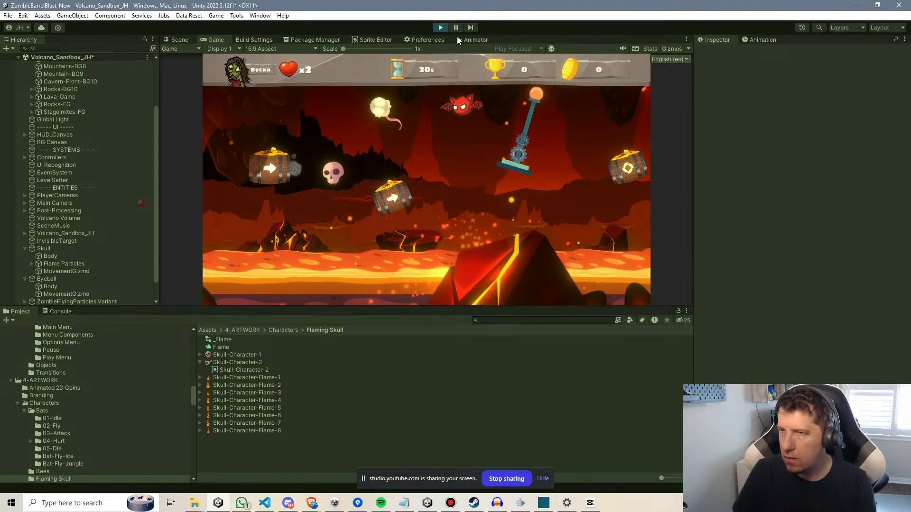
Stop the game preview and open the enemy prefabs folder under 2-PREFABS/Core in the project assets.
key(ctrl+p)
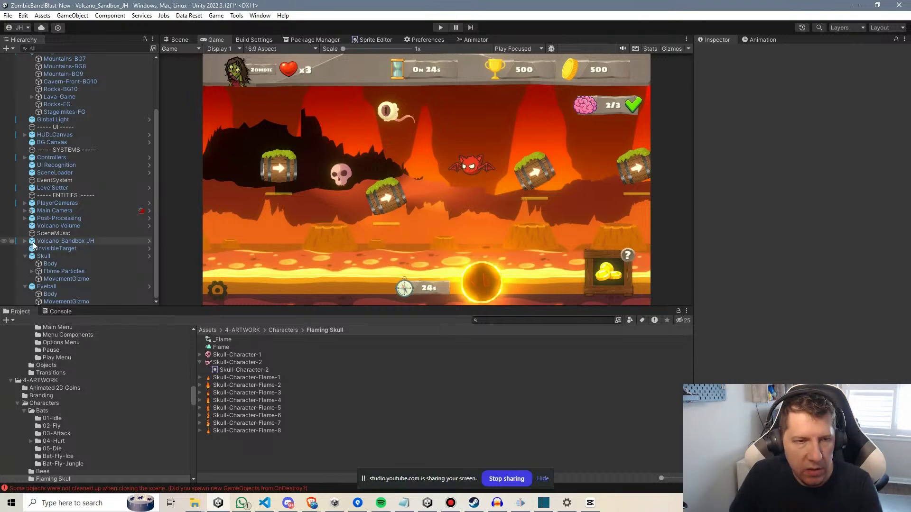
click(52, 257)
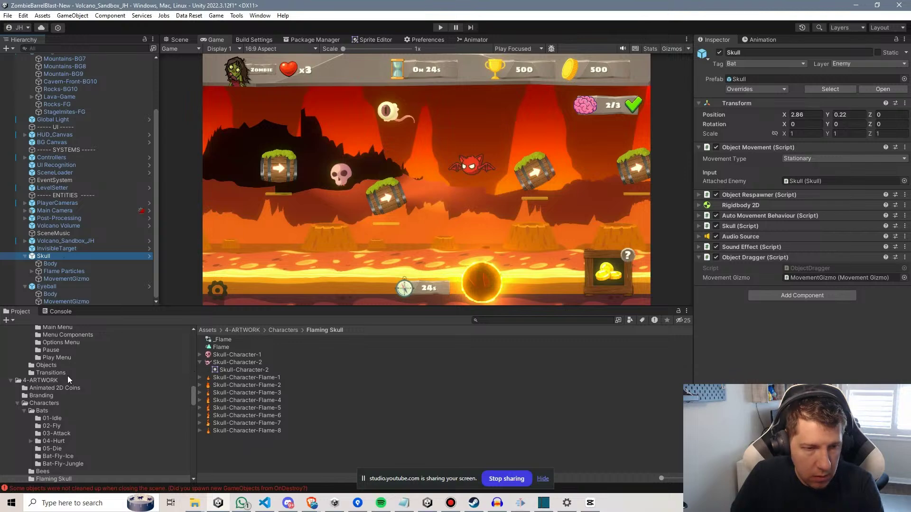
scroll(46, 395, down, 10)
scroll(30, 402, down, 5)
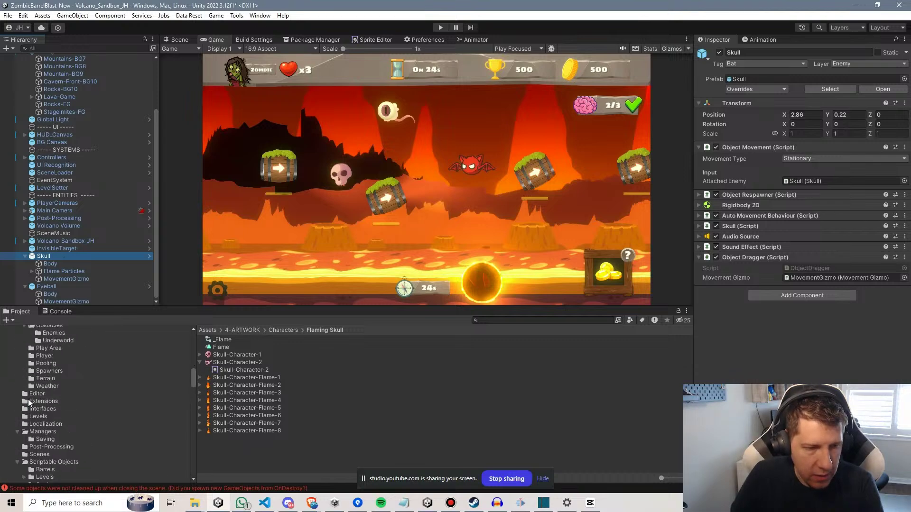
click(11, 355)
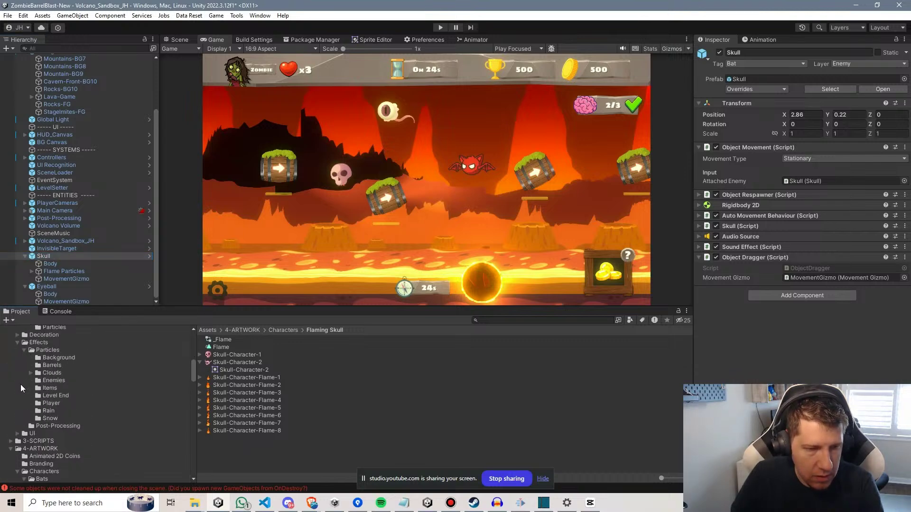
scroll(24, 442, up, 5)
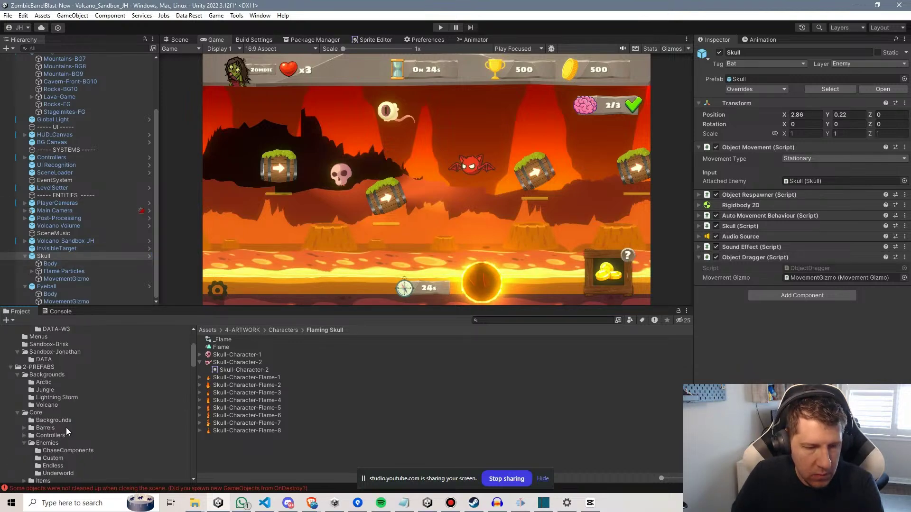
scroll(64, 427, down, 3)
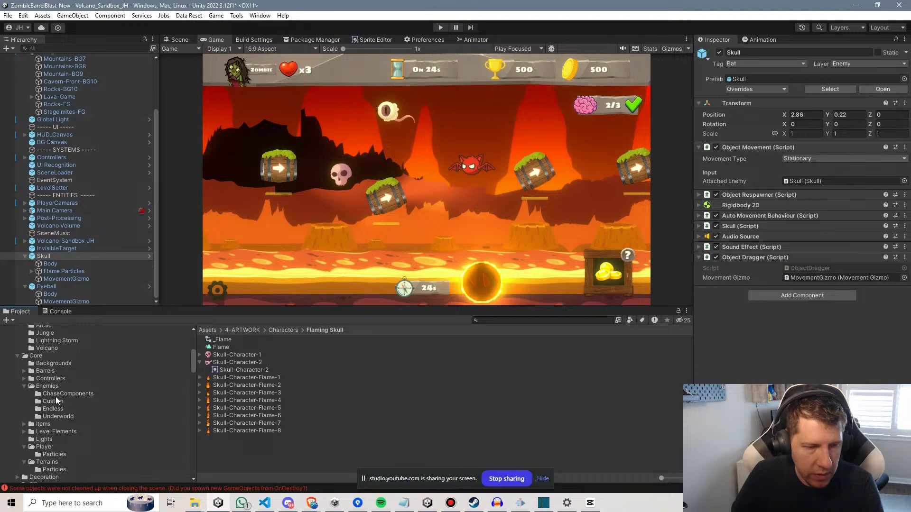
click(47, 386)
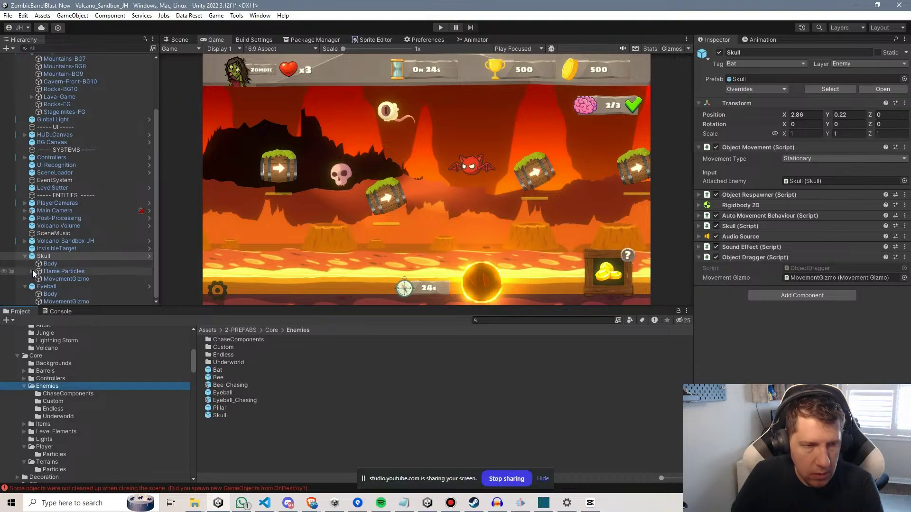
Delete the Eyeball enemy from the scene and add an instance of the Eyeball_Chasing prefab instead.
click(25, 286)
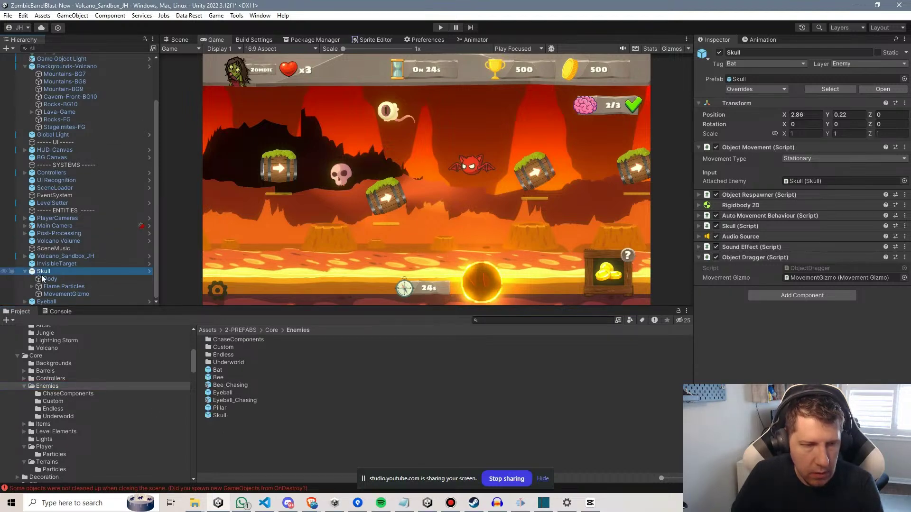
click(42, 302)
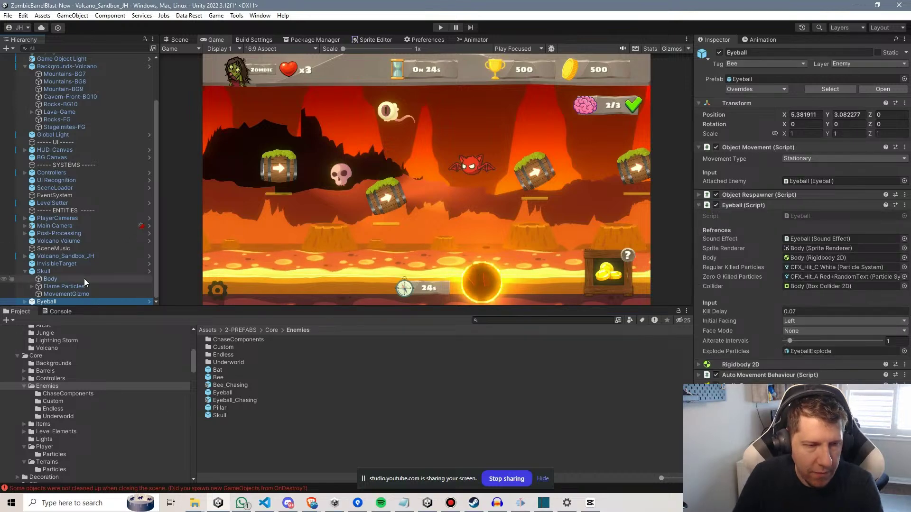
key(Delete)
click(24, 279)
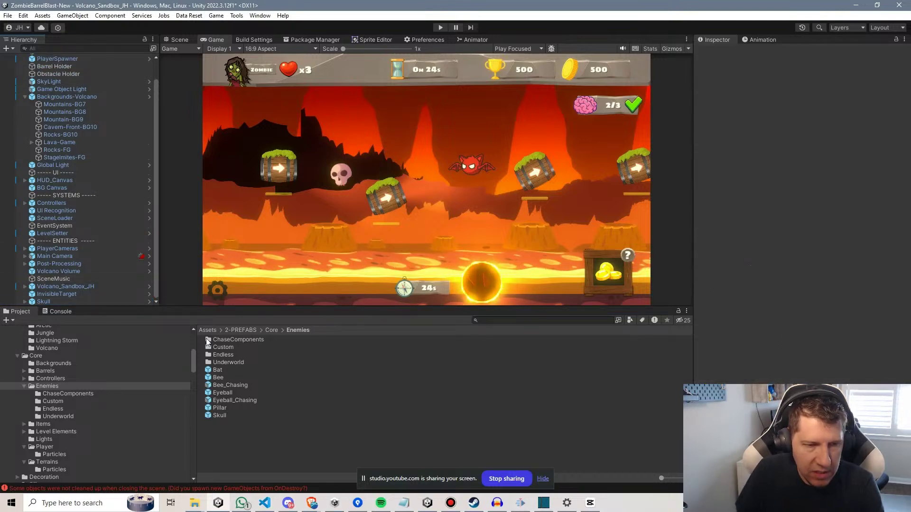
drag(235, 399, 61, 303)
Expand the Skull and Eyeball_Chasing objects in the scene to list their child objects.
right_click(75, 295)
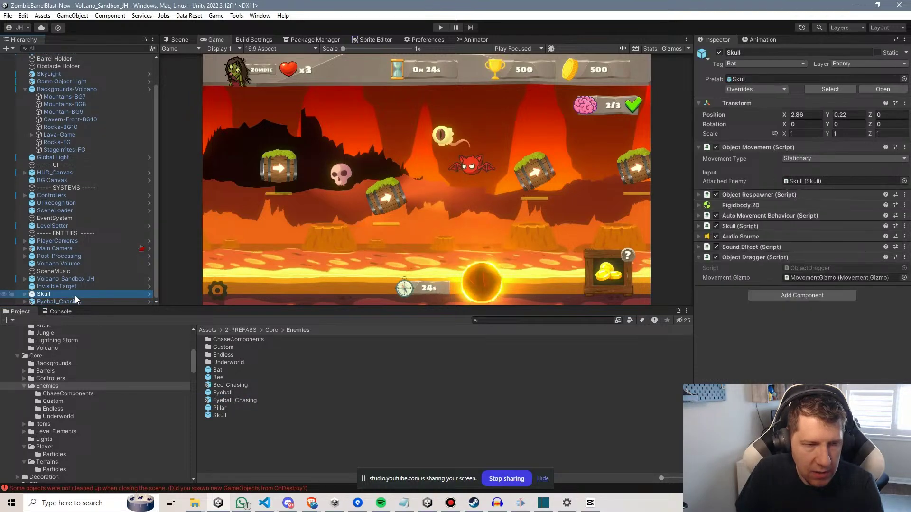
click(58, 294)
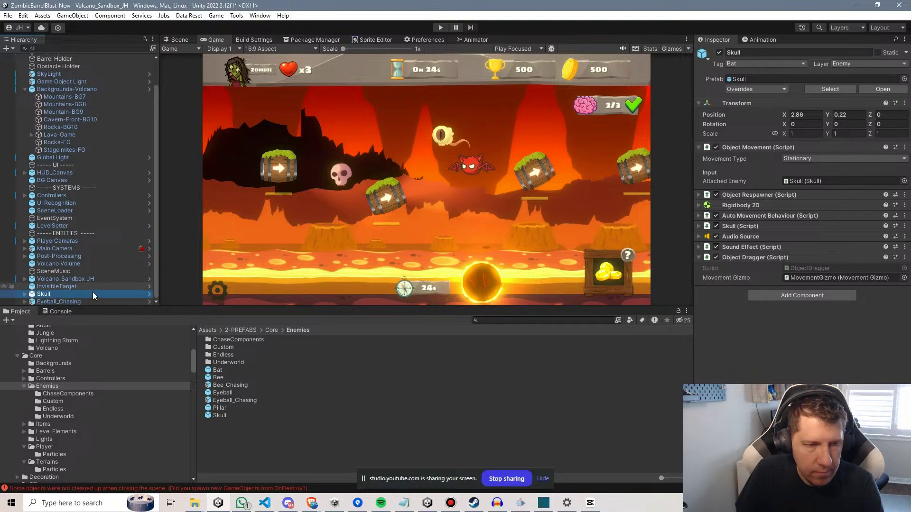
click(21, 300)
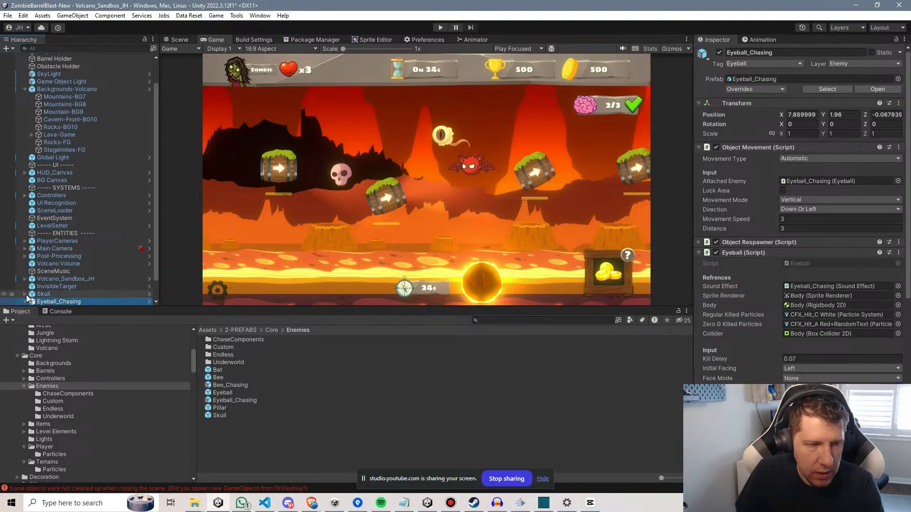
click(27, 295)
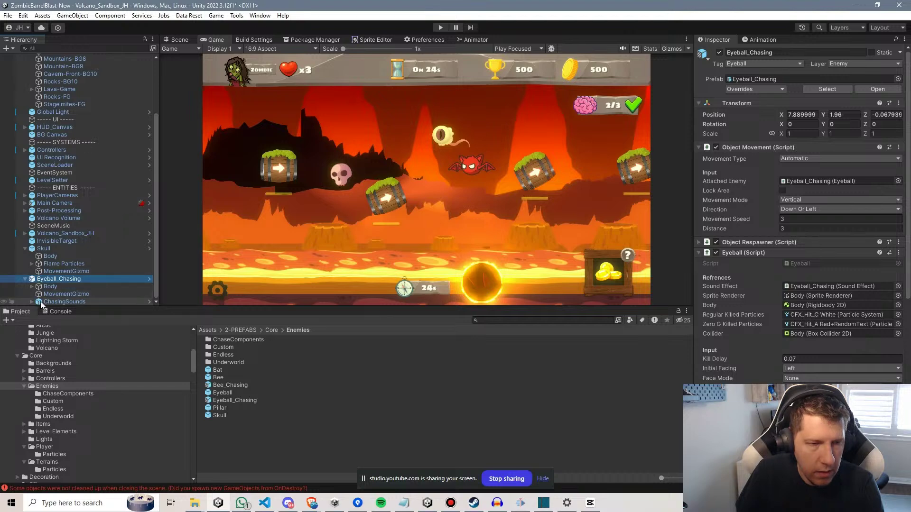
Try pasting a copy of Eyeball_Chasing's ChasingSounds object under Skull, and undo the paste.
click(41, 302)
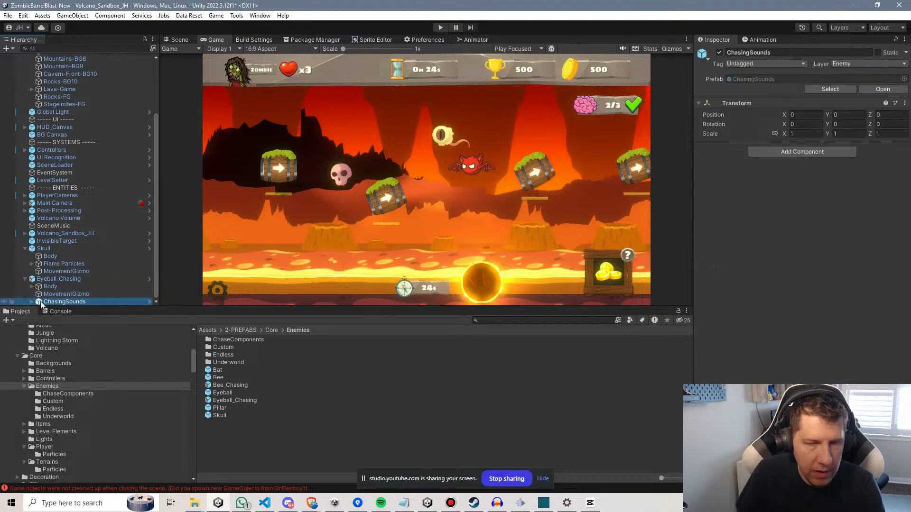
click(40, 271)
key(ctrl+v)
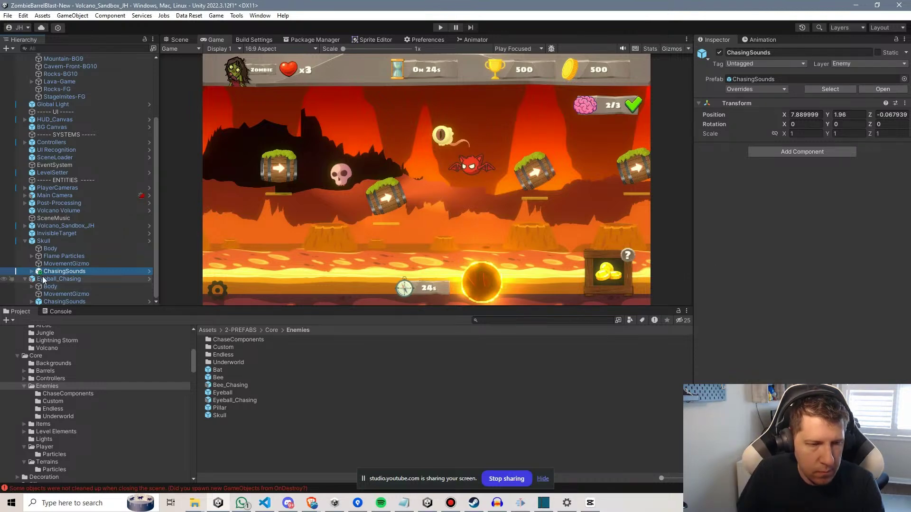
key(ctrl+z)
mouse_move(78, 271)
mouse_down()
mouse_move(49, 247)
mouse_move(246, 437)
mouse_move(89, 263)
mouse_up()
Rename the Skull object in the scene as Skull_Chasing.
click(64, 247)
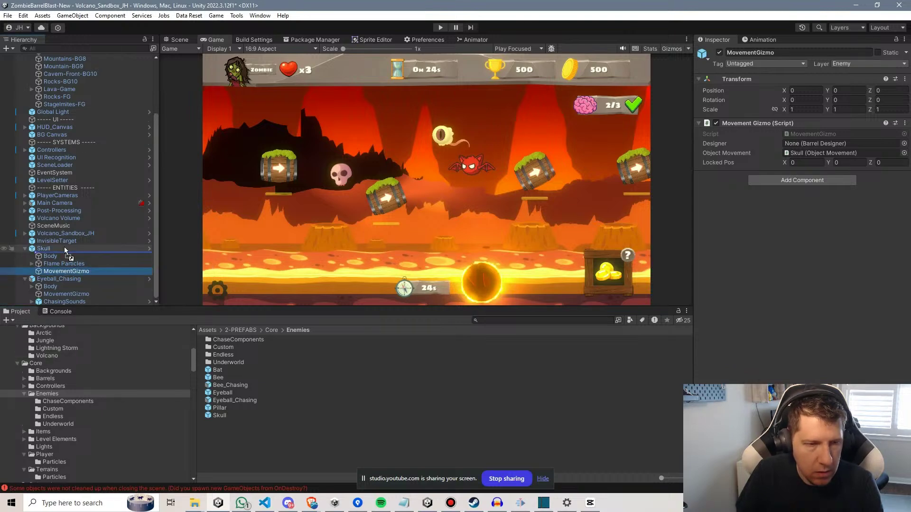
key(F2)
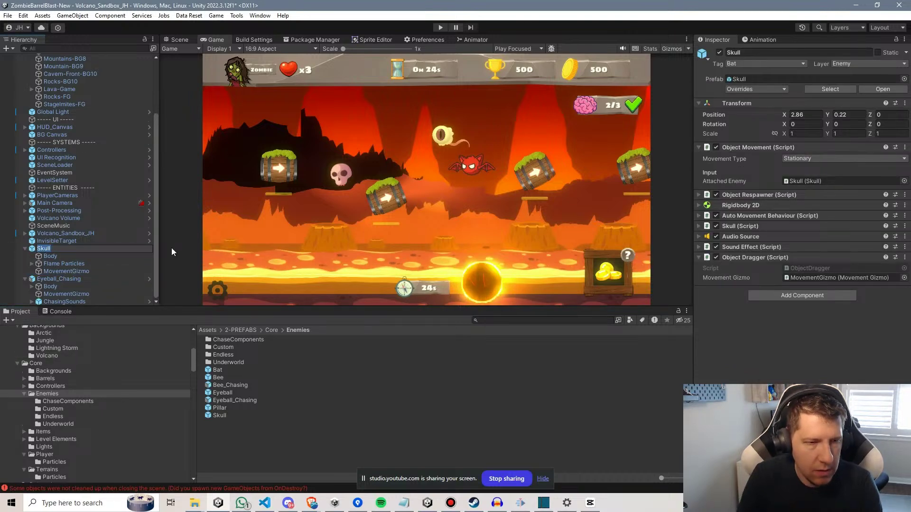
text(_Chasing)
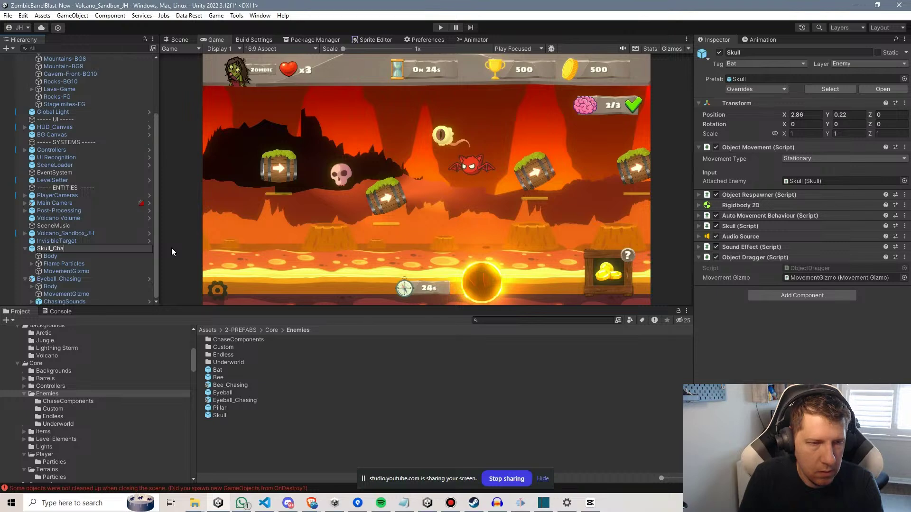
key(Return)
Save the Skull_Chasing object as a prefab variant in the Enemies folder and name the asset Skull_Chasing.
drag(95, 247, 248, 433)
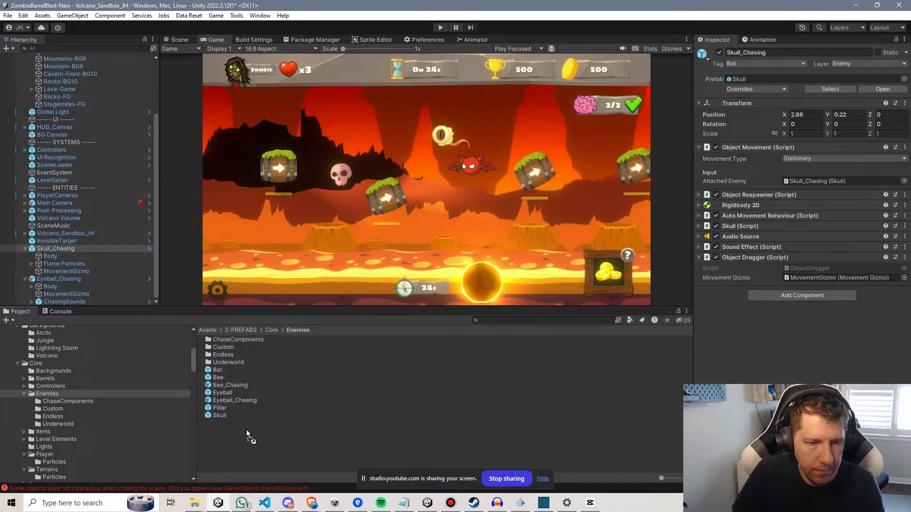
click(481, 270)
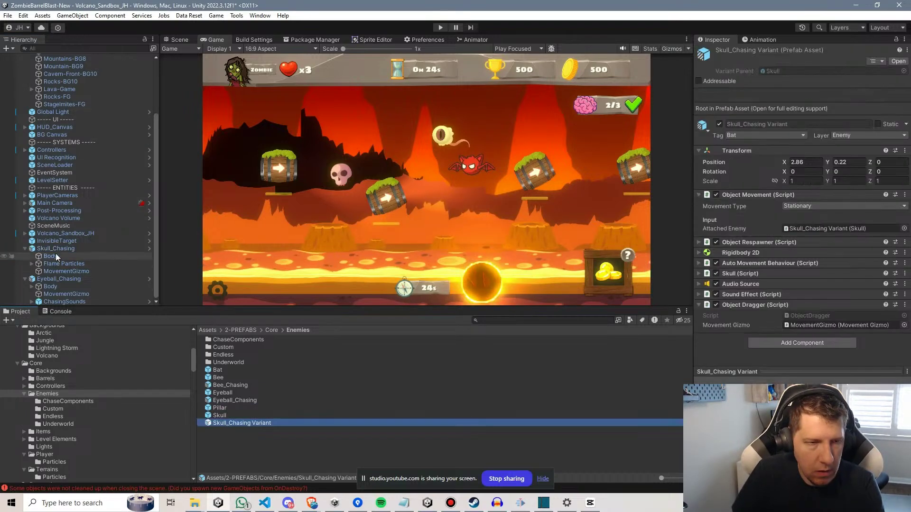
click(279, 424)
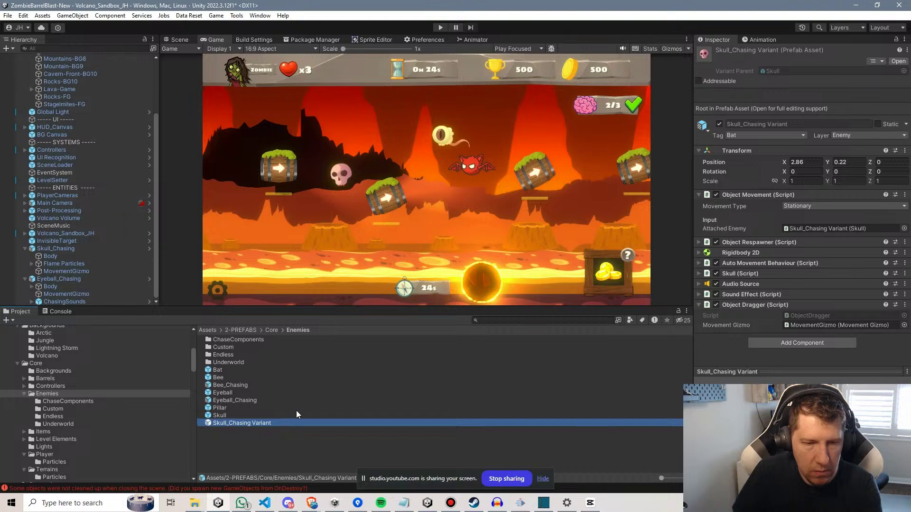
key(End)
key(BackSpace)
key(BackSpace)
key(BackSpace)
key(BackSpace)
key(BackSpace)
key(BackSpace)
key(BackSpace)
key(BackSpace)
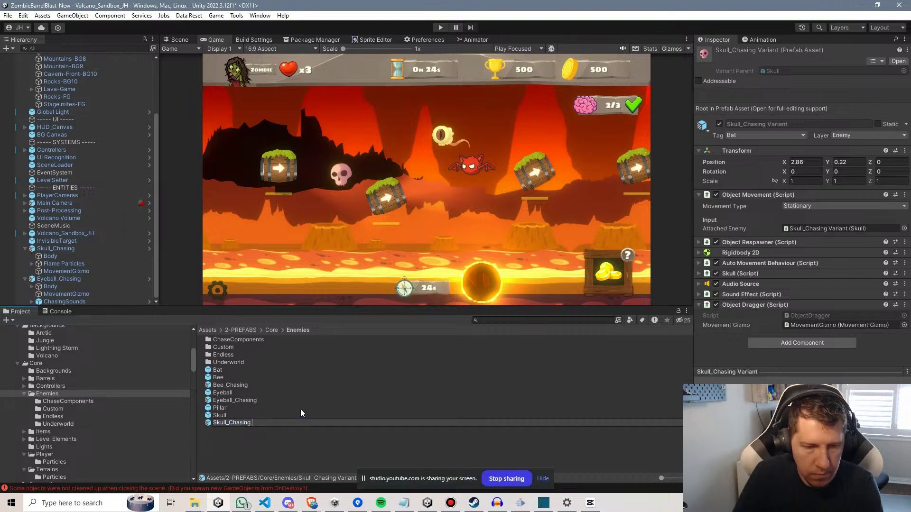
key(Return)
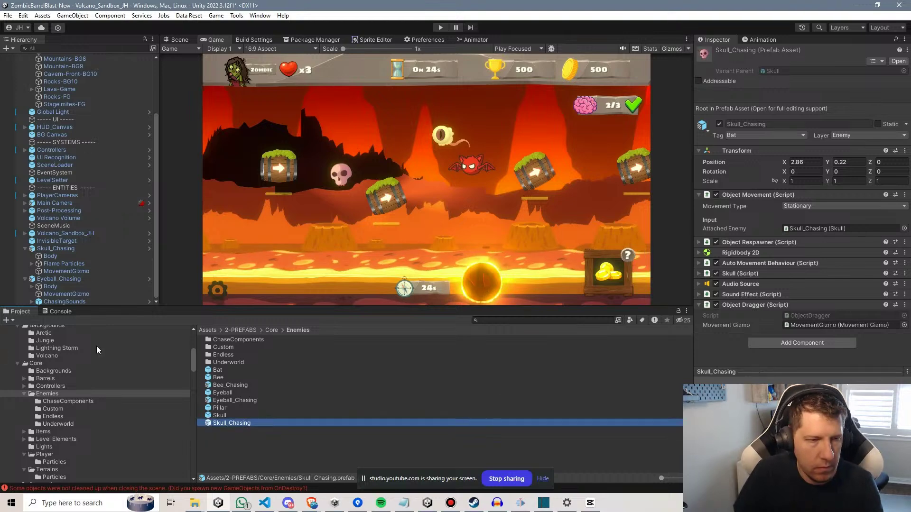
Copy the ChasingSounds object from Eyeball_Chasing into Skull_Chasing and select the skull's Body.
click(44, 301)
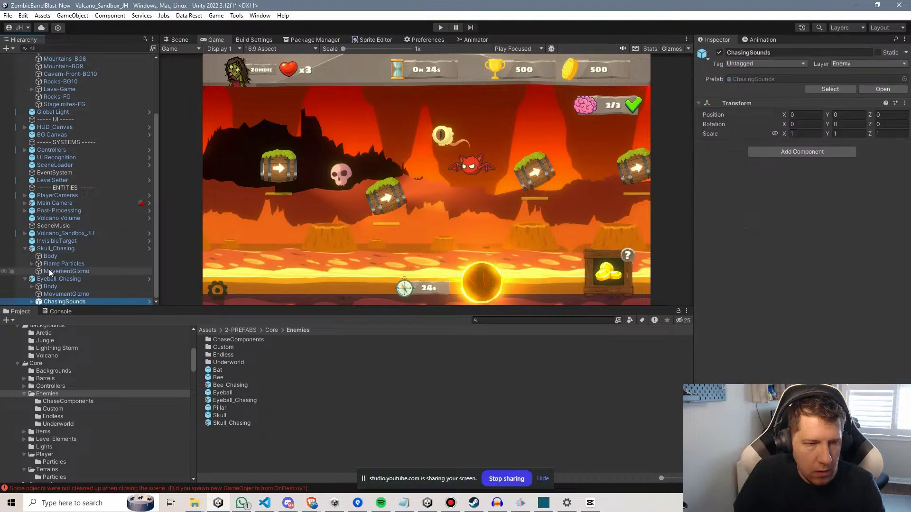
click(46, 271)
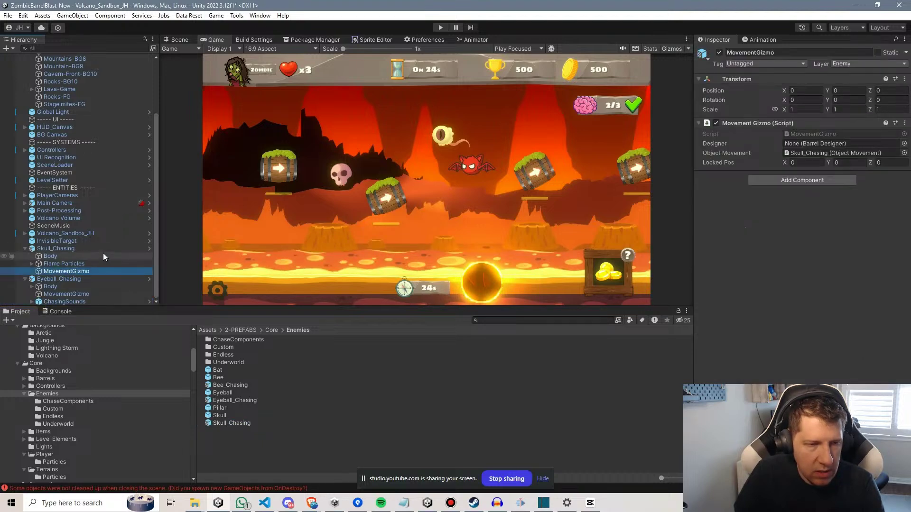
key(ctrl+v)
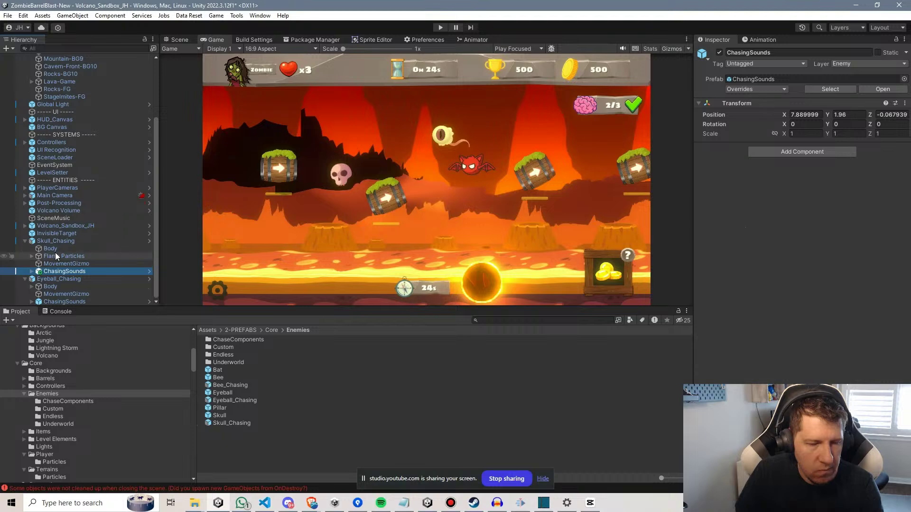
click(50, 248)
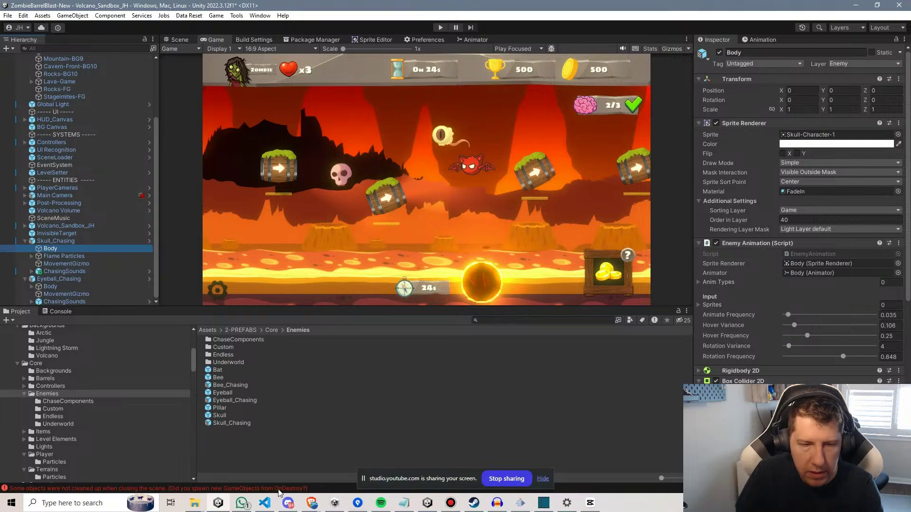
Switch to Visual Studio Code and examine the DieInstant override and class declaration in Skull.cs.
click(264, 503)
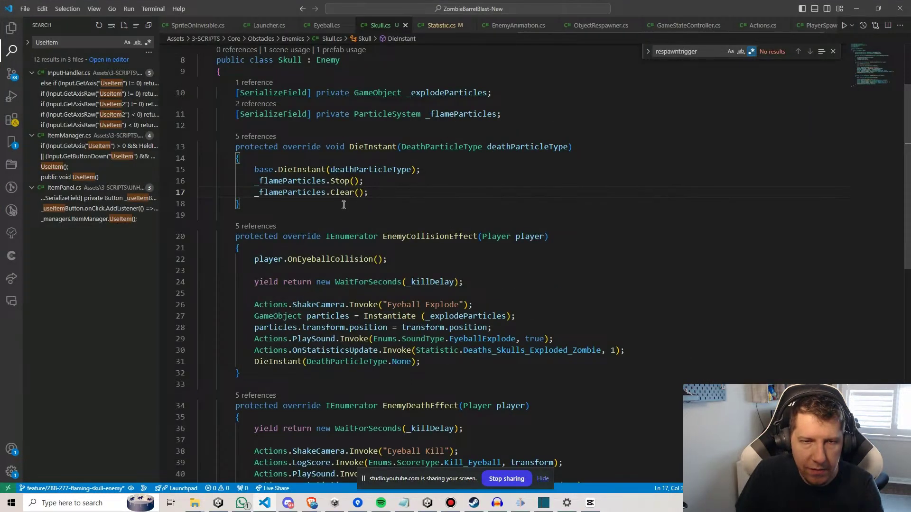
key(shift+Home)
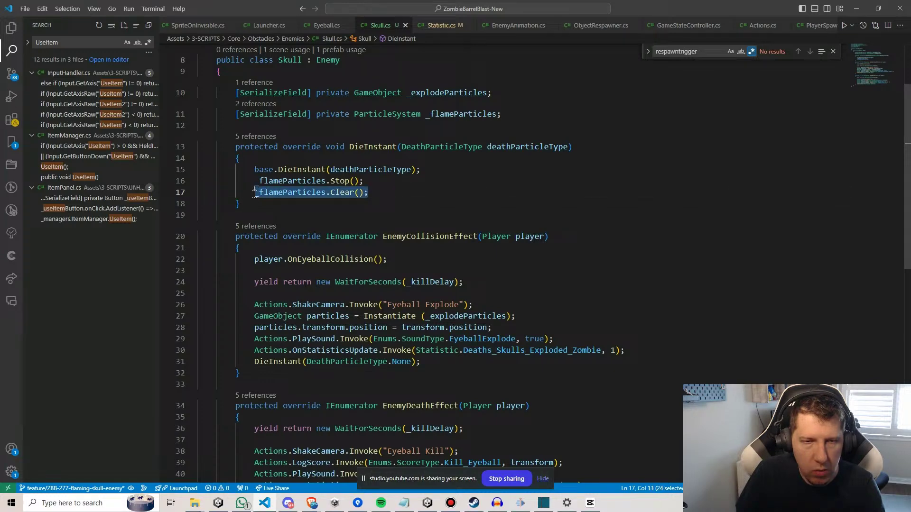
scroll(422, 216, up, 3)
click(334, 151)
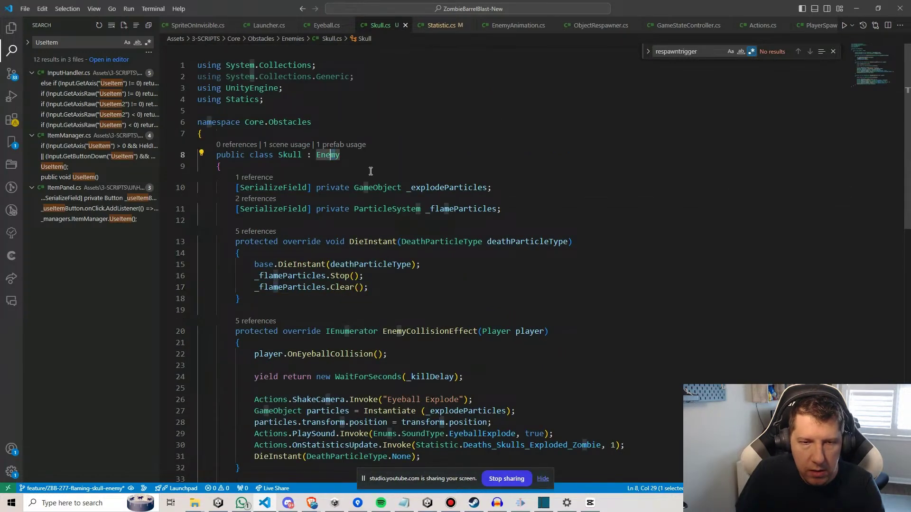
scroll(332, 142, down, 1)
Open the Enemy base class, find its OnEnable method, and return to the end of the Skull class.
click(326, 132)
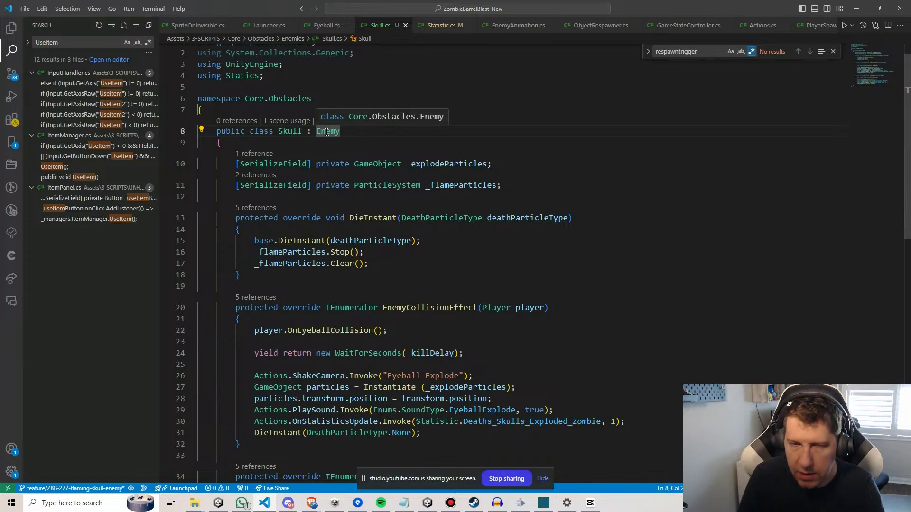
ctrl+click(327, 132)
key(ctrl+f)
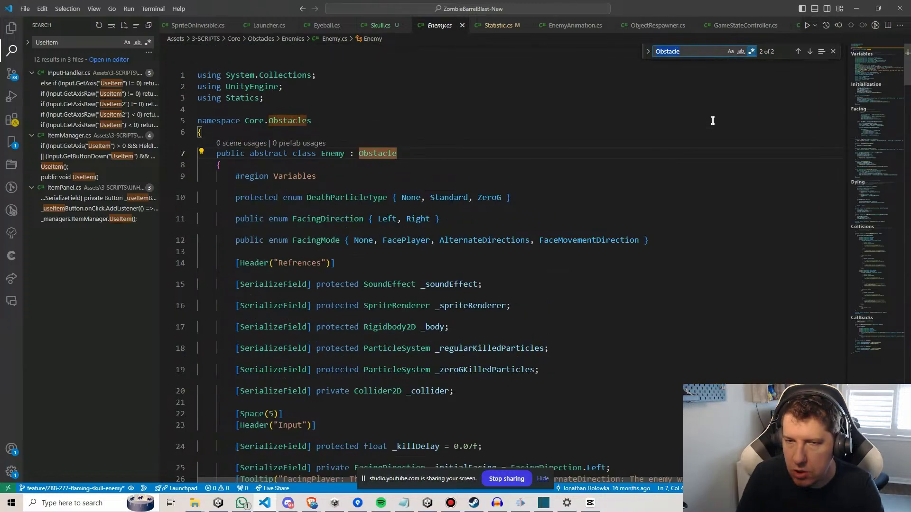
text(onenable)
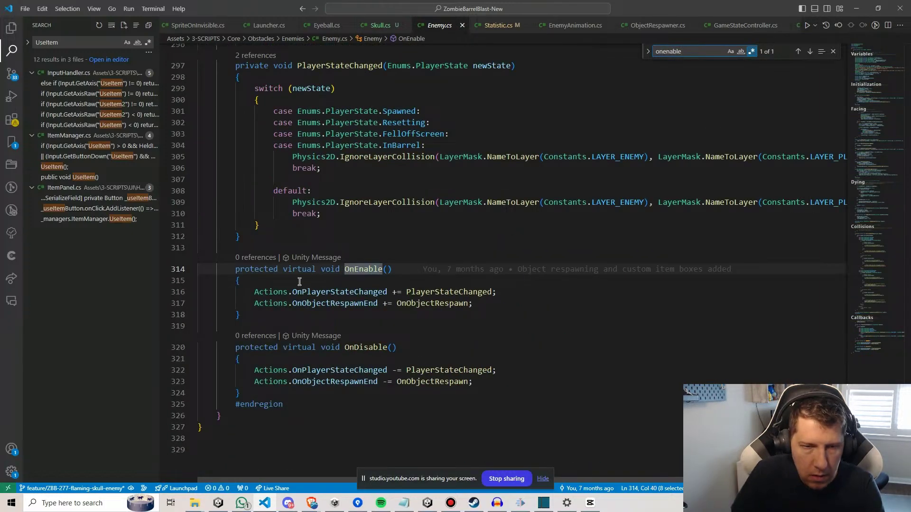
click(382, 26)
scroll(403, 289, down, 10)
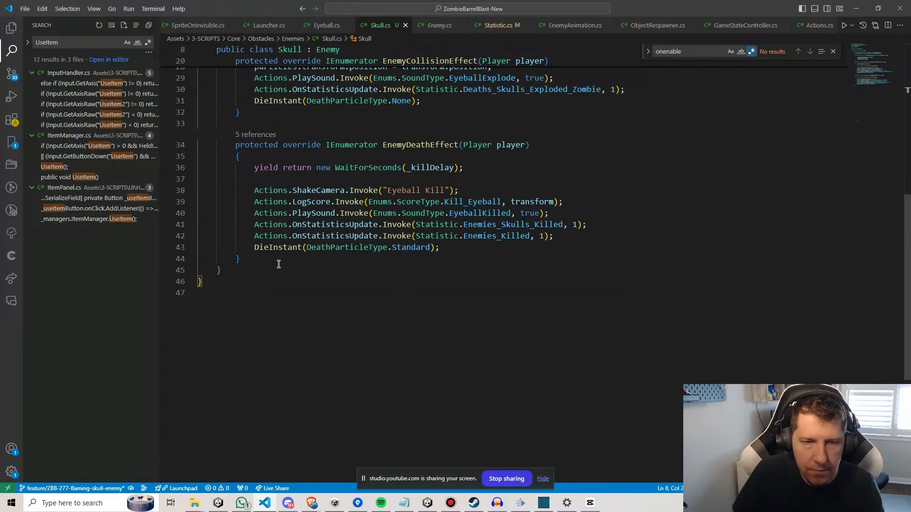
Add a protected override of OnEnable that calls the base method at the end of the Skull class.
scroll(278, 265, up, 1)
click(273, 286)
key(Return)
key(Return)
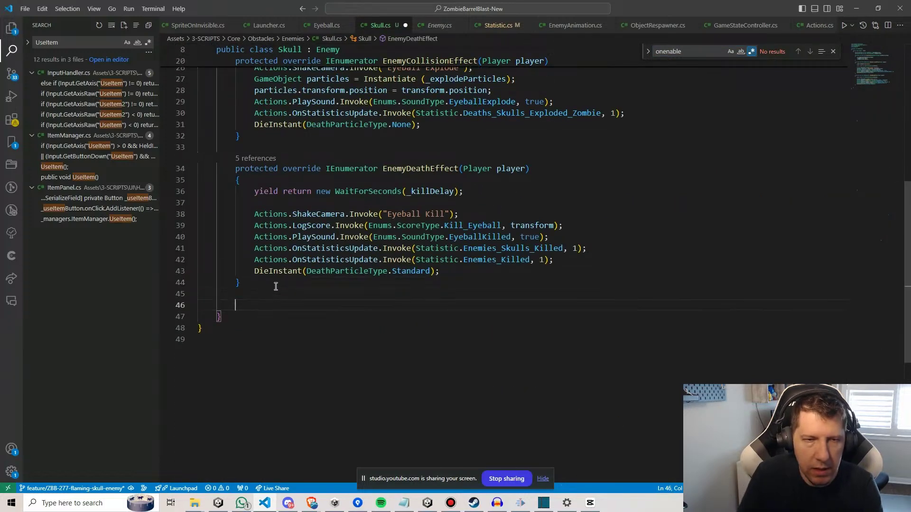
text(protected ov)
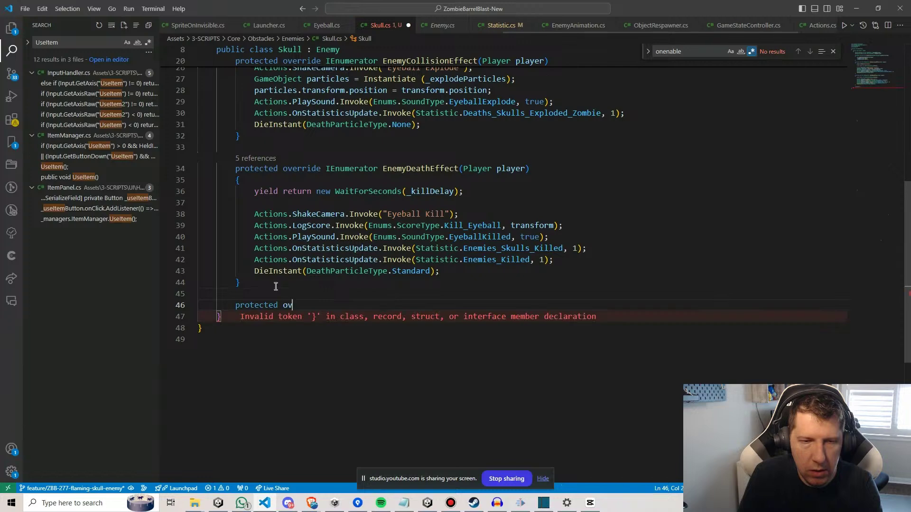
text(erride)
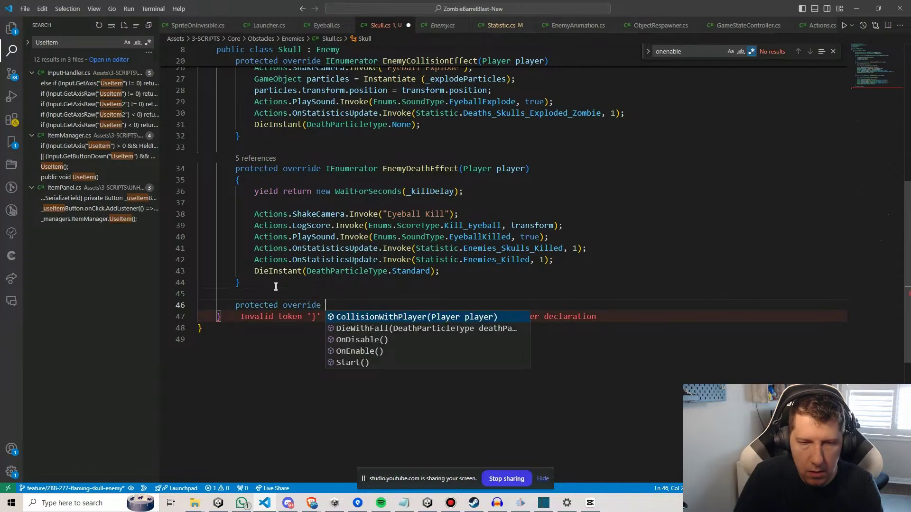
key(Down)
key(Down)
key(Down)
key(Return)
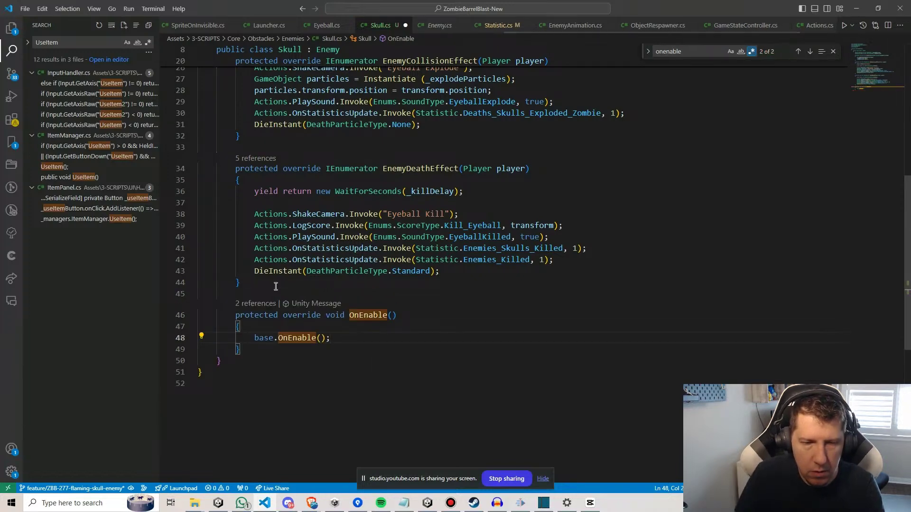
Call _flameParticles.Play() after base.OnEnable() in the Skull class's OnEnable override and save the script.
key(Return)
text(_f)
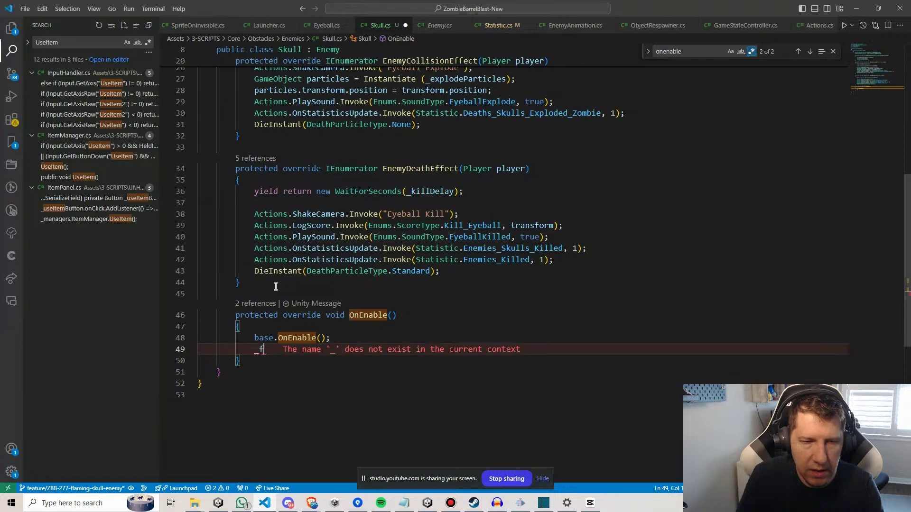
text(lameParticles.play)
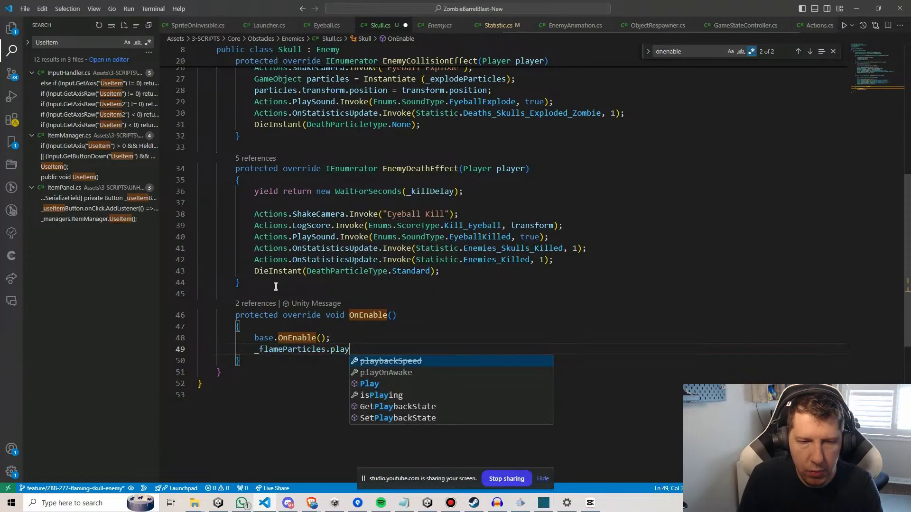
key(Return)
text(();)
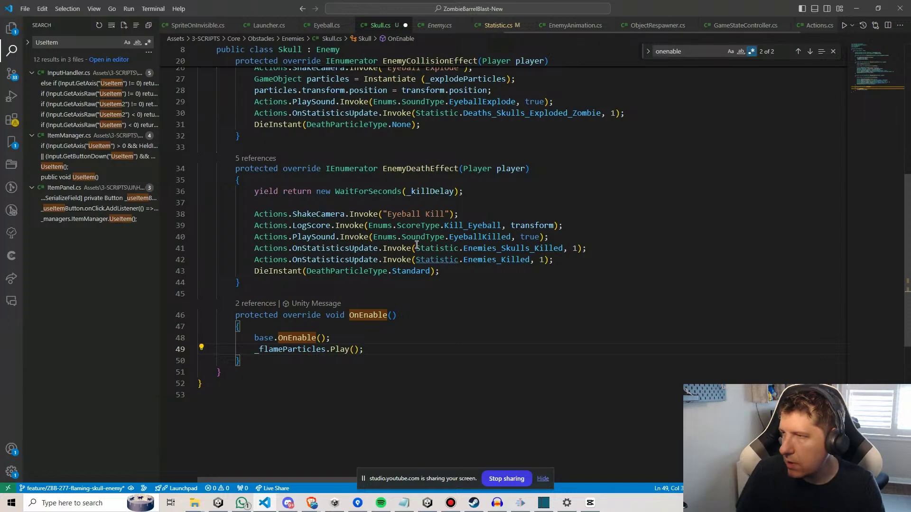
key(ctrl+s)
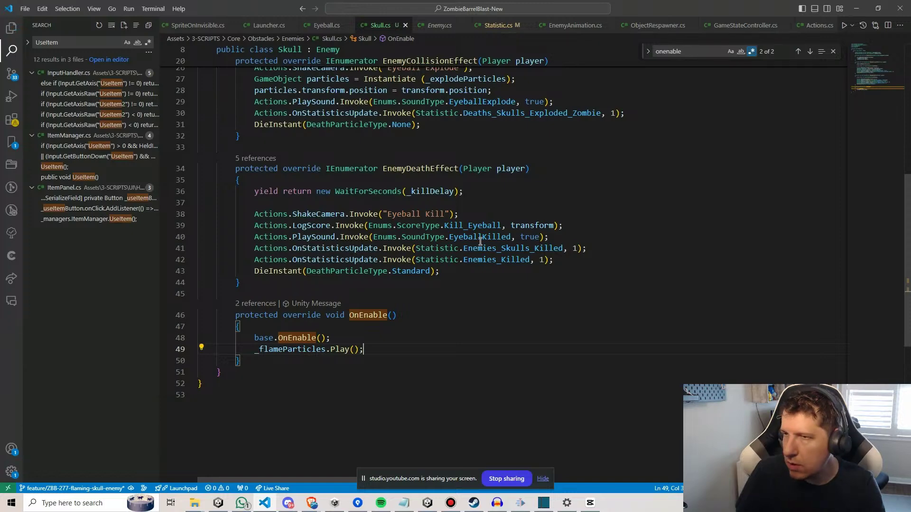
Switch to Unity and copy ChargeCanvas and ChargeTrail from Eyeball_Chasing's Body into Skull_Chasing's Body.
click(856, 9)
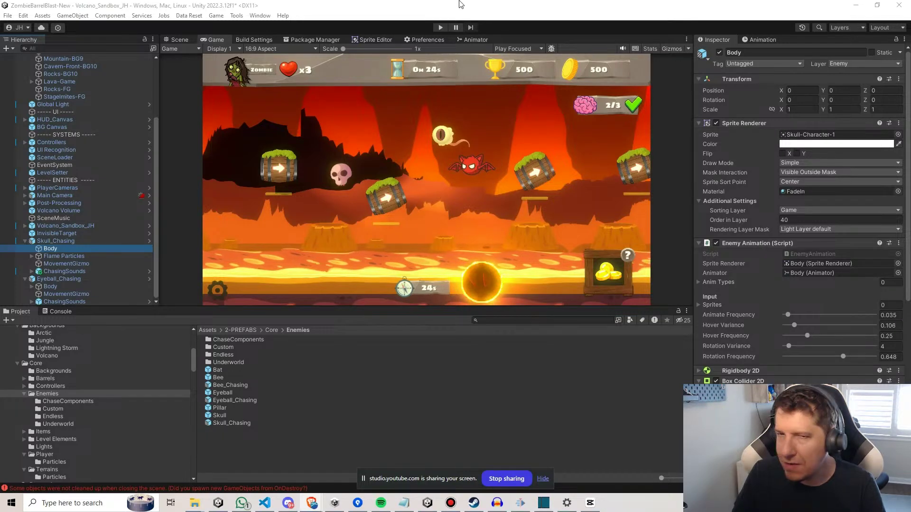
click(475, 13)
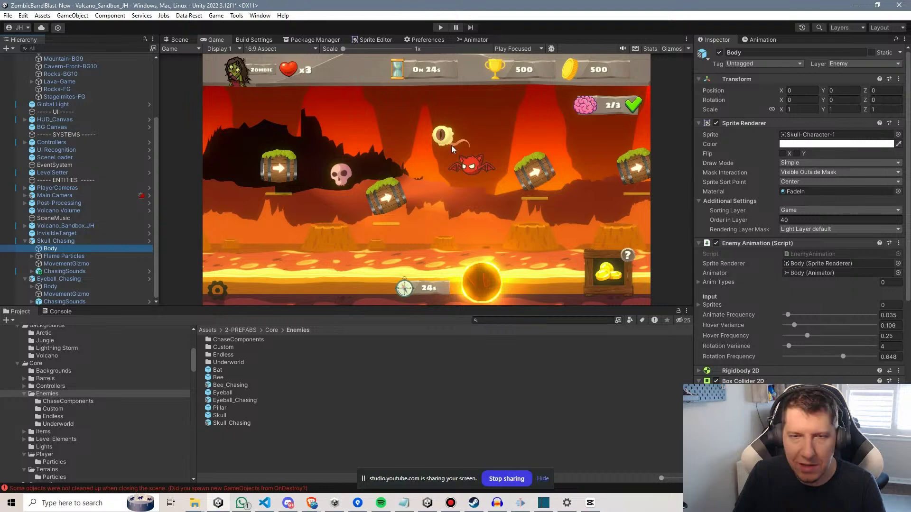
click(226, 371)
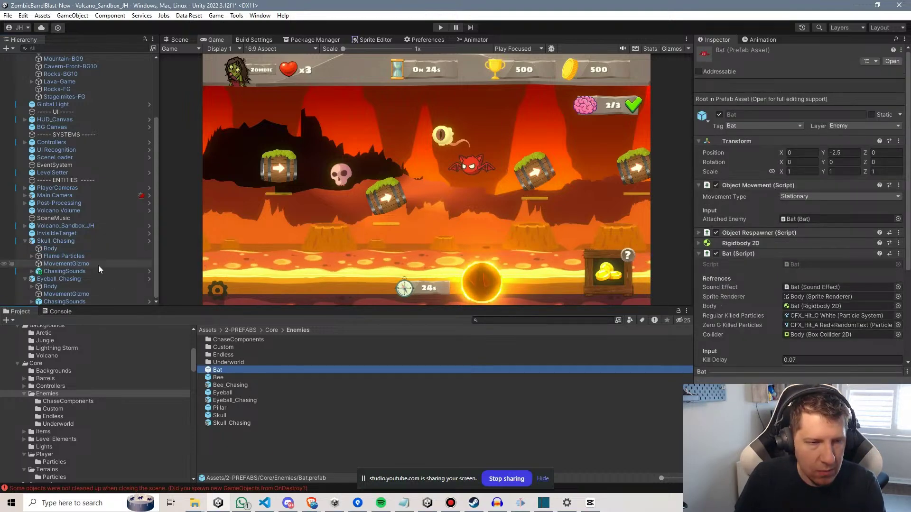
click(31, 287)
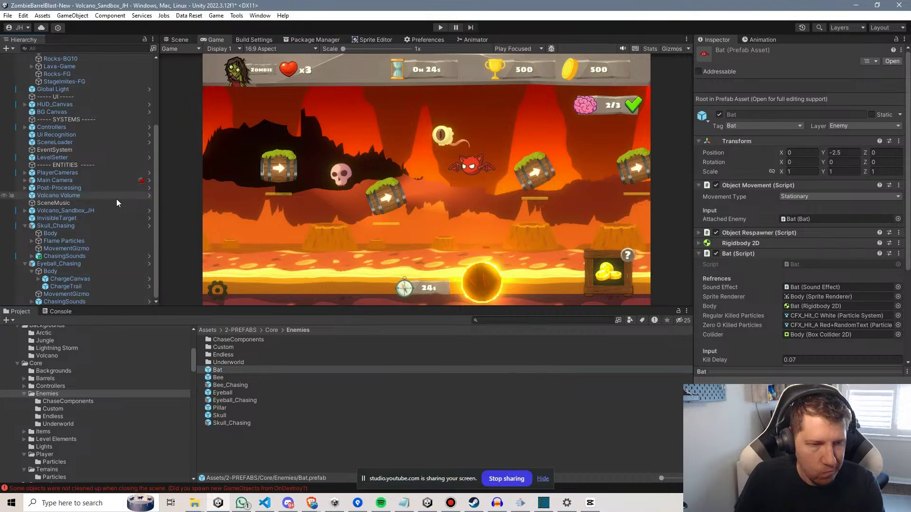
click(56, 280)
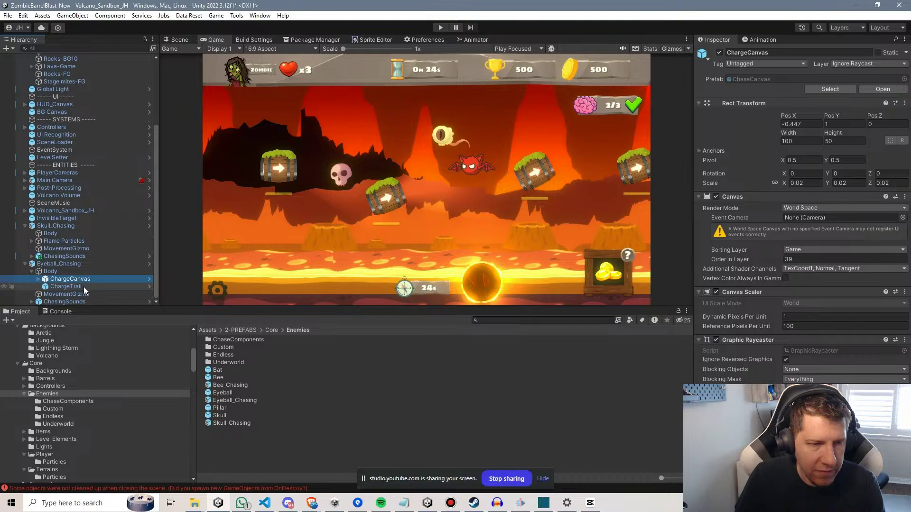
ctrl+click(83, 287)
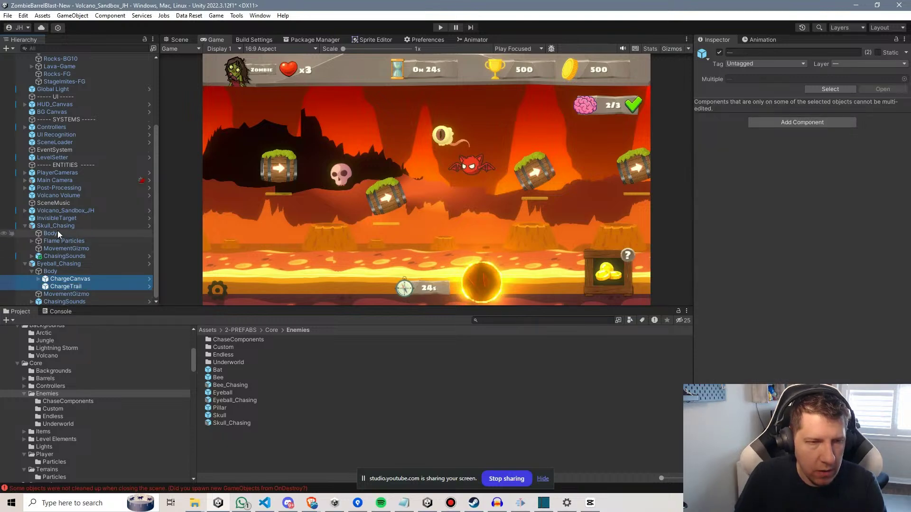
drag(58, 233, 67, 234)
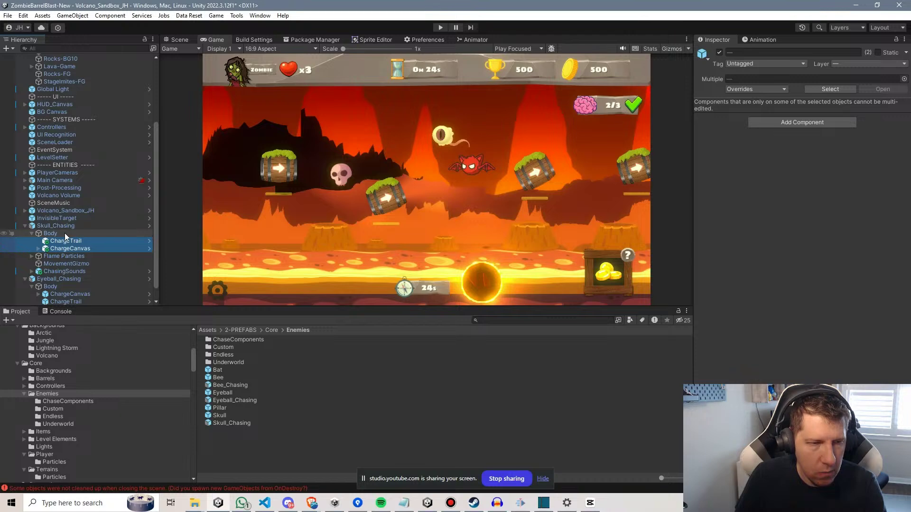
Add the Chasing Enemy script component to the Skull_Chasing object.
click(65, 233)
click(70, 227)
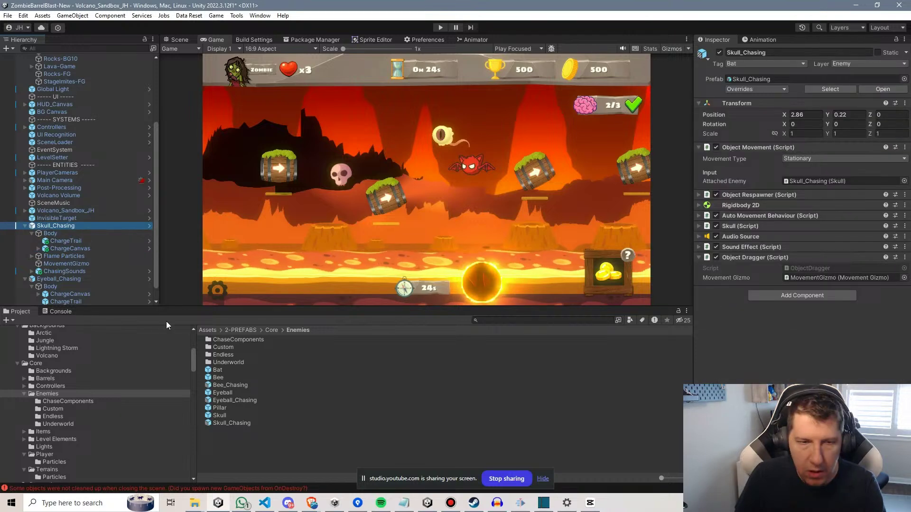
click(800, 295)
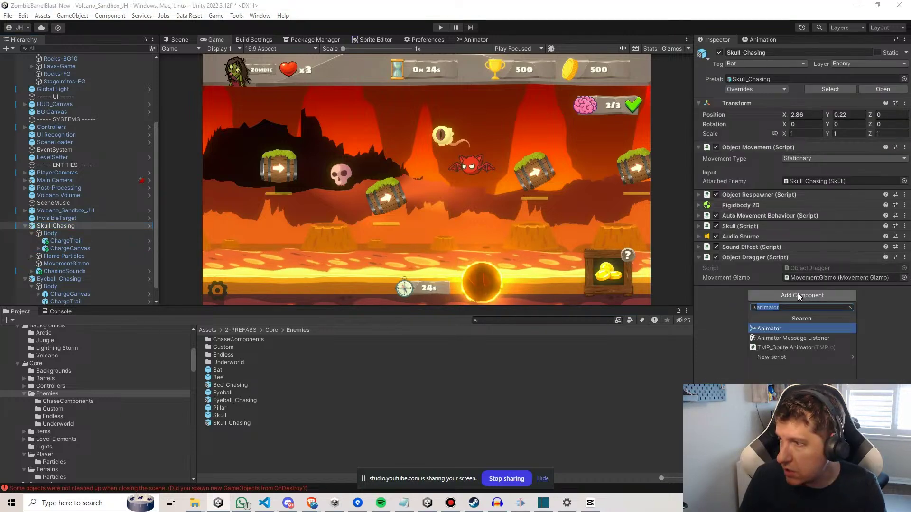
text(chasing)
key(Return)
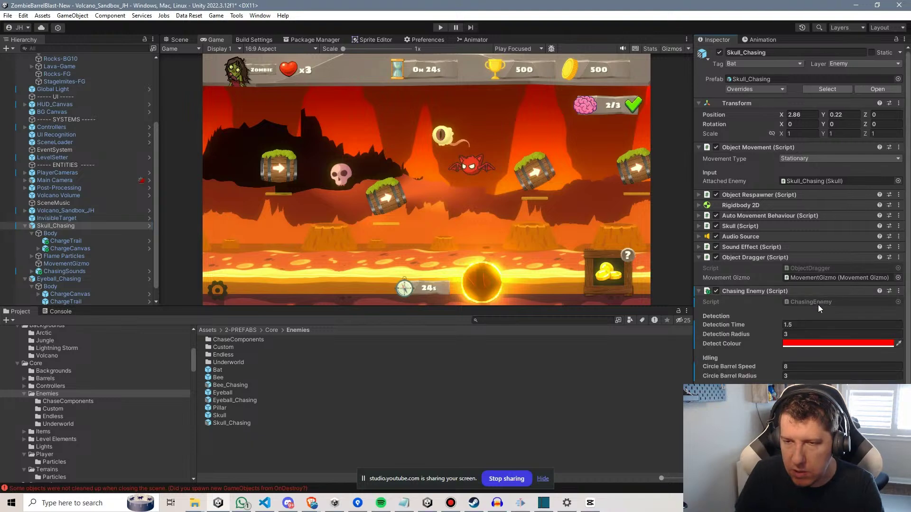
Move the Chasing Enemy component up on Skull_Chasing until it sits directly below Object Respawner.
click(898, 291)
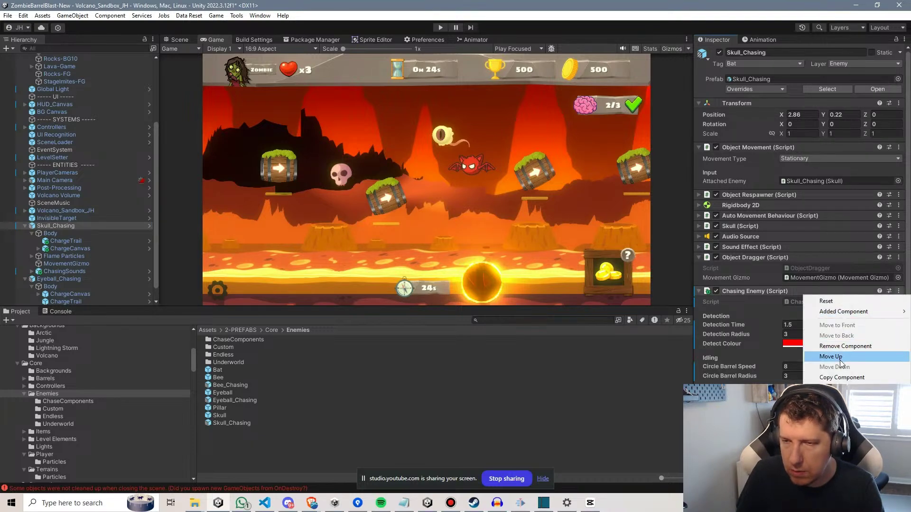
click(839, 356)
click(898, 257)
click(839, 322)
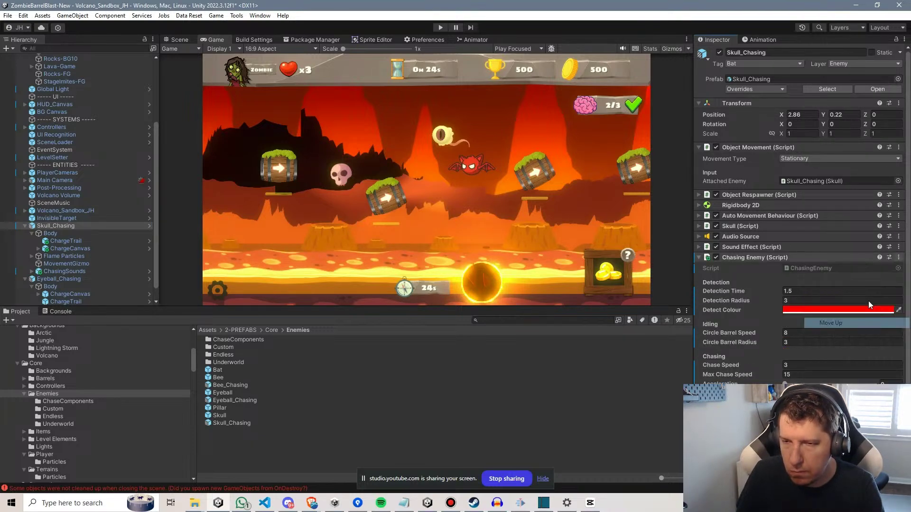
click(898, 246)
click(830, 313)
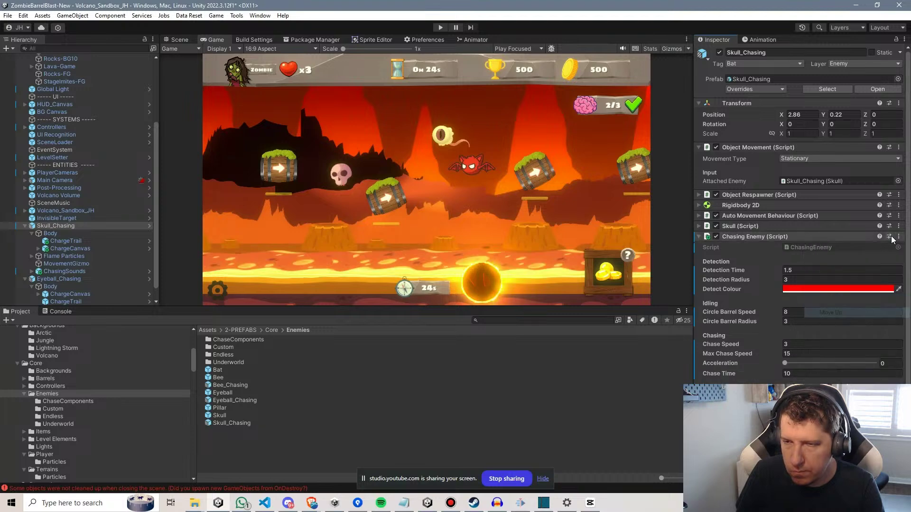
click(898, 237)
click(853, 304)
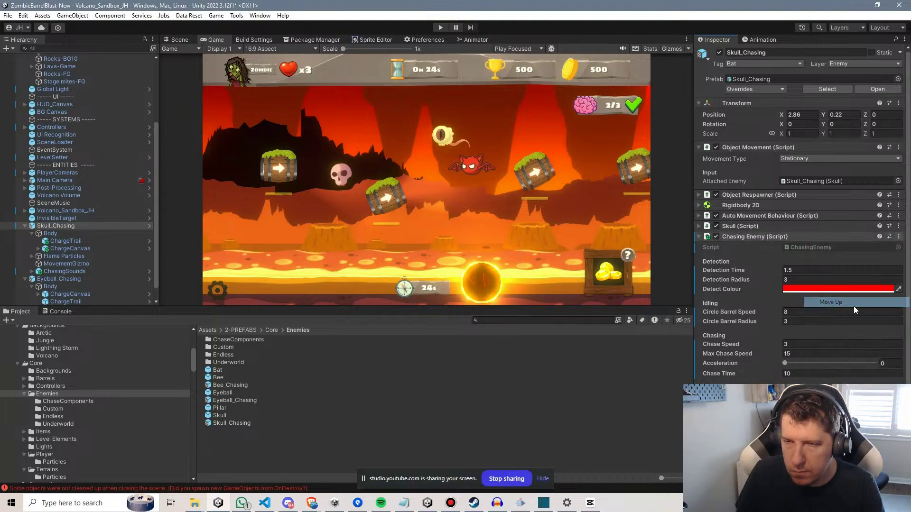
click(898, 226)
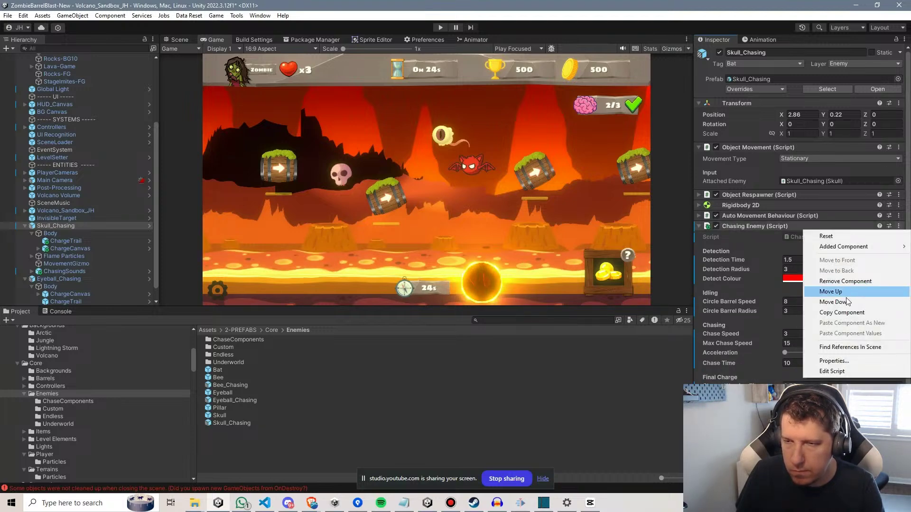
click(847, 293)
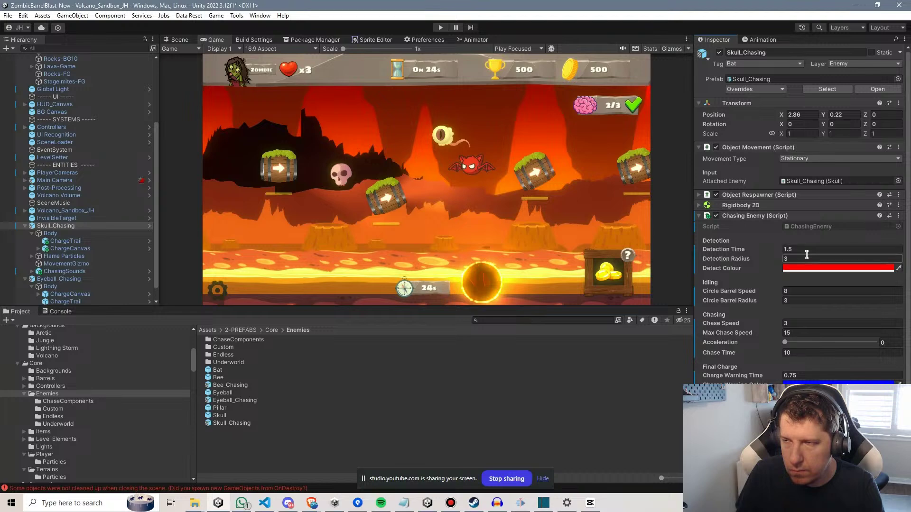
click(898, 215)
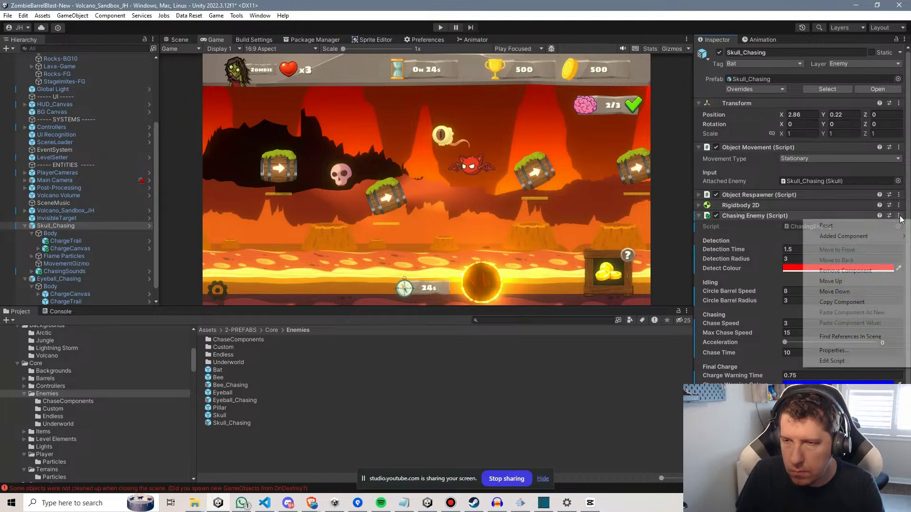
click(843, 281)
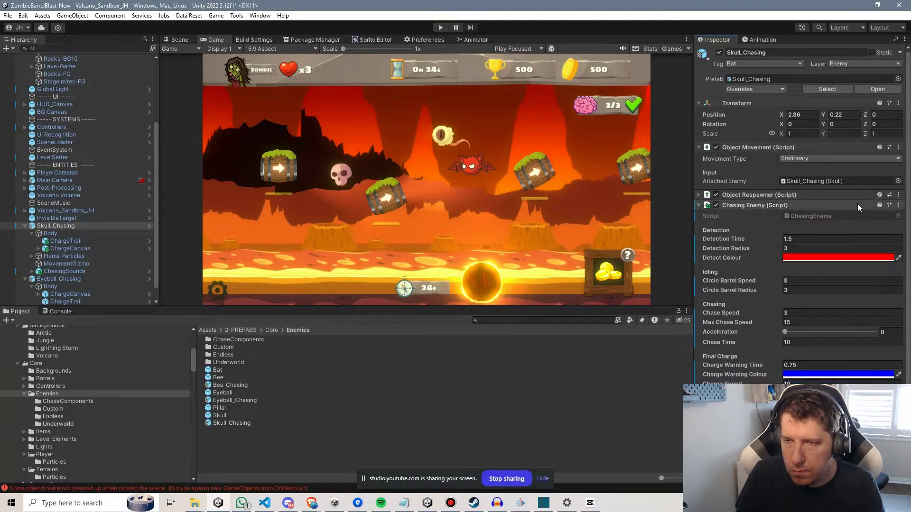
Check Skull_Chasing's movement type options and chasing settings, and compare them with Eyeball_Chasing's Chasing Enemy values.
click(808, 159)
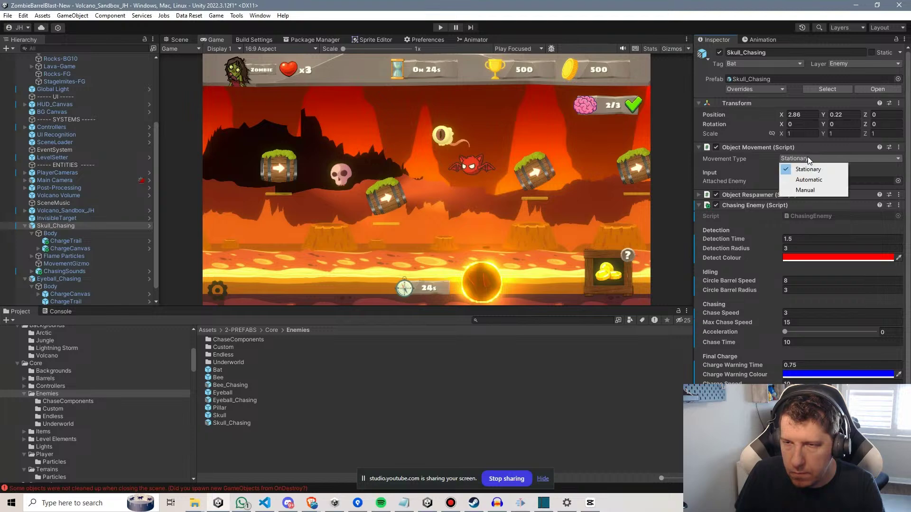
key(Escape)
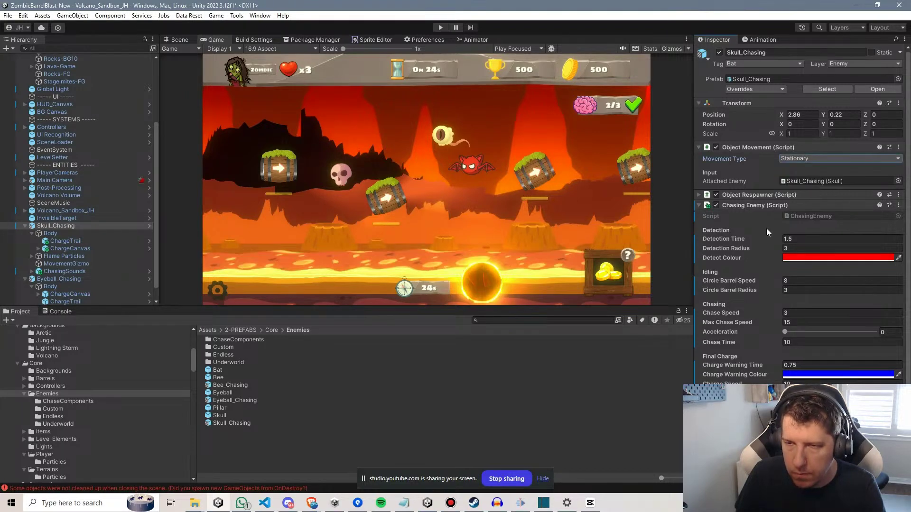
scroll(775, 218, down, 3)
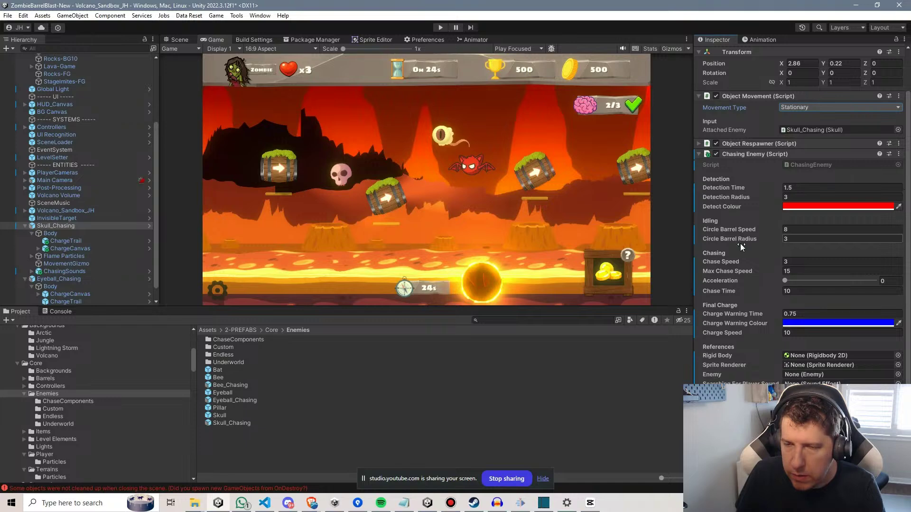
click(68, 278)
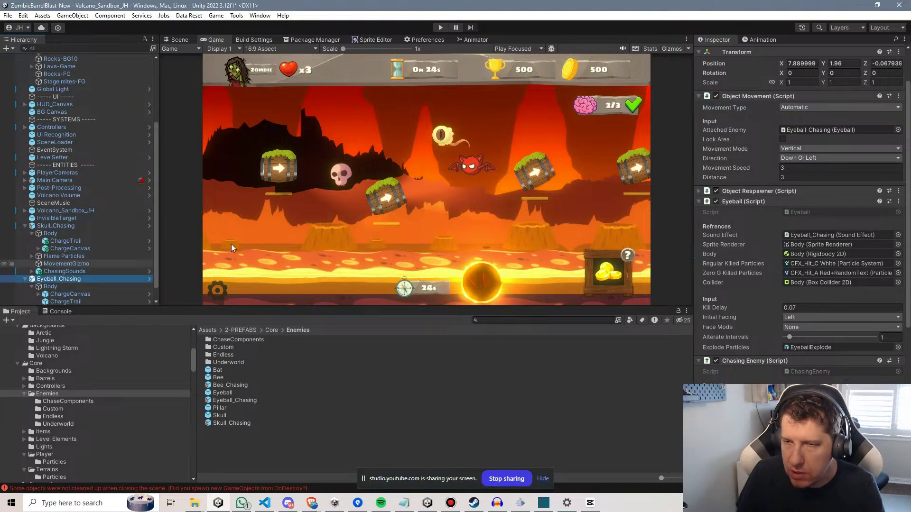
click(698, 202)
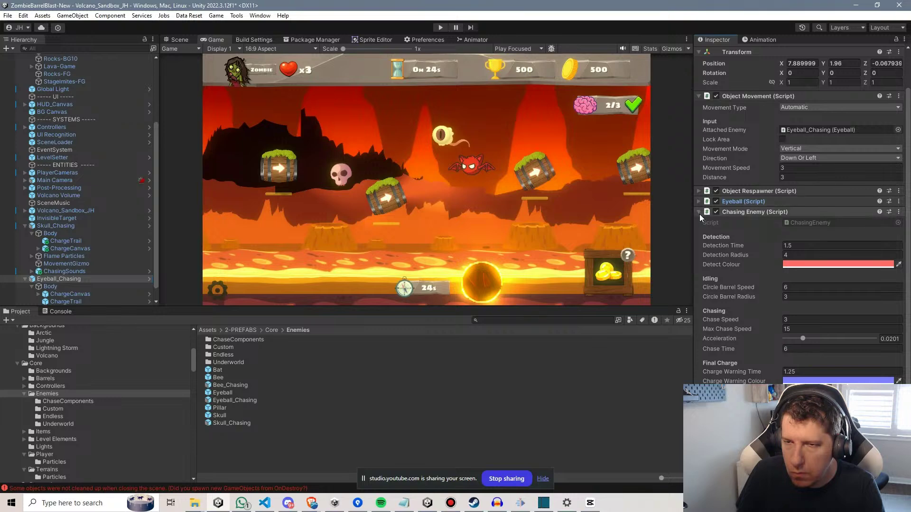
scroll(714, 227, down, 2)
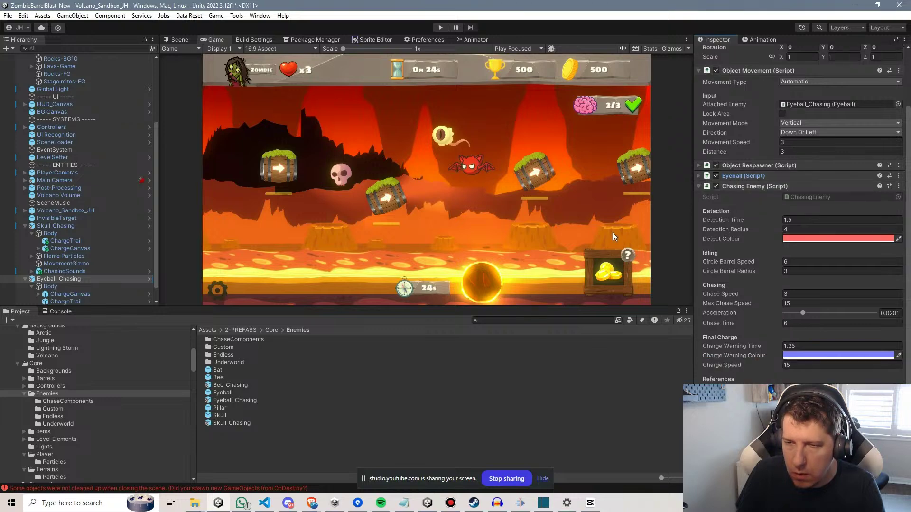
Set the Detection Radius of Skull_Chasing's Chasing Enemy component to 5, judging its size in the scene view.
click(64, 225)
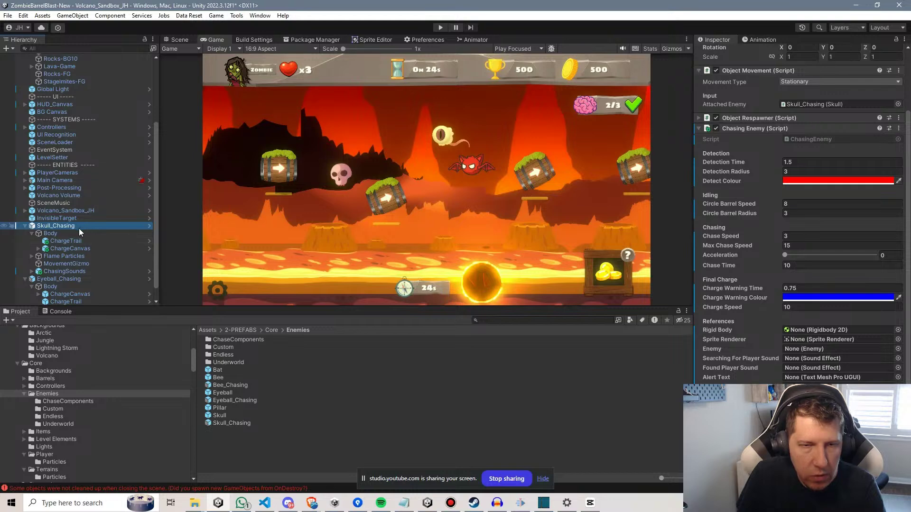
click(179, 40)
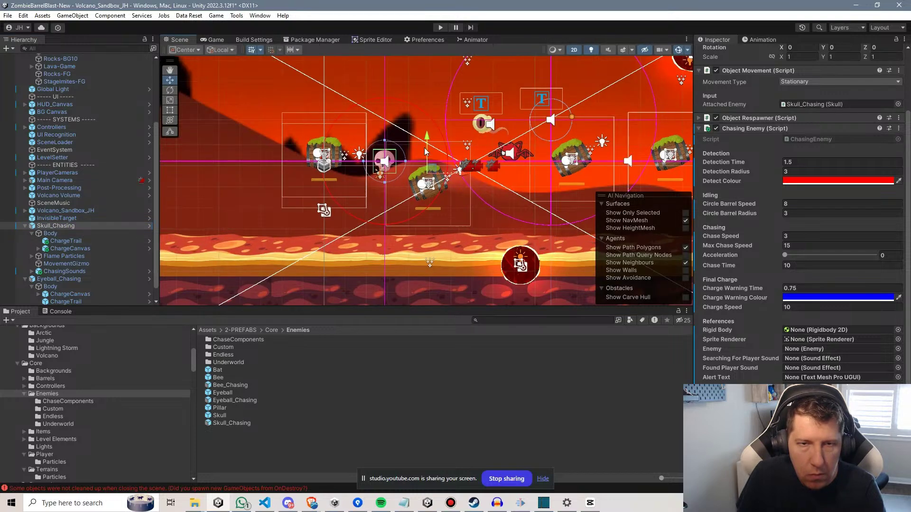
scroll(374, 154, up, 3)
scroll(445, 145, down, 2)
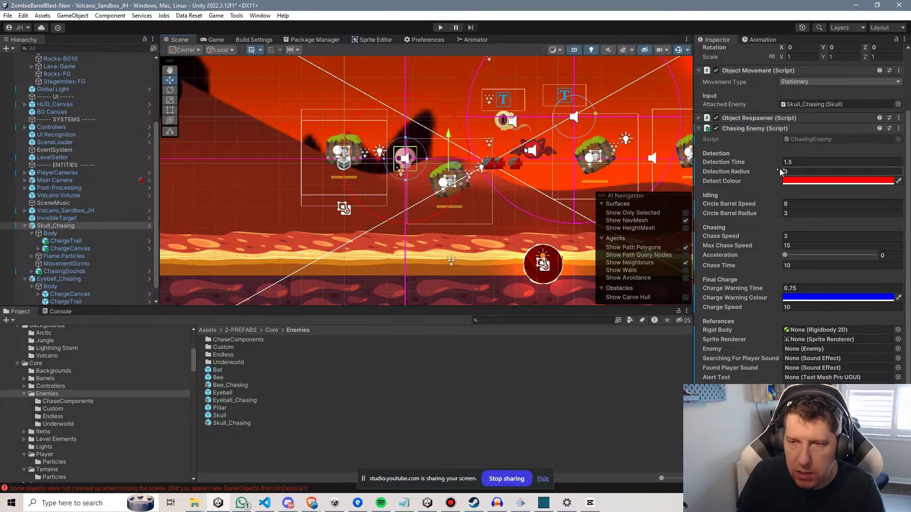
drag(758, 172, 767, 168)
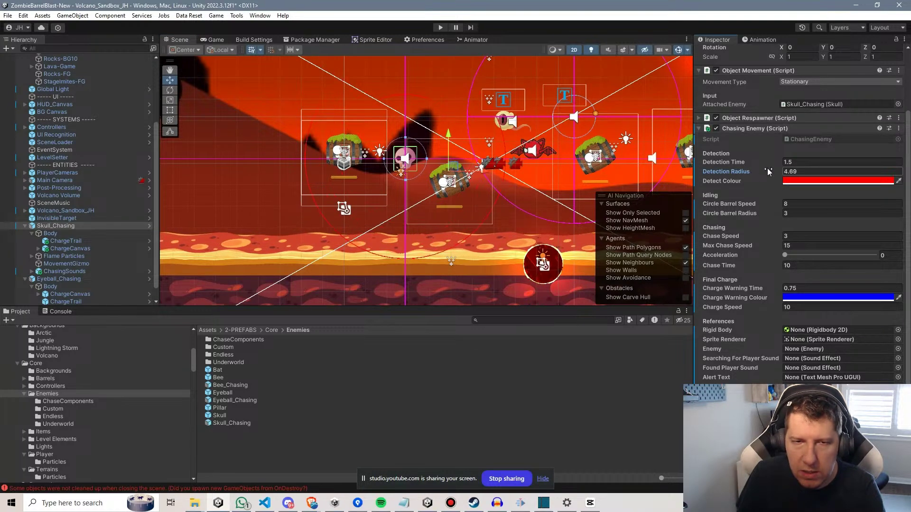
click(821, 170)
text(5)
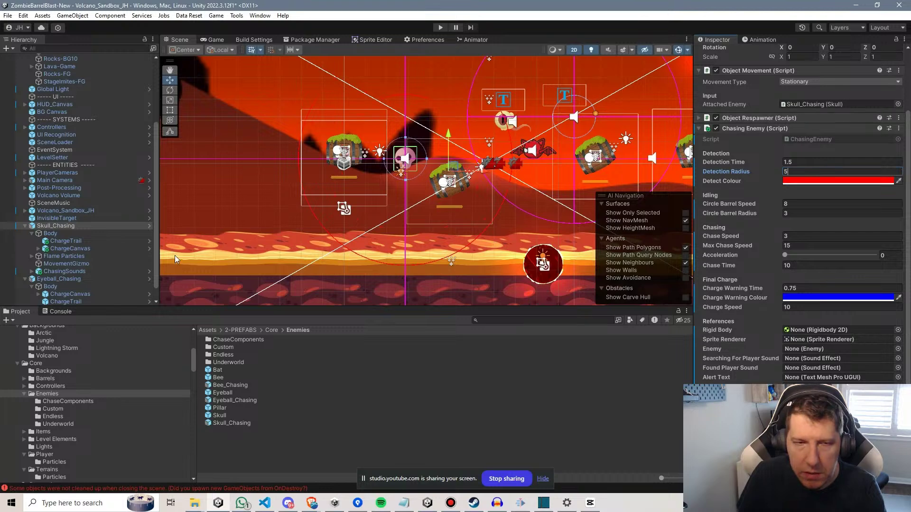
Set Skull_Chasing's Circle Barrel Speed to 6, using Eyeball_Chasing's value as reference.
click(46, 281)
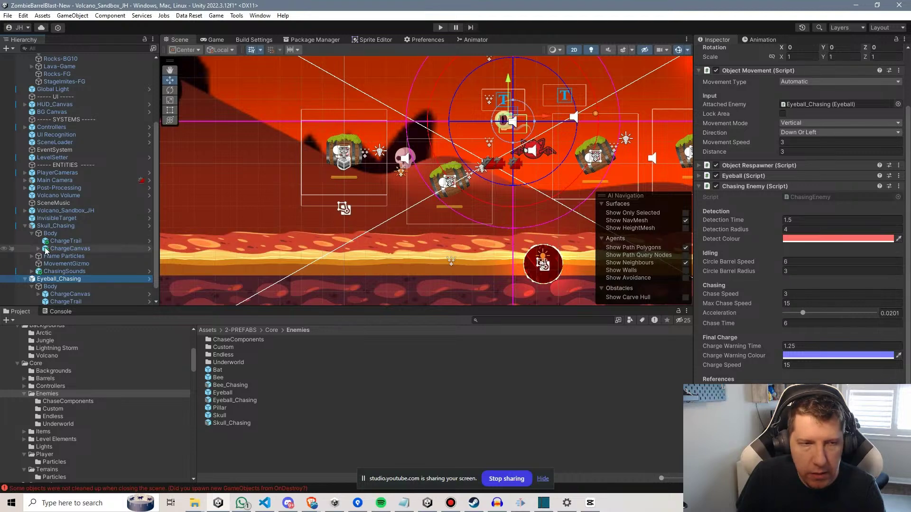
click(52, 234)
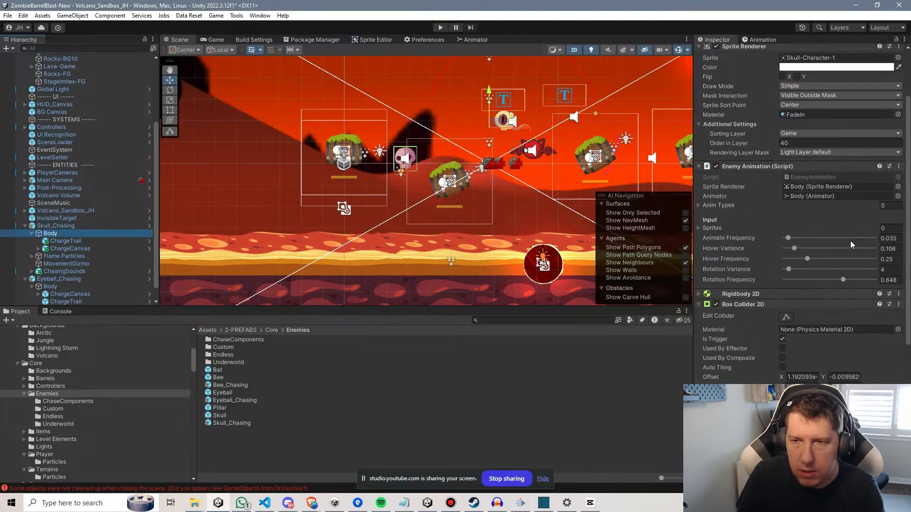
click(66, 226)
click(801, 204)
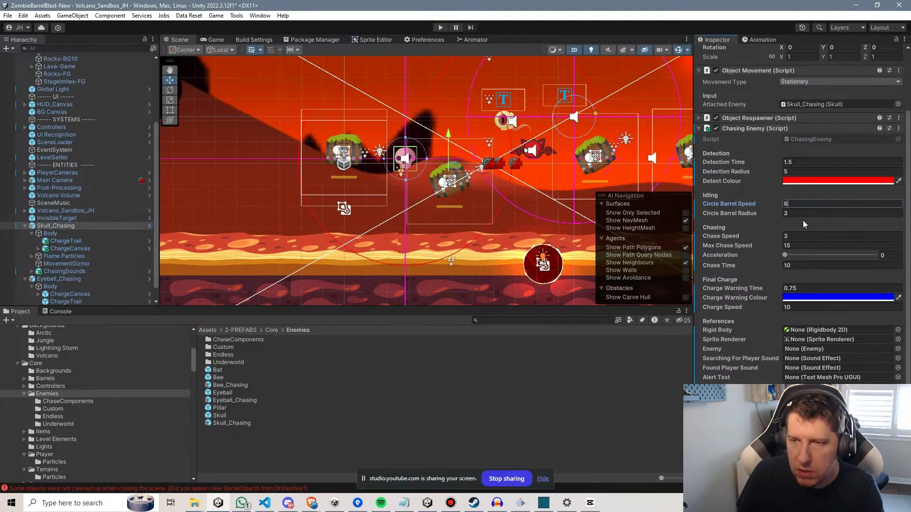
Copy the light blue Charge Warning Colour from Eyeball_Chasing to Skull_Chasing's Chasing Enemy component.
click(67, 279)
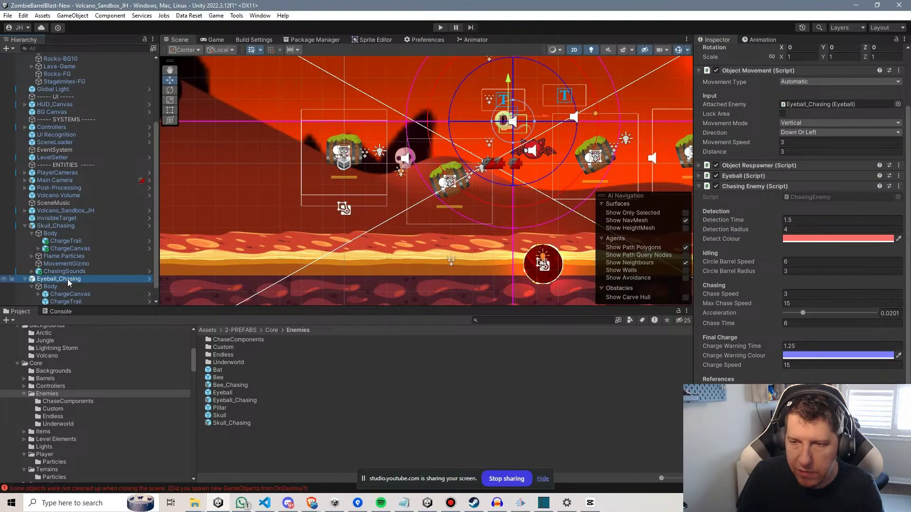
click(60, 224)
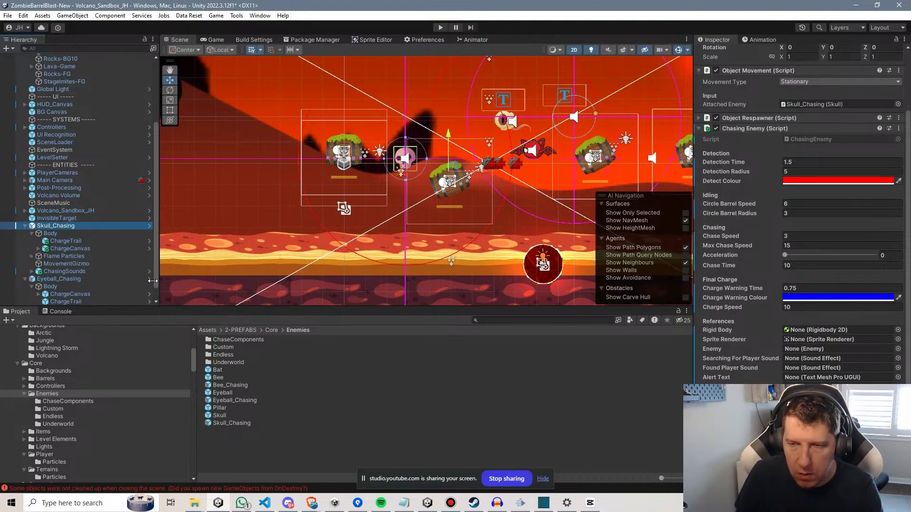
click(68, 279)
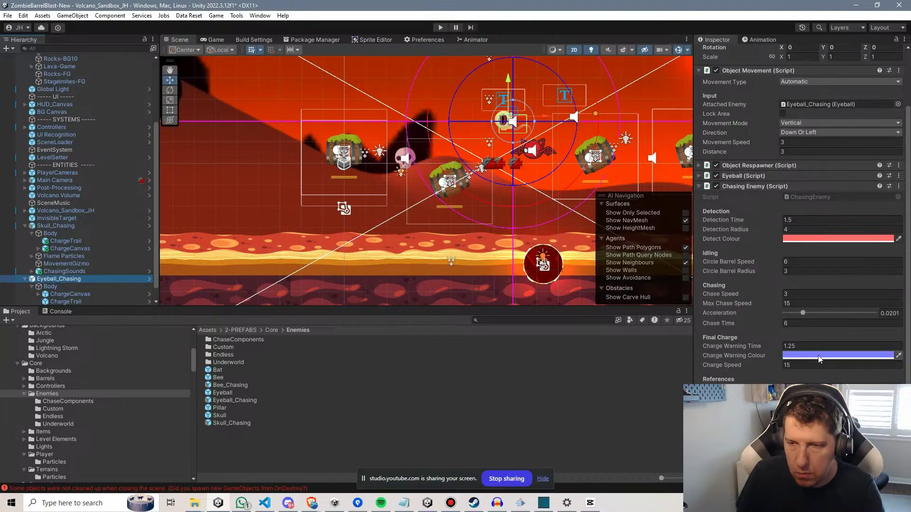
click(877, 355)
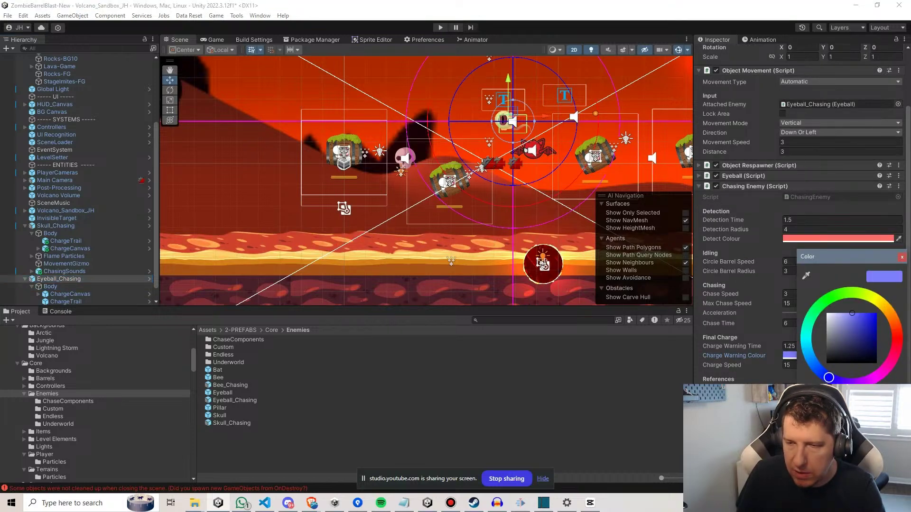
click(901, 258)
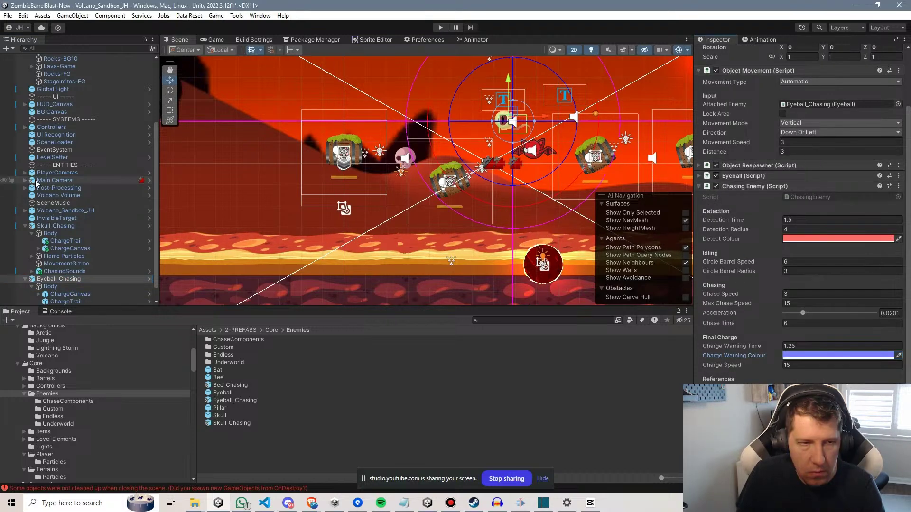
click(56, 226)
click(837, 298)
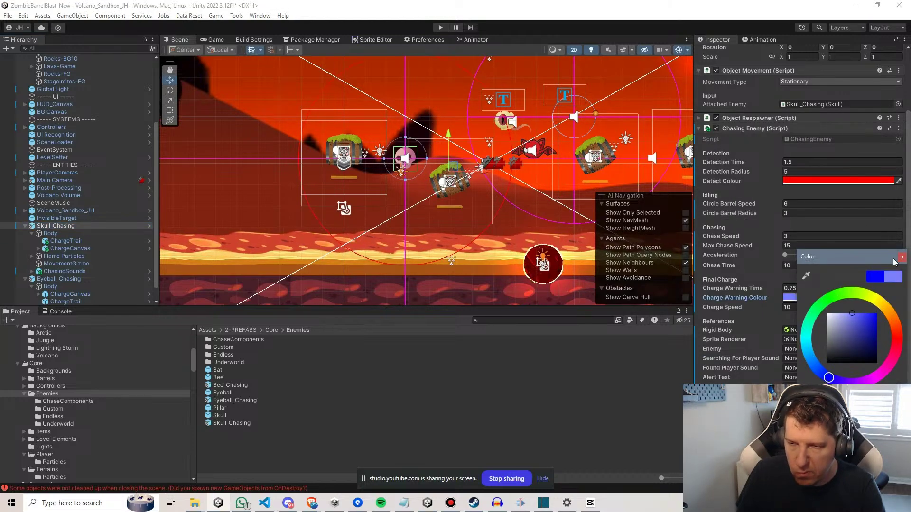
key(Escape)
Examine the Detect Colour of Eyeball_Chasing's Chasing Enemy component.
click(71, 280)
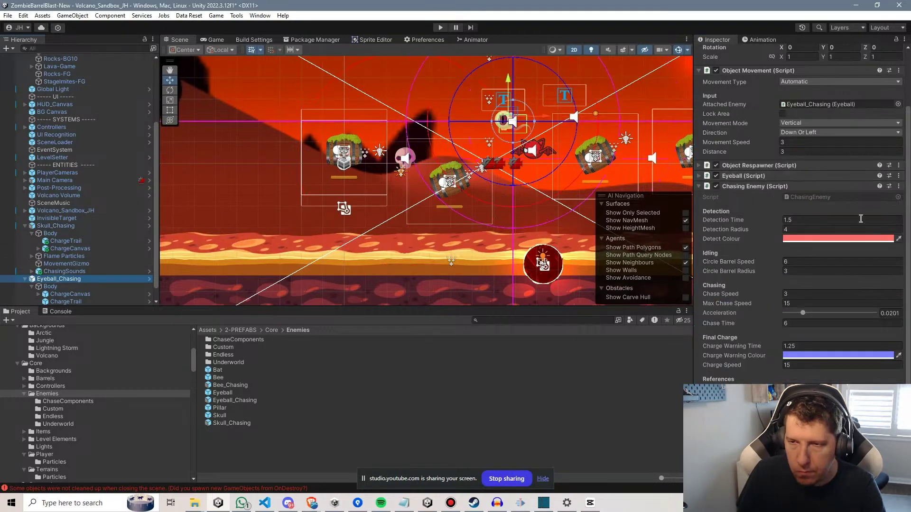
click(851, 238)
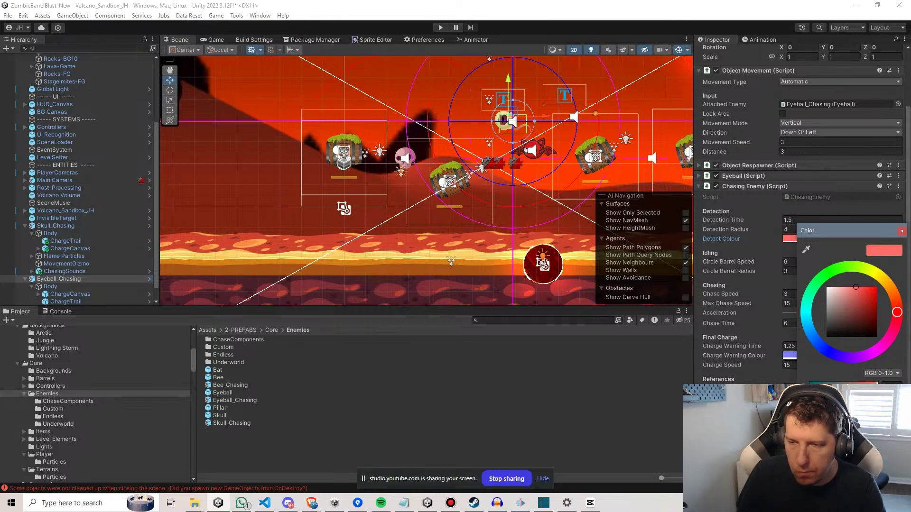
key(Escape)
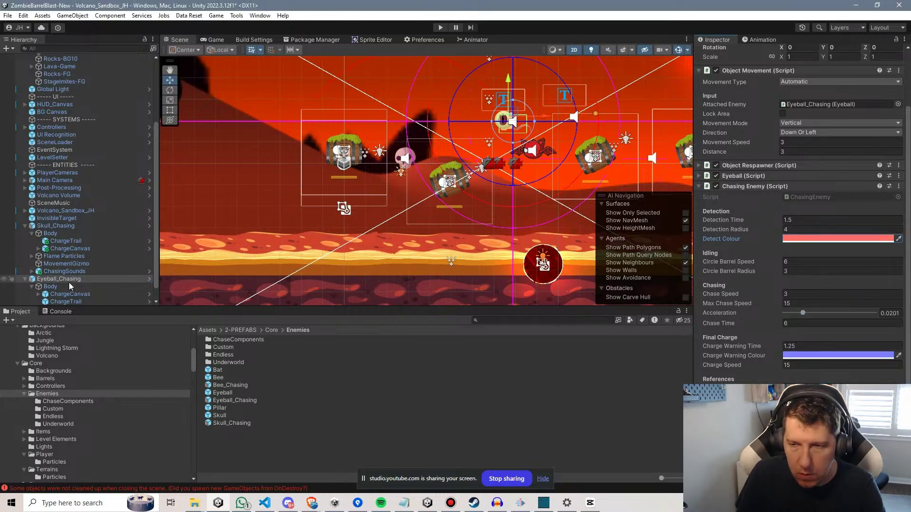
Set Skull_Chasing's Charge Warning Time to 1.25 and its Charge Speed to 15.
click(58, 226)
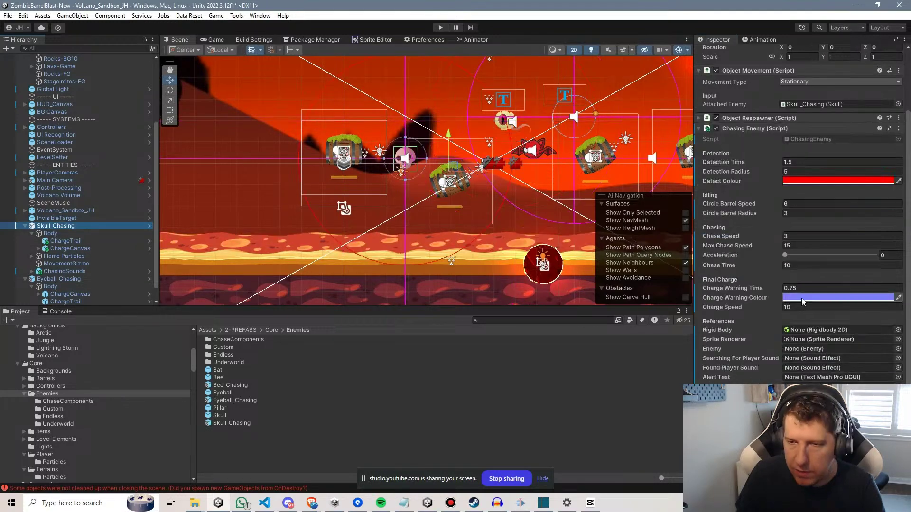
click(807, 286)
text(1.2)
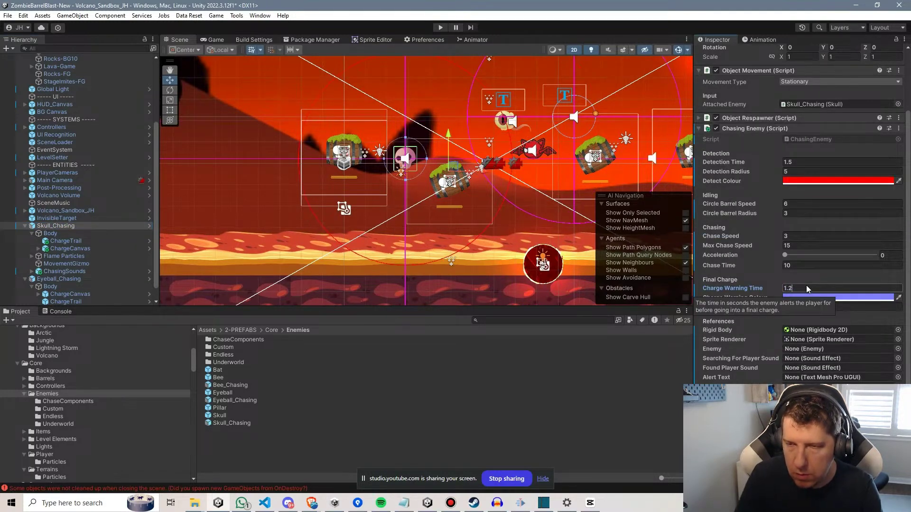
text(5)
click(839, 307)
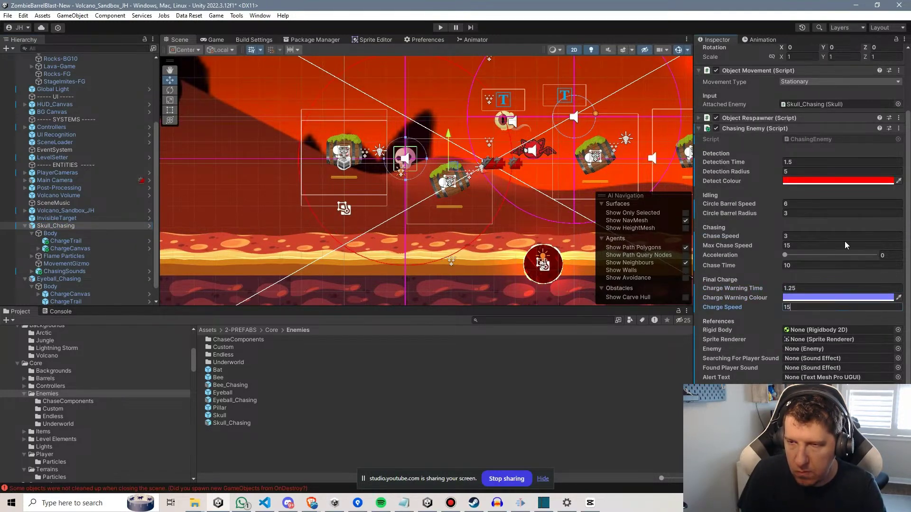
Change Skull_Chasing's Detect Colour to a light red like Eyeball_Chasing's.
click(831, 179)
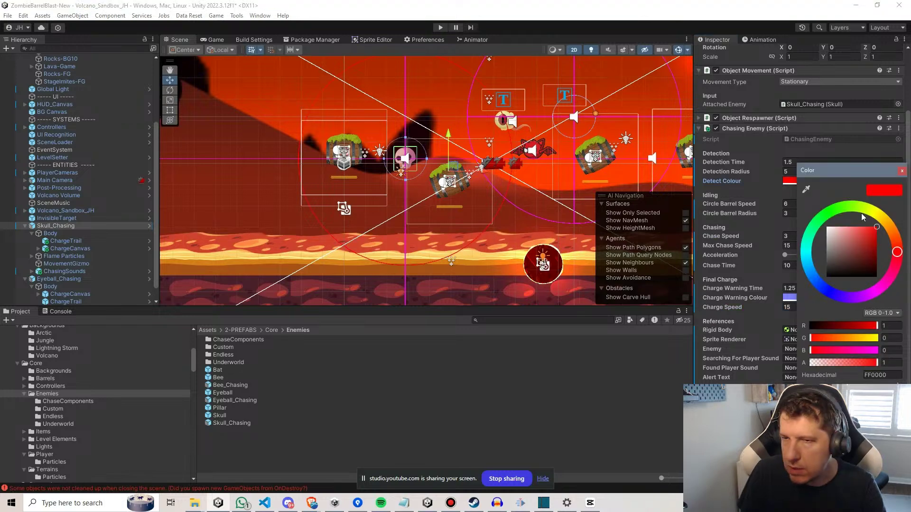
click(854, 227)
click(811, 196)
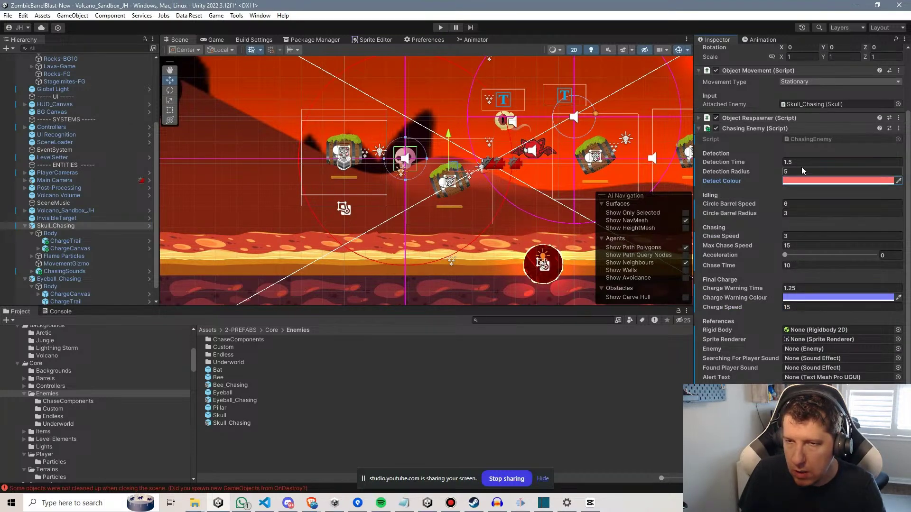
Assign Skull_Chasing to the Chasing Enemy's Rigid Body and Enemy references, and try to assign Body as its Sprite Renderer.
drag(55, 225, 835, 330)
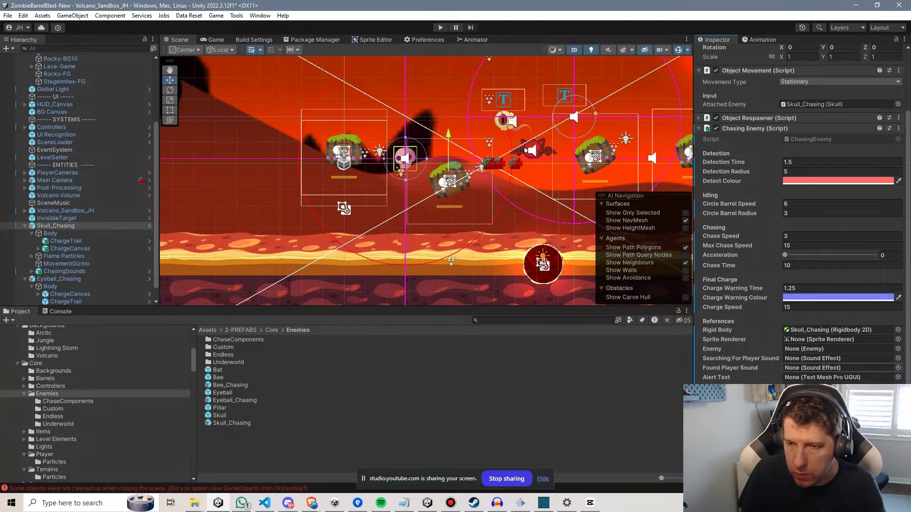
drag(50, 233, 803, 343)
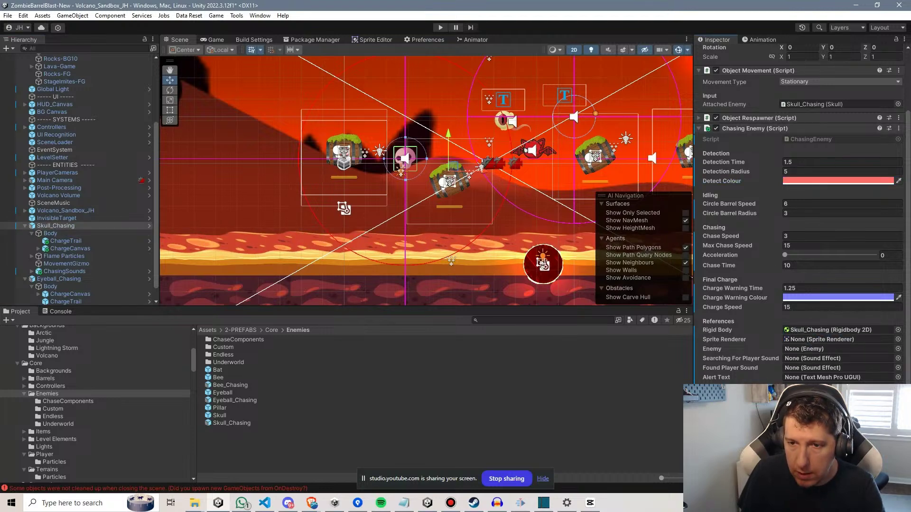
drag(806, 408, 810, 351)
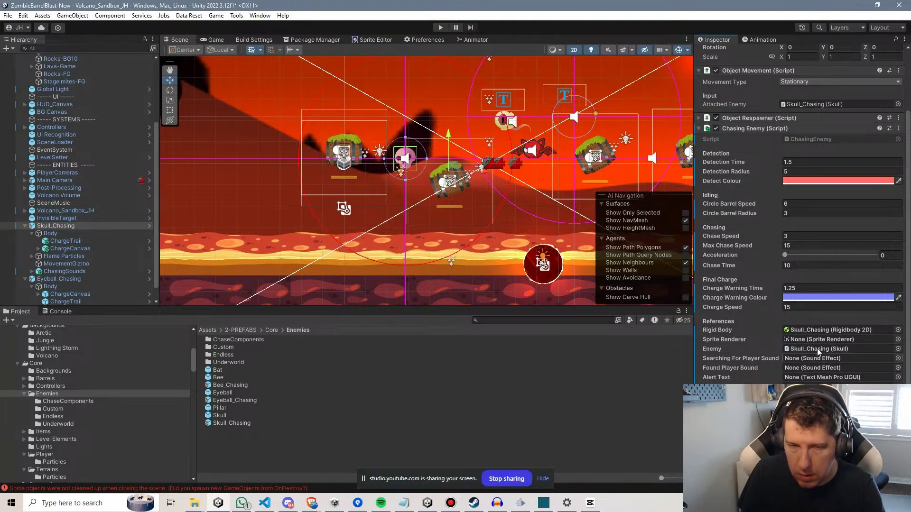
Check Eyeball_Chasing's sound reference, and assign Skull_Chasing's SearchingForPlayer and FoundPlayer objects to the matching sound references.
click(58, 278)
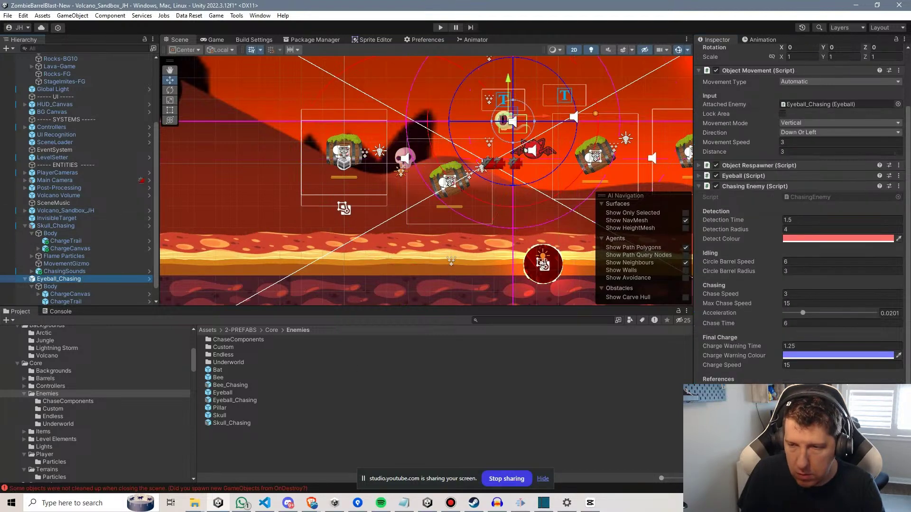
click(834, 401)
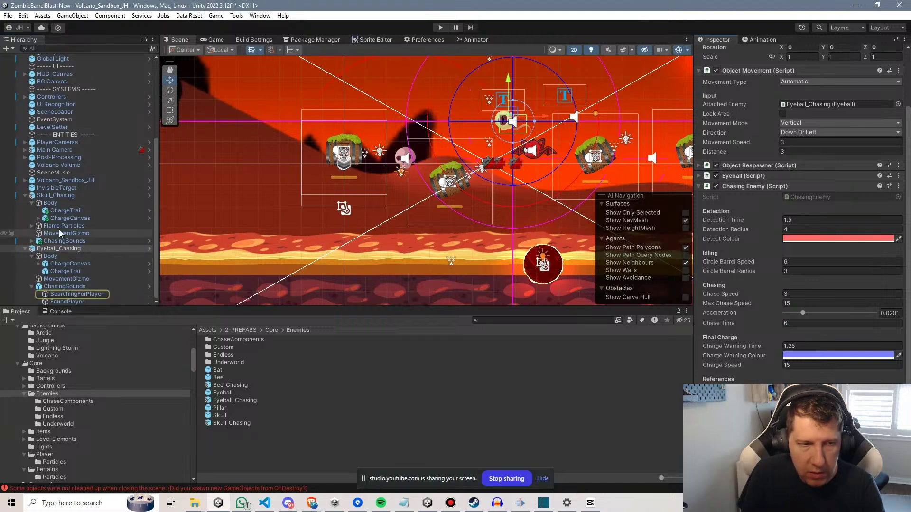
click(53, 196)
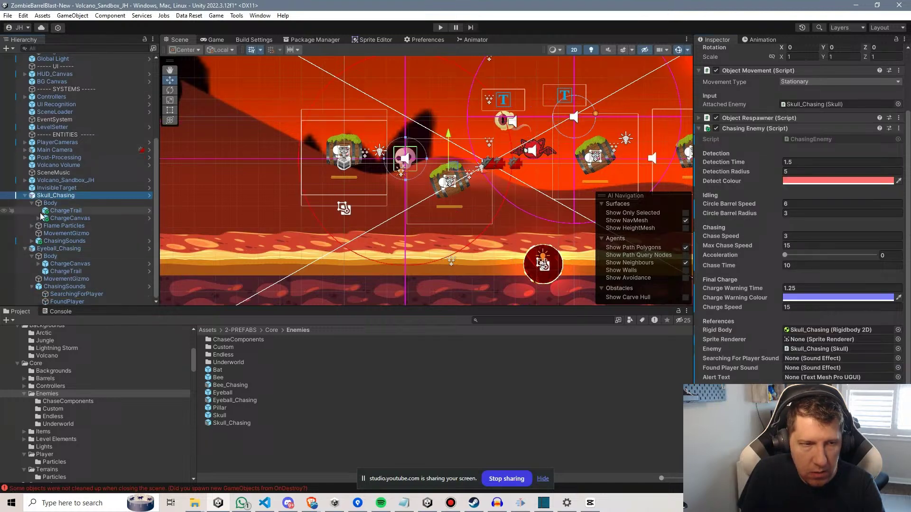
click(32, 241)
drag(76, 248, 835, 359)
drag(67, 256, 844, 368)
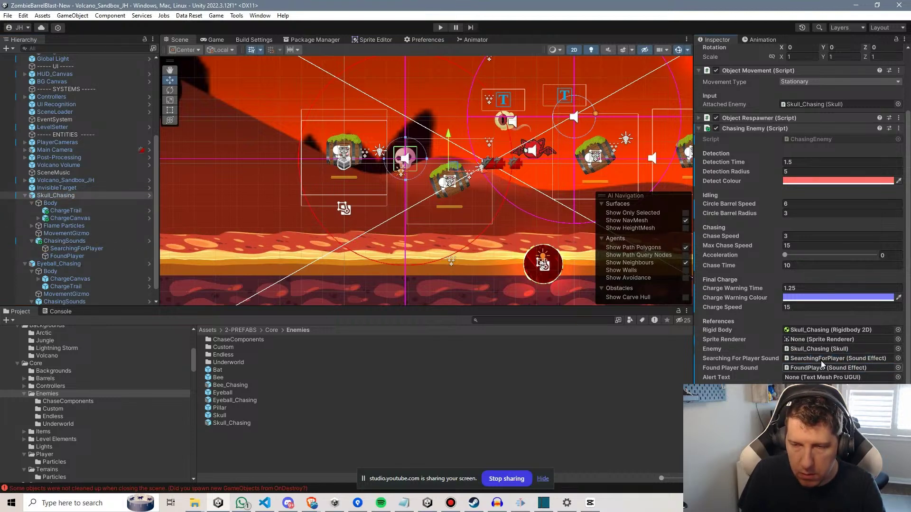
Assign the ChargeCanvas's !!! text as Alert Text and fill the Auto Movement Behaviour, Trail and Charge Canvas references from Skull_Chasing's own objects.
click(39, 218)
drag(59, 226, 820, 380)
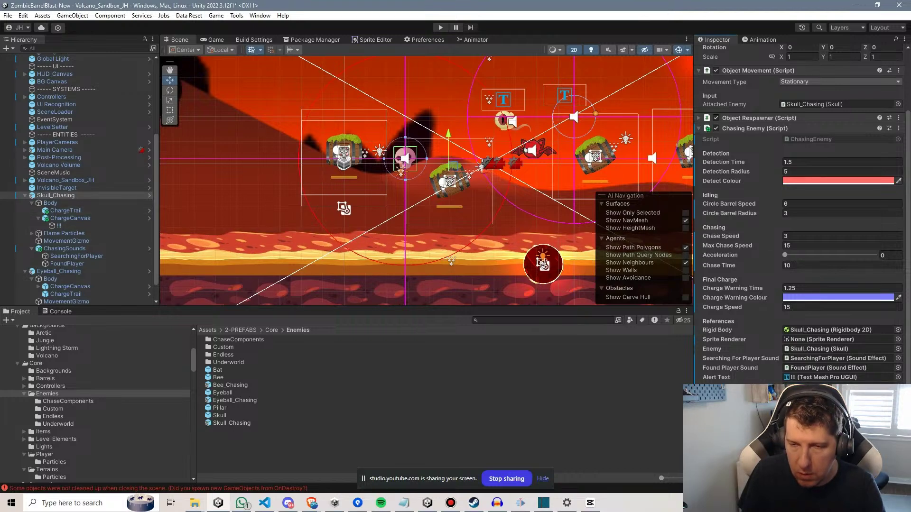
click(85, 211)
click(58, 195)
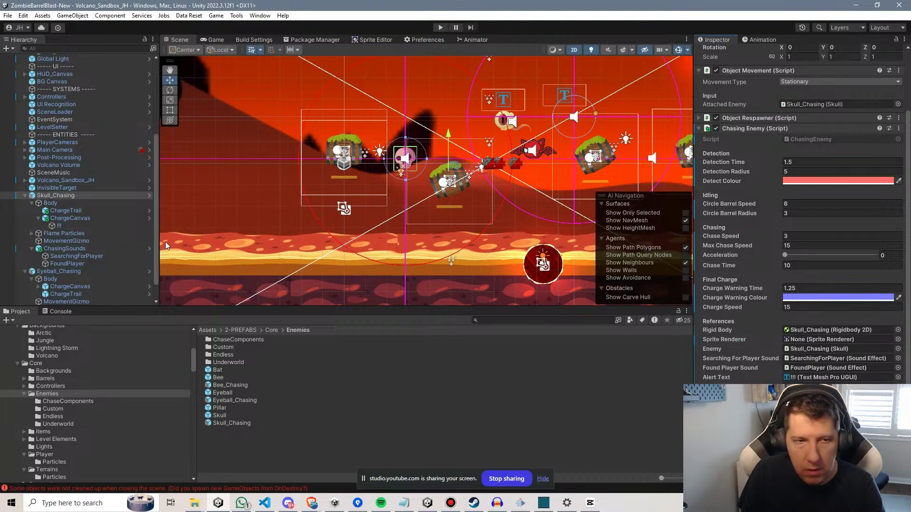
Apply all of Skull_Chasing's overrides to its prefab and review the Chasing Enemy settings and references.
scroll(759, 76, up, 3)
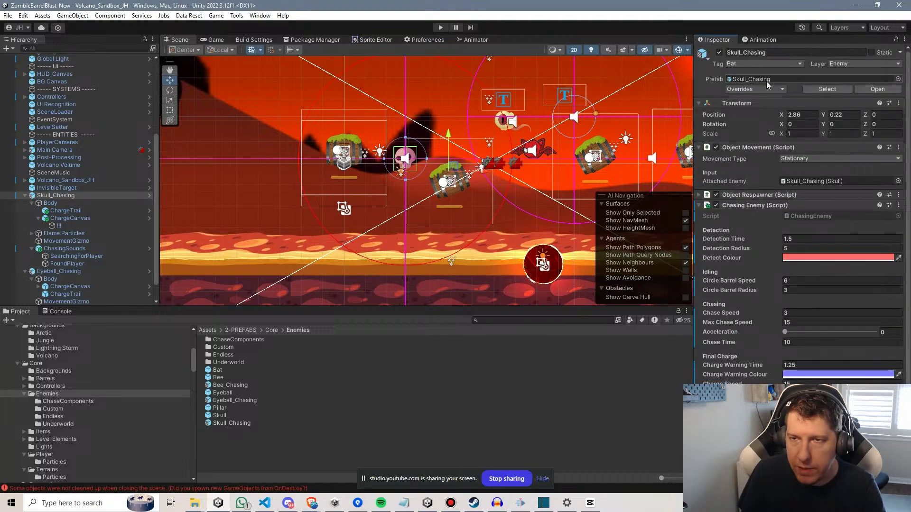
click(768, 88)
click(835, 181)
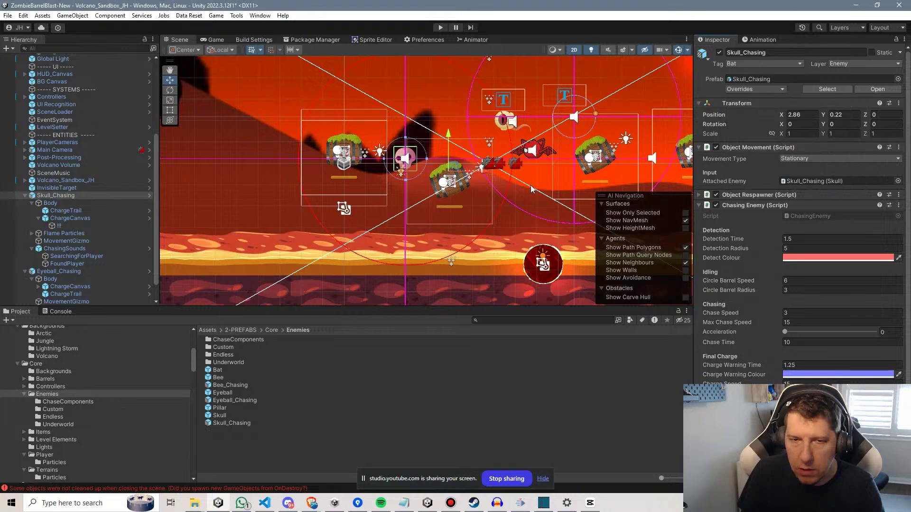
scroll(765, 255, down, 5)
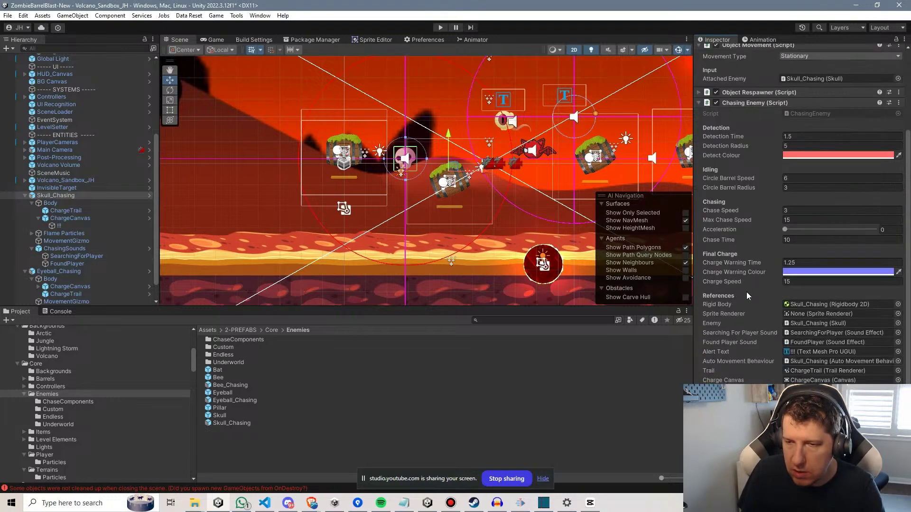
scroll(771, 185, up, 5)
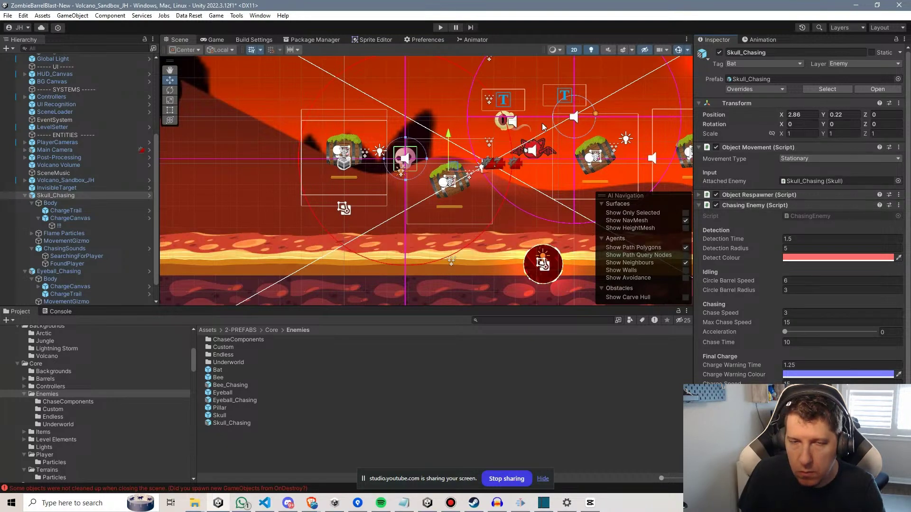
Replace the sprite on Skull_Chasing's Body with Skull-Character-2 from the Flaming Skull artwork.
middle_drag(476, 155, 438, 213)
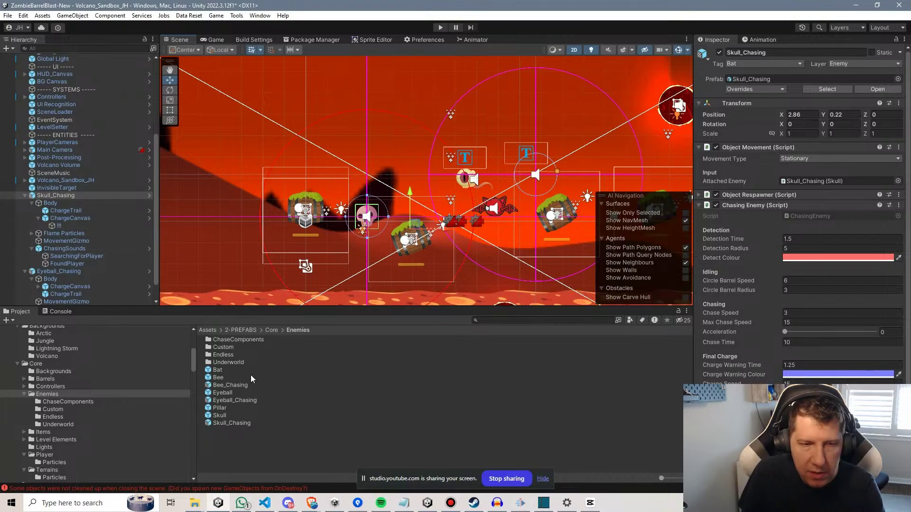
click(67, 202)
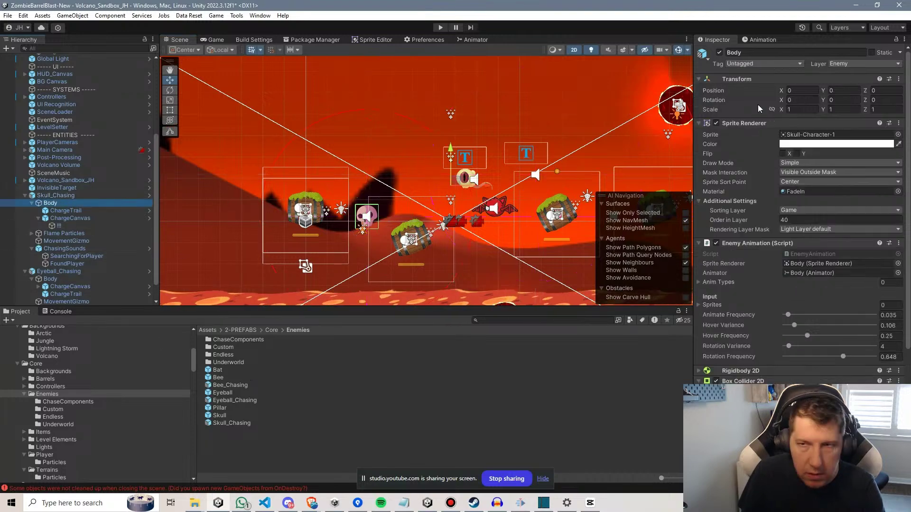
click(807, 134)
drag(243, 378, 835, 135)
scroll(391, 255, up, 3)
scroll(391, 255, up, 2)
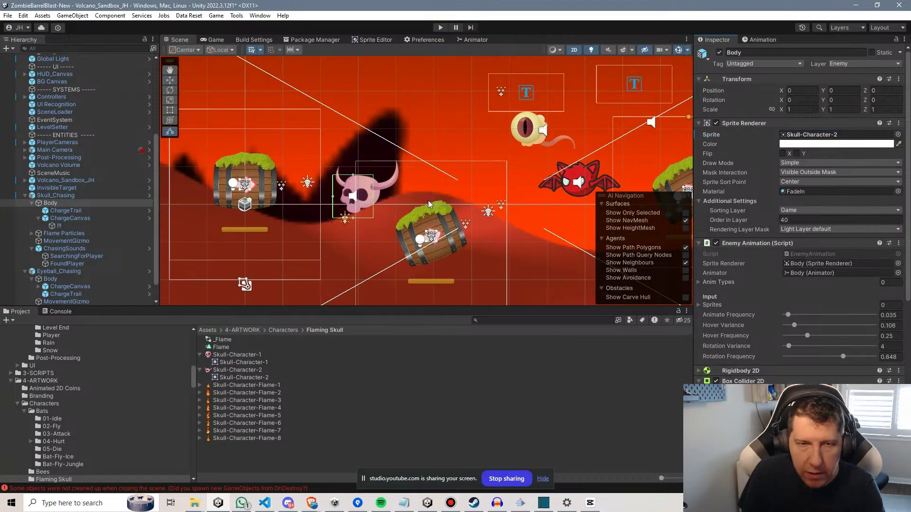
scroll(370, 199, up, 1)
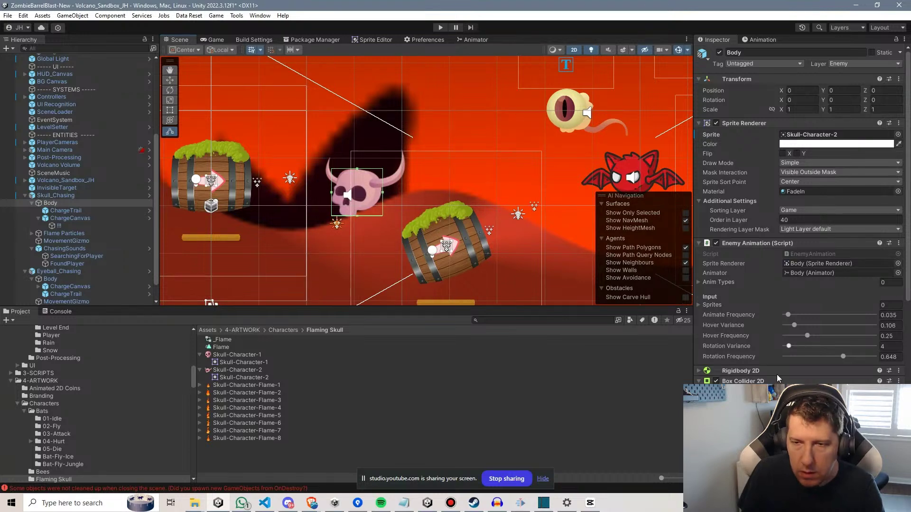
Apply all of Skull_Chasing's Sprite Renderer and Box Collider 2D overrides on Body to its prefab.
key(w)
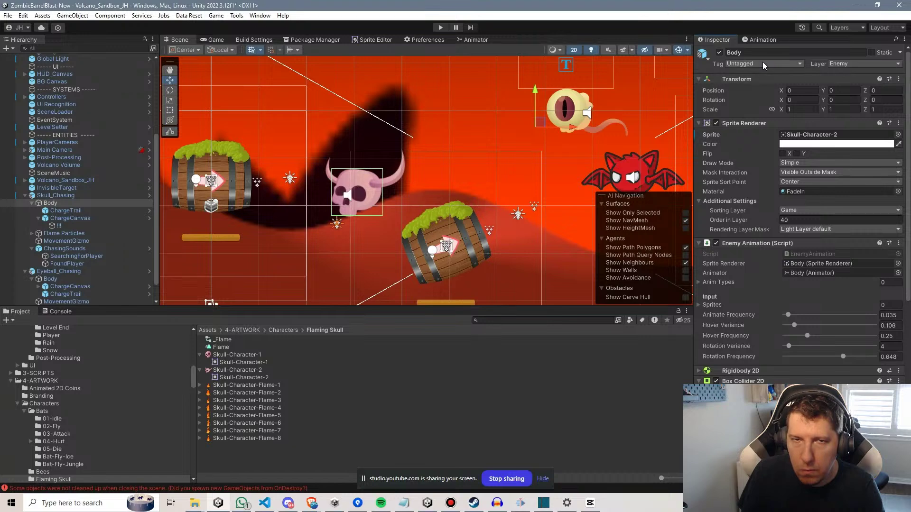
click(53, 195)
click(757, 89)
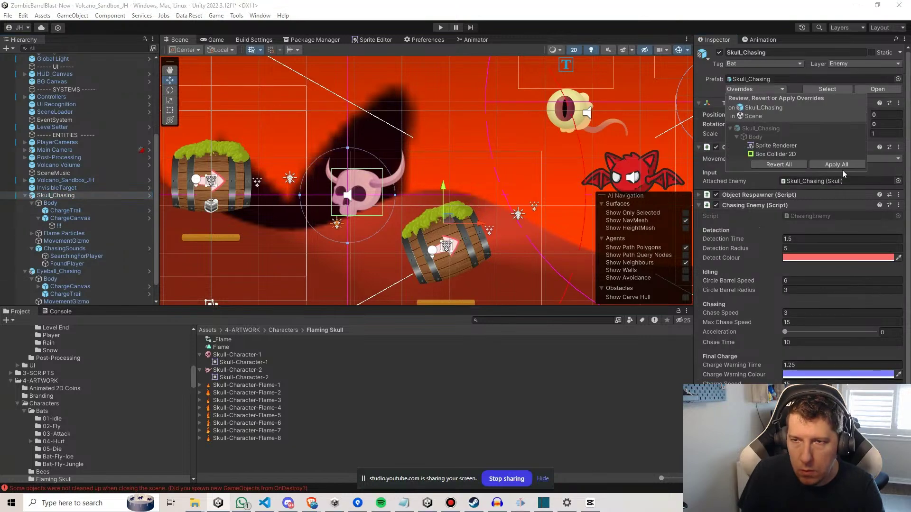
click(834, 164)
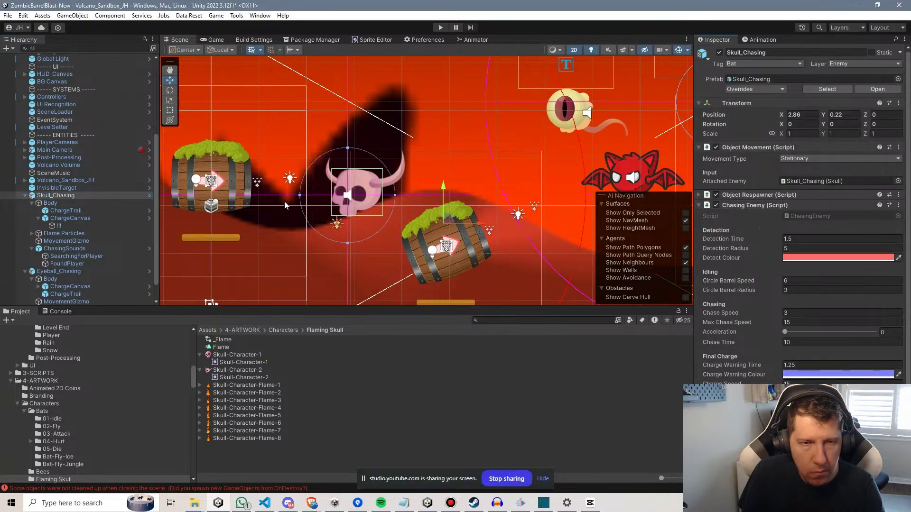
Move Skull_Chasing up in the scene, check its ChargeTrail and ChargeCanvas positions, and try moving MovementGizmo before undoing that move.
scroll(391, 154, down, 6)
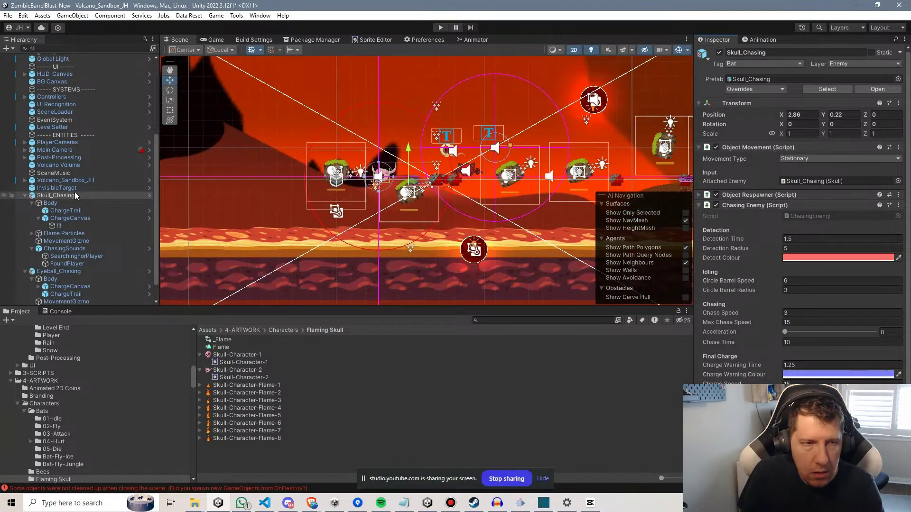
drag(414, 173, 403, 145)
click(75, 211)
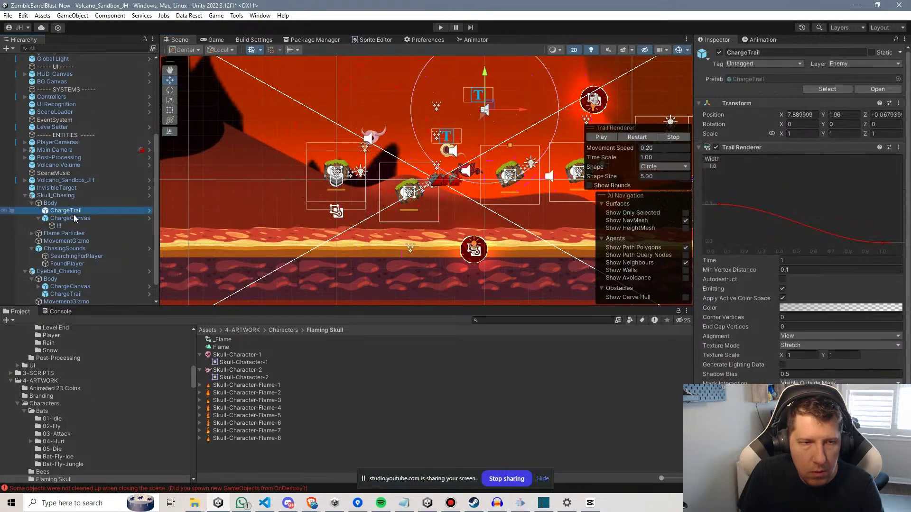
click(76, 218)
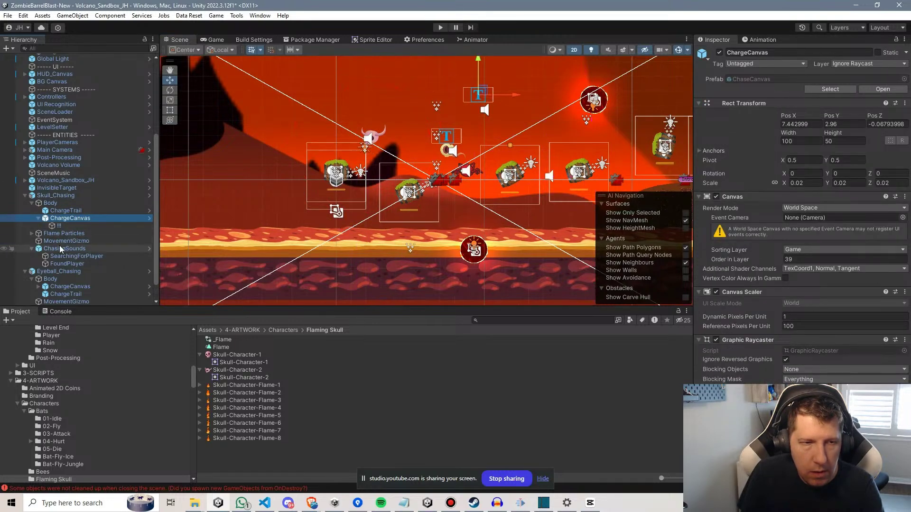
click(66, 241)
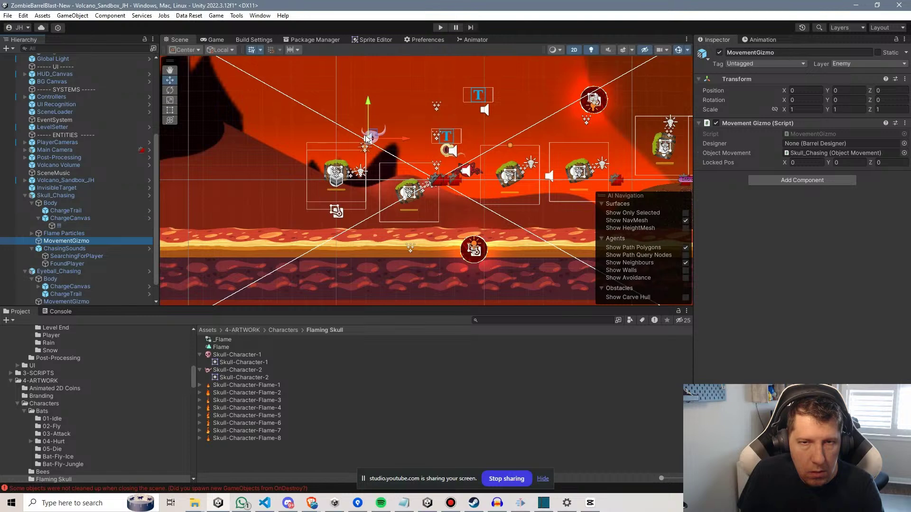
drag(374, 137, 283, 131)
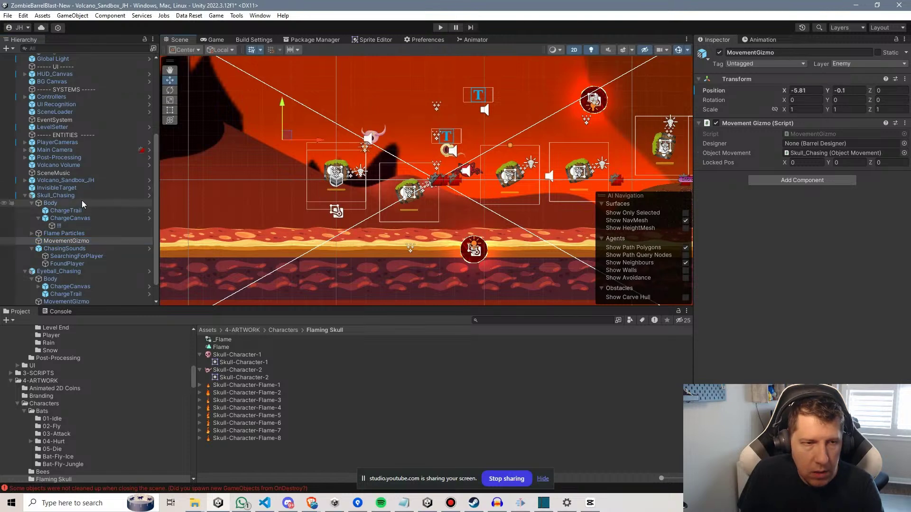
key(ctrl+z)
Move Skull_Chasing away from the barrels to about X -6.8, Y 2.05.
click(414, 149)
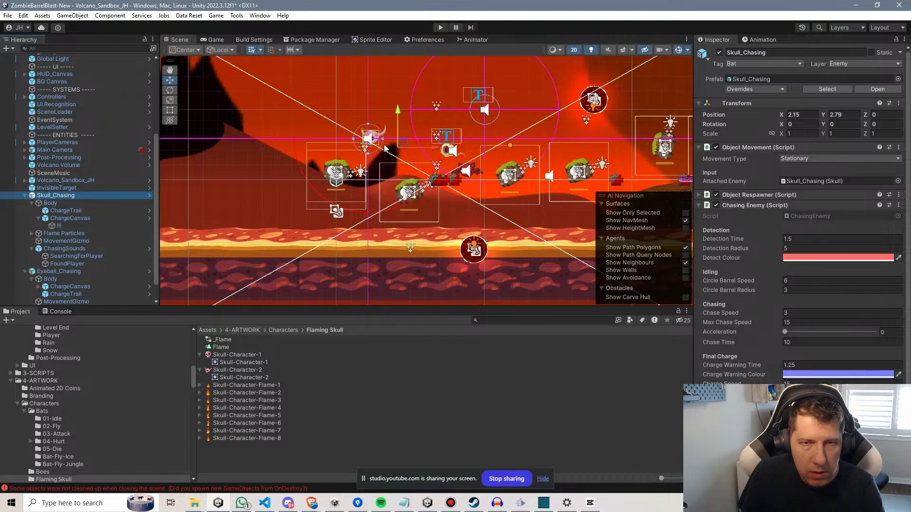
drag(384, 147, 254, 142)
scroll(287, 161, down, 2)
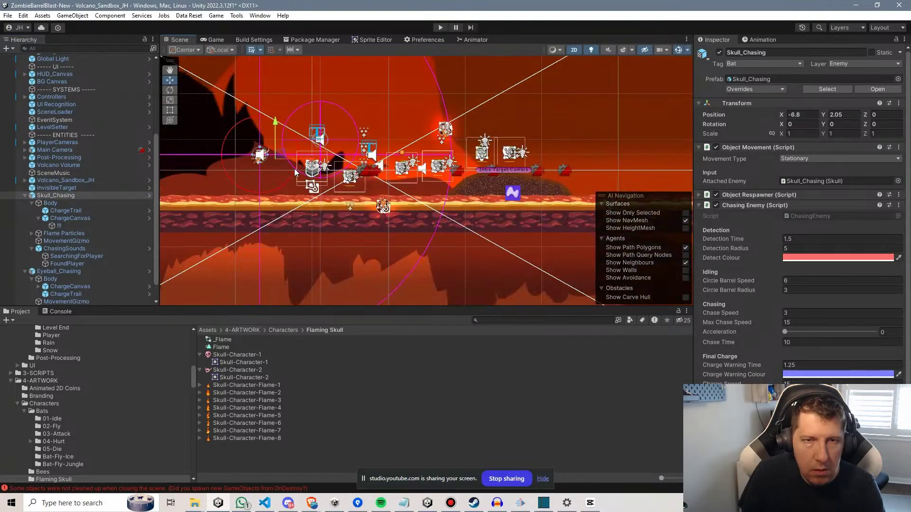
scroll(295, 172, up, 3)
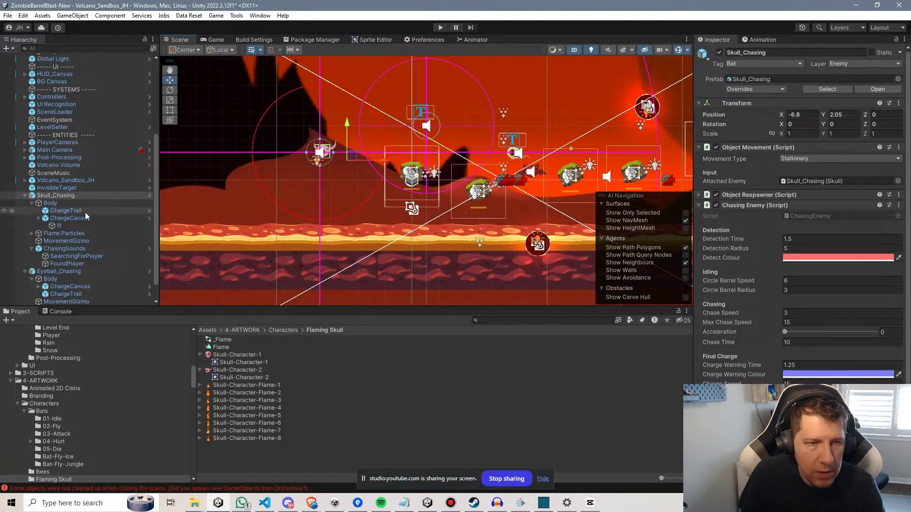
Set the position of Skull_Chasing's ChargeCanvas to X 0, Y 0, Z 0.
click(67, 218)
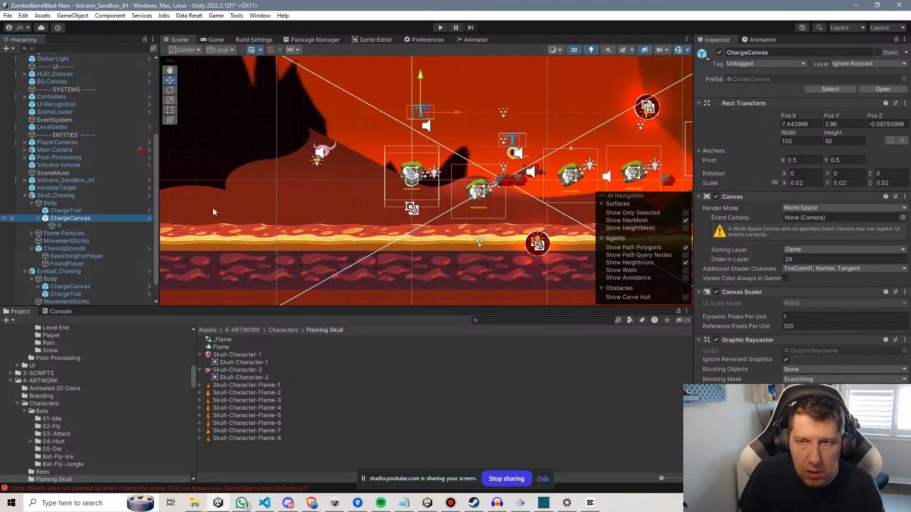
click(785, 124)
text(0)
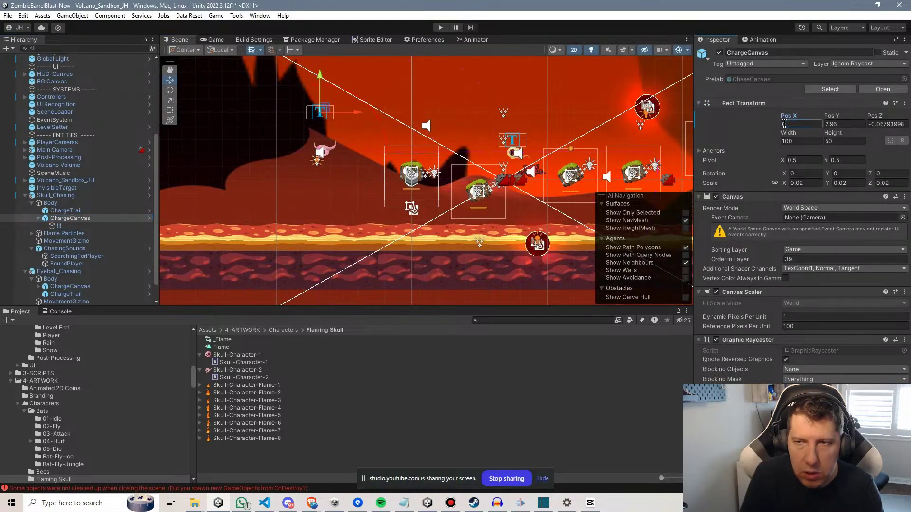
key(Tab)
text(0)
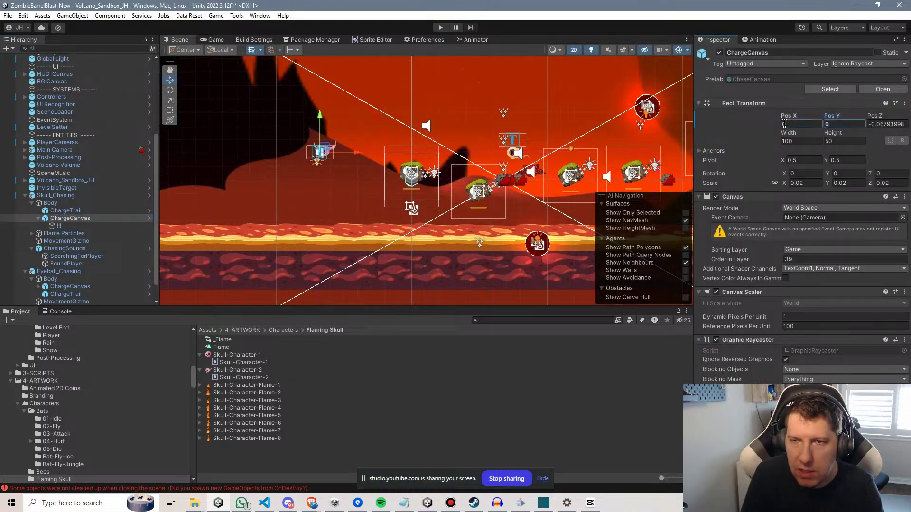
click(888, 124)
text(0)
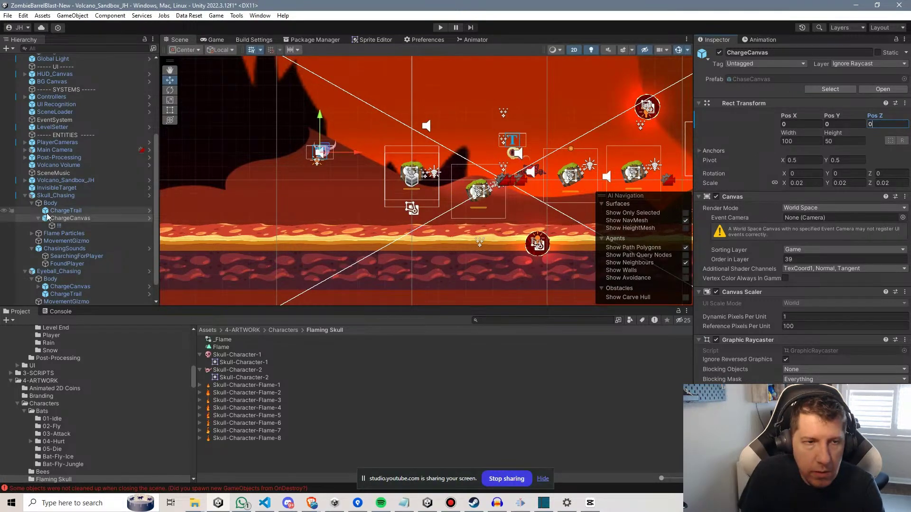
Set the position of Skull_Chasing's ChargeTrail to X 0, Y 0, Z 0 and review its Trail Renderer settings.
click(66, 210)
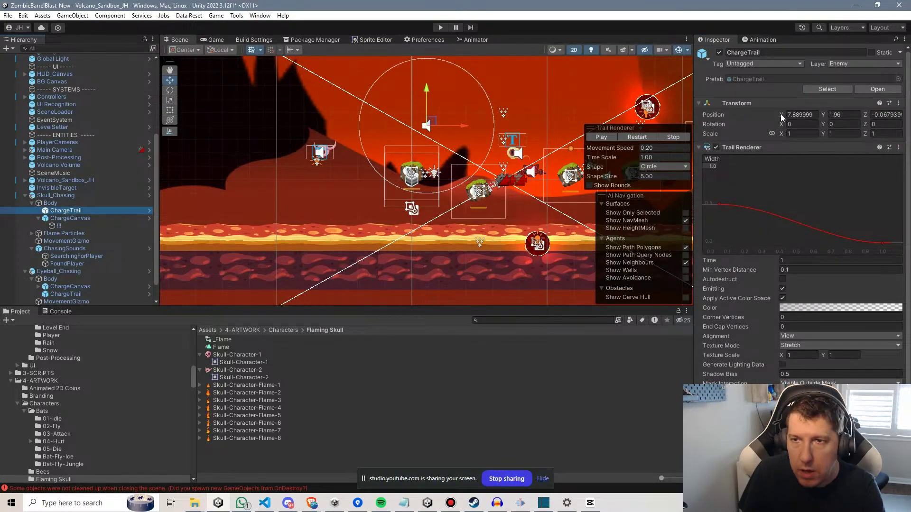
click(803, 115)
text(0)
key(Tab)
text(0)
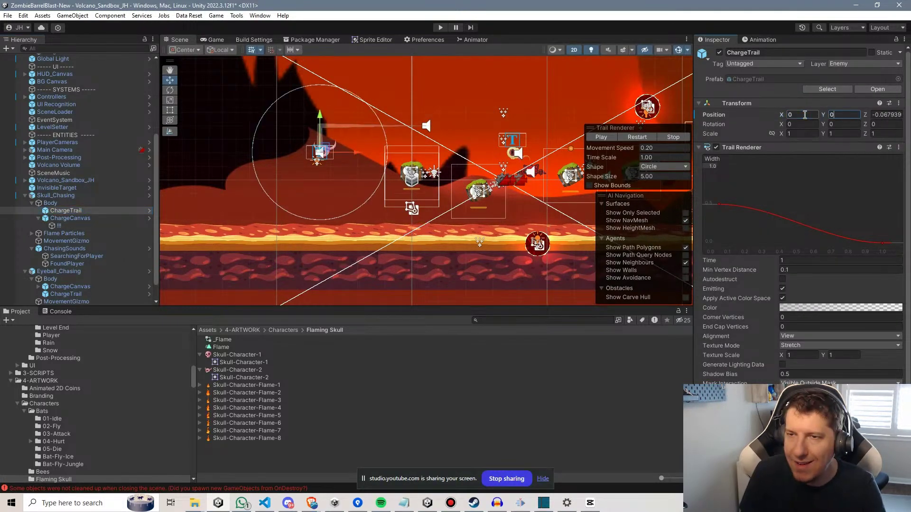
key(Tab)
text(0)
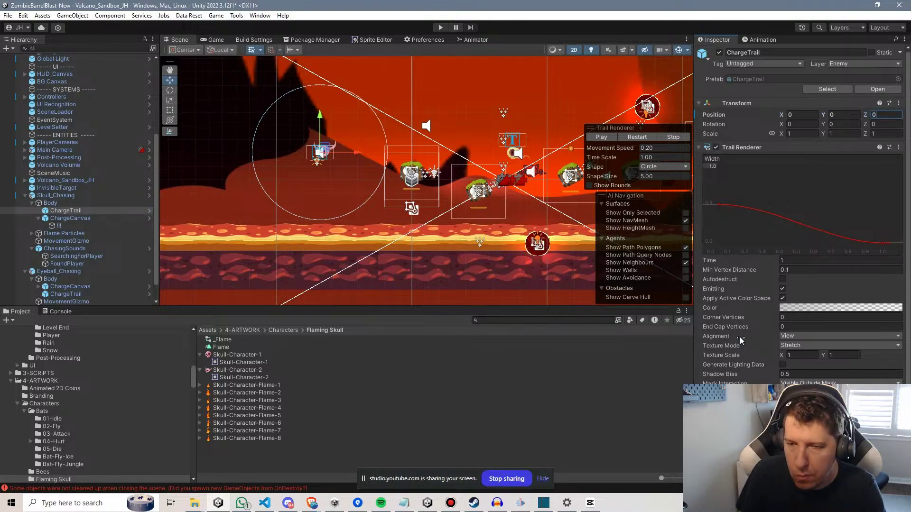
scroll(764, 383, down, 4)
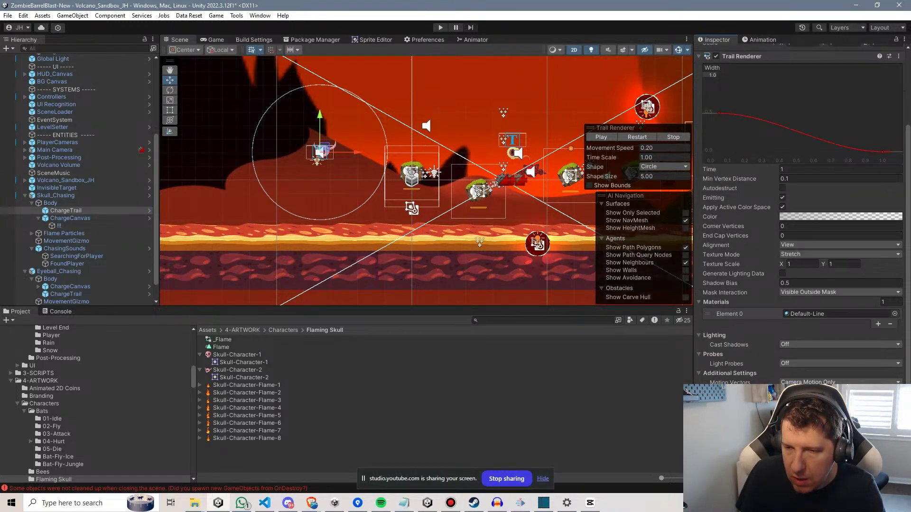
click(815, 392)
click(816, 345)
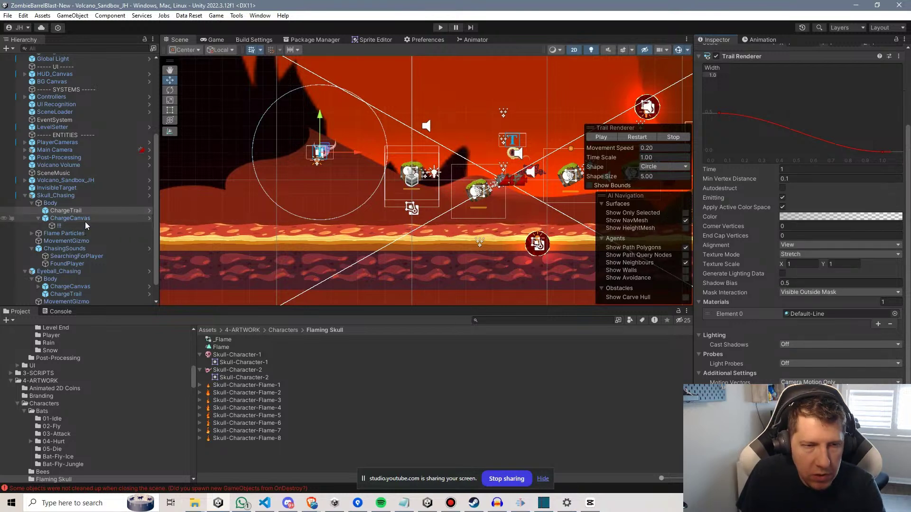
Apply Skull_Chasing's overrides to its prefab and move the enemy to about X -9.01, Y 2.89.
click(55, 196)
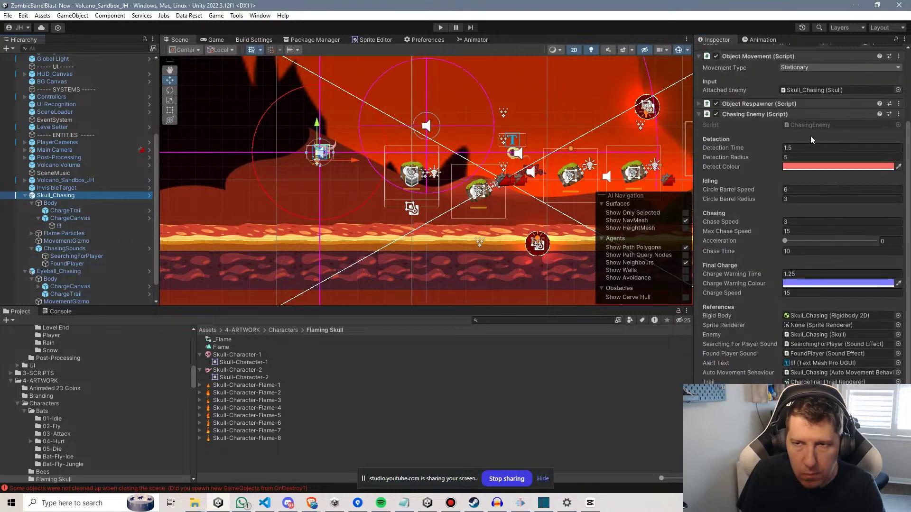
click(754, 89)
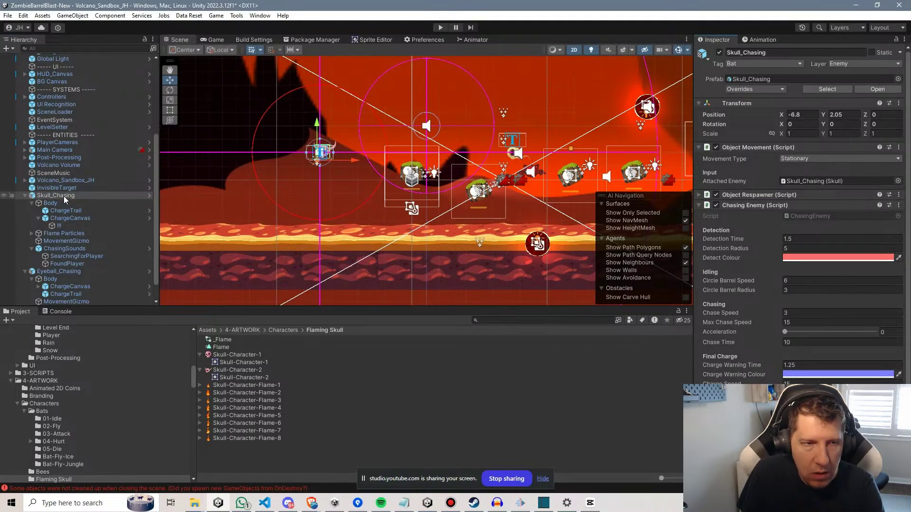
drag(322, 156, 294, 145)
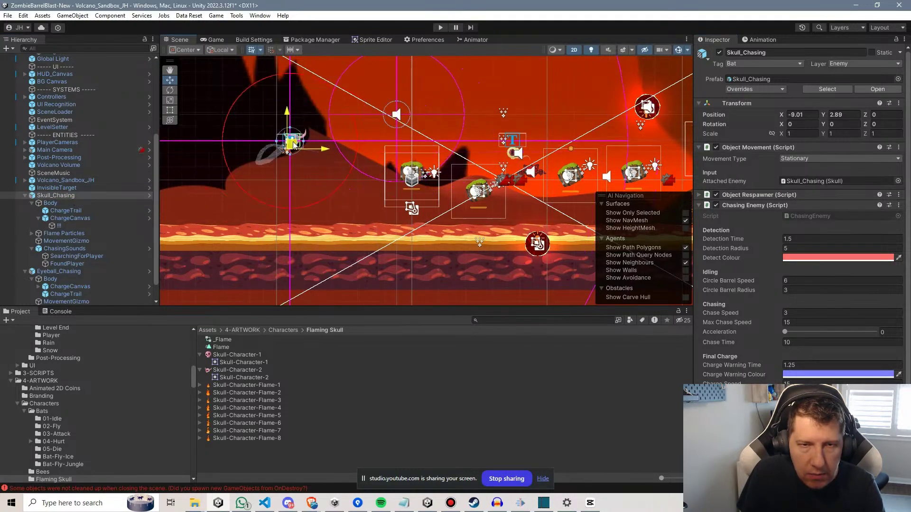
Check the positions of Skull_Chasing's children and set ChasingSounds' position to X 0, Y 0, Z 0.
click(75, 202)
click(75, 211)
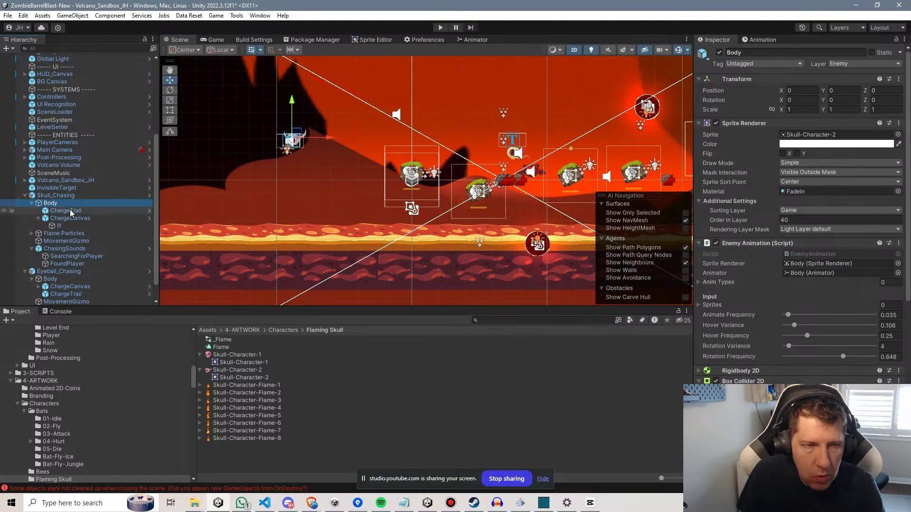
click(71, 219)
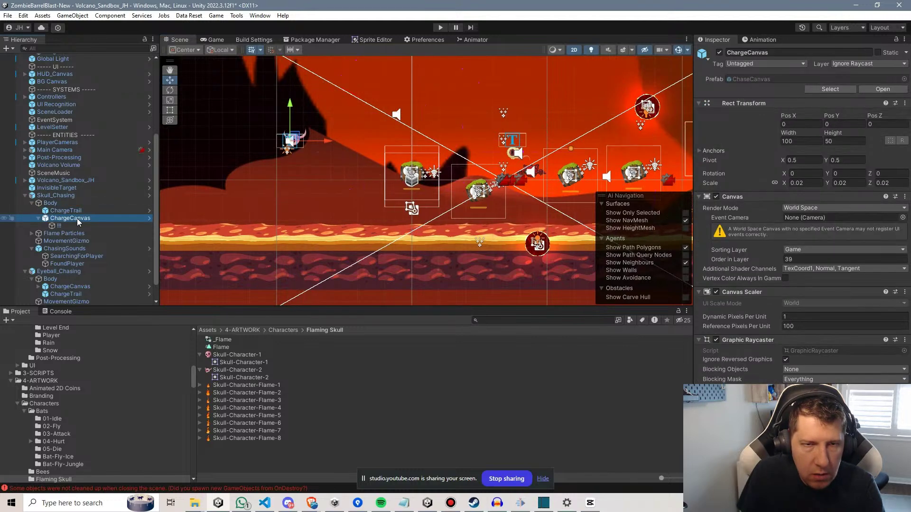
click(61, 242)
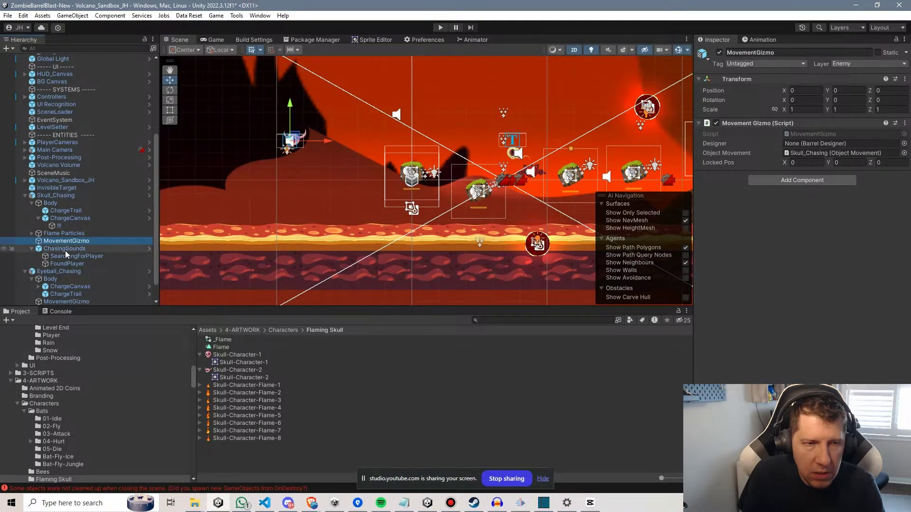
click(65, 249)
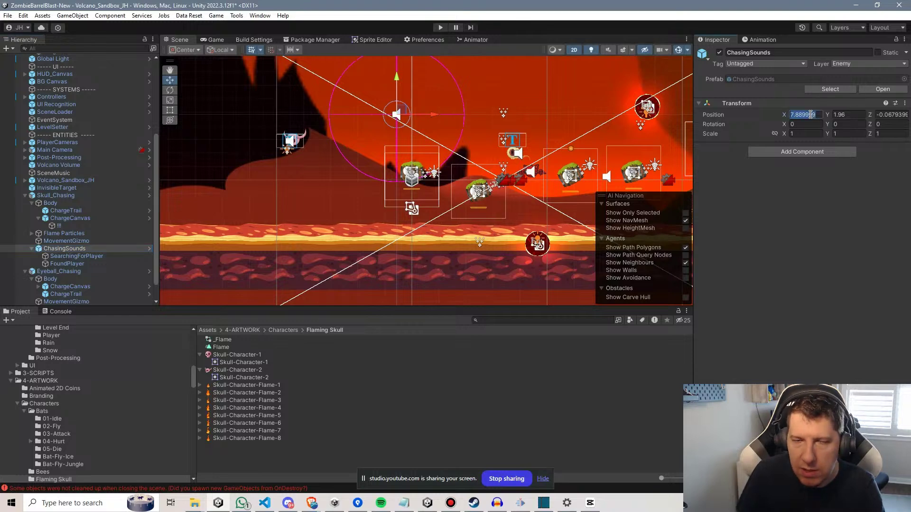
text(0)
key(Tab)
text(0)
key(Tab)
text(0)
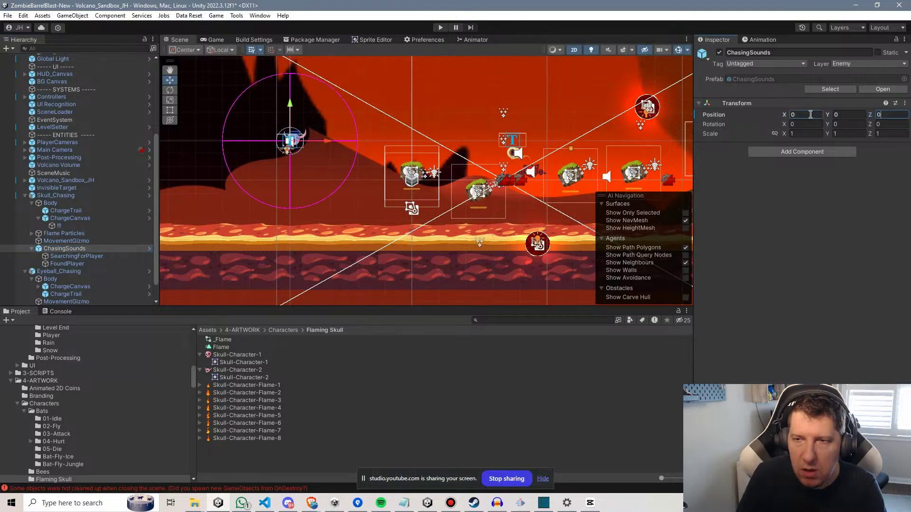
Apply all of Skull_Chasing's overrides to its prefab and move the enemy to about X 6.22, Y 3.59, near Eyeball_Chasing.
click(55, 195)
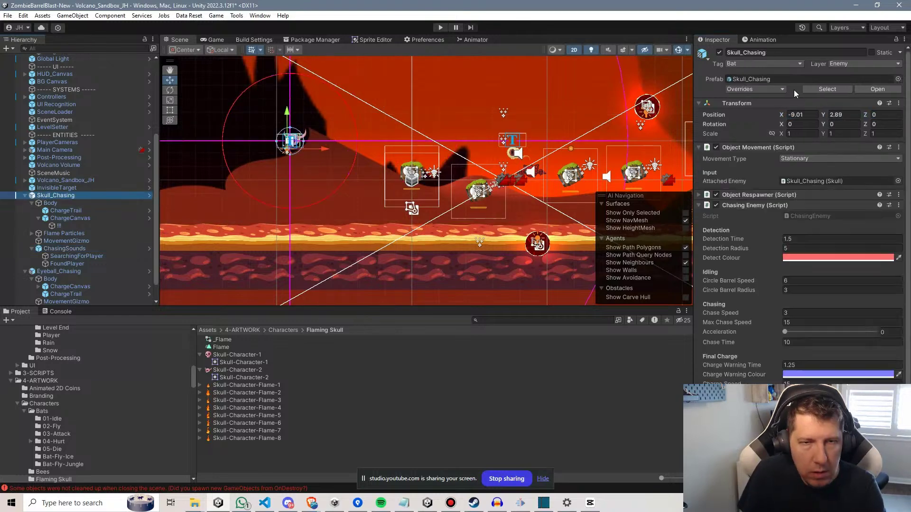
click(783, 89)
click(835, 156)
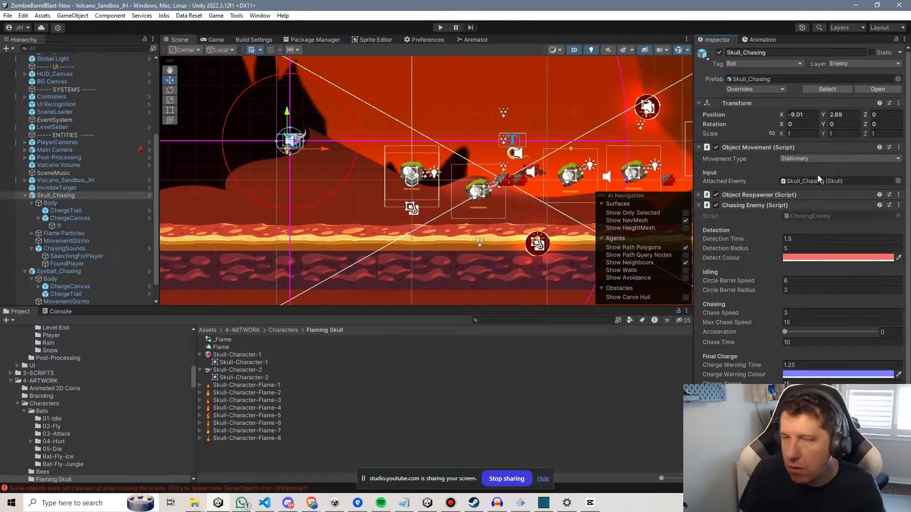
drag(306, 142, 501, 136)
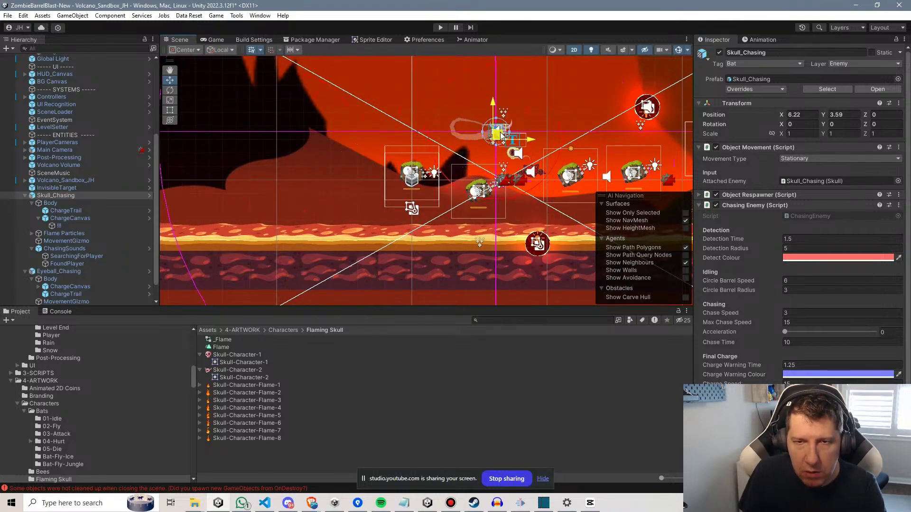
Deactivate Eyeball_Chasing in the scene and move Skull_Chasing to about X 8.92, Y 2.54.
middle_drag(534, 138, 465, 145)
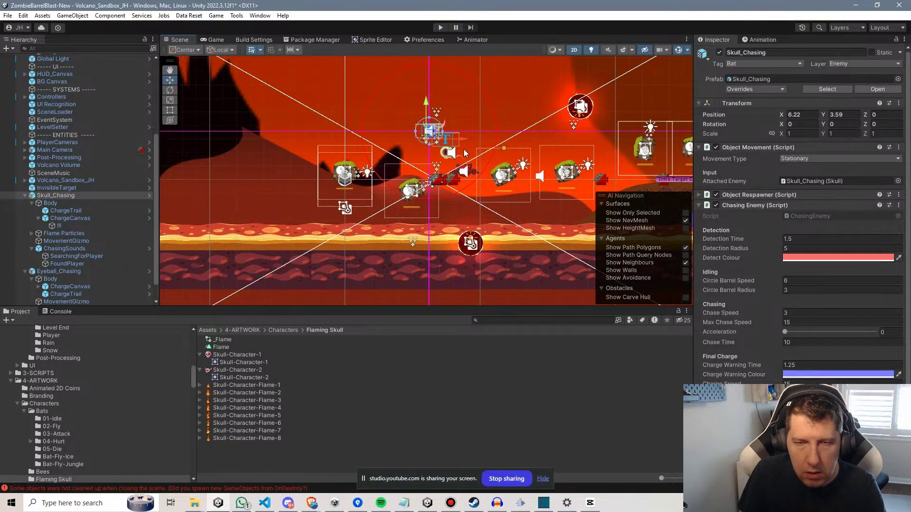
click(447, 158)
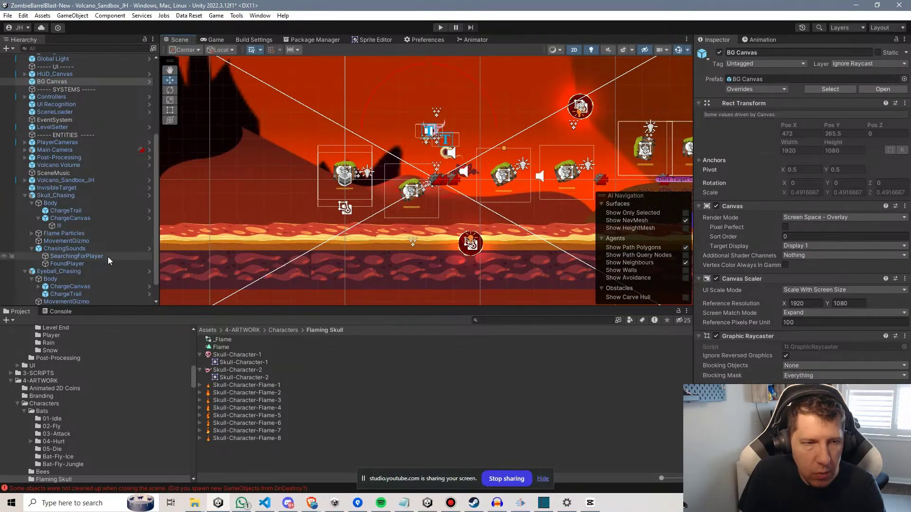
scroll(62, 237, down, 1)
click(55, 249)
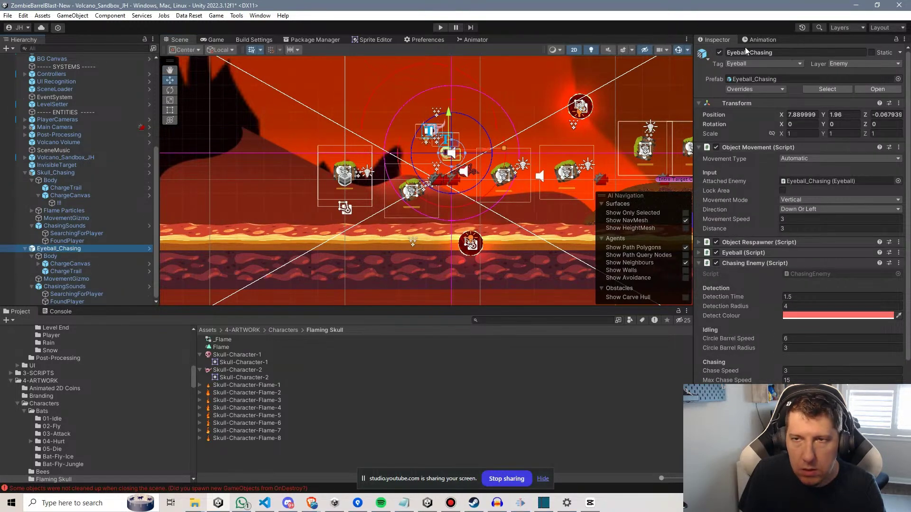
click(719, 52)
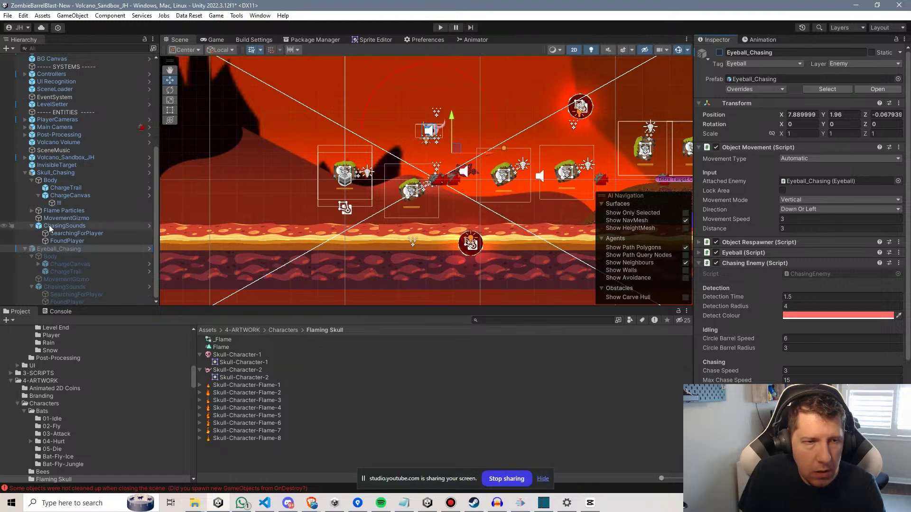
click(69, 173)
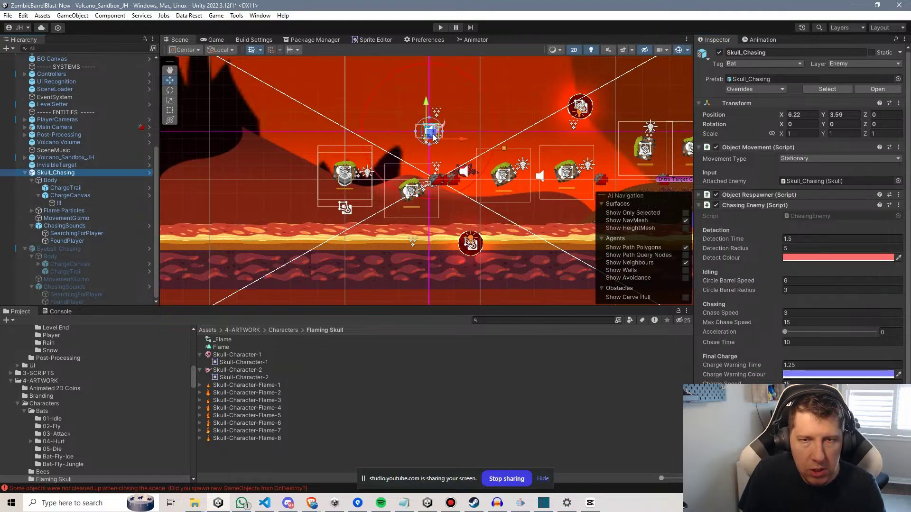
drag(434, 138, 470, 152)
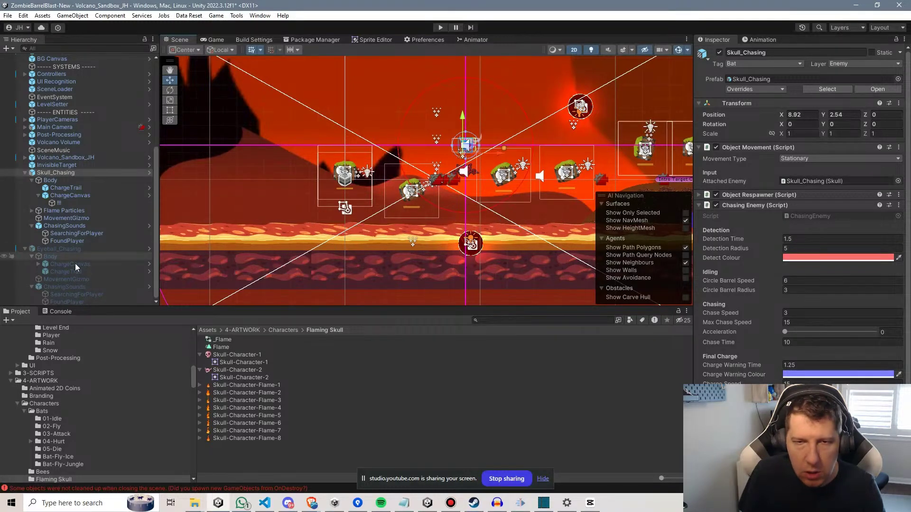
Delete the Bat enemy located just below Skull_Chasing from the level's Obstacle Holder.
click(467, 173)
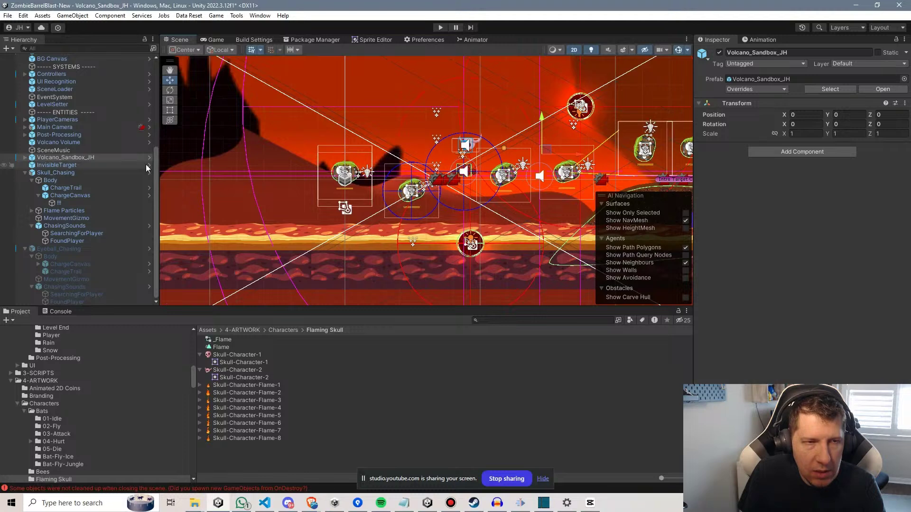
click(467, 175)
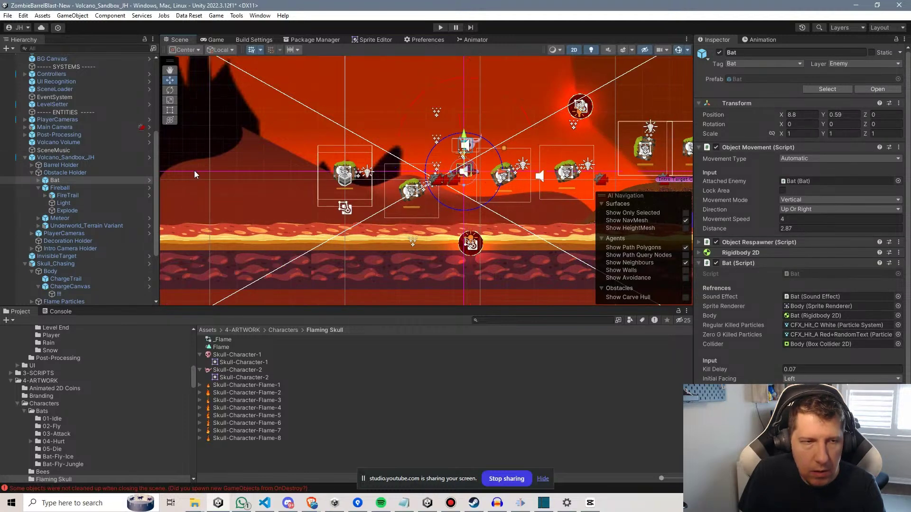
click(718, 53)
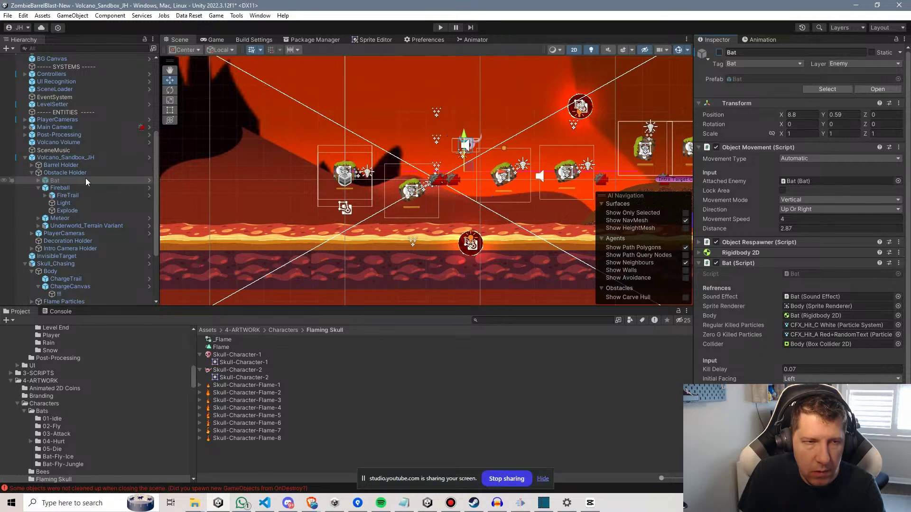
key(Delete)
Playtest the volcano level to check how Skull_Chasing behaves, and stop the game.
scroll(439, 162, up, 1)
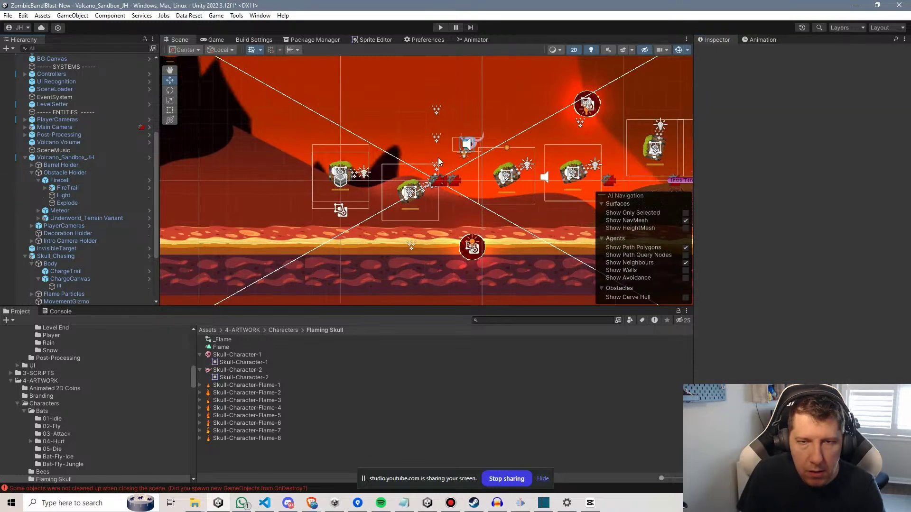
scroll(474, 162, up, 2)
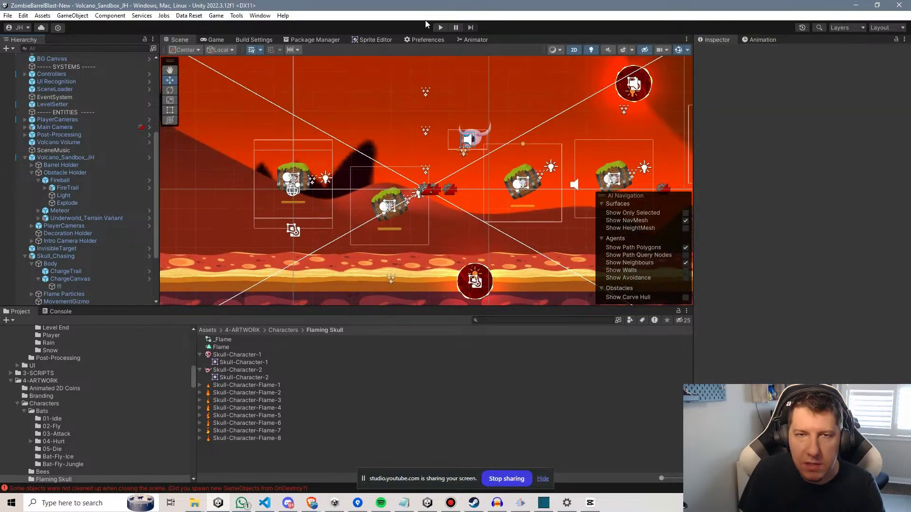
click(443, 27)
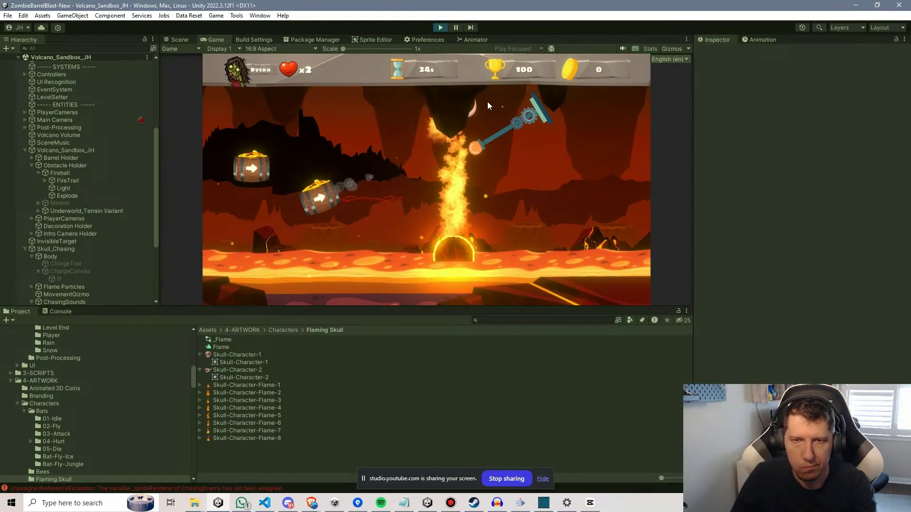
key(ctrl+p)
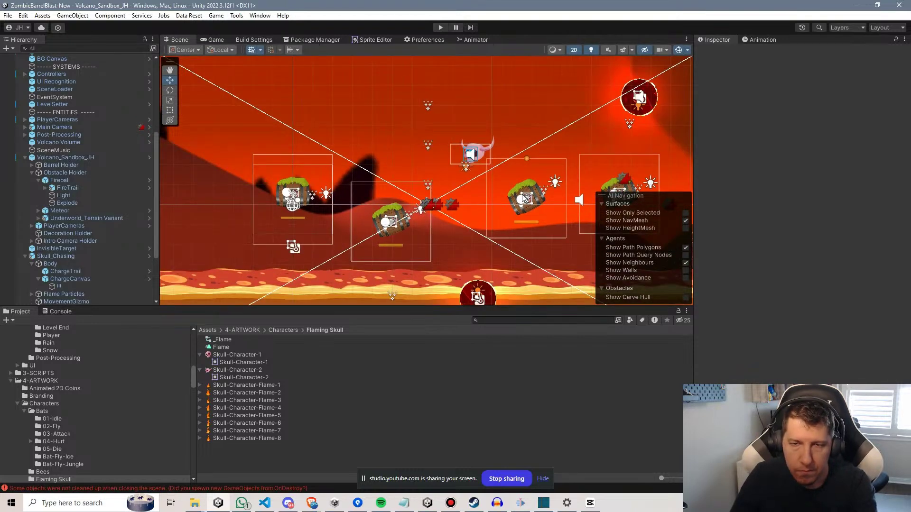
Delete the Fireball from the level's Obstacle Holder and playtest the chasing skull again.
click(532, 202)
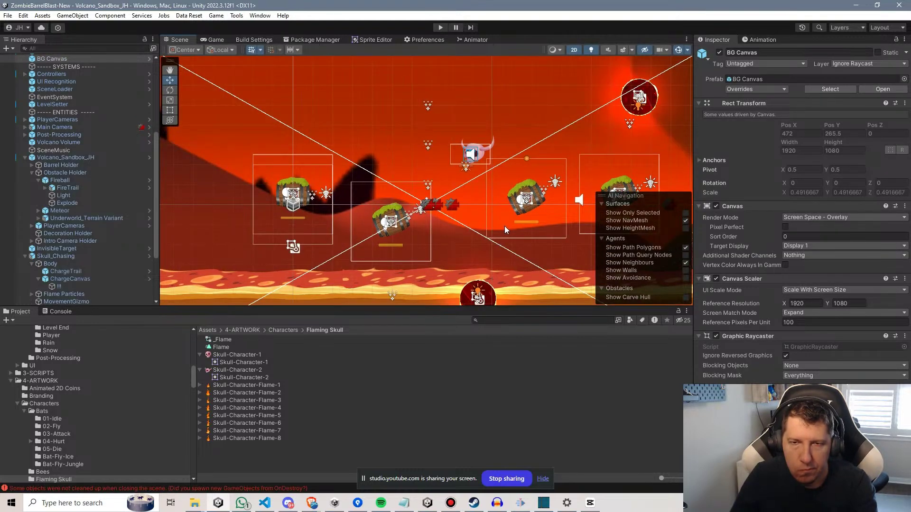
middle_drag(505, 261, 441, 198)
click(422, 270)
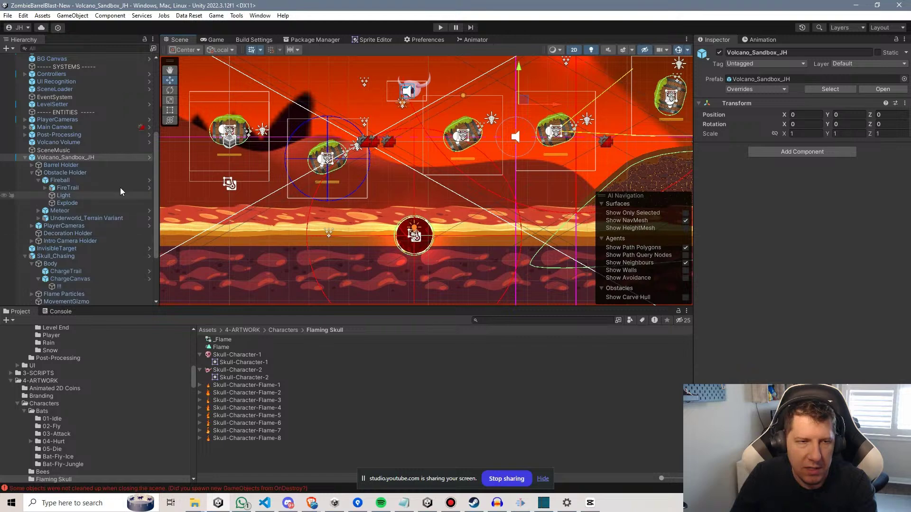
click(427, 244)
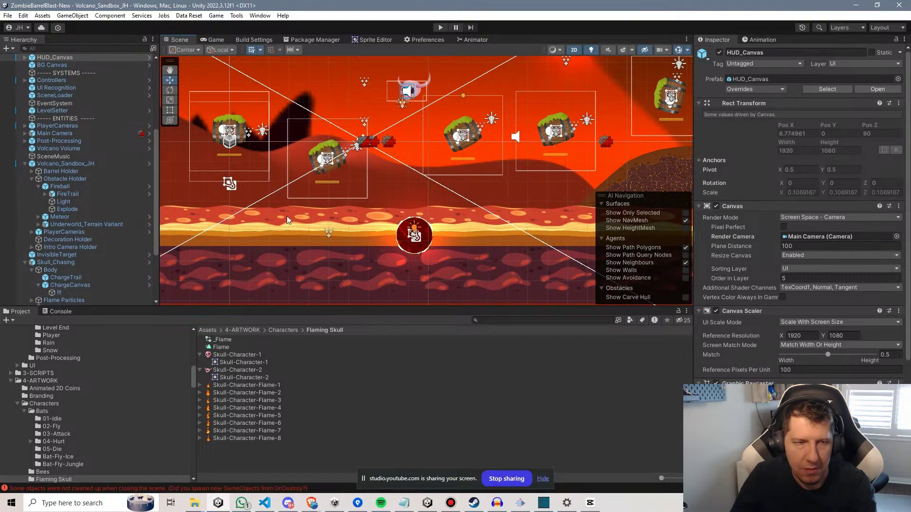
click(64, 187)
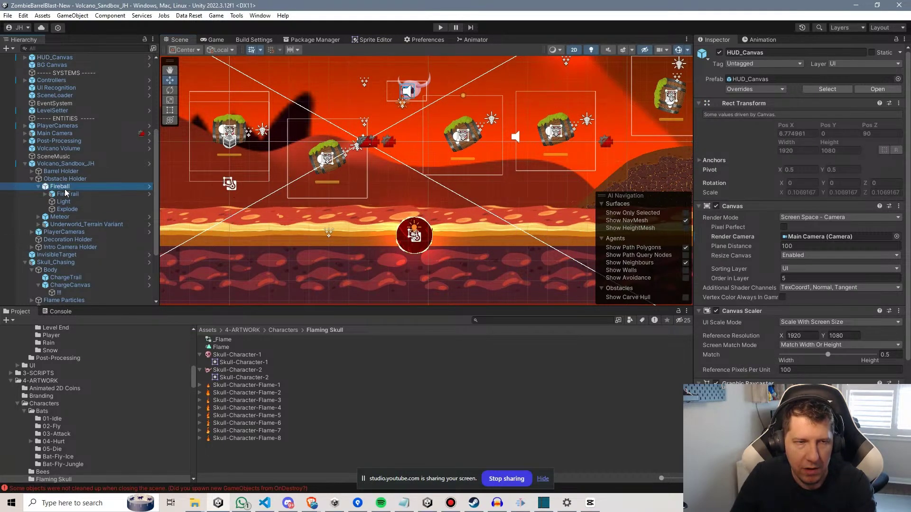
key(Delete)
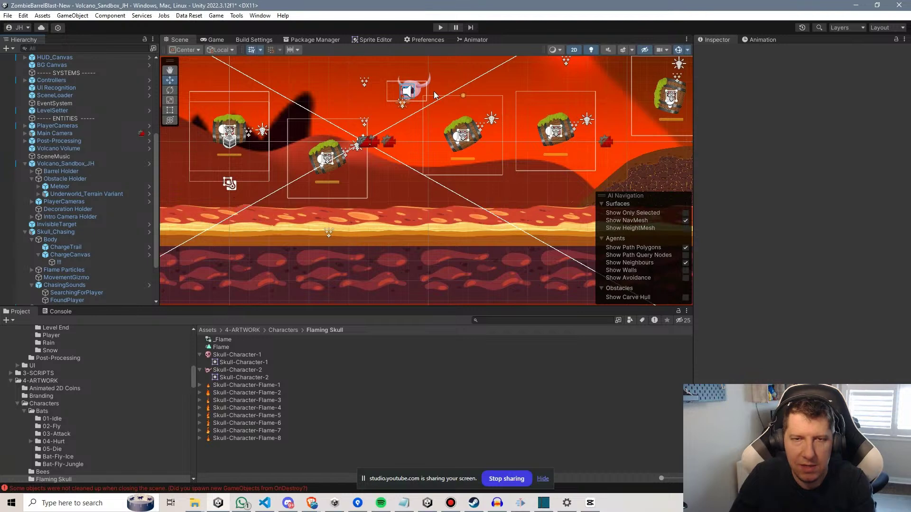
click(441, 27)
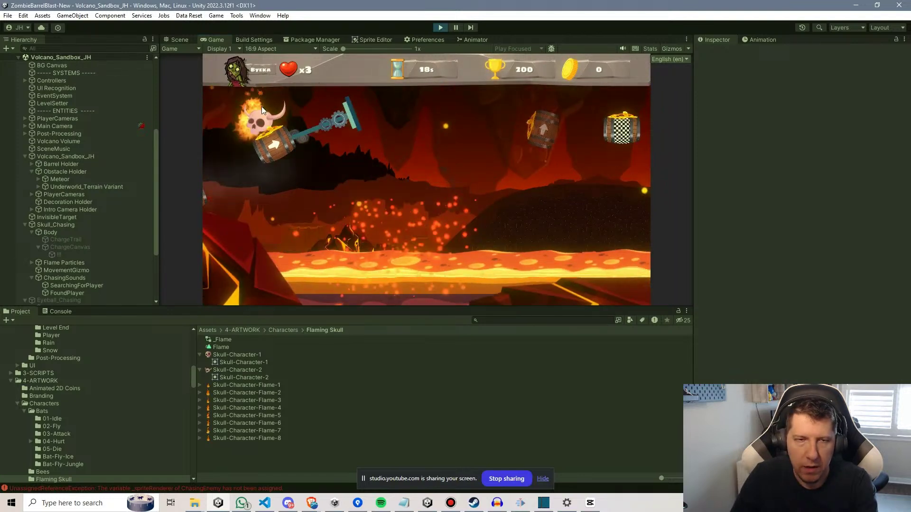
key(ctrl+p)
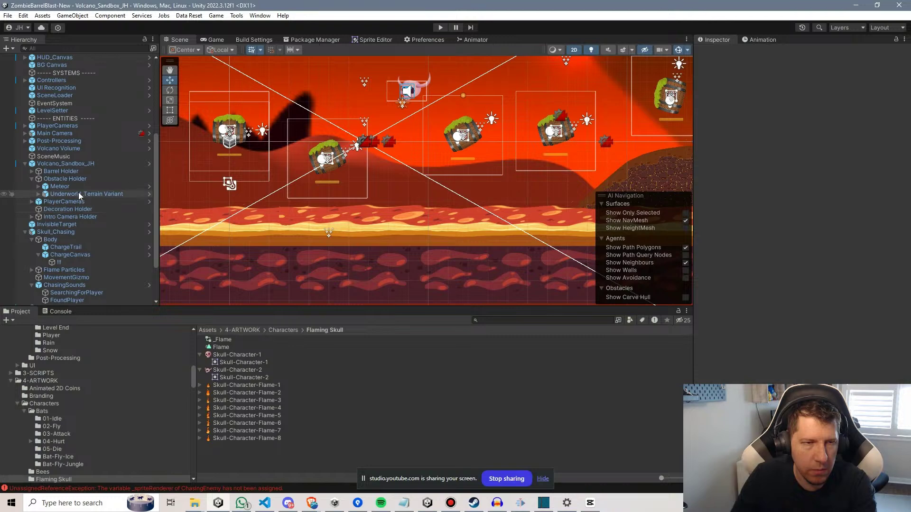
Move Skull_Chasing's Flame Particles to about X 0.16, Y -0.3 so they sit behind the skull.
click(67, 232)
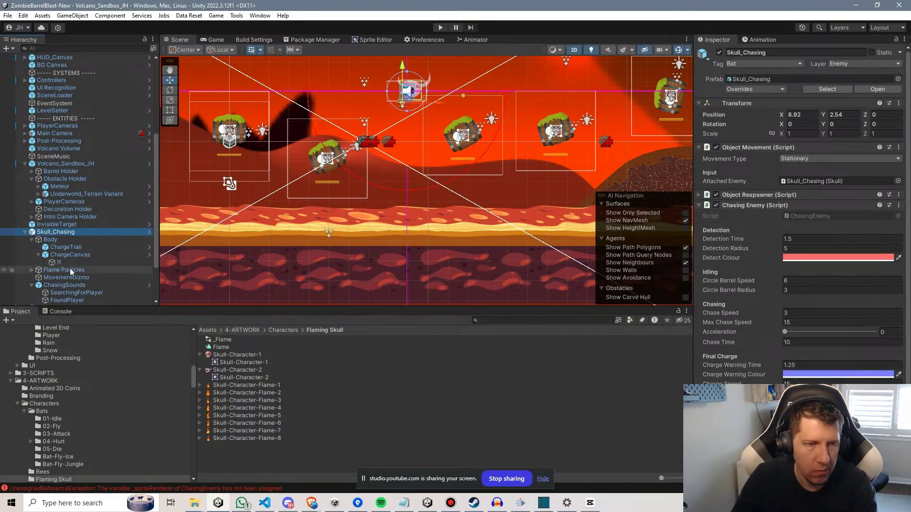
click(70, 270)
key(f)
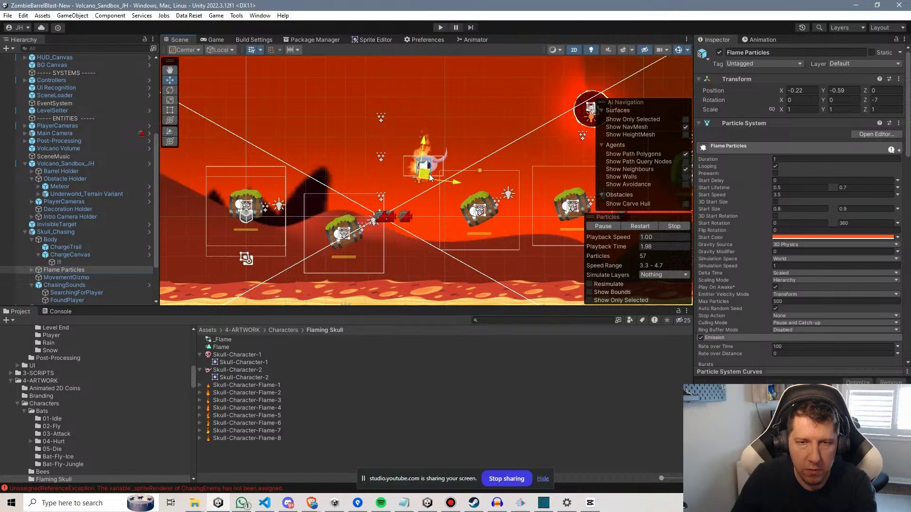
drag(429, 176, 435, 172)
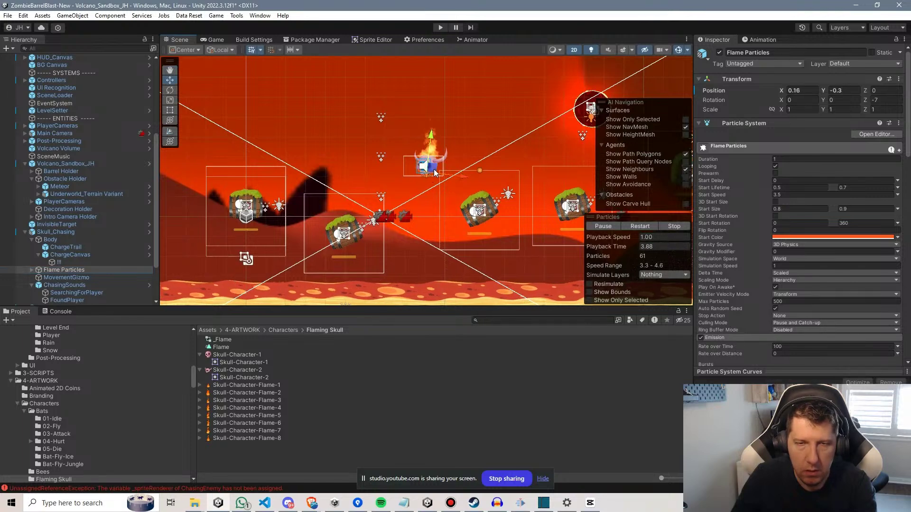
Assign Skull_Chasing's Body as the Chasing Enemy script's Sprite Renderer and apply all overrides to the prefab.
click(57, 232)
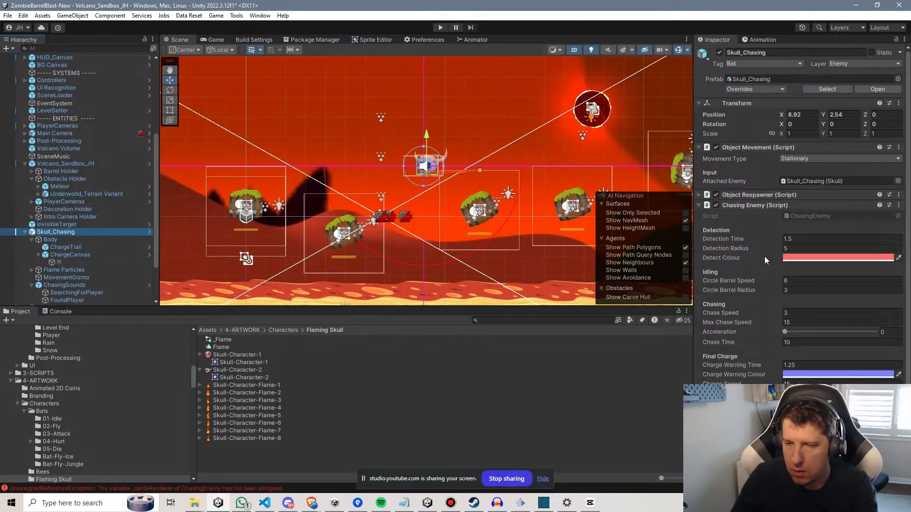
scroll(765, 260, down, 3)
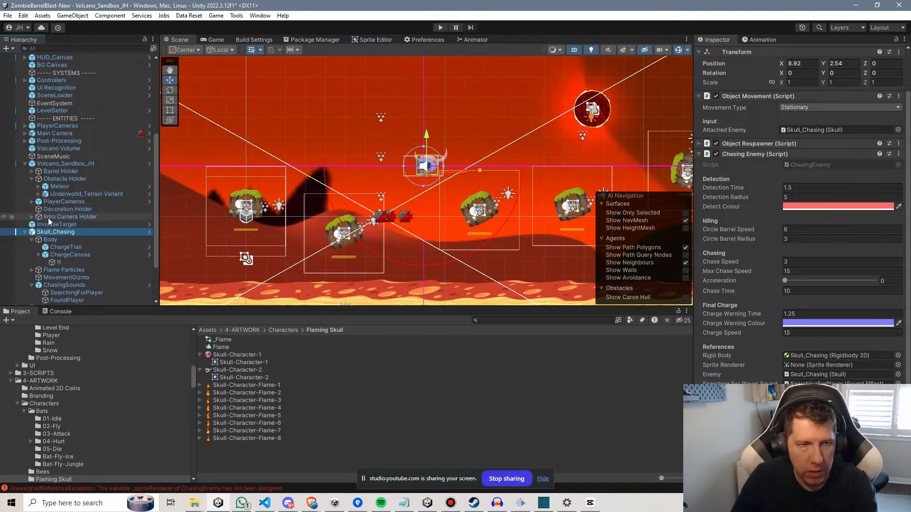
drag(64, 239, 729, 350)
drag(815, 366, 815, 367)
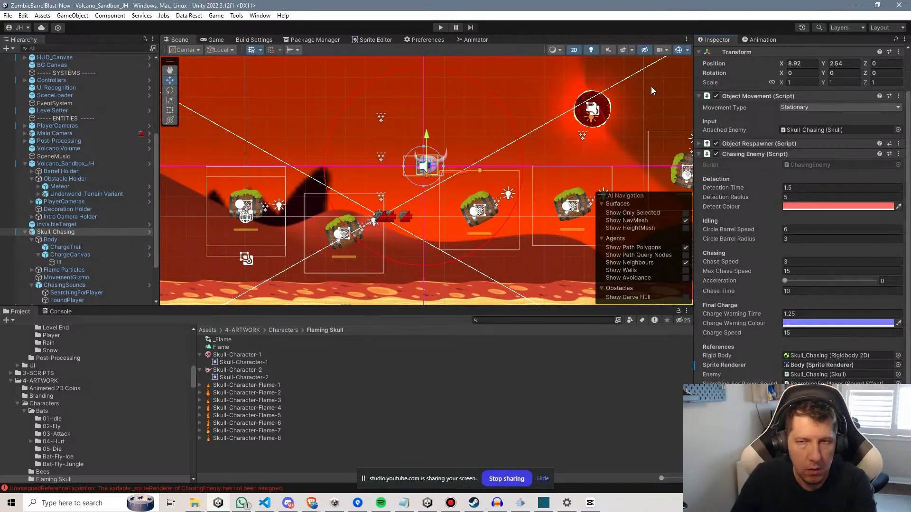
scroll(780, 82, up, 2)
click(745, 90)
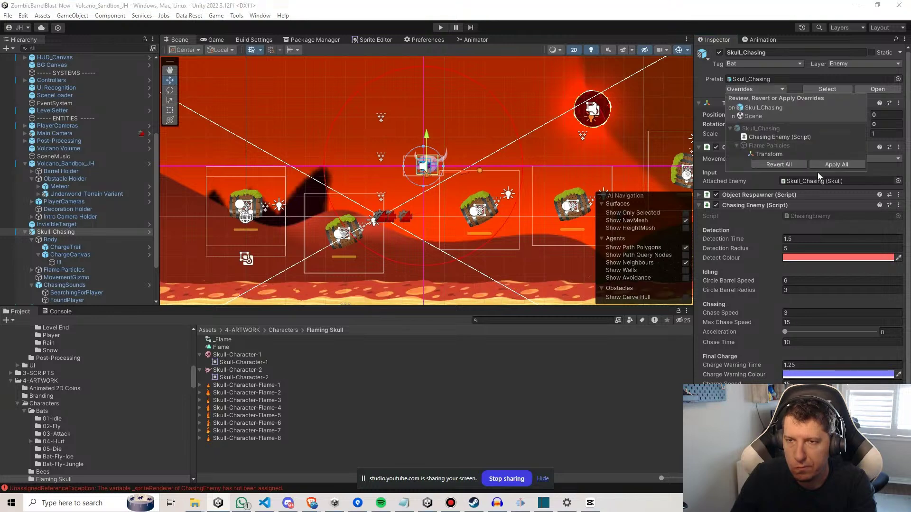
click(824, 162)
Playtest the level with the updated enemy, stop the game, and move Skull_Chasing to about X 8.75, Y 1.85.
click(440, 27)
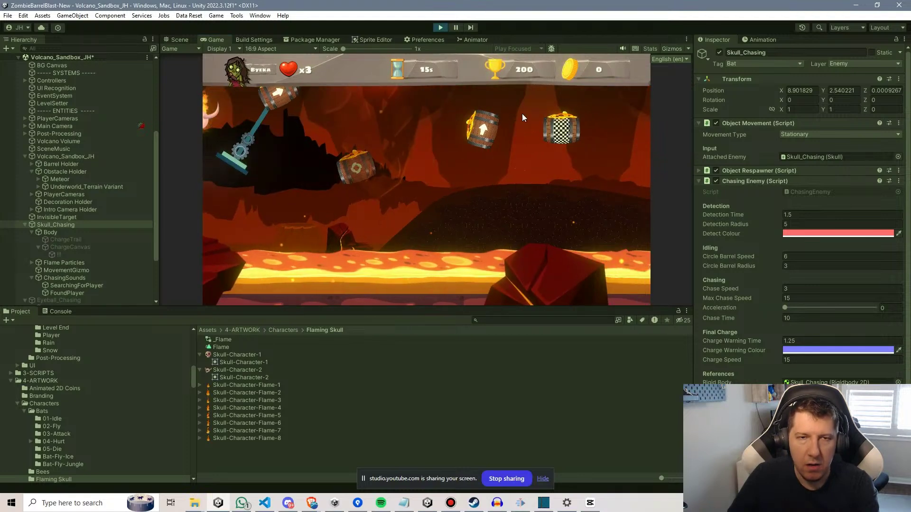
key(ctrl+p)
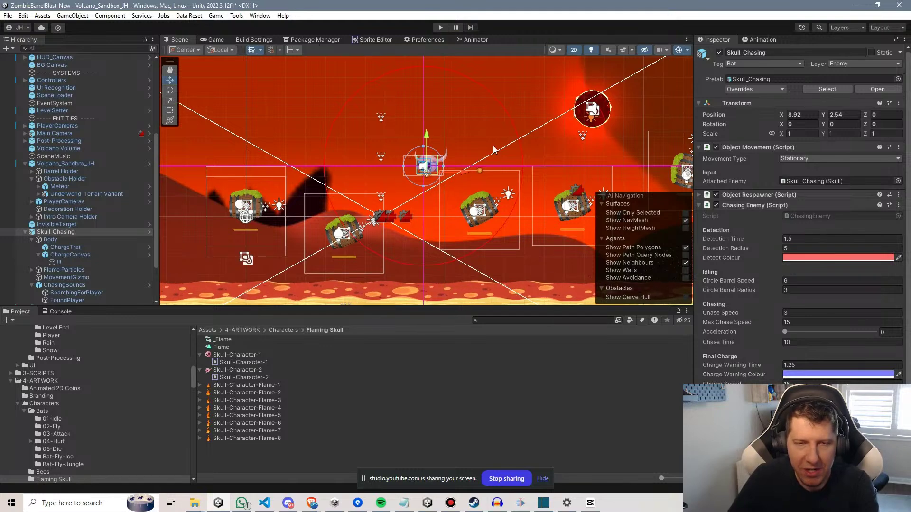
drag(435, 170, 431, 184)
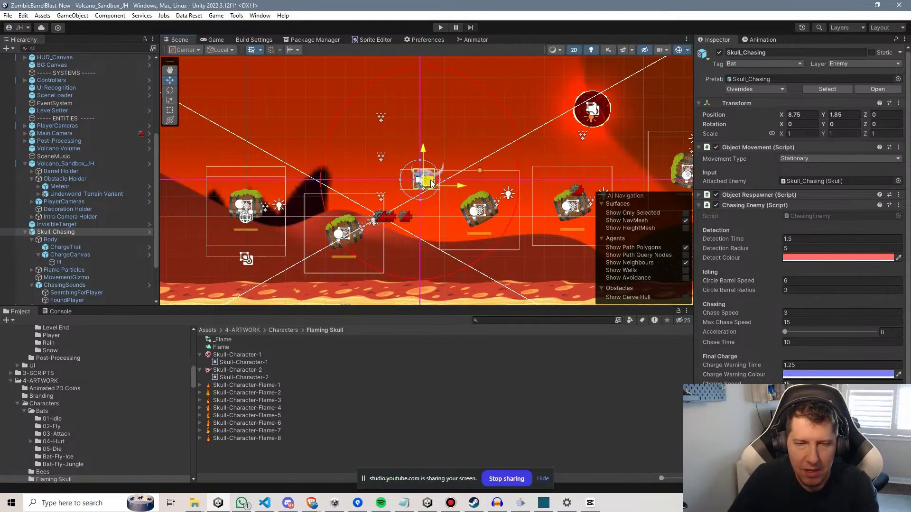
Set the Barrel Designer Rotation Amount of the CustomBarrel (04) at X 4.93, Y -0.85 to -270.
click(351, 238)
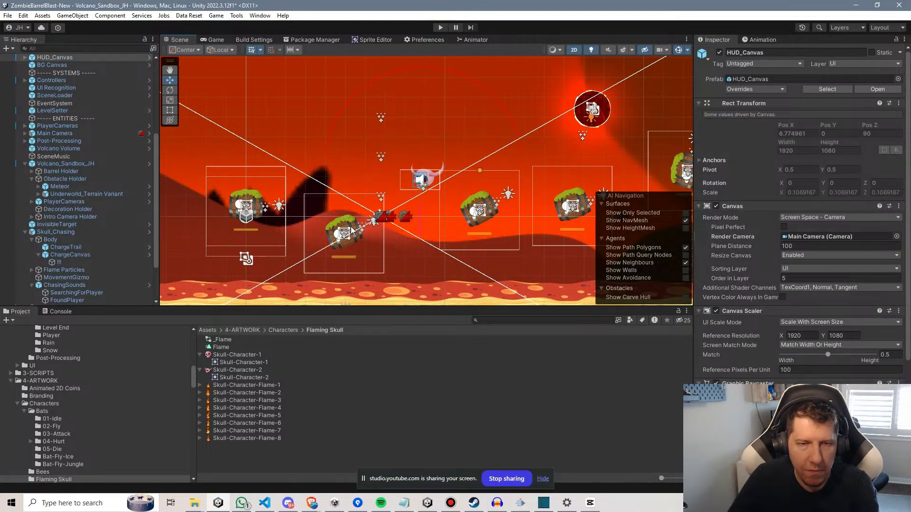
click(350, 234)
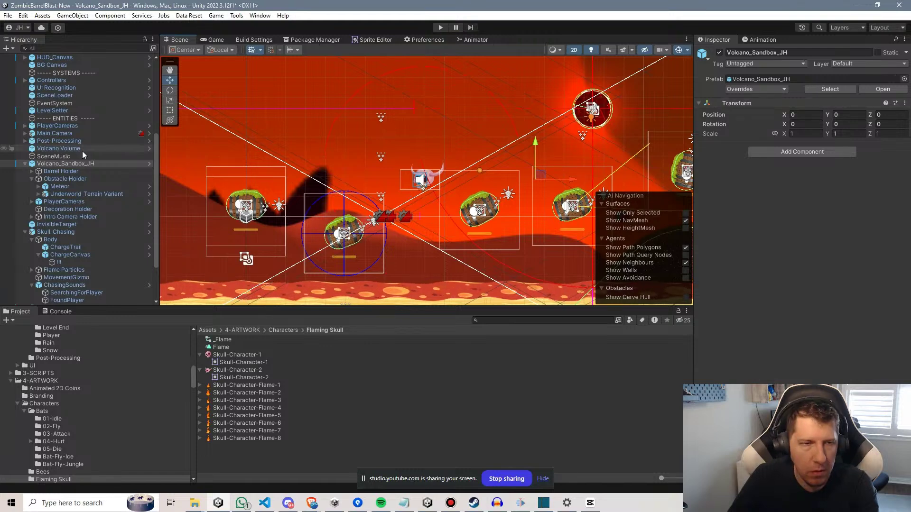
click(355, 233)
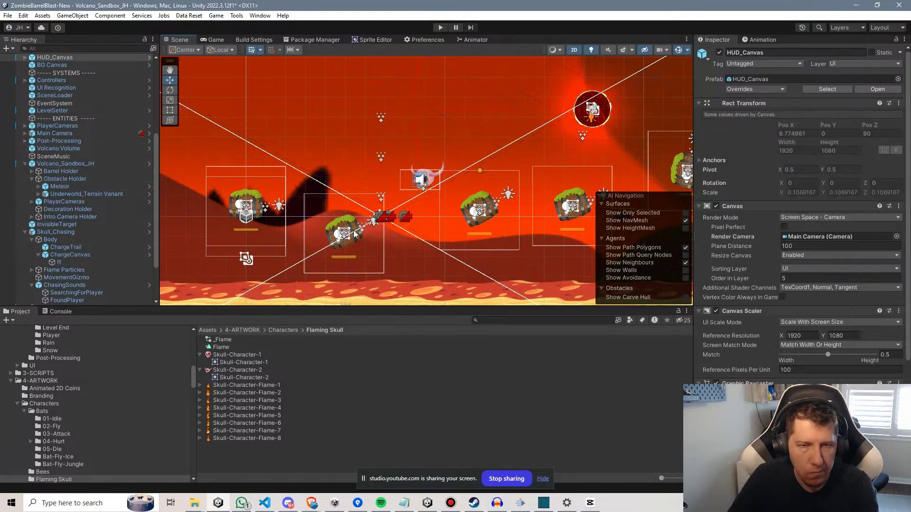
click(255, 215)
click(51, 232)
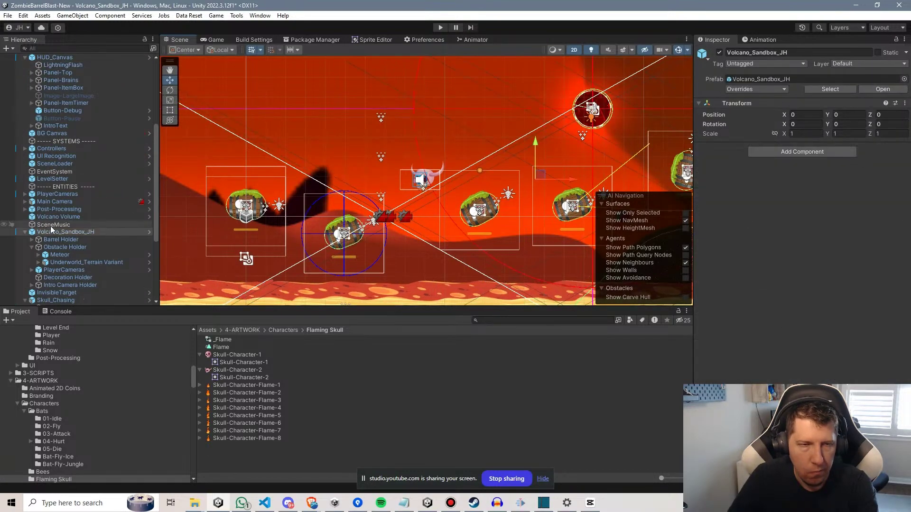
click(246, 259)
click(341, 233)
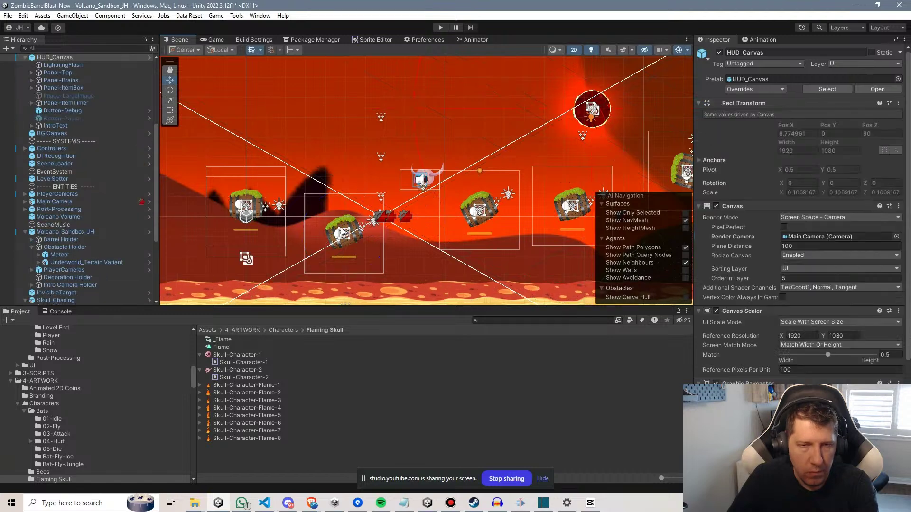
click(343, 232)
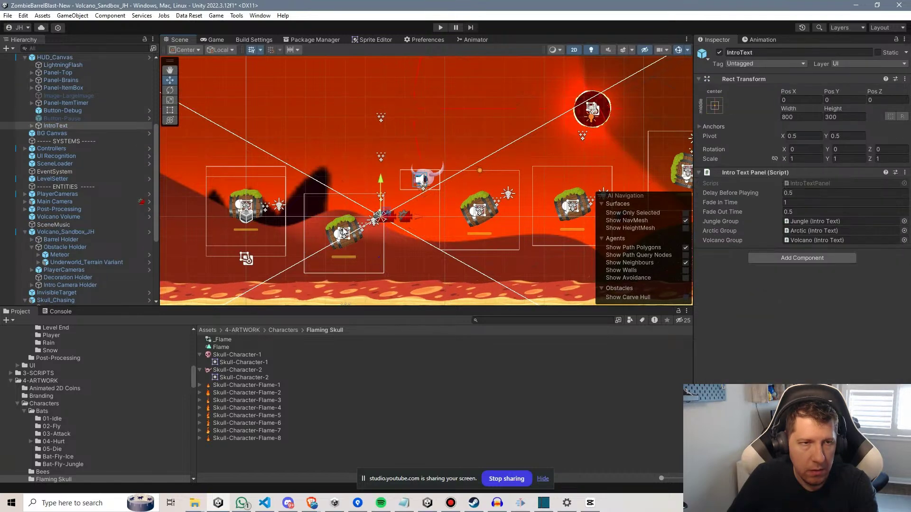
click(344, 232)
click(93, 270)
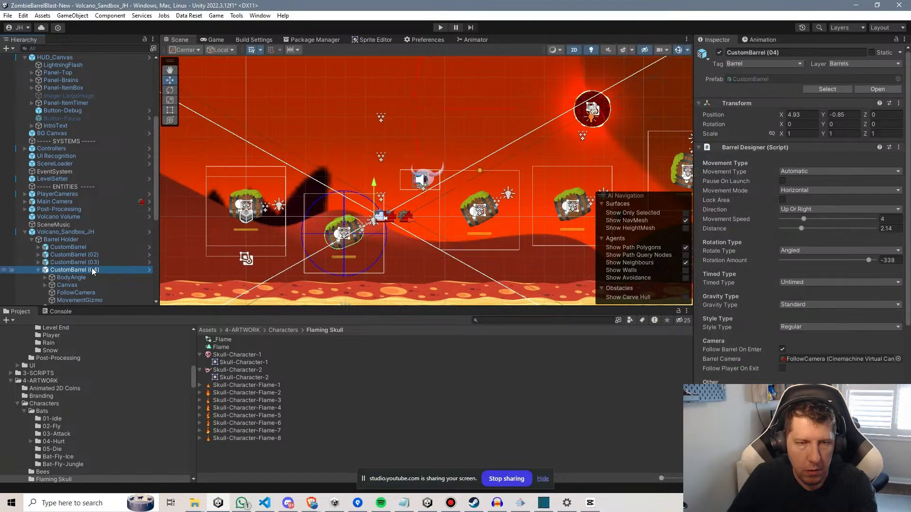
drag(869, 259, 850, 253)
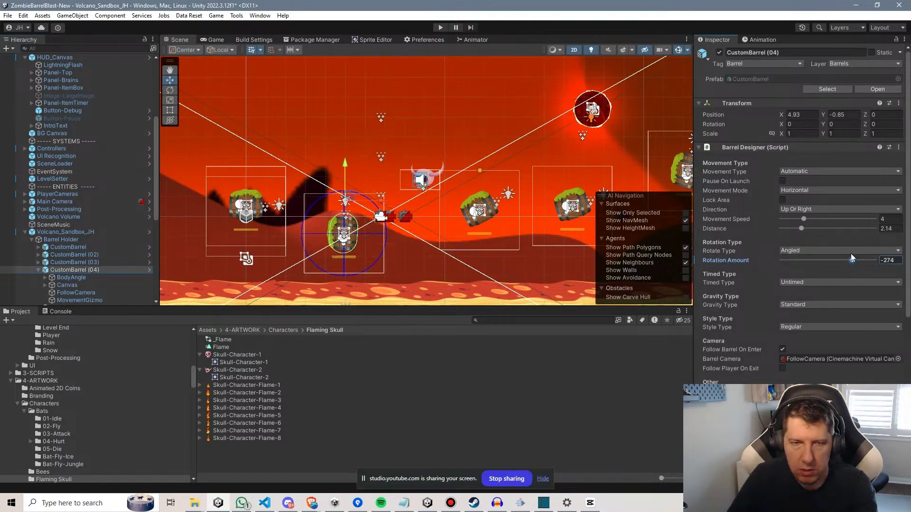
click(890, 259)
text(-)
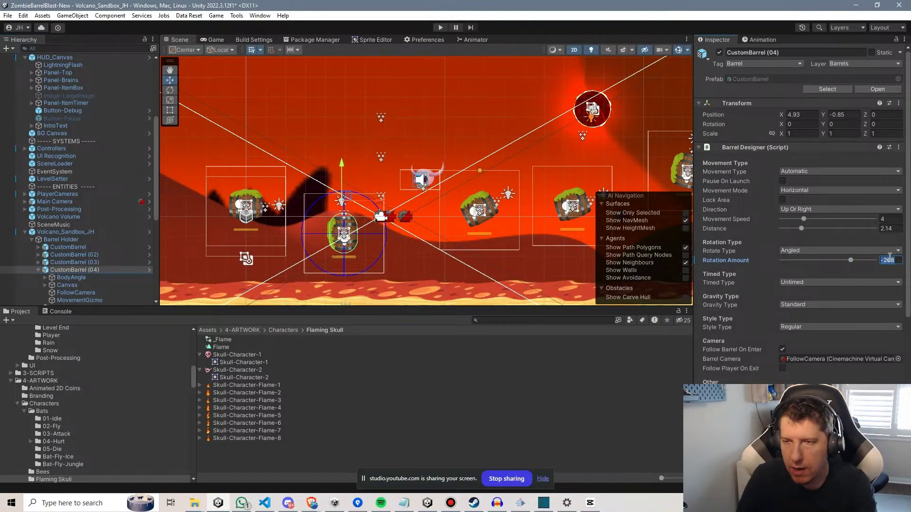
text(270)
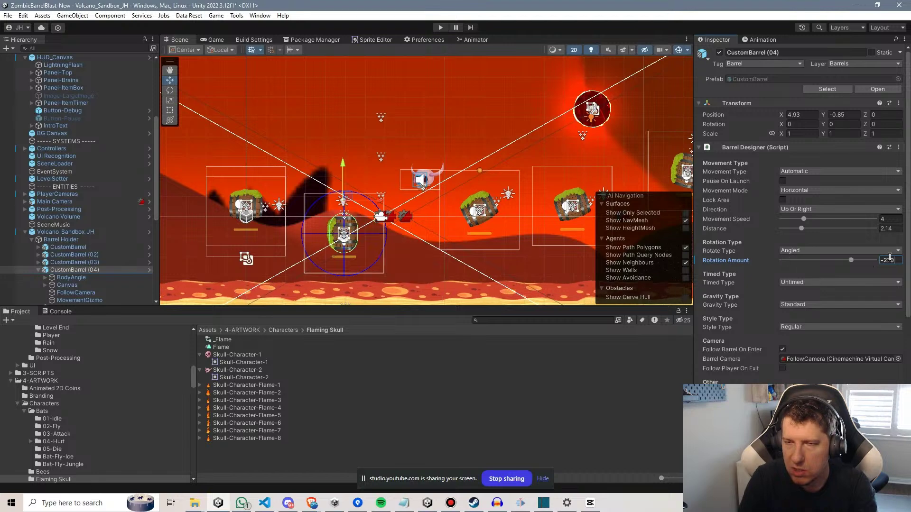
Playtest the level with the rotated barrel, stop the game, and enable Pause On Launch for that CustomBarrel (04).
click(438, 28)
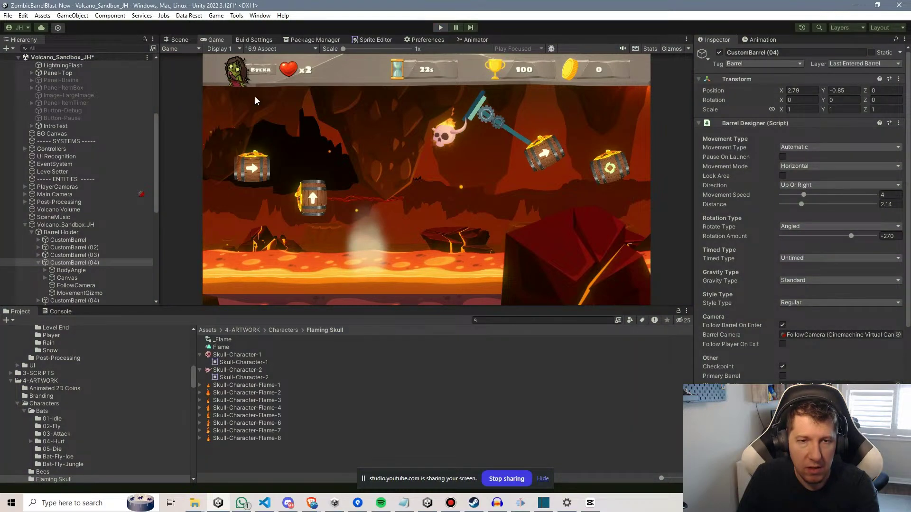
key(ctrl+p)
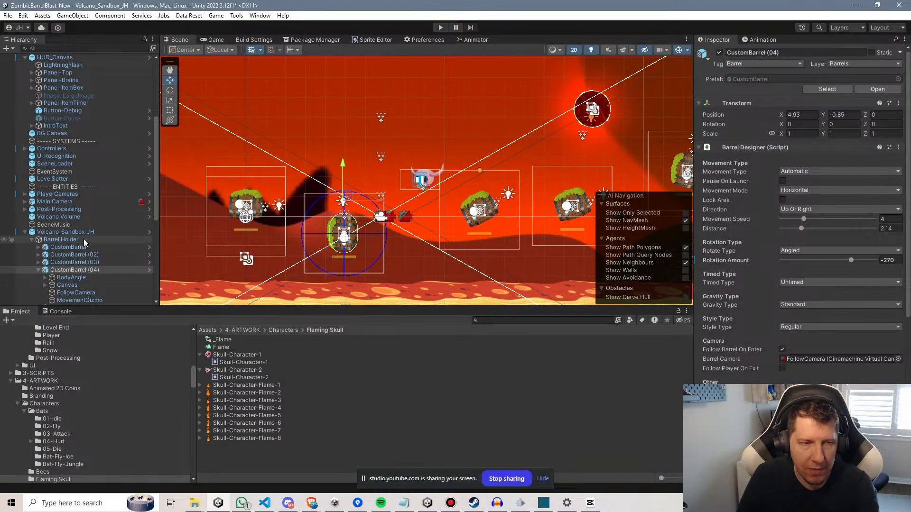
scroll(90, 218, down, 5)
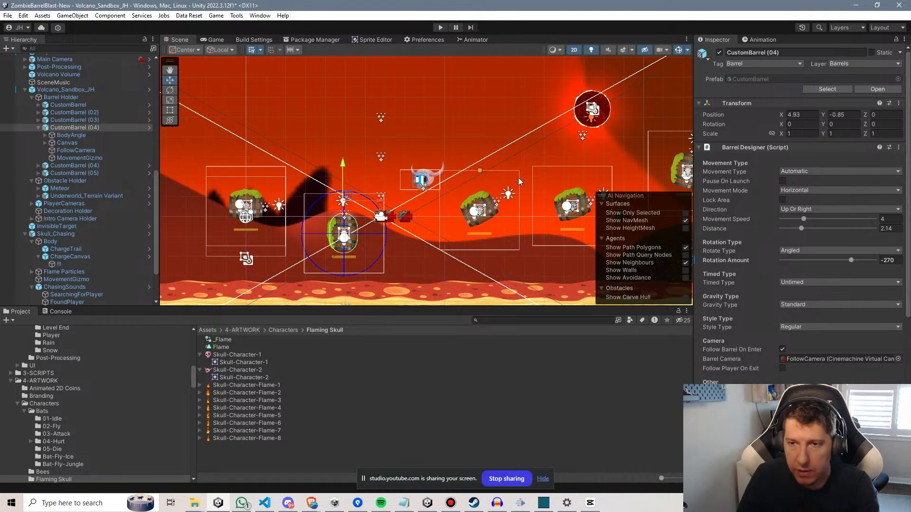
scroll(754, 217, down, 1)
scroll(754, 217, down, 2)
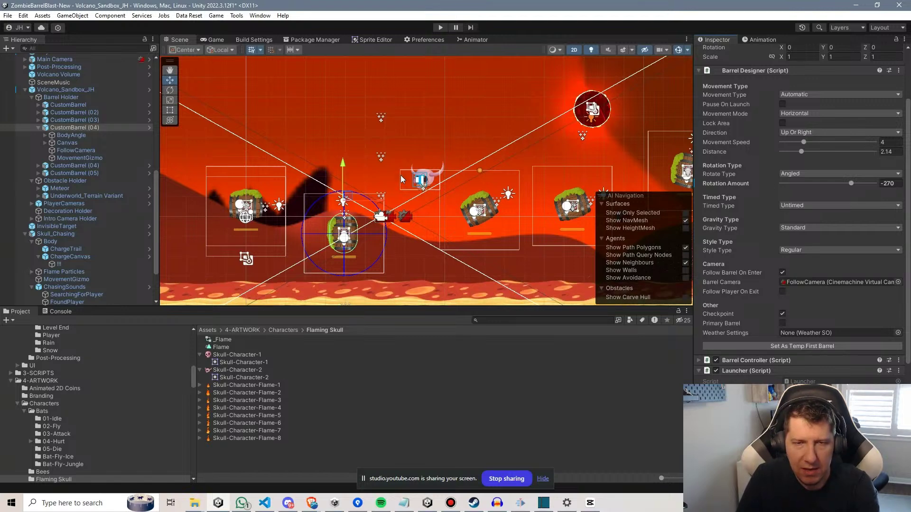
scroll(742, 315, down, 3)
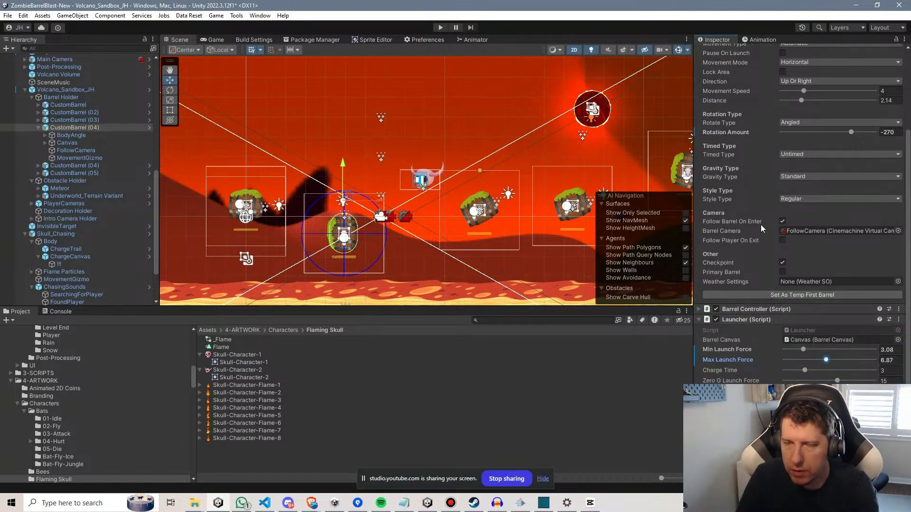
scroll(761, 224, up, 8)
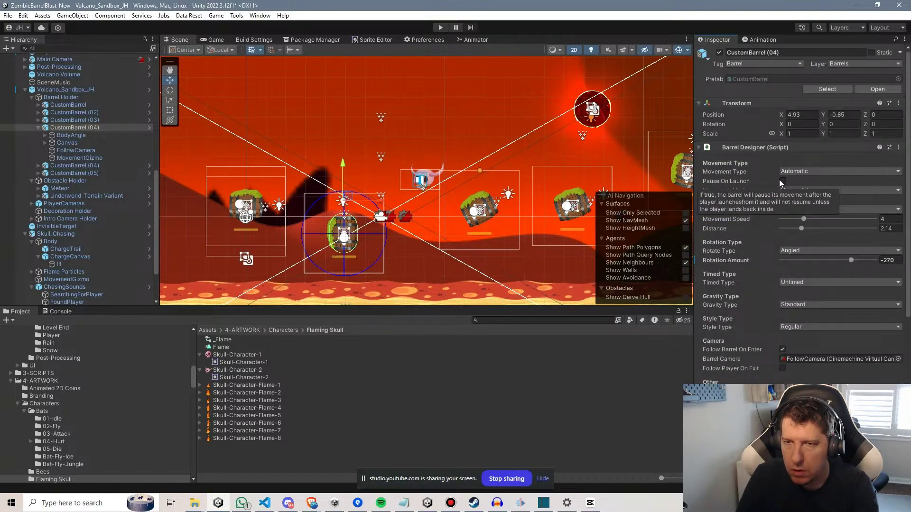
click(782, 181)
Playtest the level twice with the pausing barrel, launching the player near the chasing skull, and stop the game each time.
click(440, 28)
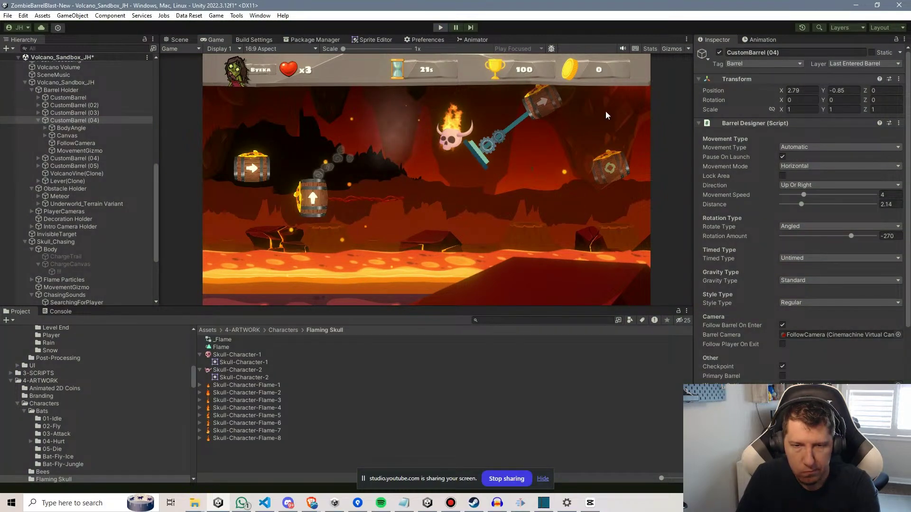
key(ctrl+p)
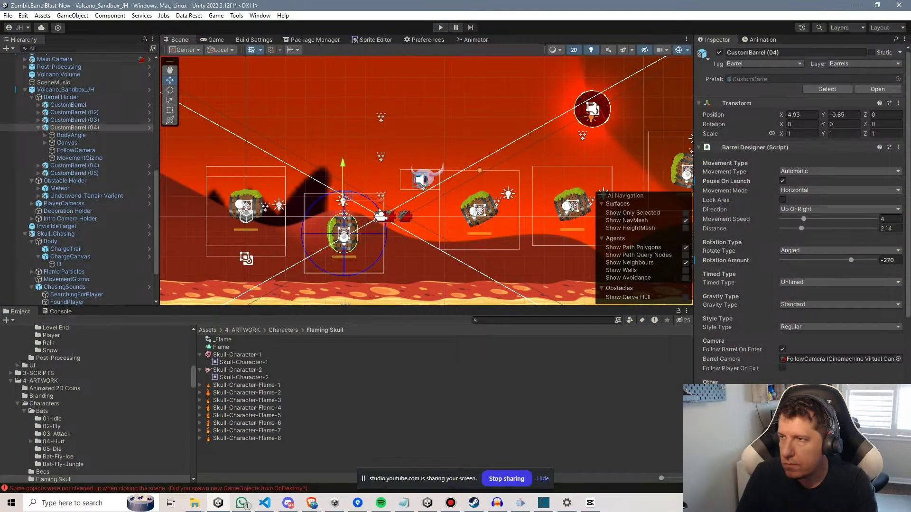
key(alt+Tab)
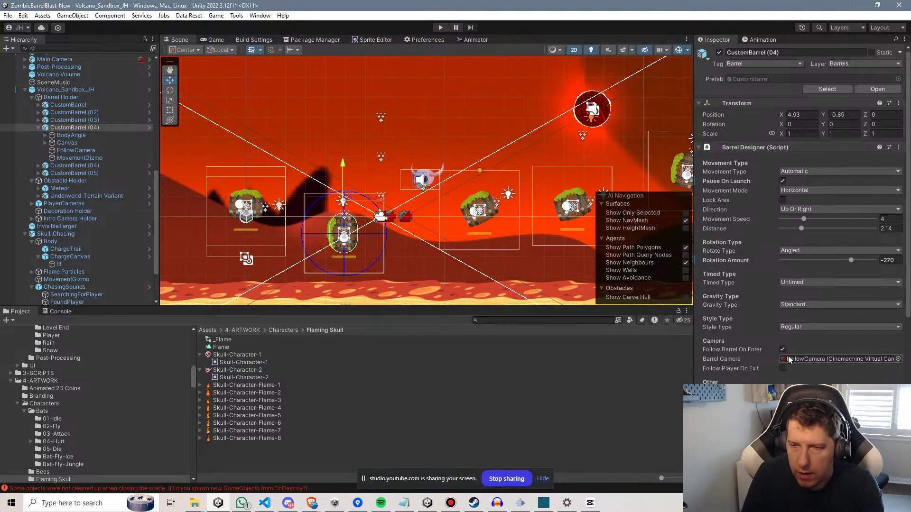
scroll(772, 230, down, 3)
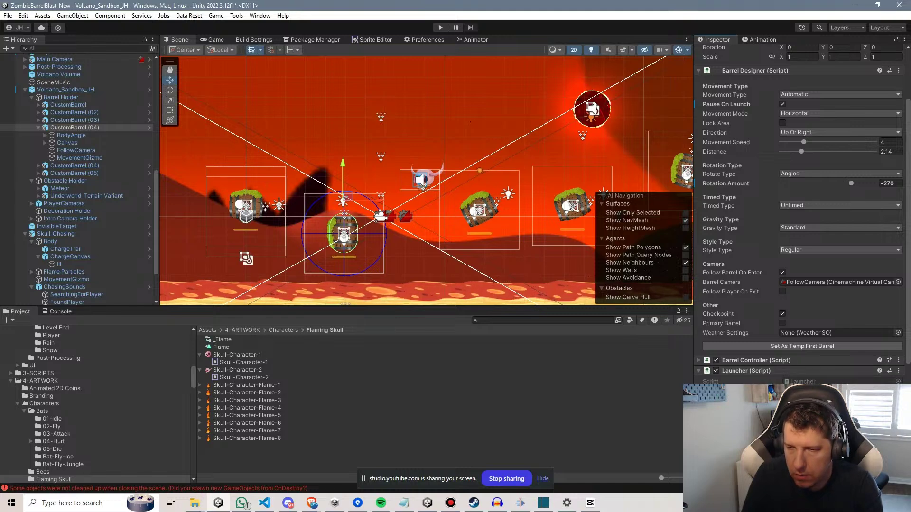
key(ctrl+p)
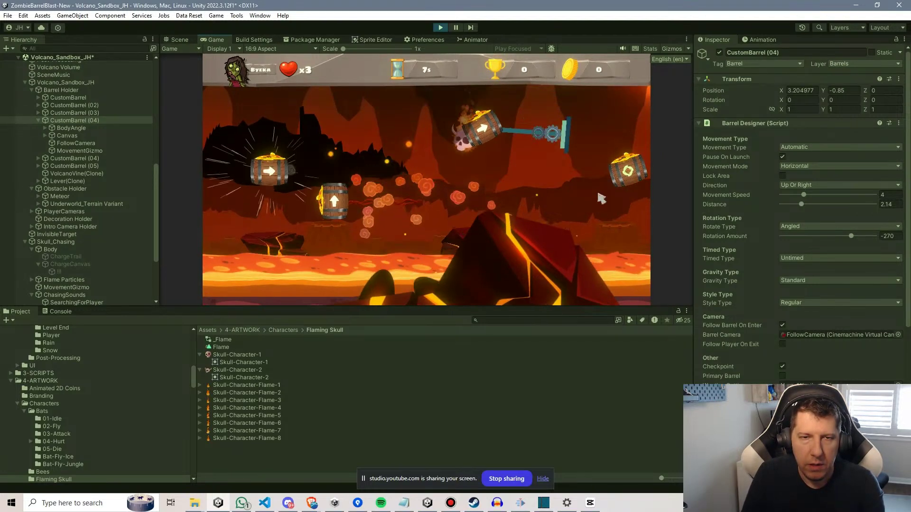
click(572, 182)
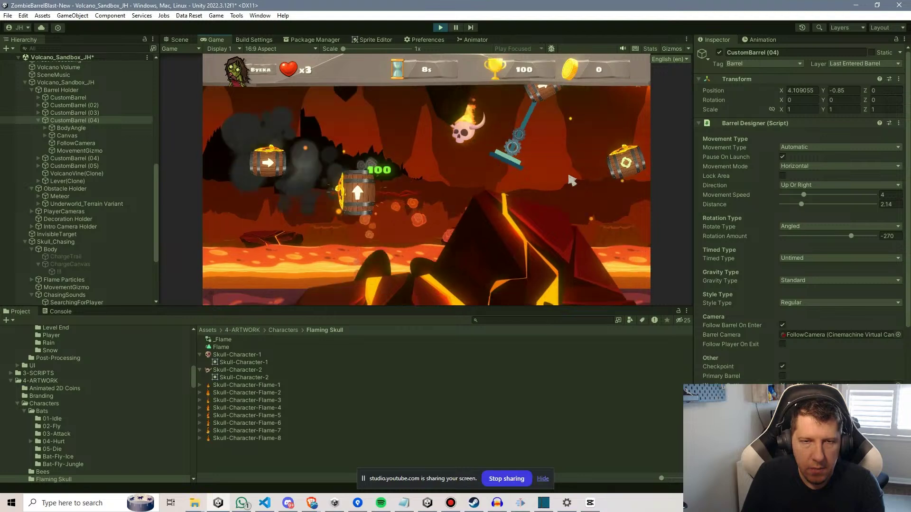
click(570, 179)
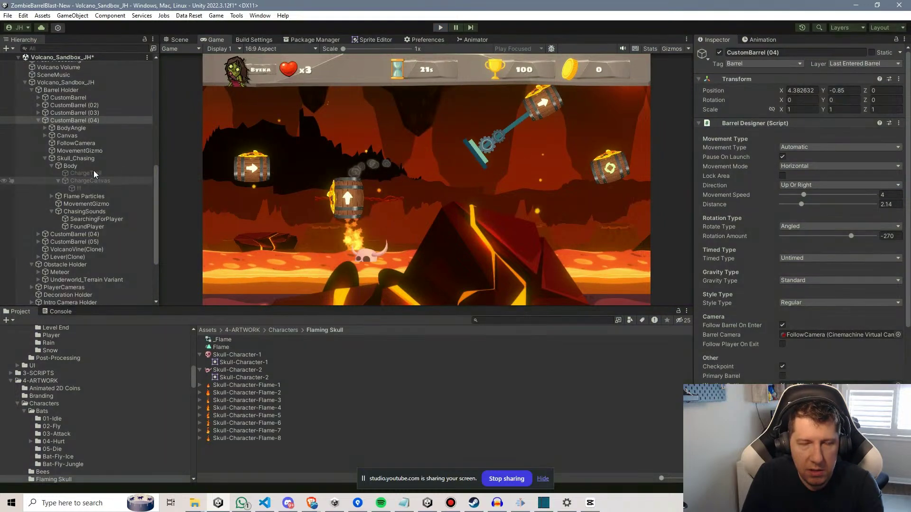
key(ctrl+p)
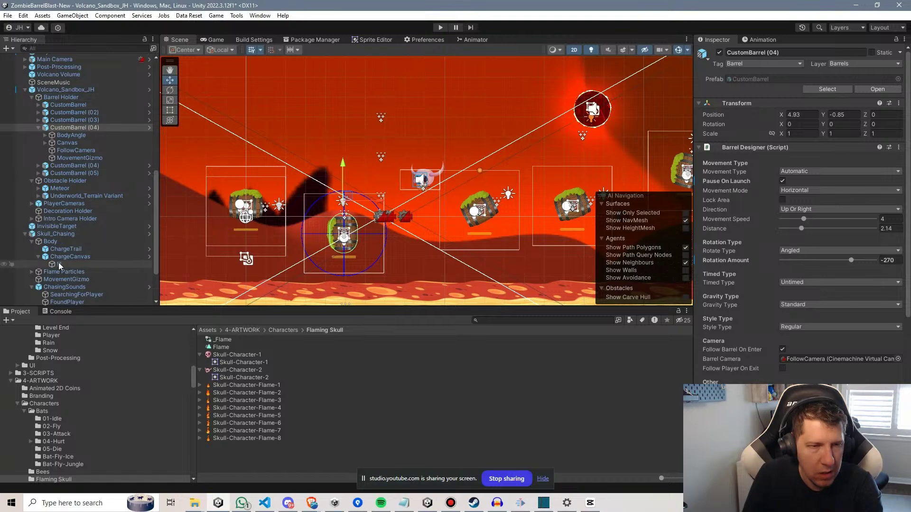
Set the Simulation Space of Skull_Chasing's Flame Particles to Local.
click(67, 272)
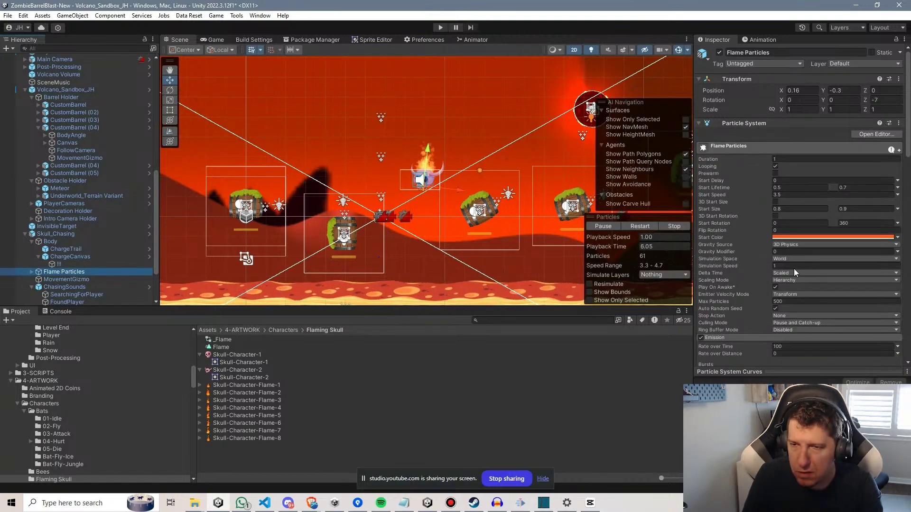
click(783, 260)
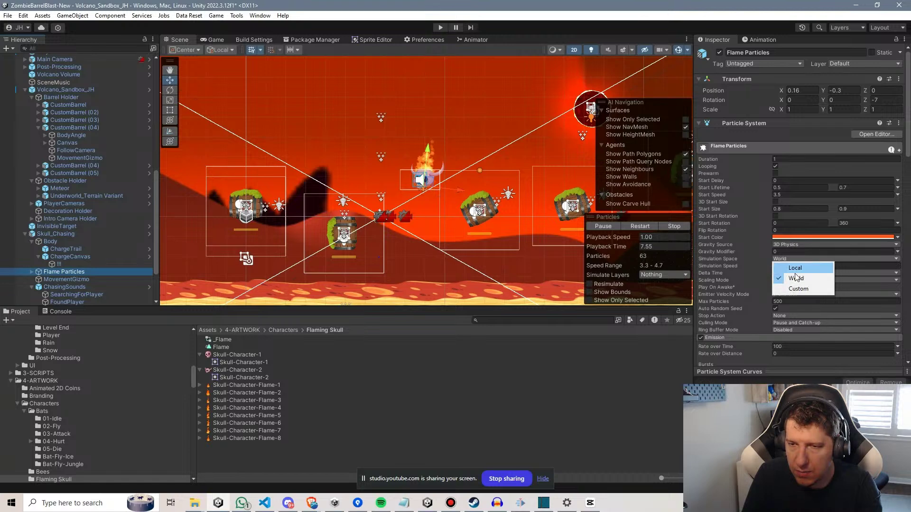
click(788, 267)
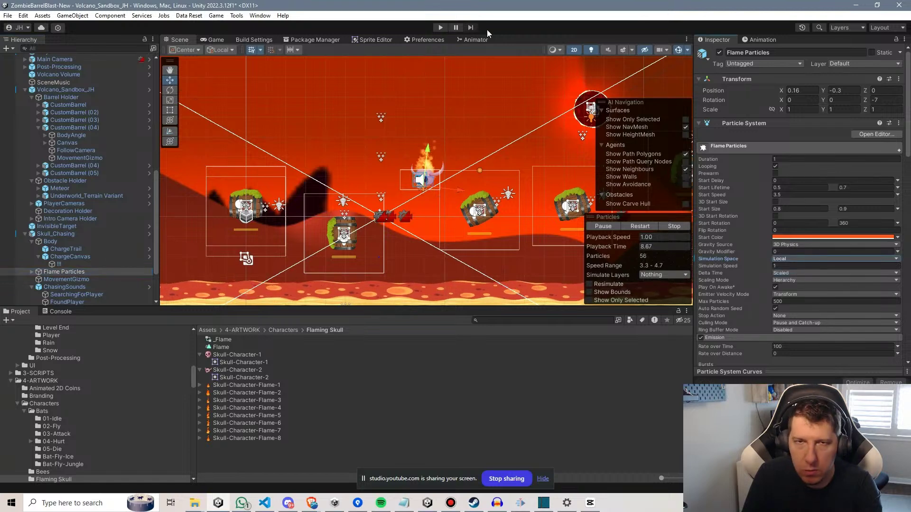
Playtest the chasing skull with the locally simulated flames, launching the player from the upward barrel, and stop the game.
click(441, 27)
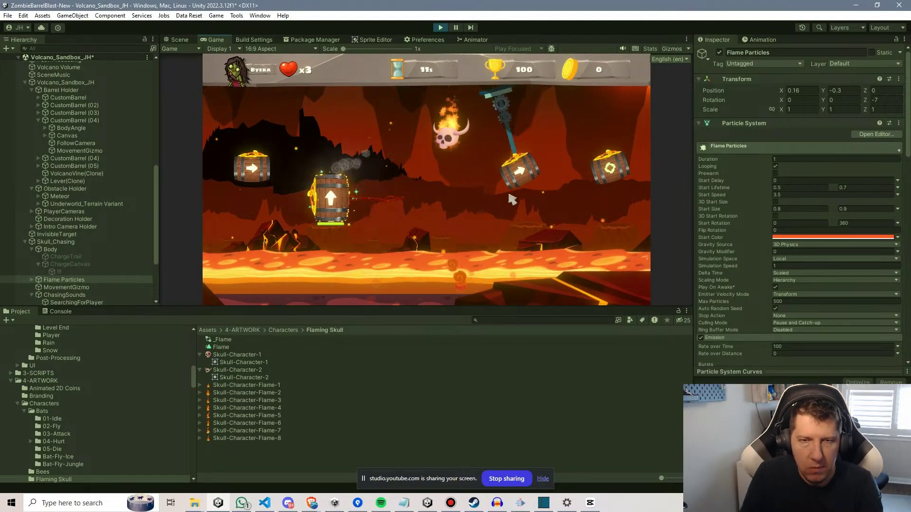
click(512, 199)
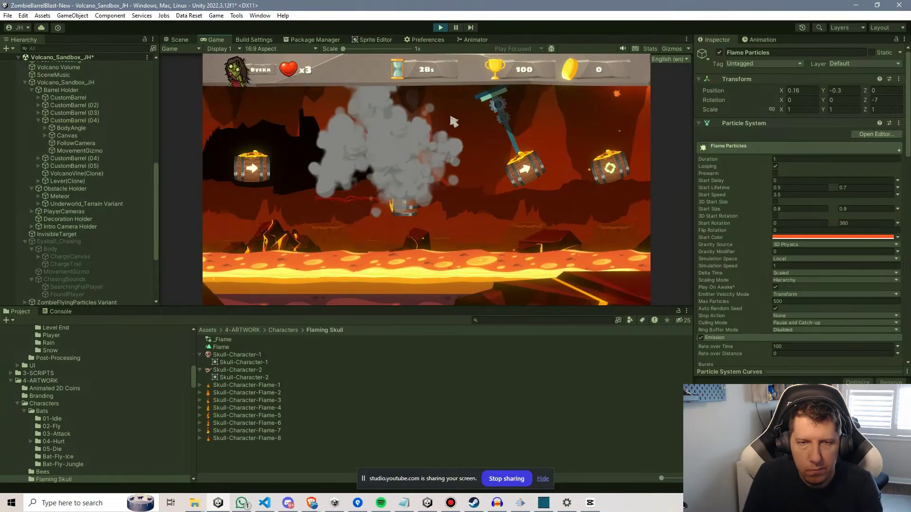
click(426, 120)
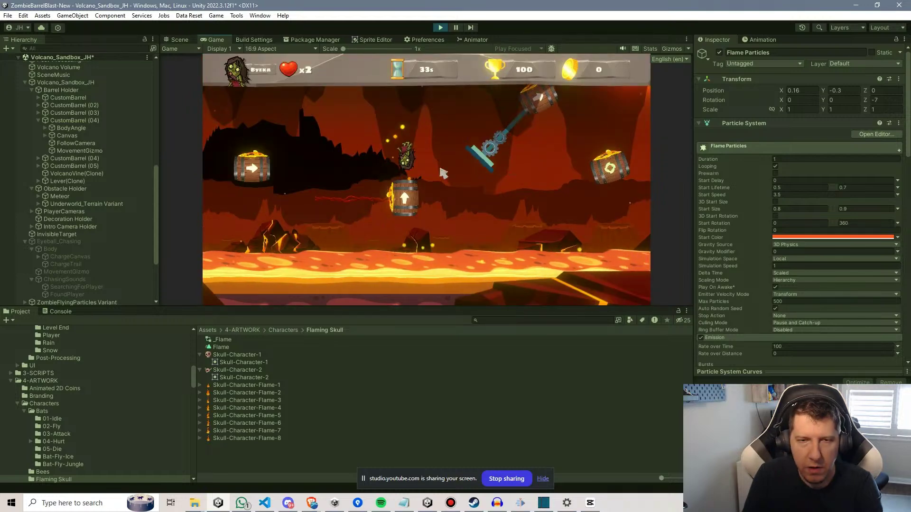
click(402, 161)
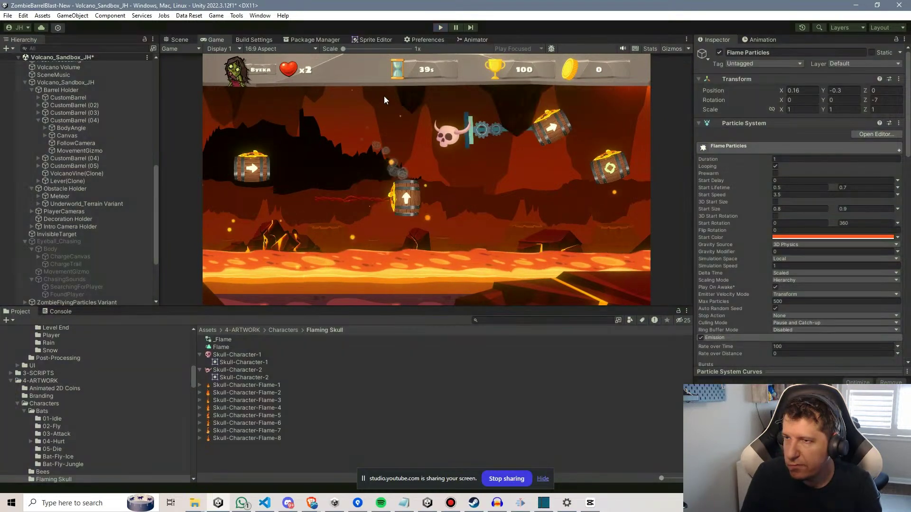
key(ctrl+p)
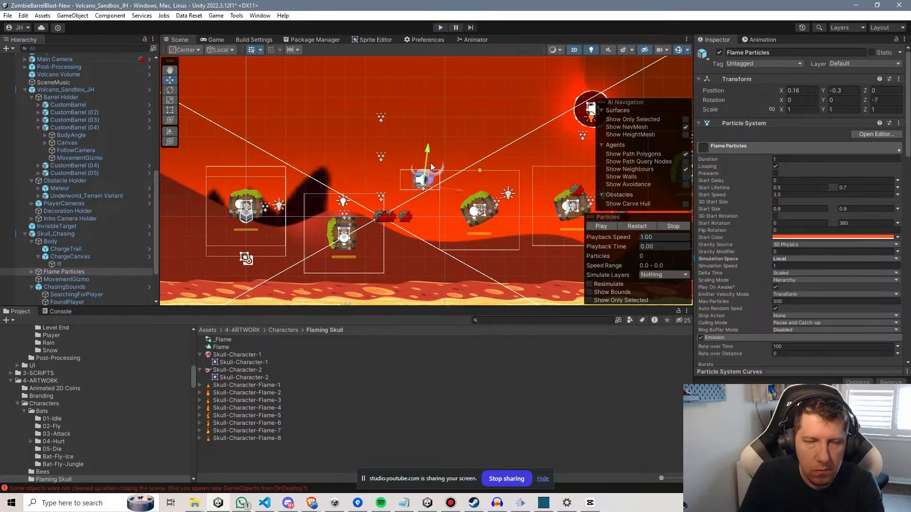
Try mirroring Skull_Chasing's Body with an X scale of -1, restore it to 1, and toggle the sprite's X flip on and off.
scroll(451, 192, up, 3)
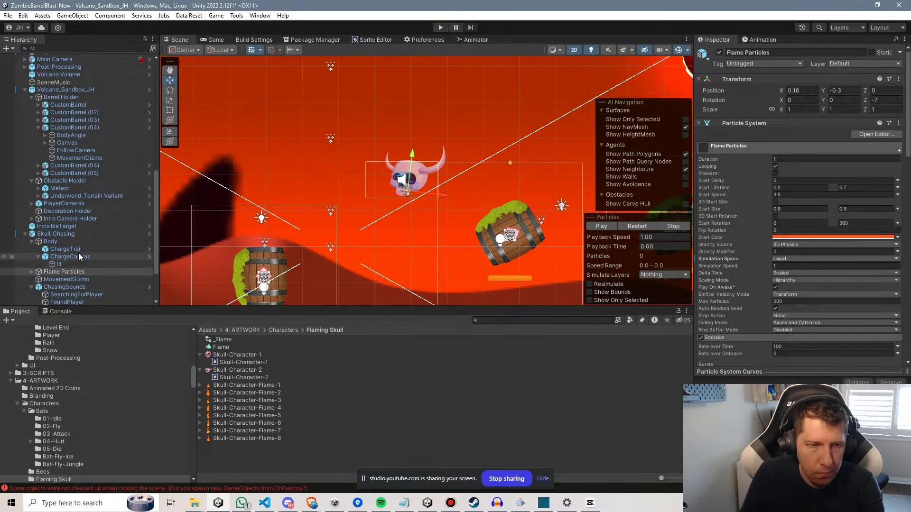
click(79, 271)
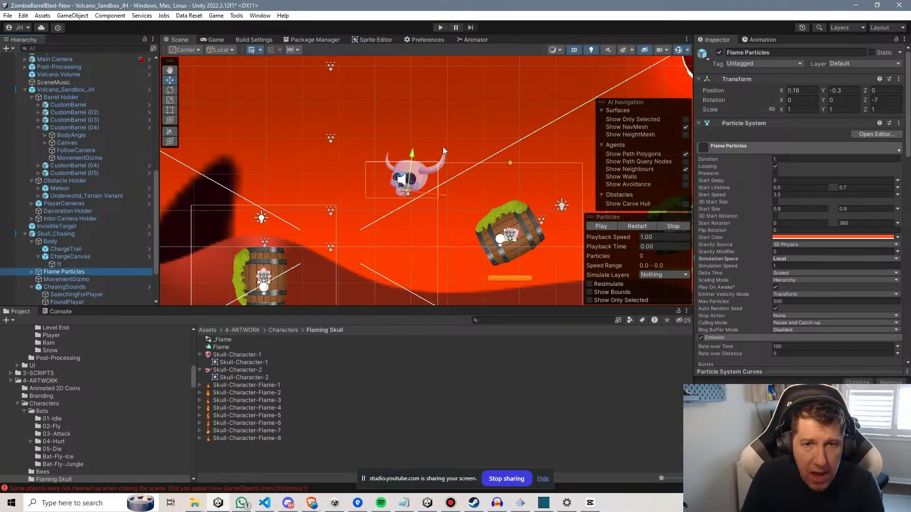
scroll(442, 147, up, 1)
scroll(384, 187, up, 2)
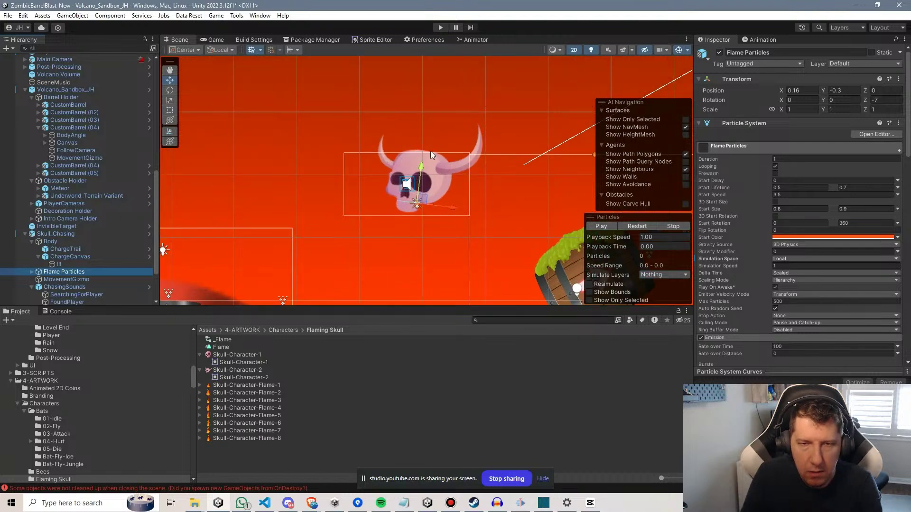
key(t)
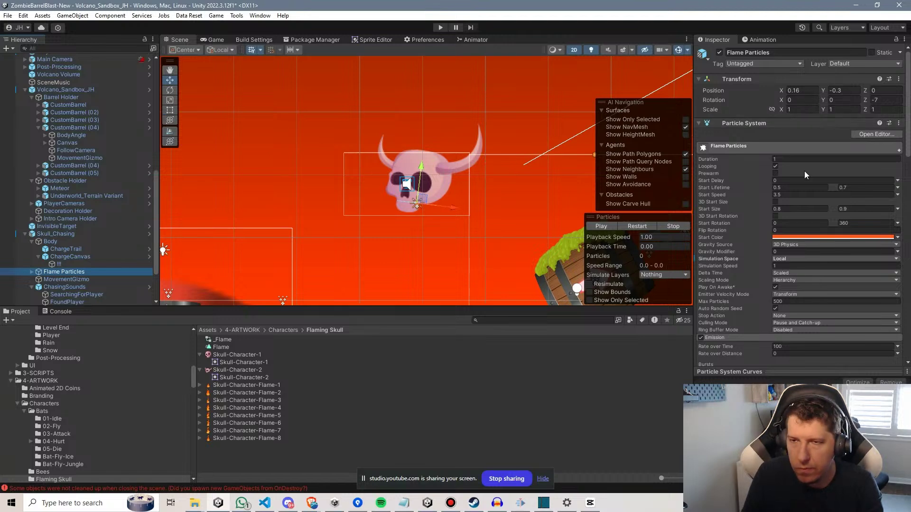
click(96, 242)
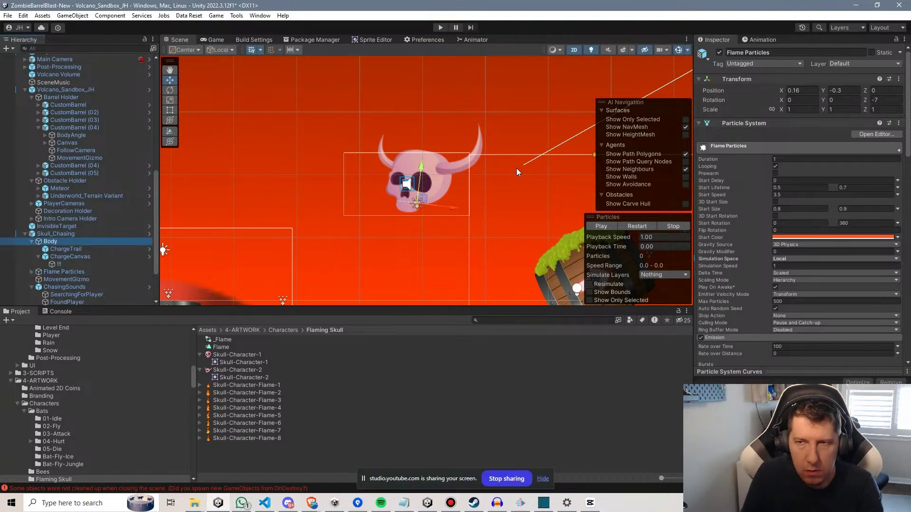
click(799, 108)
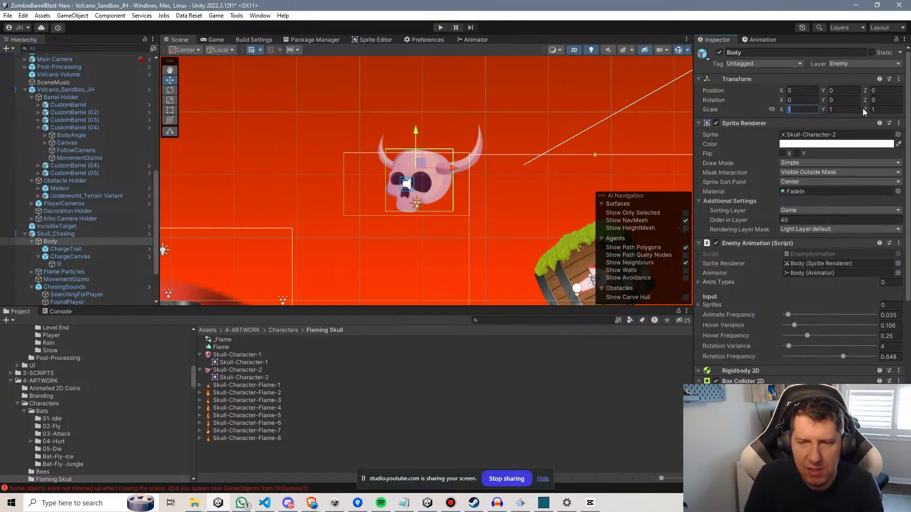
text(-1)
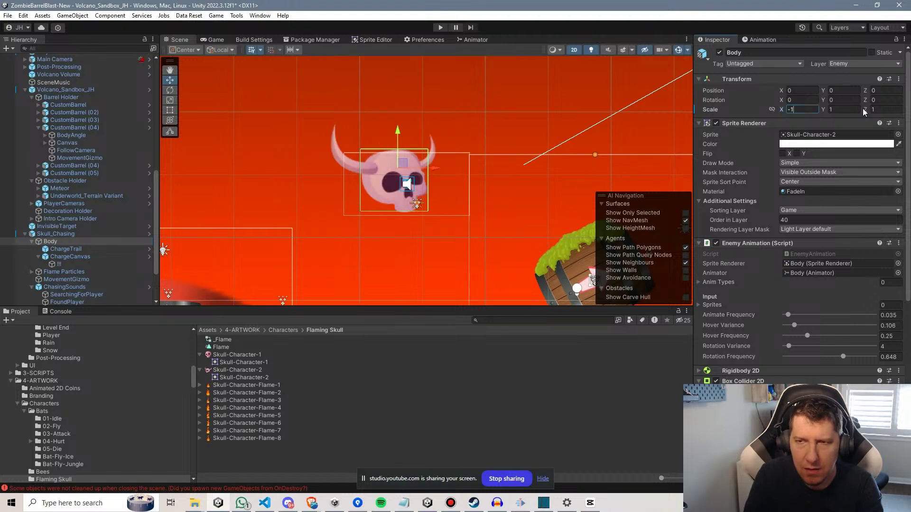
key(BackSpace)
key(BackSpace)
text(1)
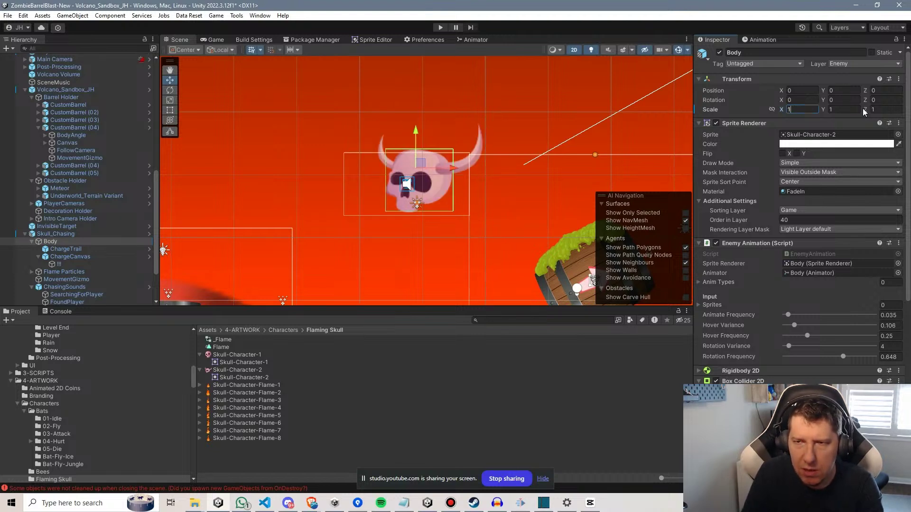
click(782, 153)
click(783, 153)
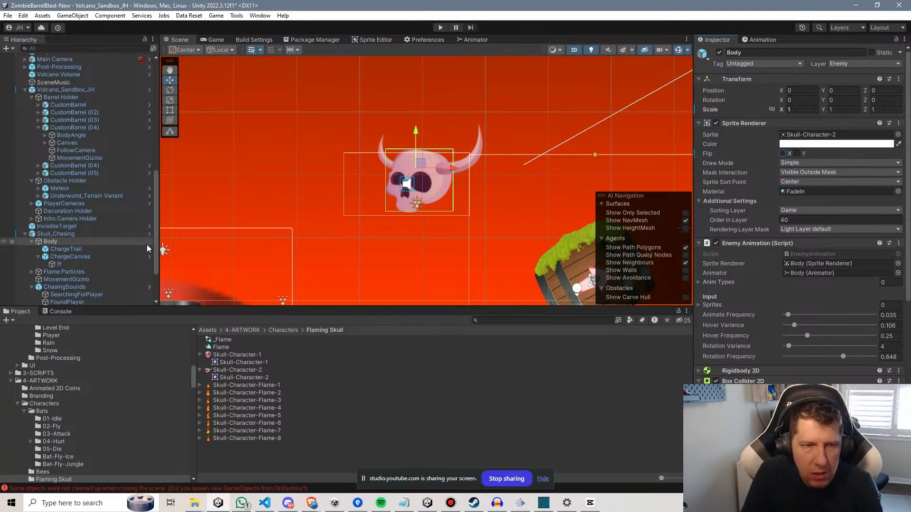
Move the custom pivot of the Skull-Character-2 sprite to about X 0.43, Y 0.37 in the Sprite Editor and apply it.
click(248, 371)
click(879, 177)
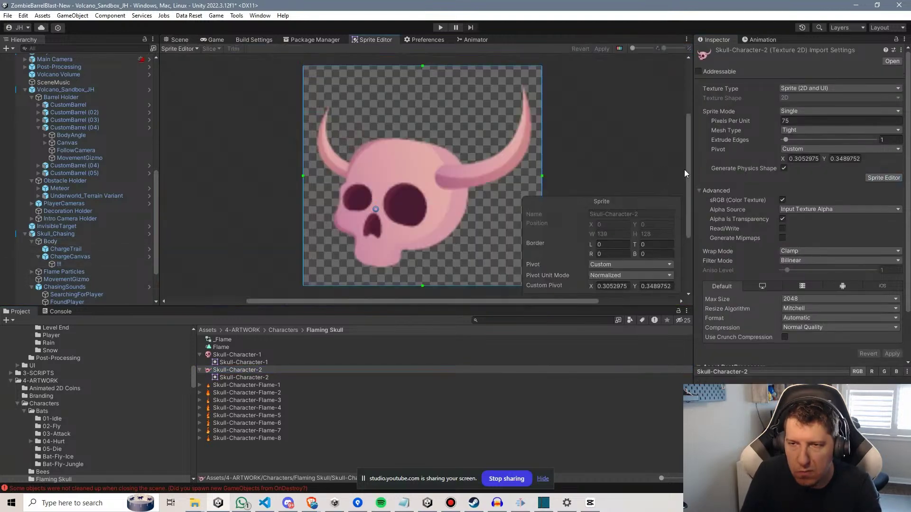
drag(375, 210, 406, 210)
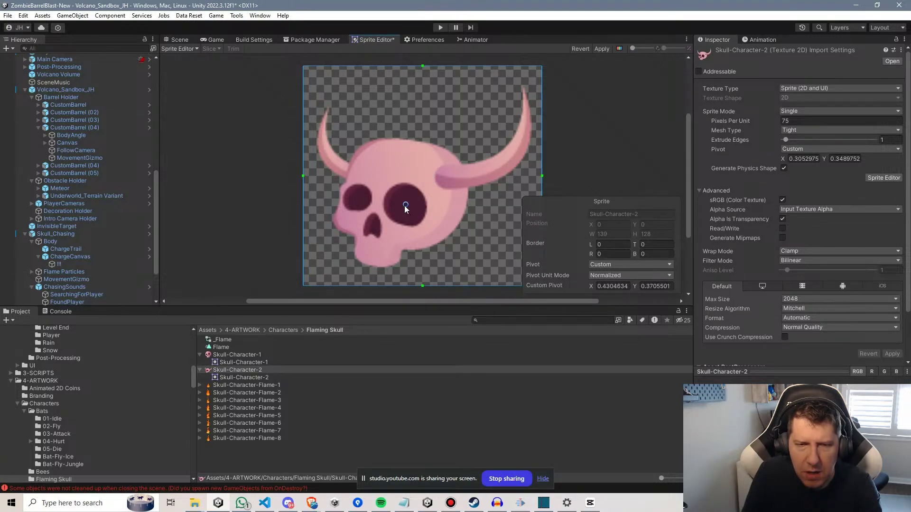
click(602, 48)
click(179, 39)
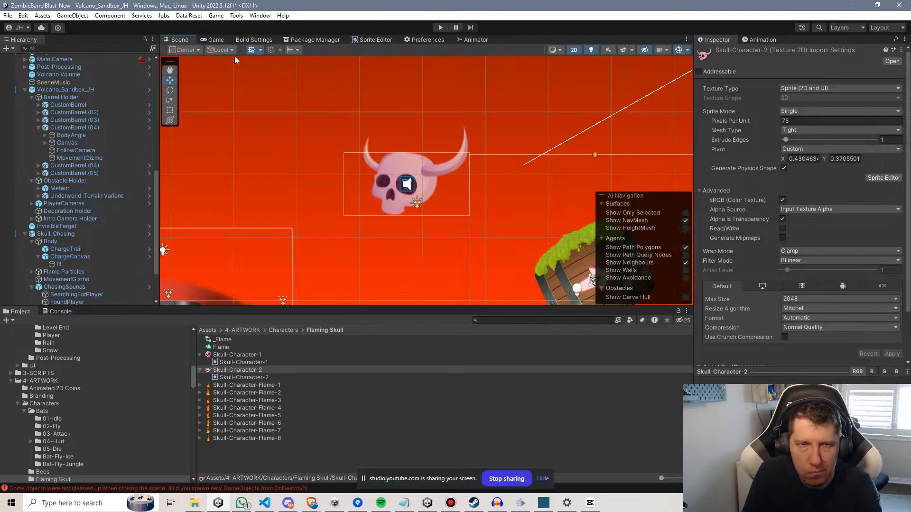
Test the new pivot by switching the Body's X scale between -1 and 1, leaving it at 1.
click(85, 242)
click(795, 108)
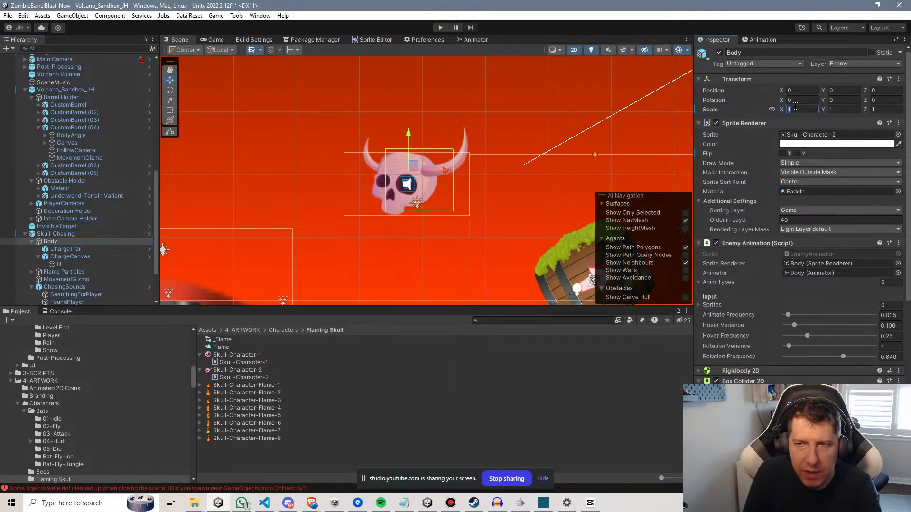
text(-1)
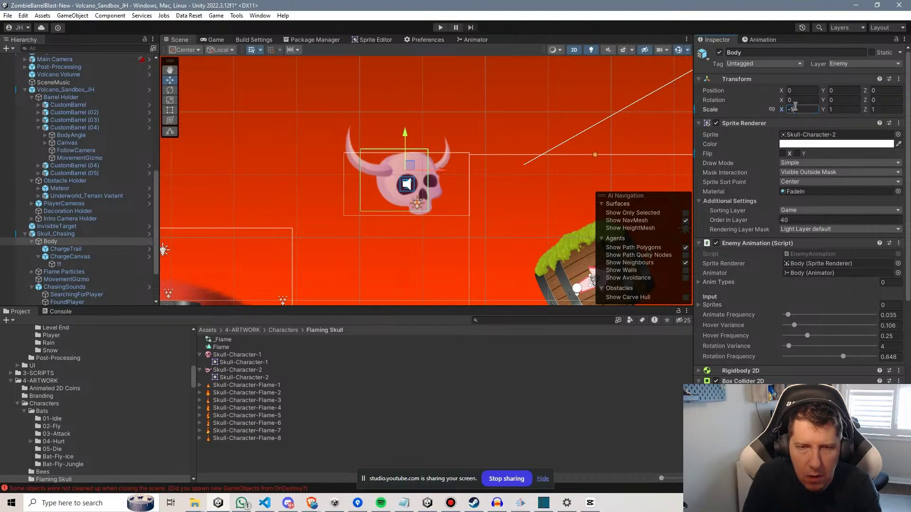
key(BackSpace)
key(BackSpace)
text(1)
key(BackSpace)
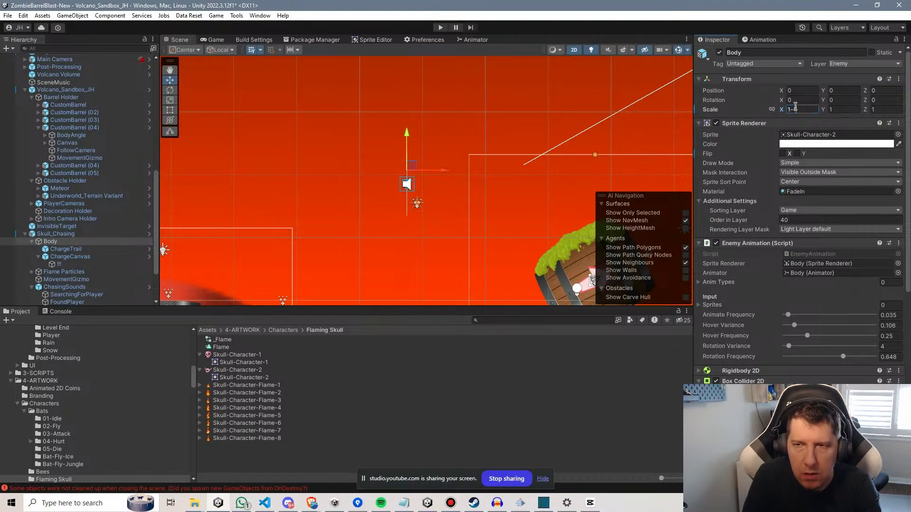
text(1)
key(BackSpace)
text(-1)
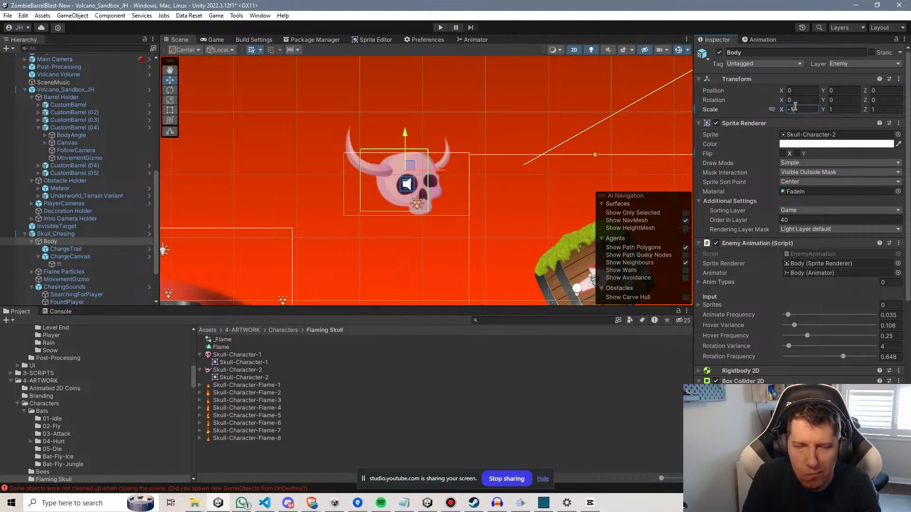
key(BackSpace)
key(BackSpace)
text(1)
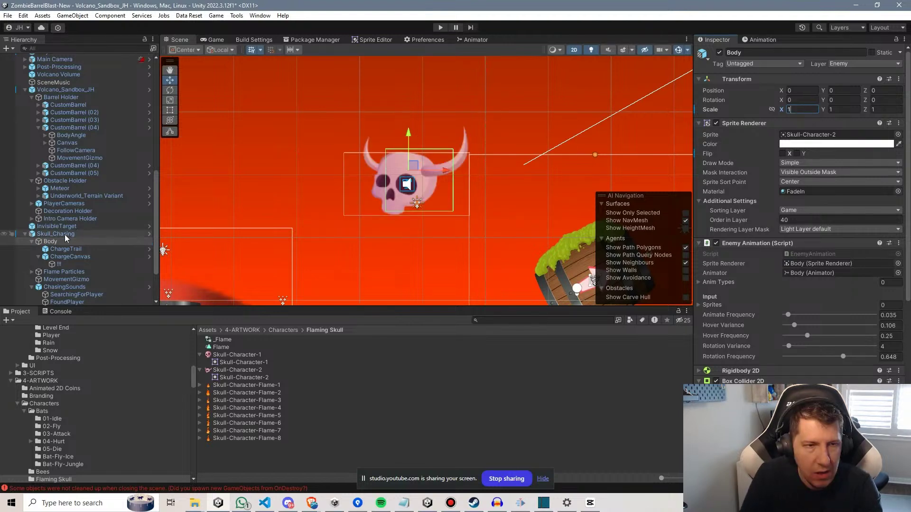
Edit the Body's Box Collider 2D so its edges fit the repositioned skull head, excluding the horns.
click(71, 273)
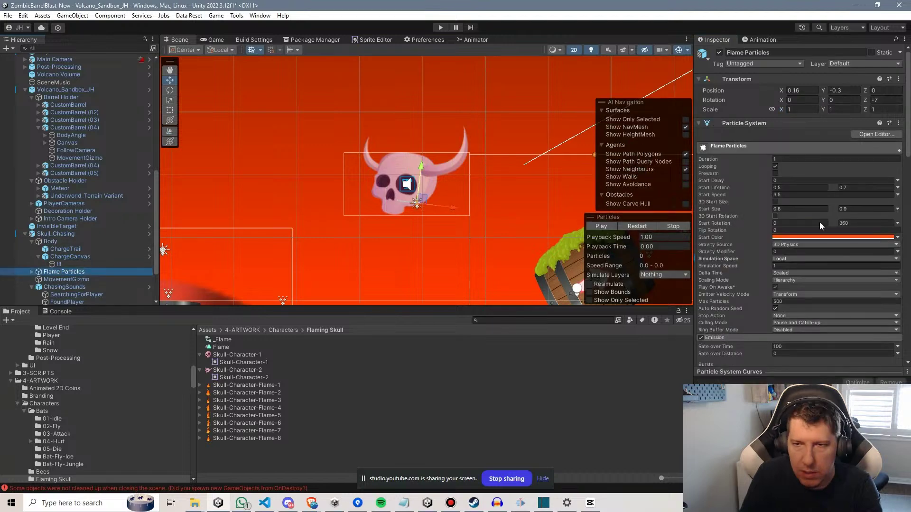
click(54, 242)
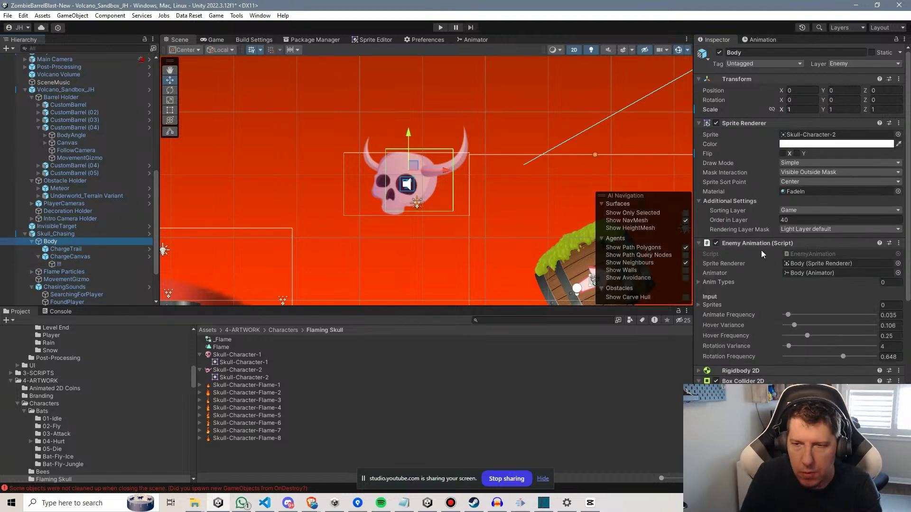
scroll(792, 275, down, 3)
click(787, 317)
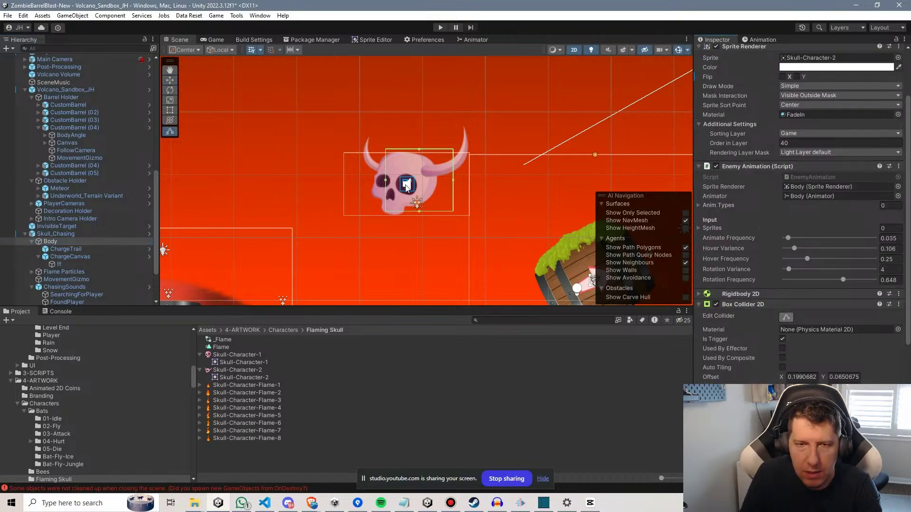
drag(386, 182, 373, 182)
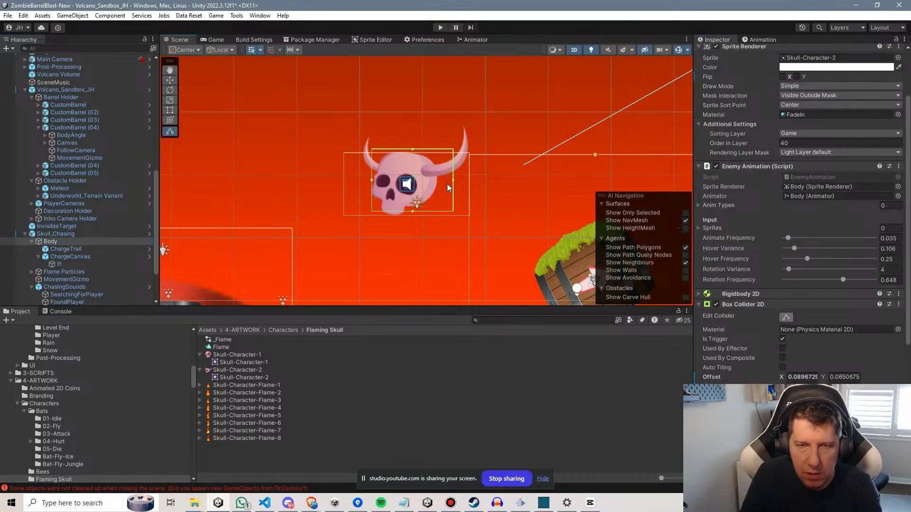
drag(452, 180, 437, 178)
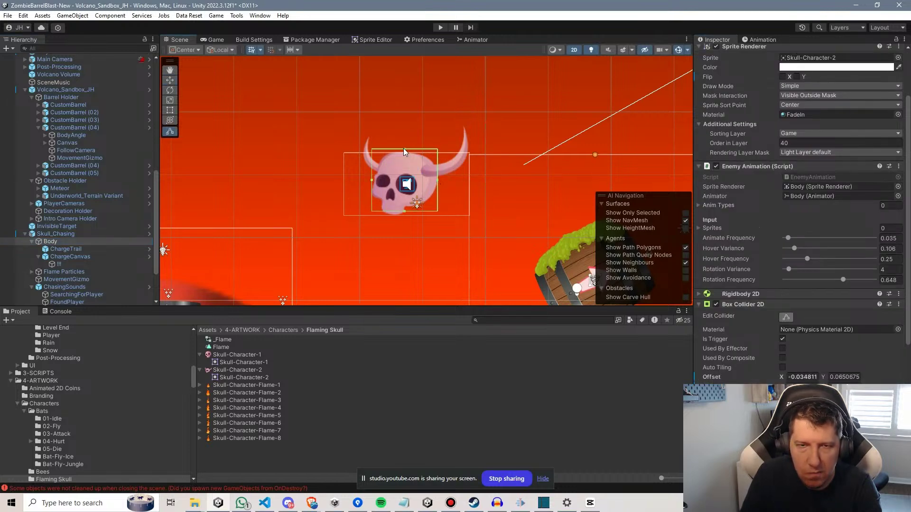
drag(403, 149, 404, 154)
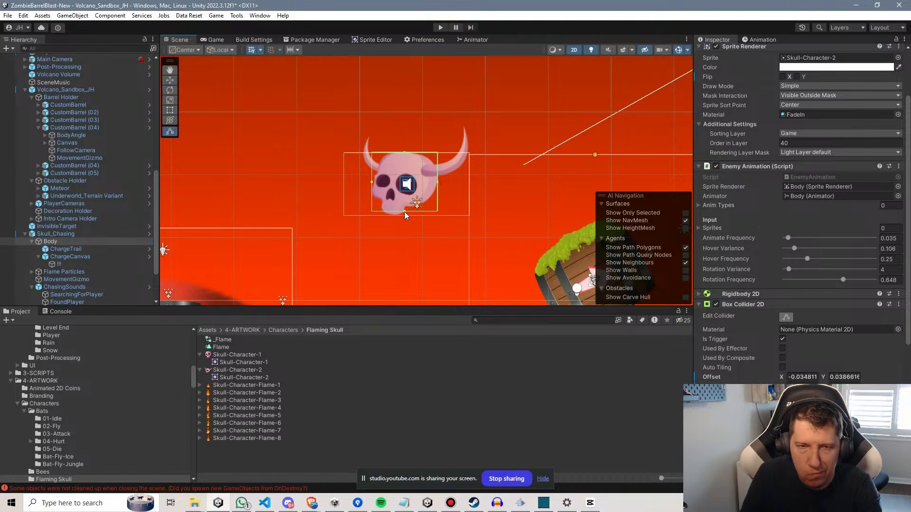
scroll(828, 95, up, 3)
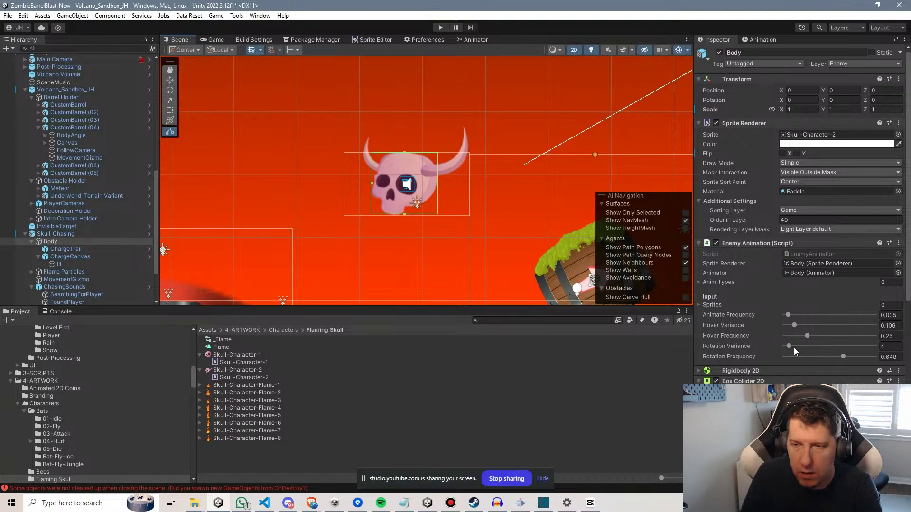
key(w)
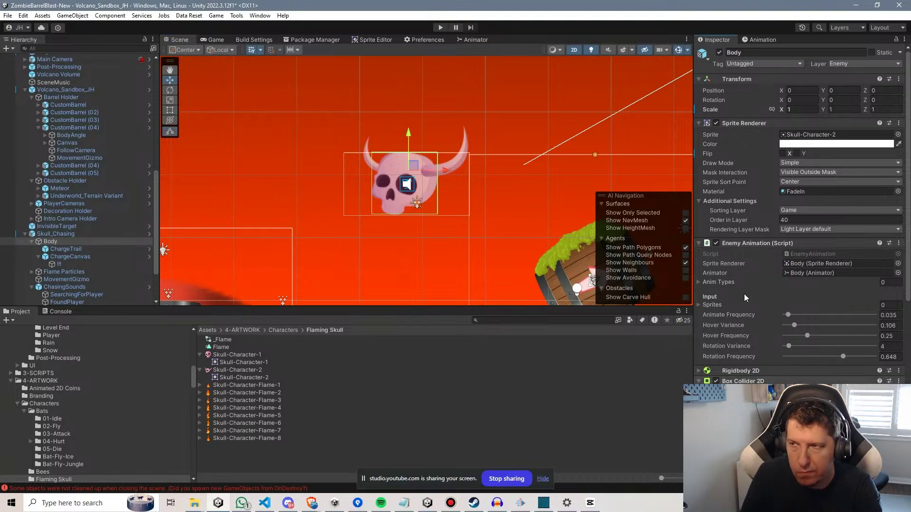
Apply all of Skull_Chasing's overrides to its prefab.
click(65, 236)
click(761, 89)
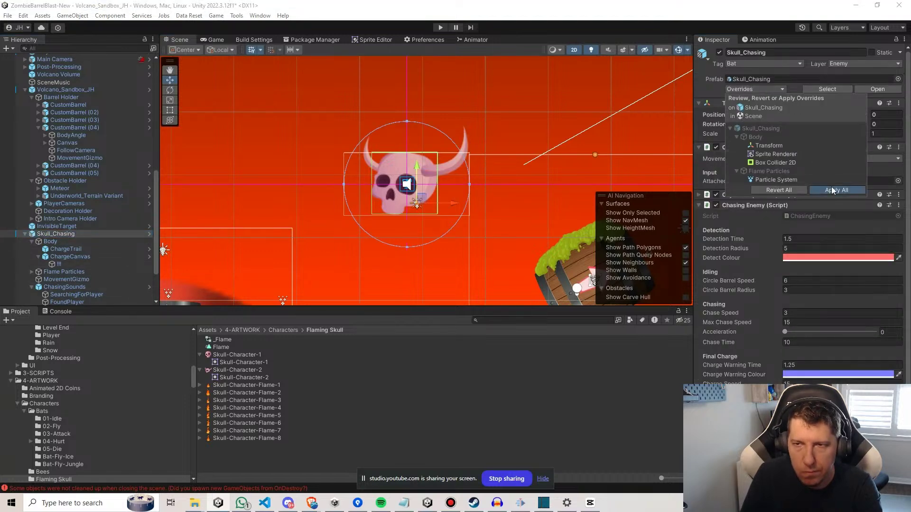
click(733, 212)
scroll(479, 195, down, 5)
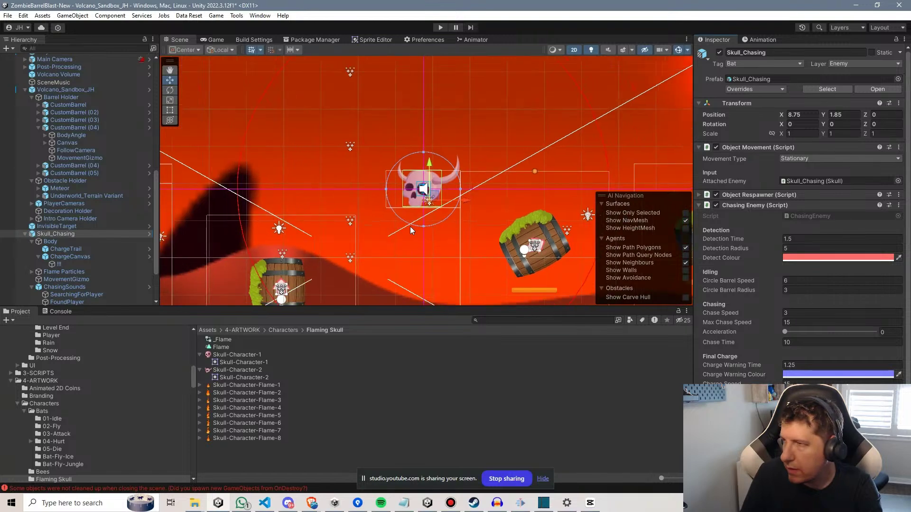
scroll(383, 209, up, 3)
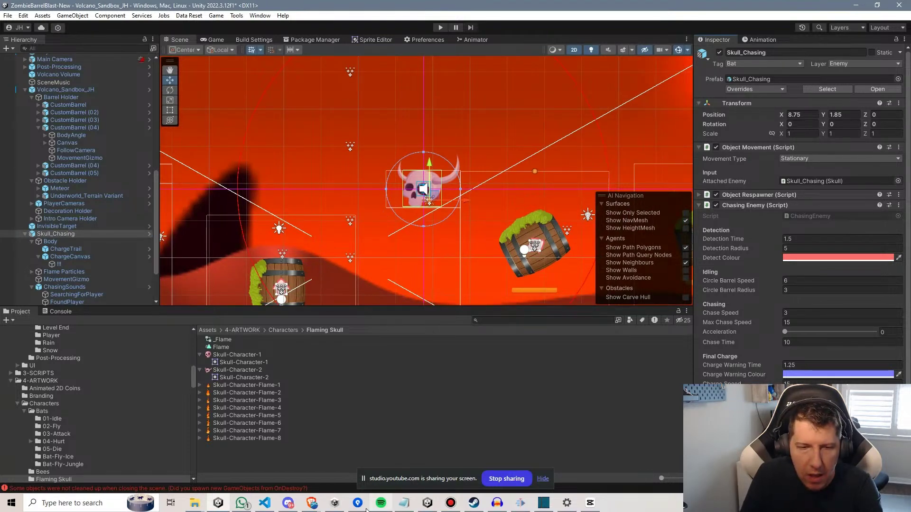
Switch to Visual Studio Code and review the DieInstant, collision and death methods in Skull.cs.
click(264, 503)
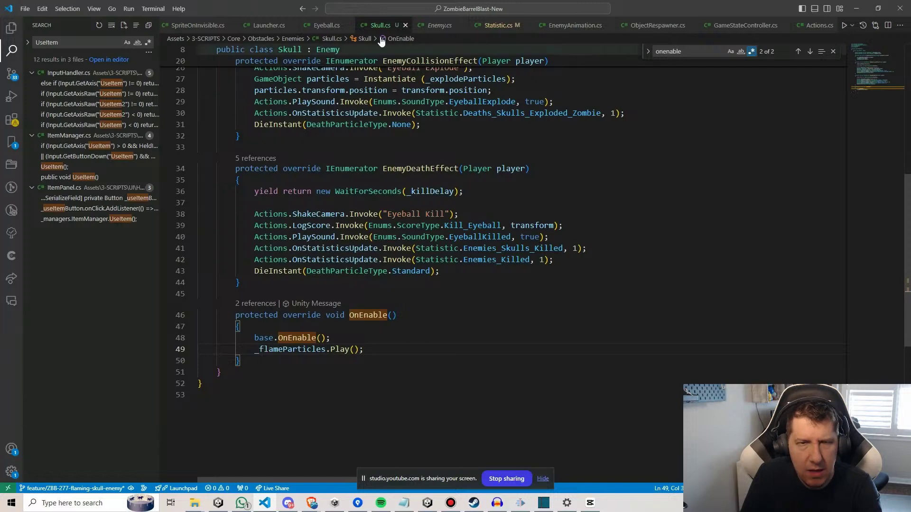
click(530, 168)
scroll(520, 202, up, 3)
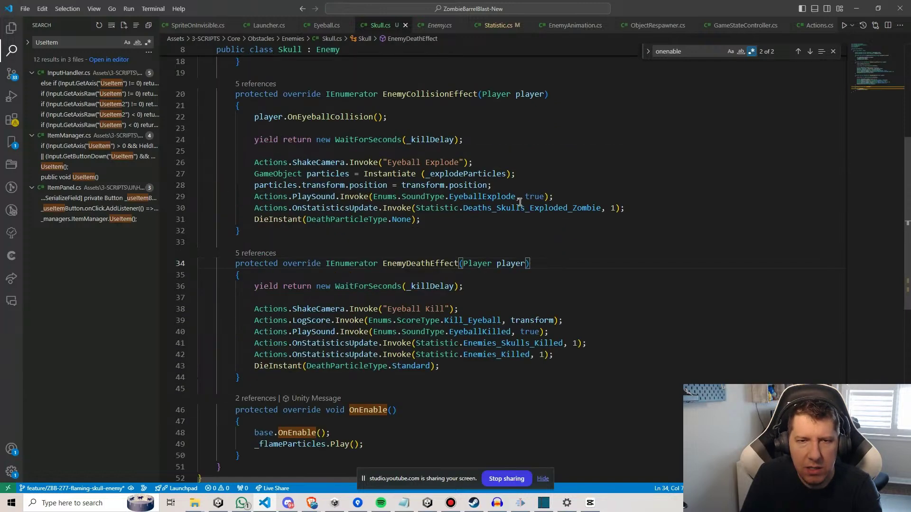
scroll(342, 138, up, 2)
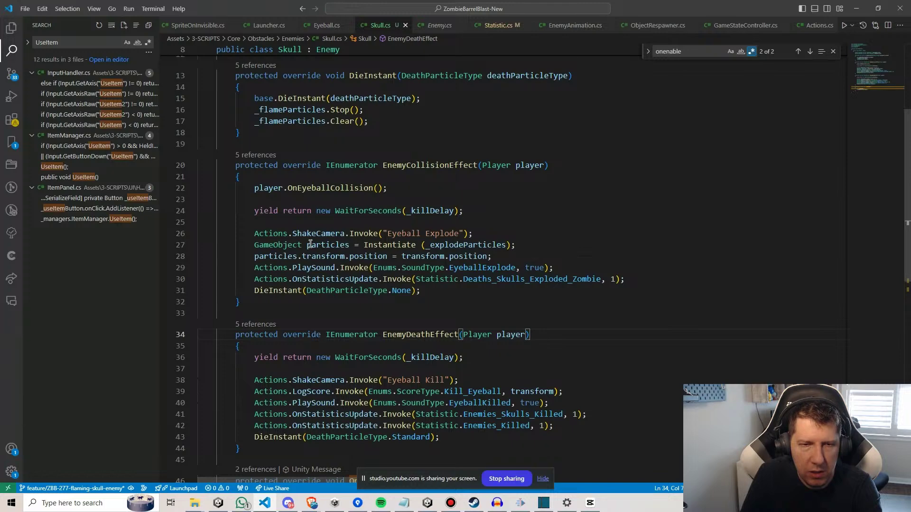
click(283, 290)
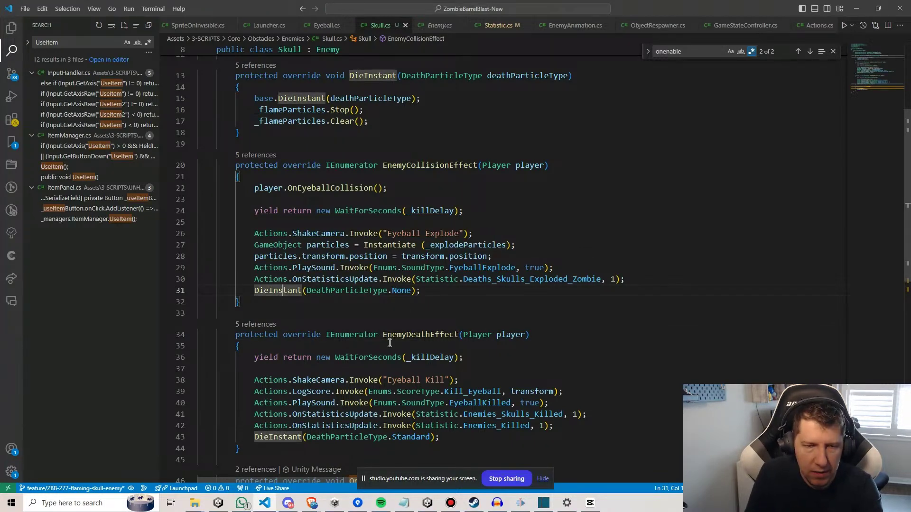
scroll(343, 392, down, 4)
scroll(337, 302, up, 4)
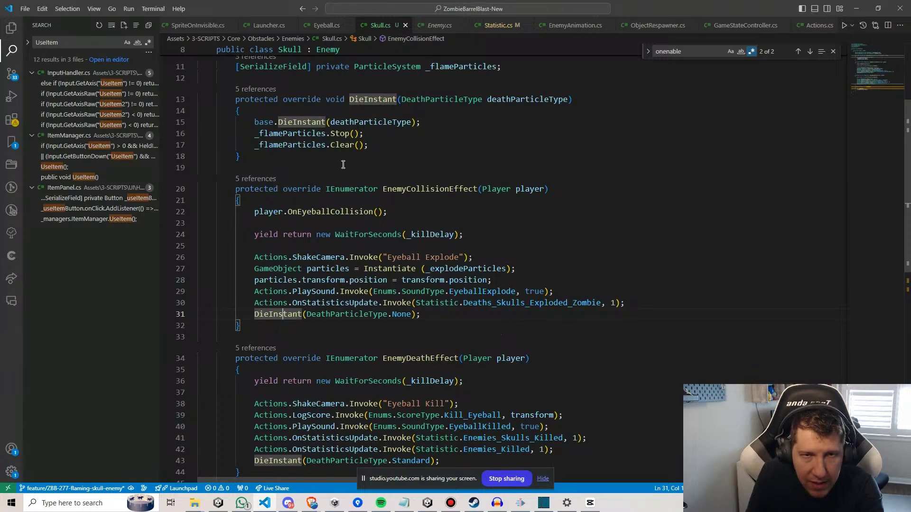
scroll(343, 165, up, 1)
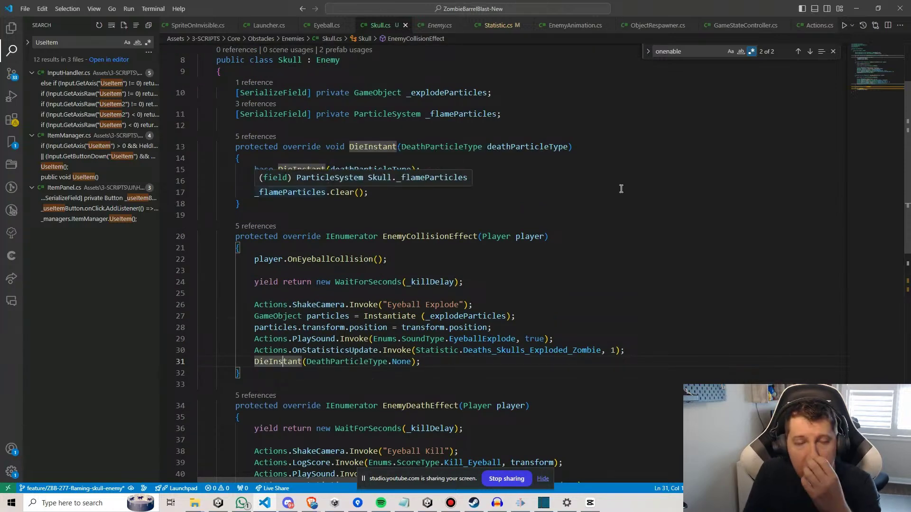
click(493, 150)
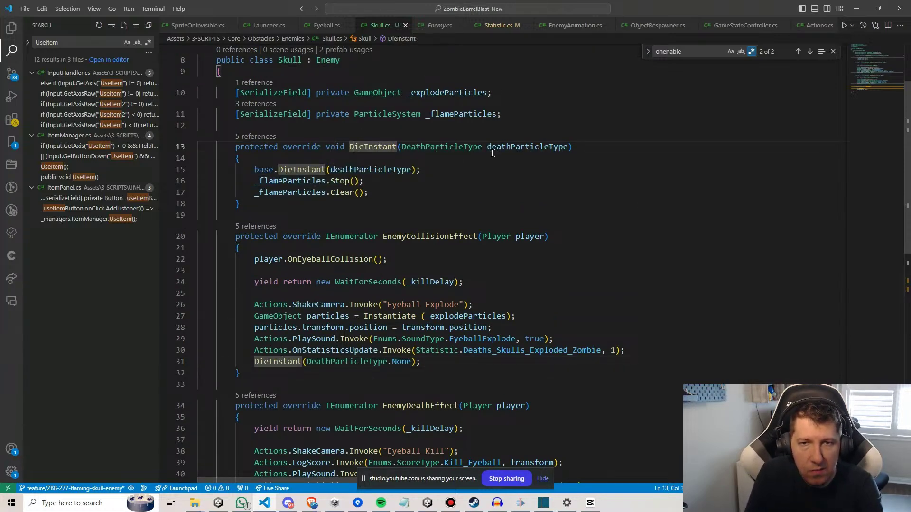
Open the definition of the Enemy base class and examine its Die, DieInstant and DieWithFall methods.
scroll(383, 97, up, 3)
click(331, 156)
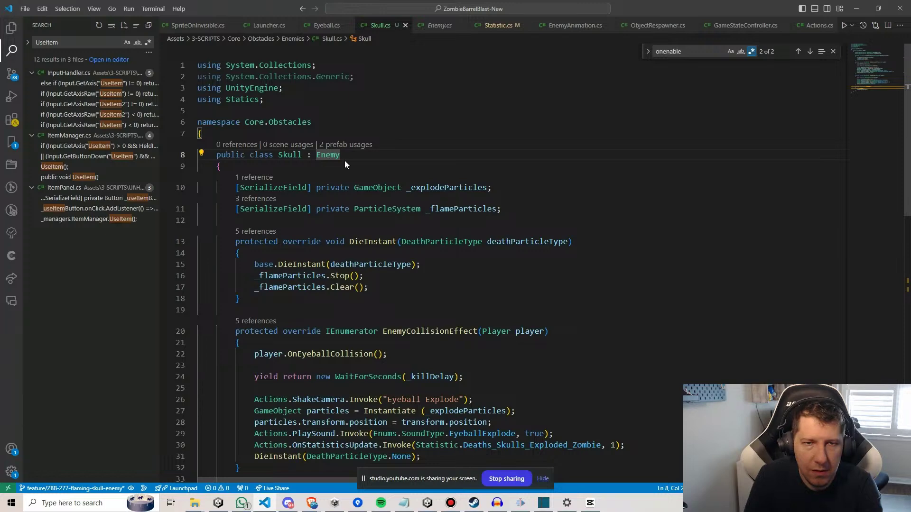
key(F12)
key(ctrl+f)
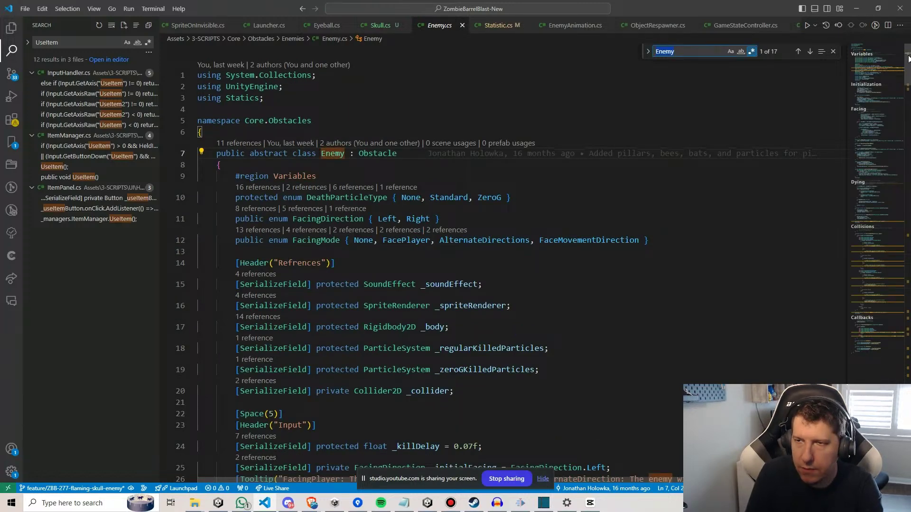
drag(873, 45, 845, 188)
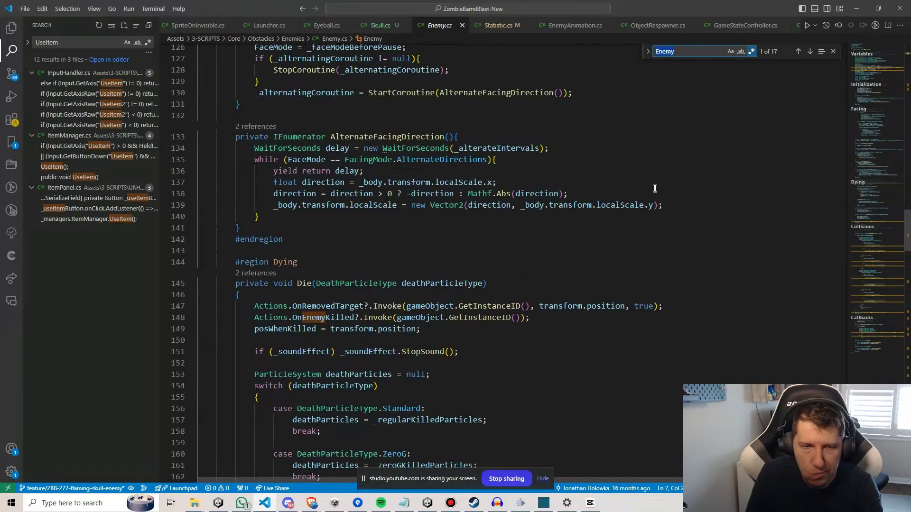
scroll(622, 184, down, 2)
scroll(332, 233, down, 1)
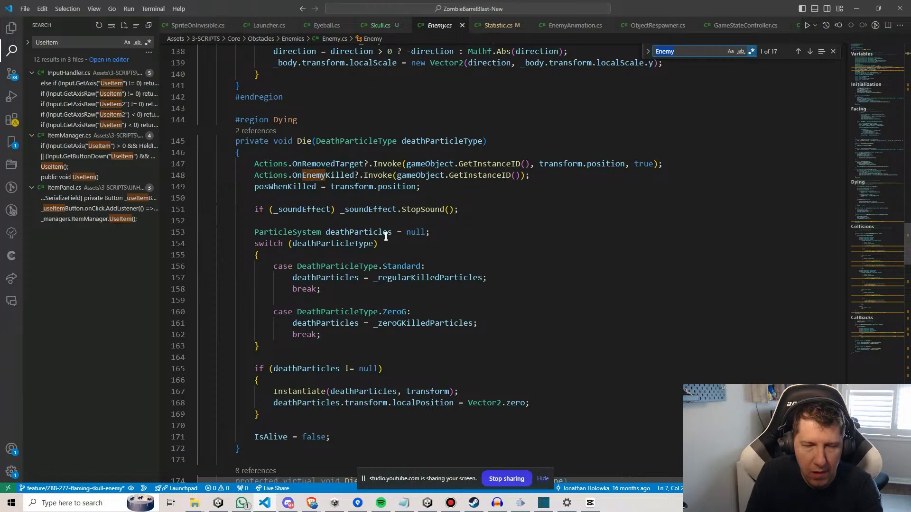
scroll(351, 261, down, 2)
scroll(369, 292, down, 1)
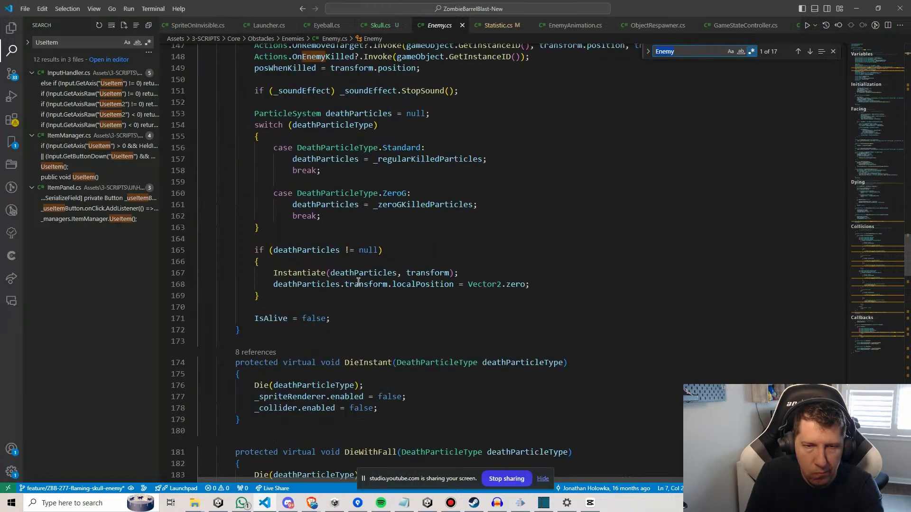
scroll(291, 284, down, 1)
scroll(303, 284, down, 1)
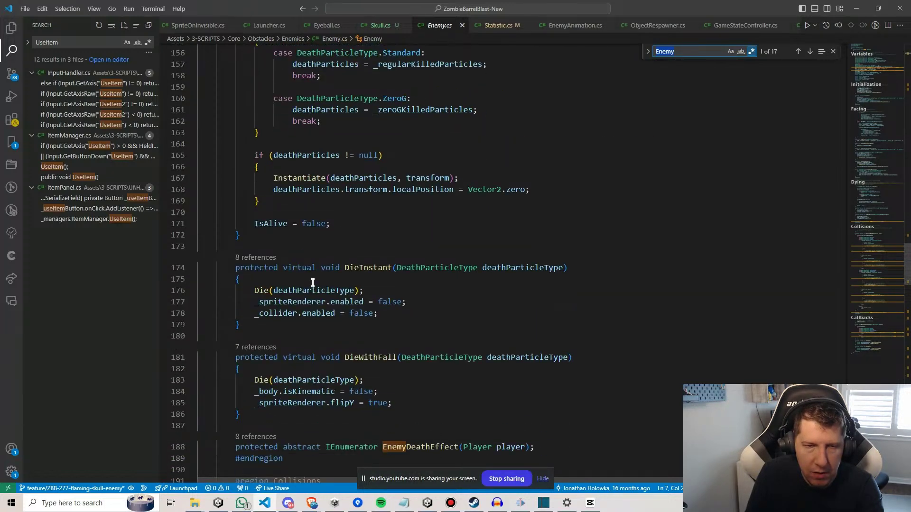
drag(370, 301, 278, 301)
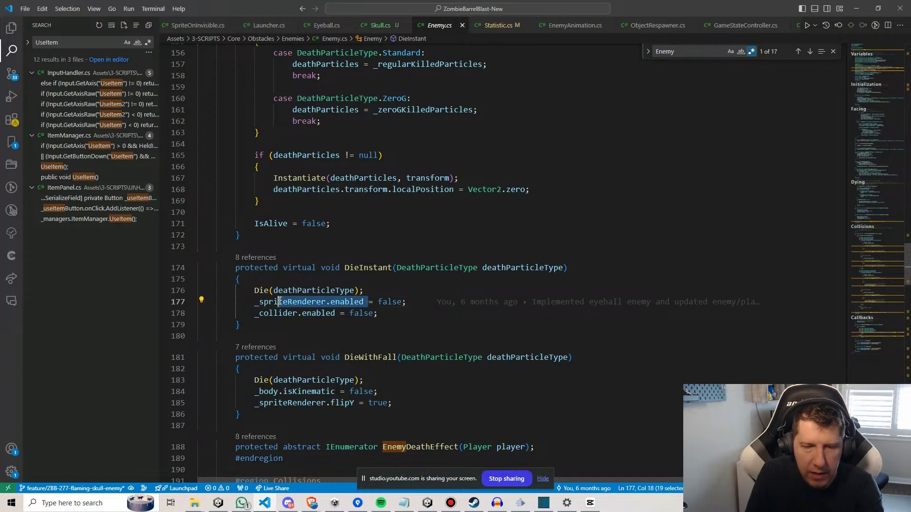
click(416, 300)
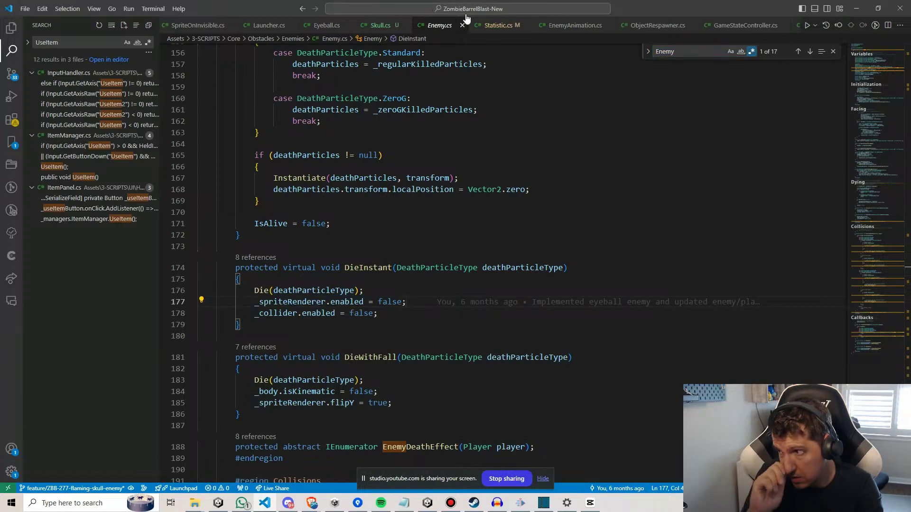
In Skull.cs, add an empty private OnBecameVisible method between EnemyDeathEffect and OnEnable.
click(386, 28)
scroll(433, 277, down, 10)
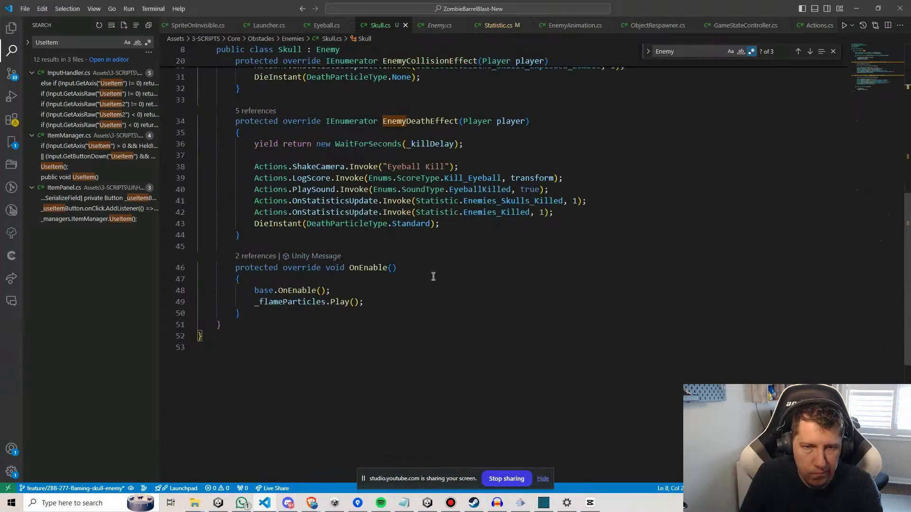
click(306, 238)
key(Return)
key(Return)
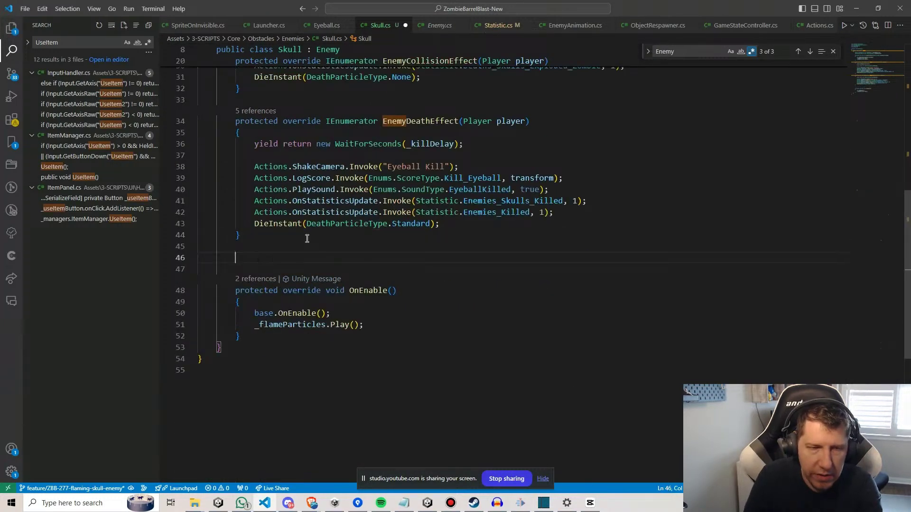
text(private)
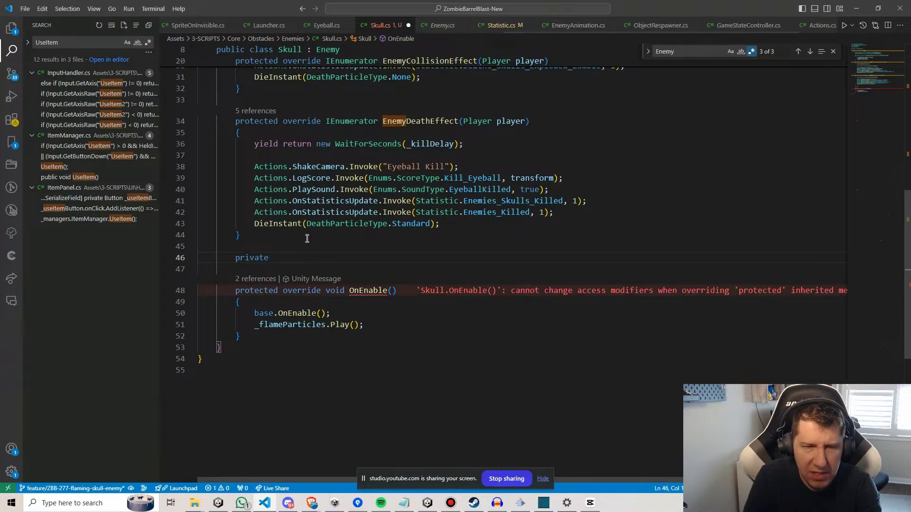
text( onb)
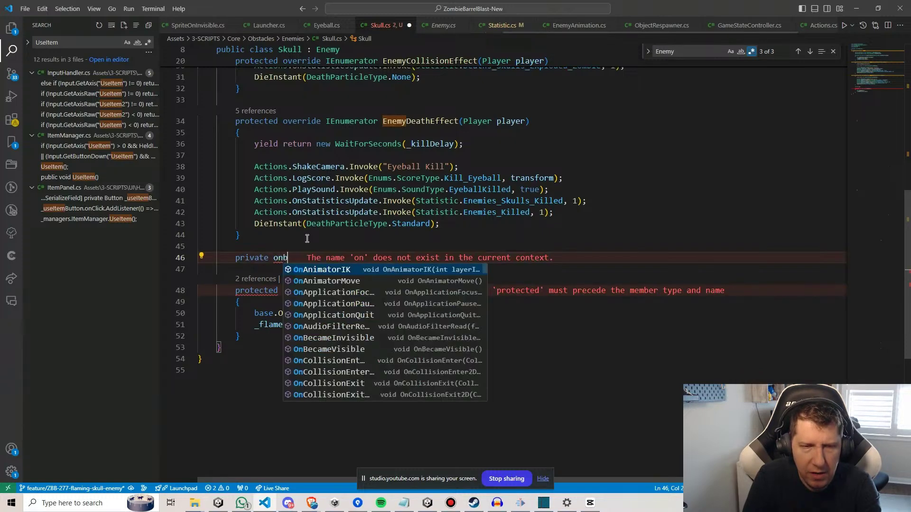
text(ecamevi)
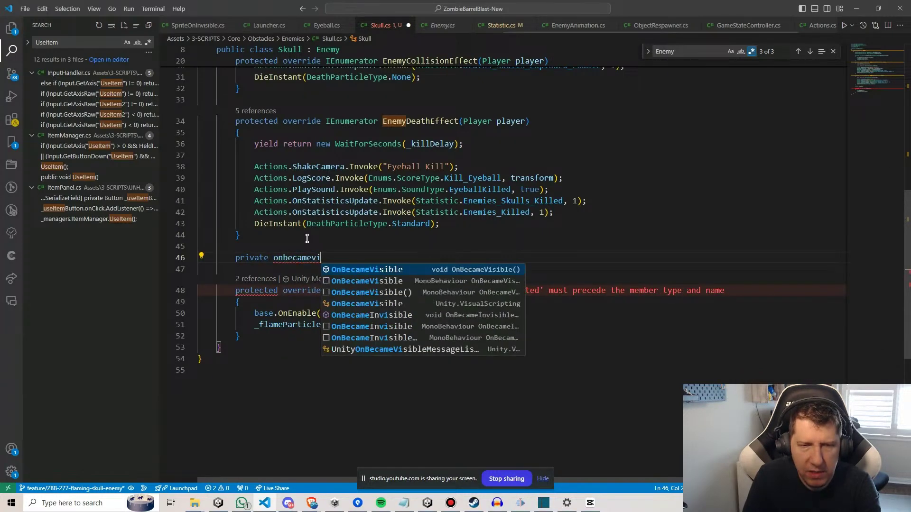
key(Tab)
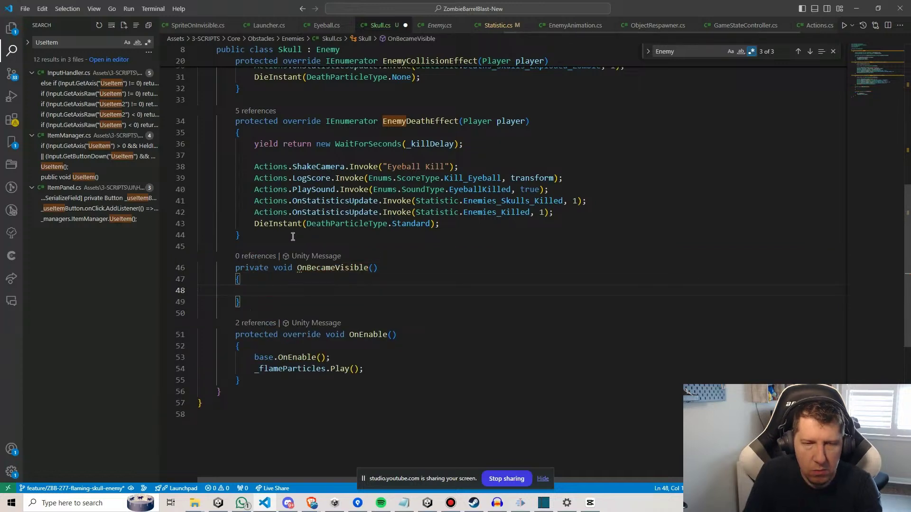
Move the _flameParticles.Play() call from OnEnable into OnBecameVisible and delete the OnEnable override.
drag(363, 369, 255, 355)
click(381, 363)
key(ctrl+x)
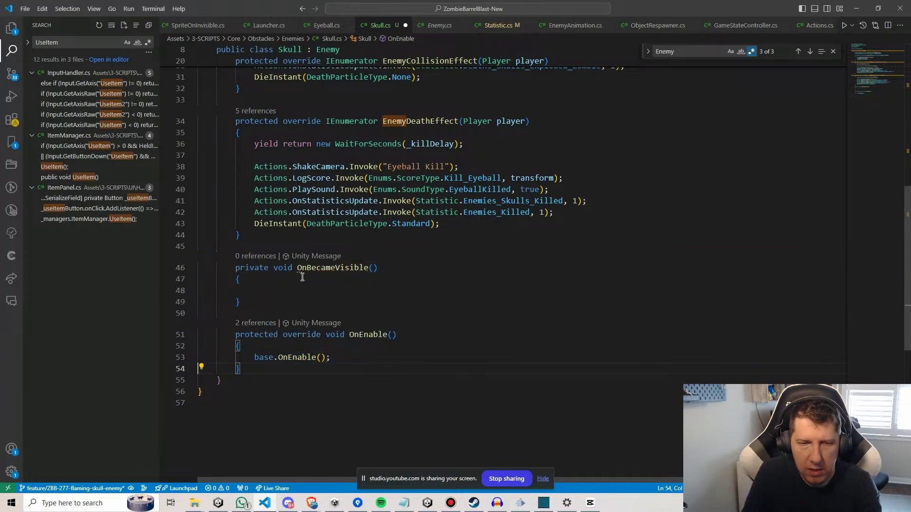
click(303, 291)
key(ctrl+v)
drag(246, 378, 264, 316)
key(Delete)
key(Up)
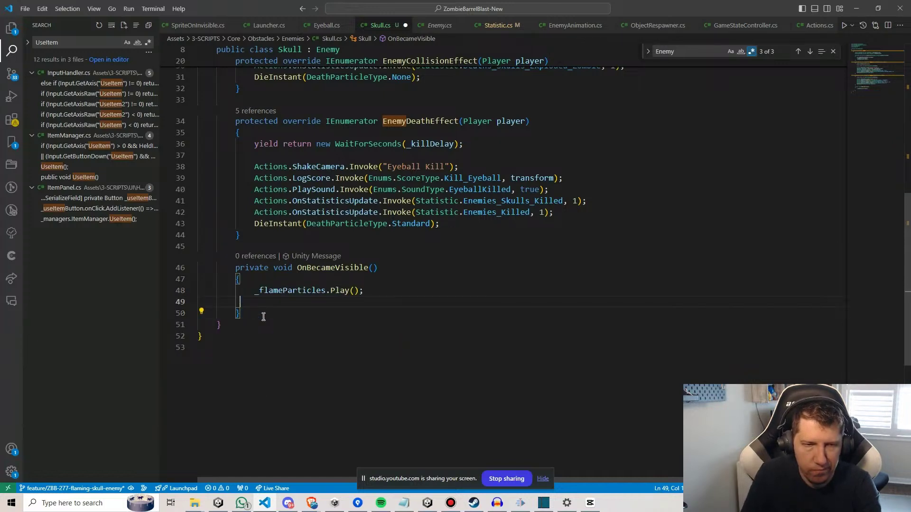
key(BackSpace)
drag(323, 231, 318, 299)
click(436, 266)
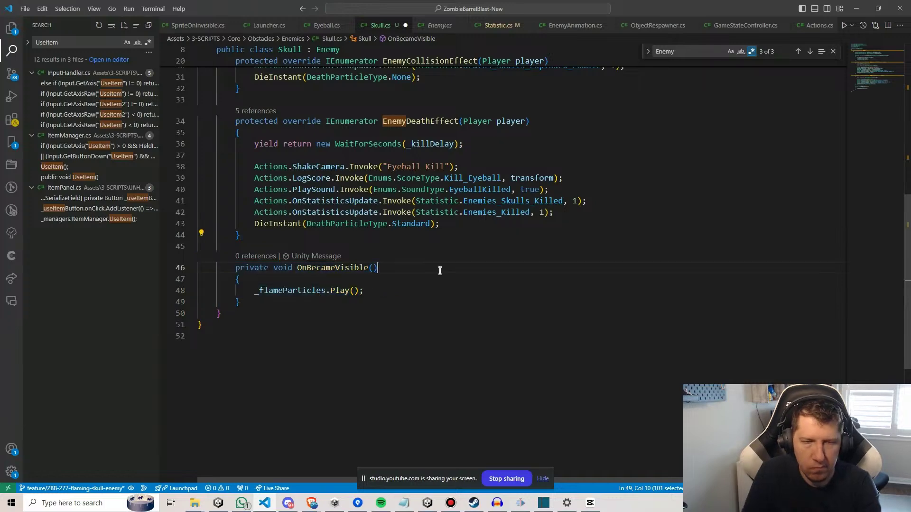
Switch to Unity and play-test the volcano sandbox scene with the chasing skull, ending the test.
key(alt+Tab)
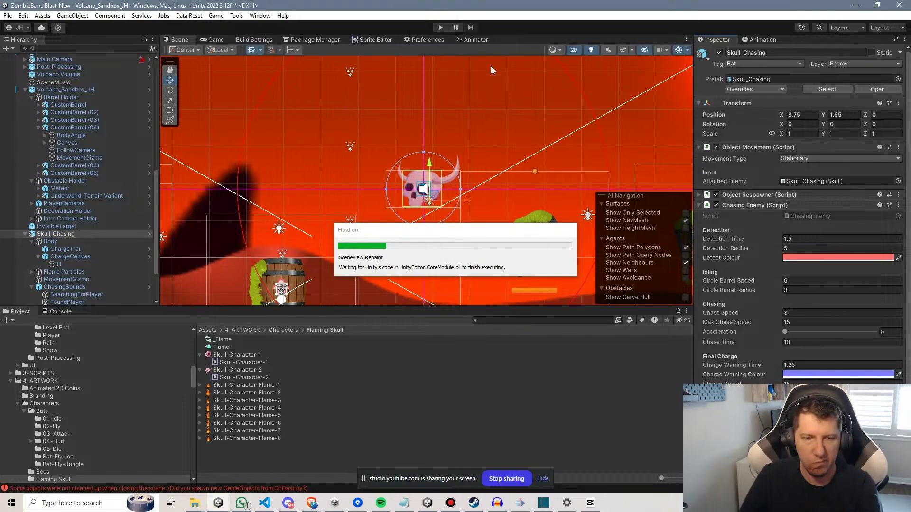
click(439, 28)
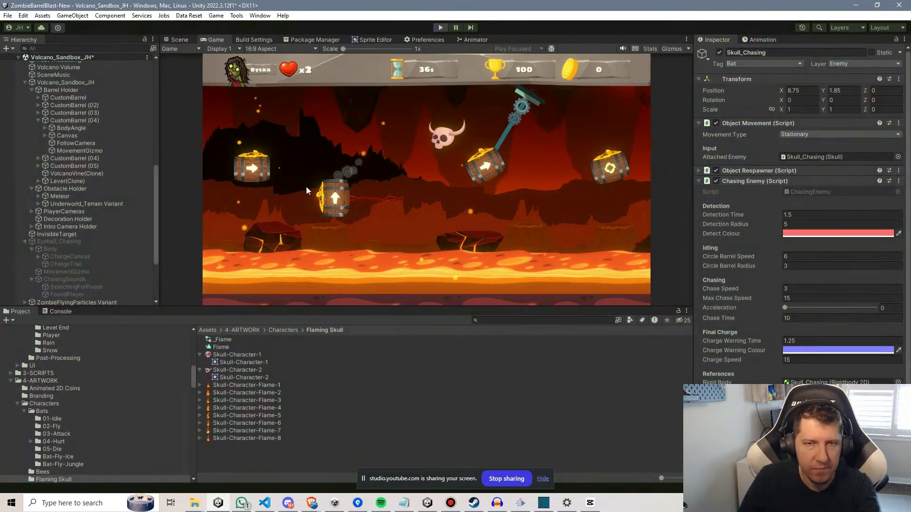
key(ctrl+p)
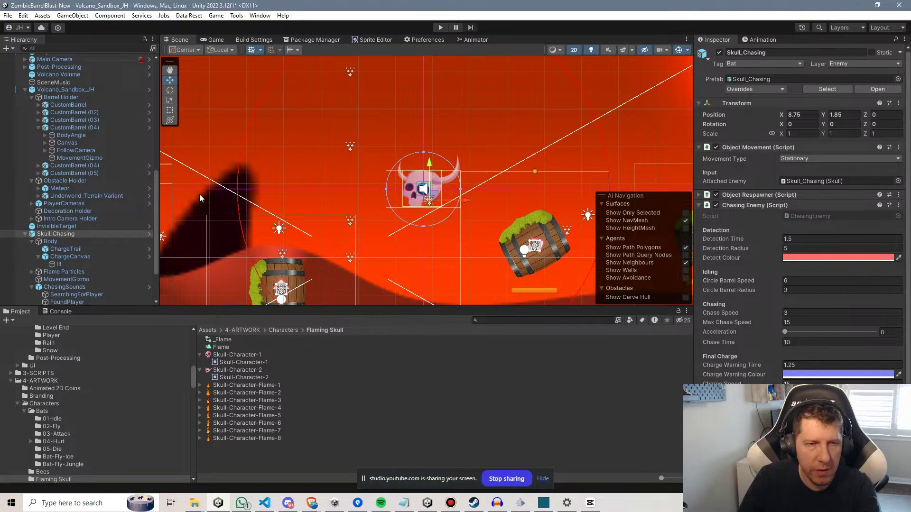
Reposition Skull_Chasing's Flame Particles to about X -0.03, Y -0.26 and apply all overrides to the prefab.
click(64, 272)
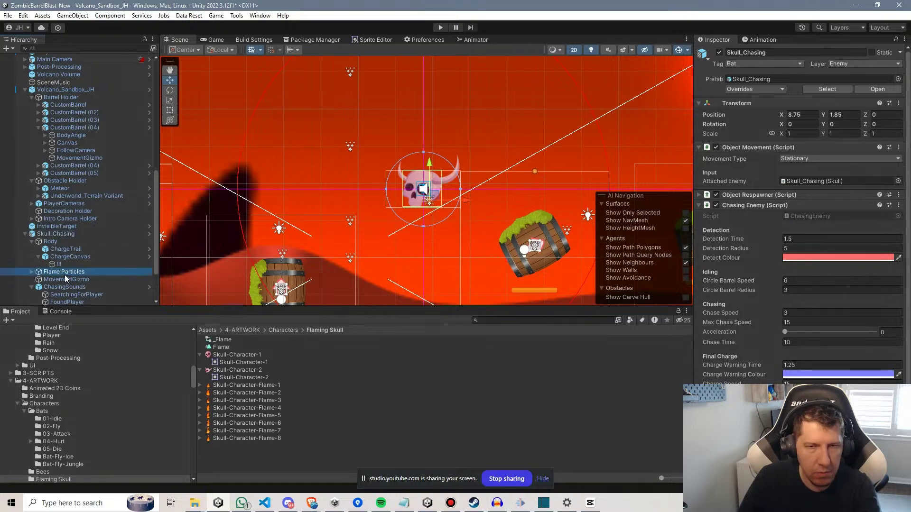
drag(420, 186, 426, 199)
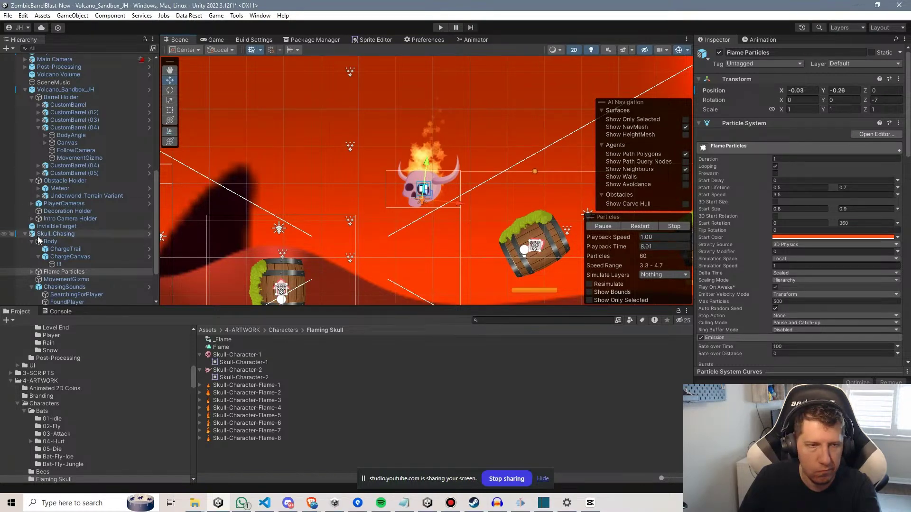
click(55, 234)
click(754, 89)
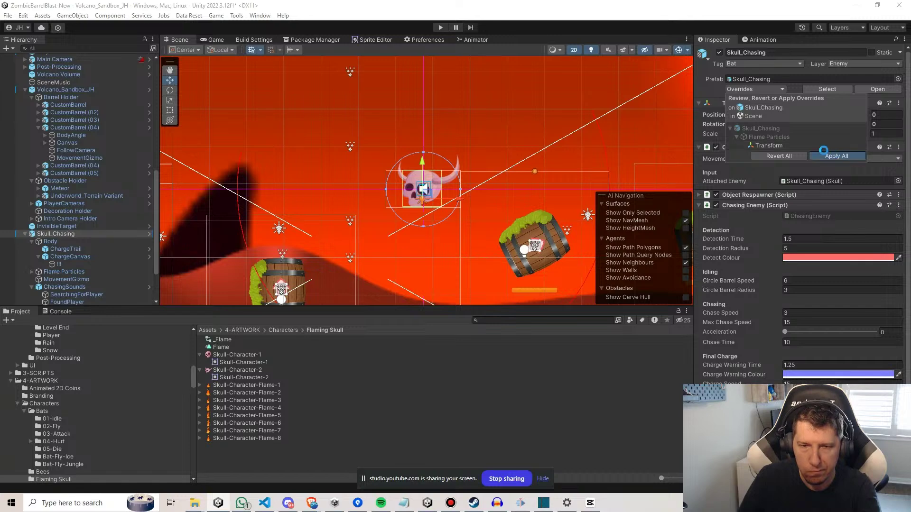
click(495, 445)
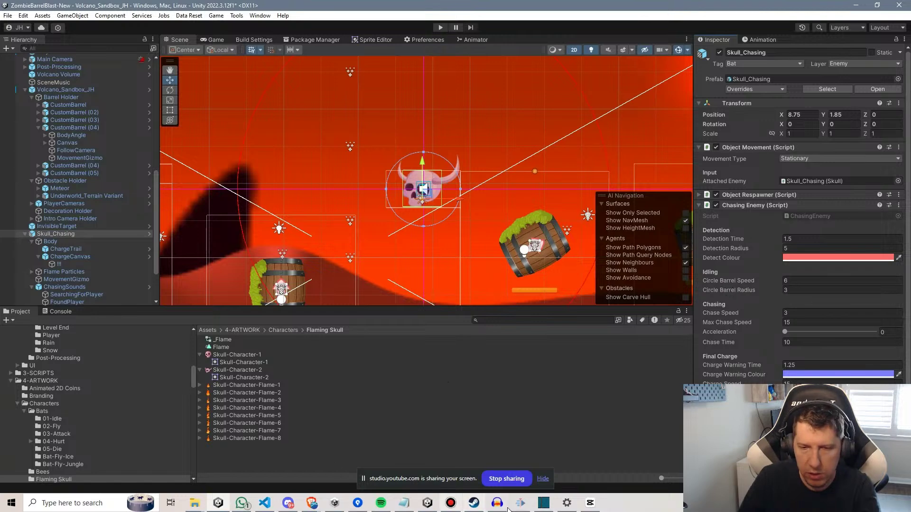
Switch to Visual Studio Code and trace Enemy.cs's respawn handling from OnEnable through OnObjectRespawn to SetNewlySpawned.
click(269, 502)
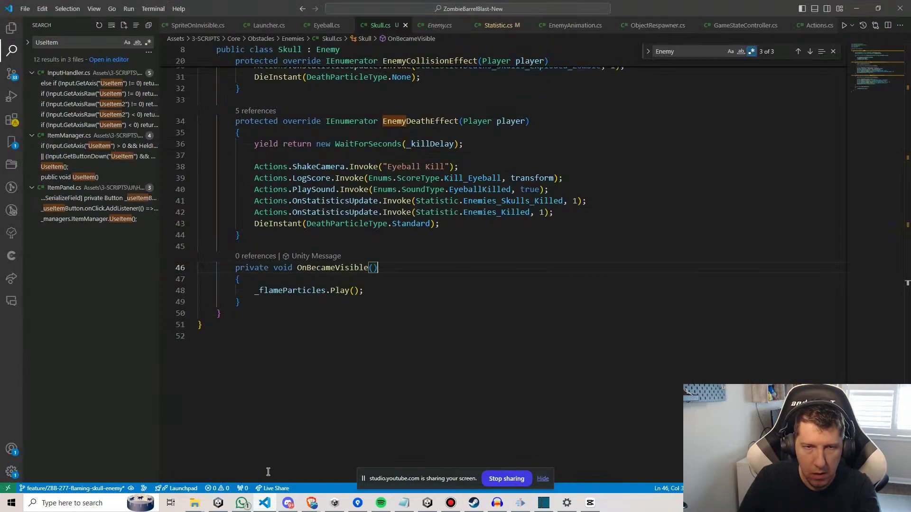
scroll(379, 266, up, 6)
scroll(370, 255, up, 2)
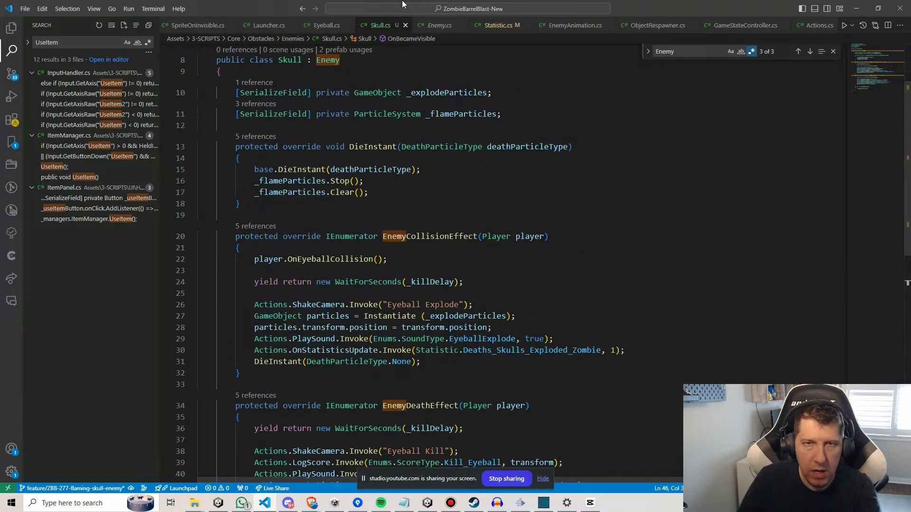
scroll(488, 203, up, 3)
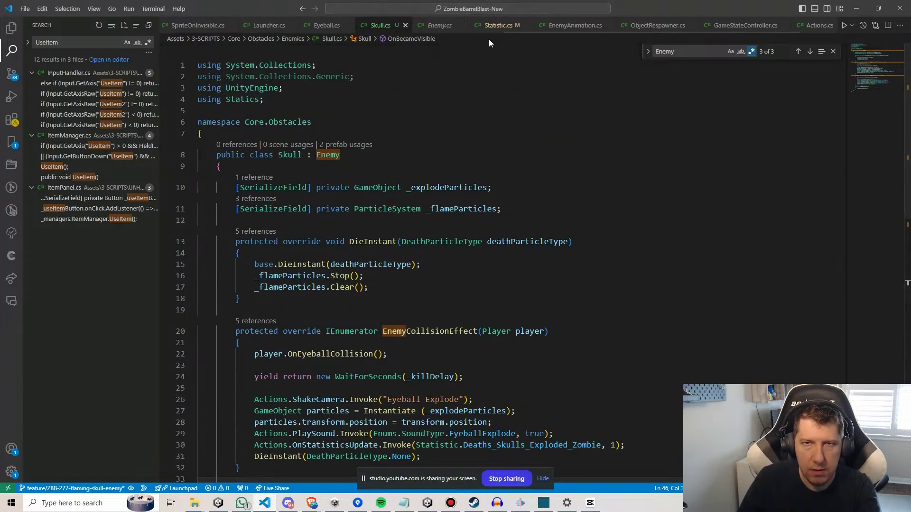
click(439, 25)
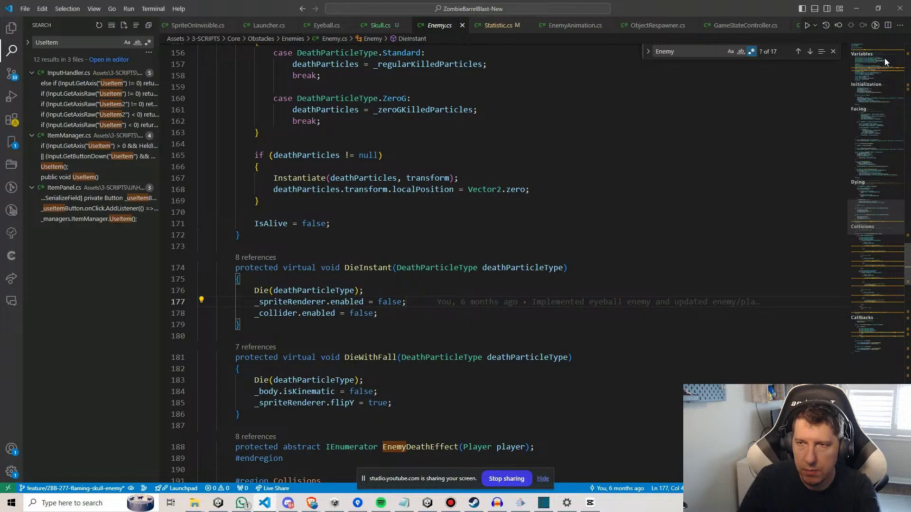
click(833, 51)
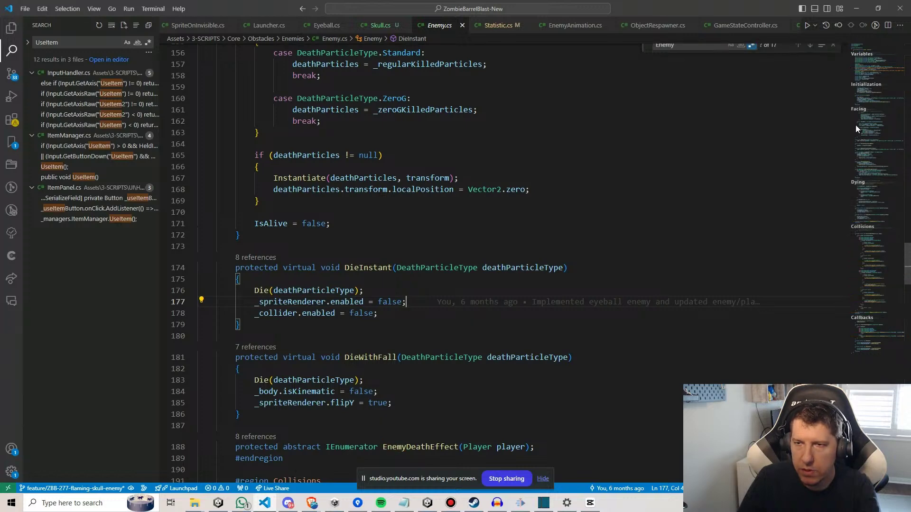
drag(872, 289, 878, 351)
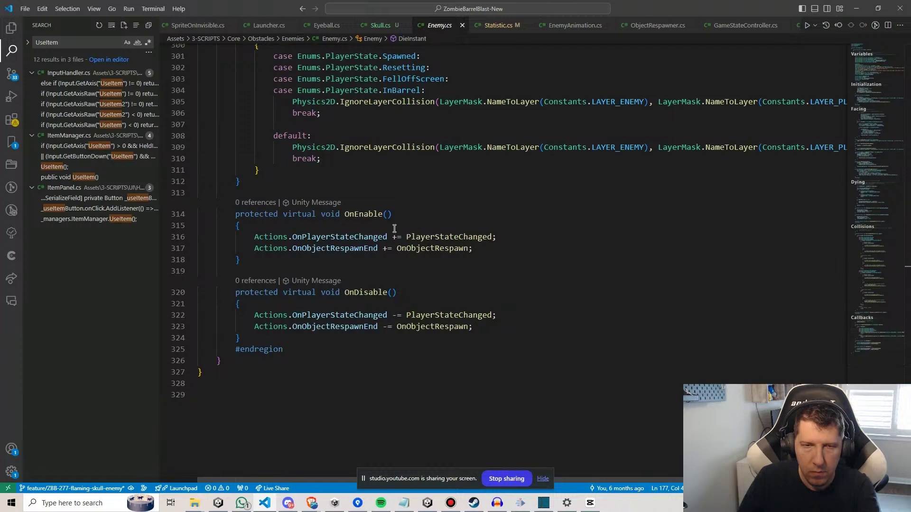
click(352, 253)
click(431, 248)
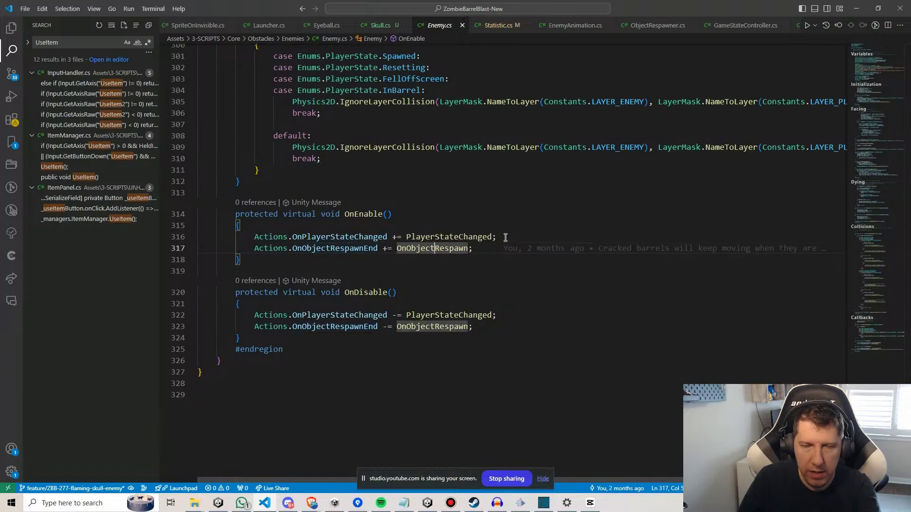
key(F12)
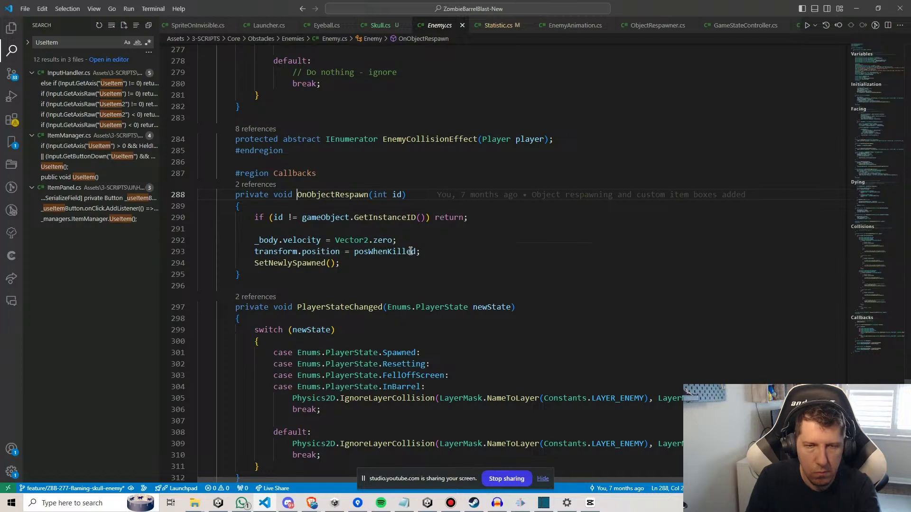
click(307, 264)
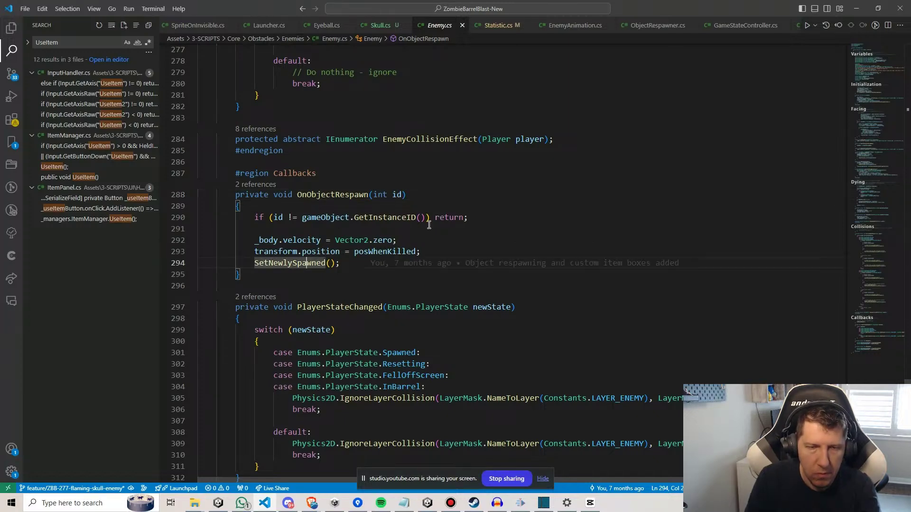
key(F12)
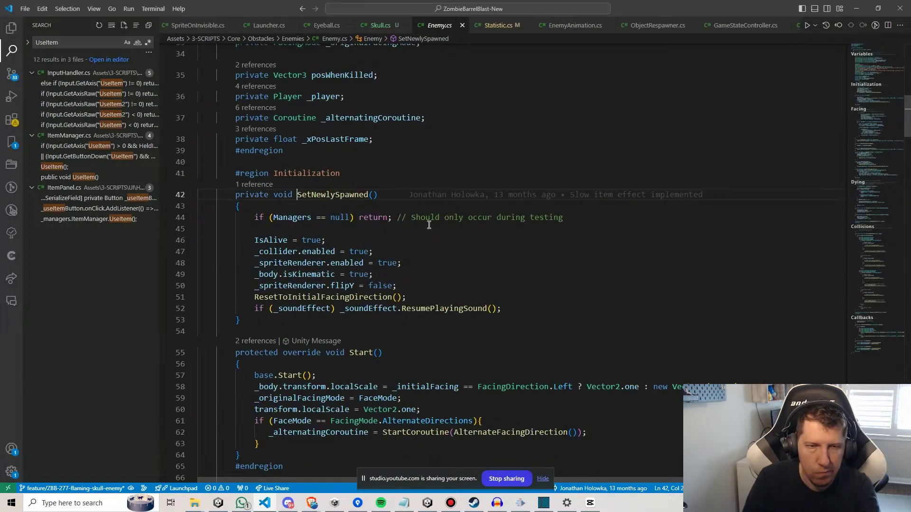
click(429, 225)
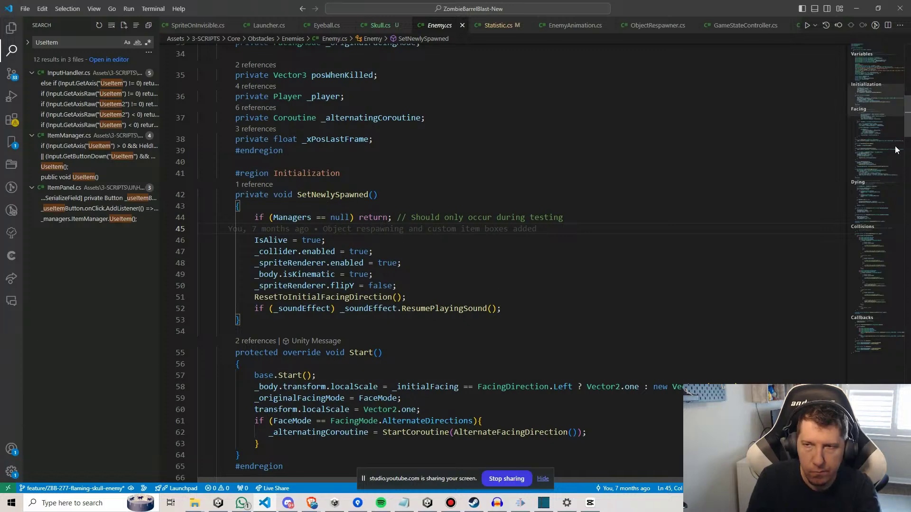
Follow OnObjectRespawn in Enemy.cs to SetNewlySpawned, change that method's modifiers to protected virtual, and save the file.
drag(868, 110, 873, 349)
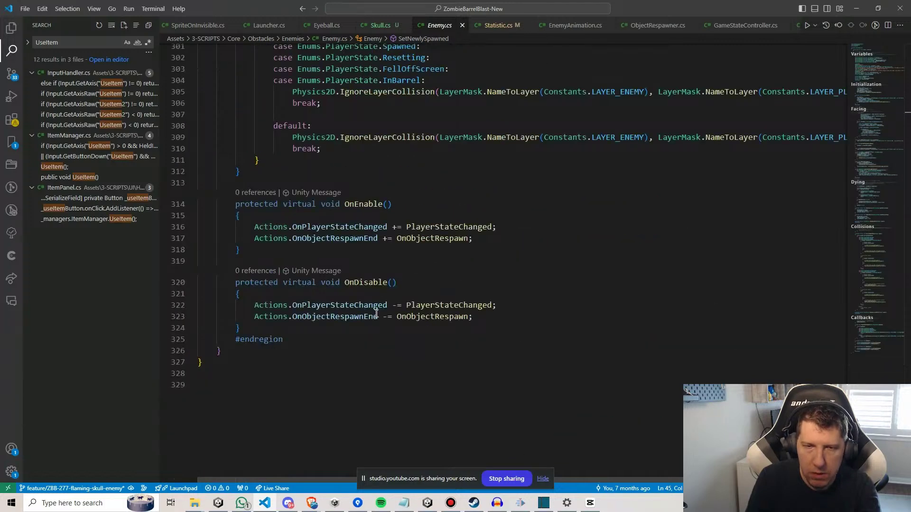
click(448, 324)
click(450, 318)
key(F12)
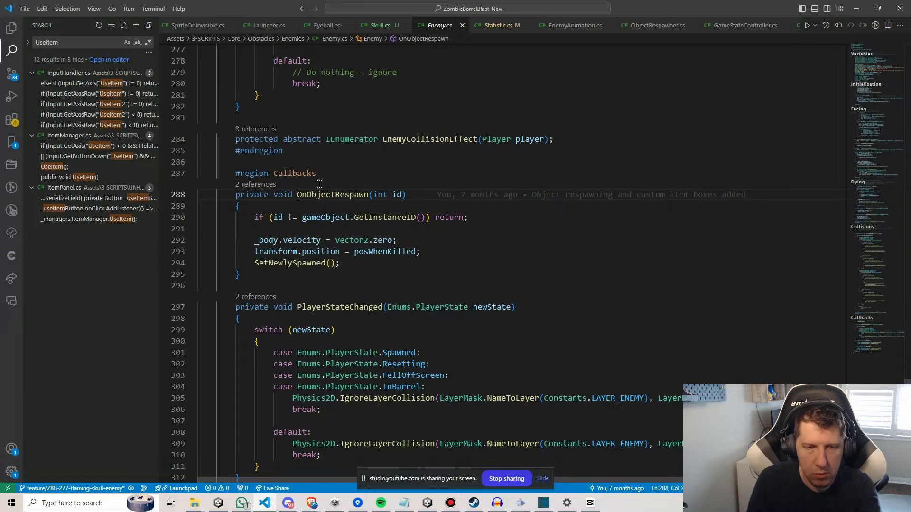
click(318, 263)
key(F12)
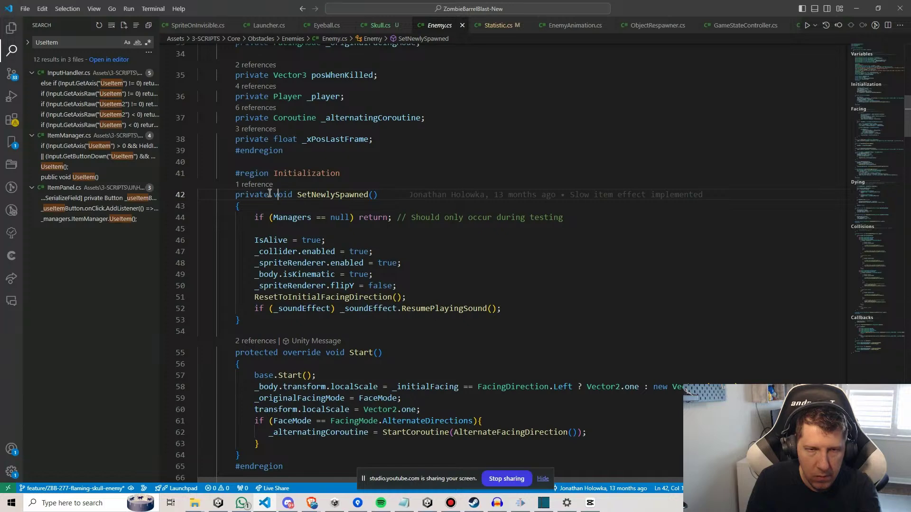
key(Home)
key(ctrl+Delete)
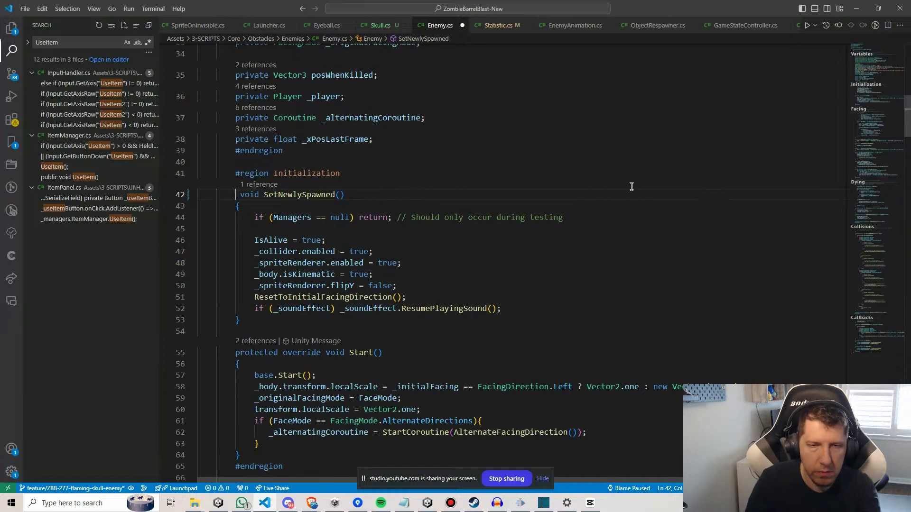
text(prote)
key(Tab)
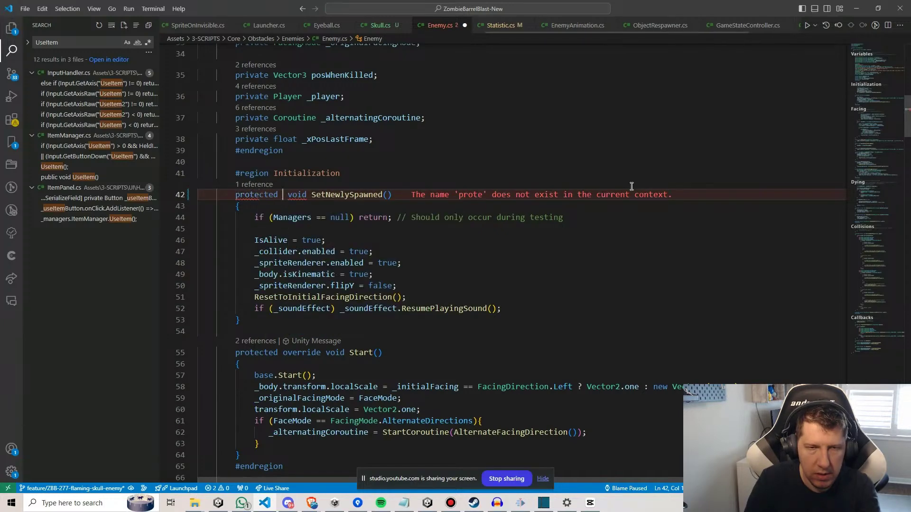
text(virtual)
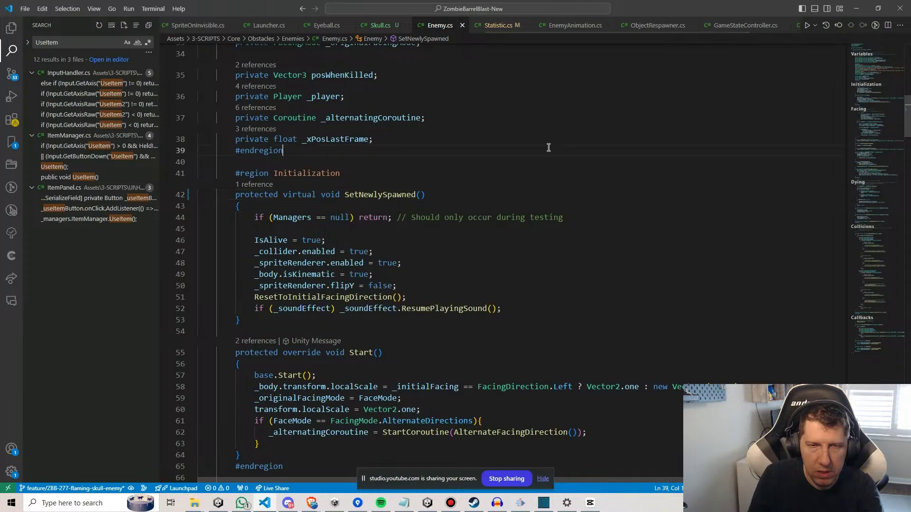
click(528, 153)
In Skull.cs, add a protected override of SetNewlySpawned() below EnemyDeathEffect.
click(380, 26)
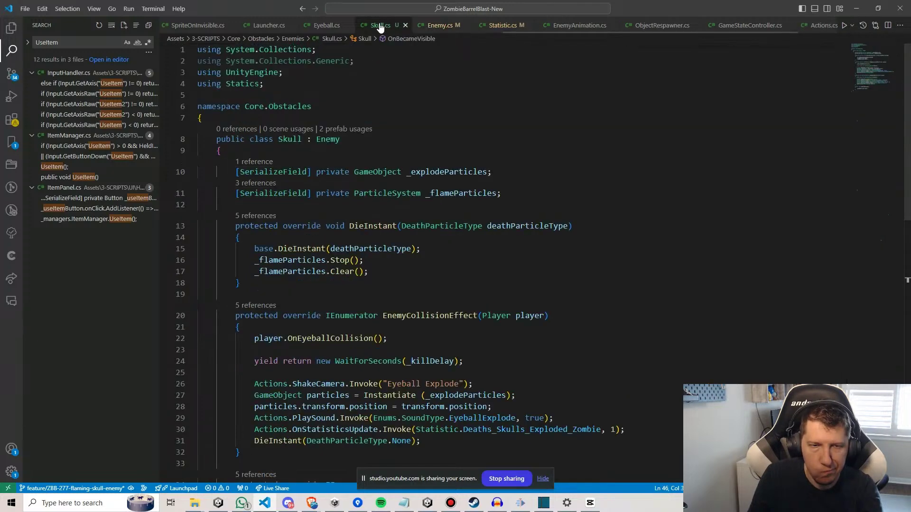
scroll(396, 247, down, 5)
scroll(278, 313, down, 2)
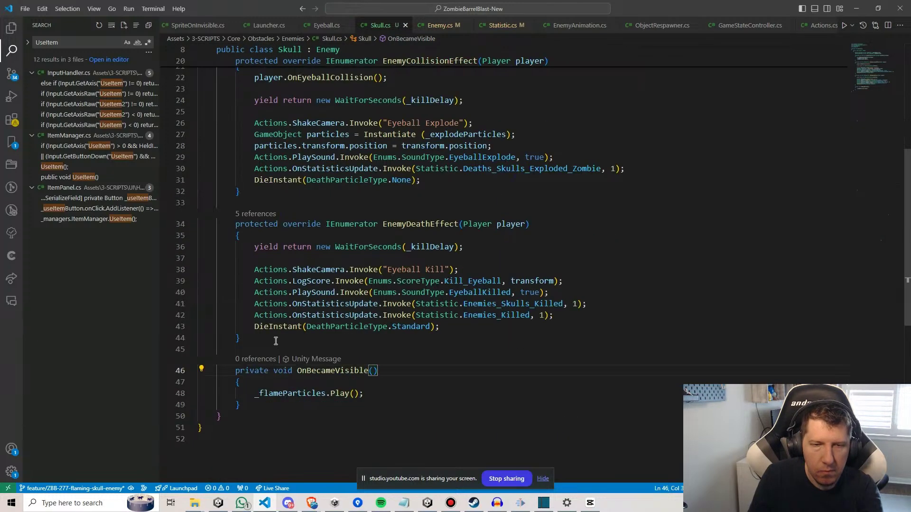
click(274, 338)
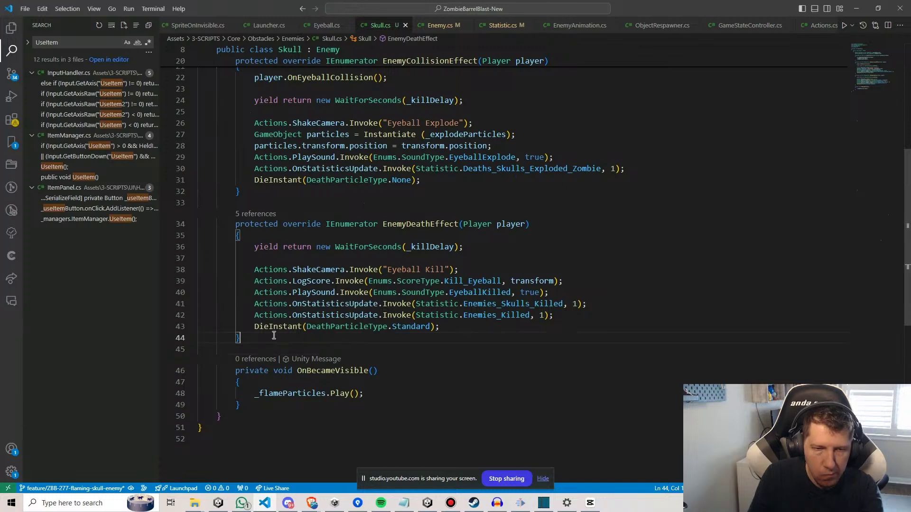
key(Return)
key(Return)
text(prote)
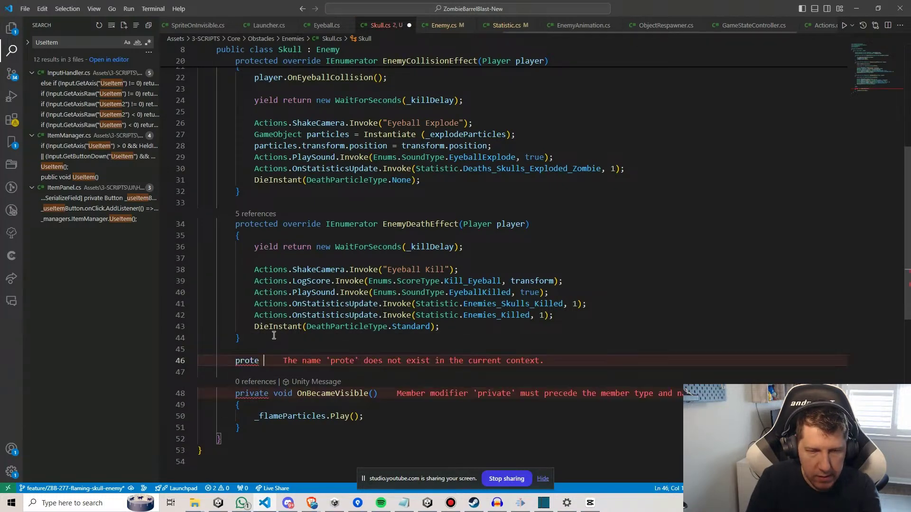
text(cted override)
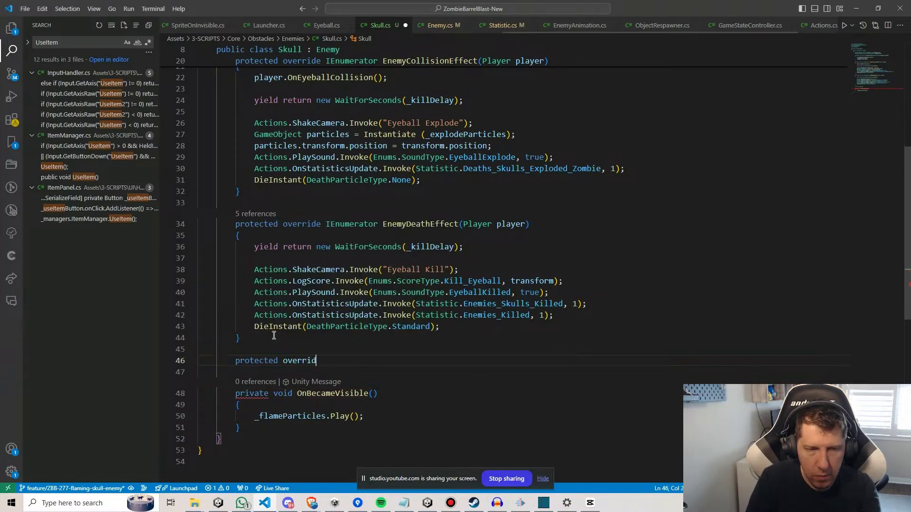
key(Down)
key(Down)
key(Down)
key(Down)
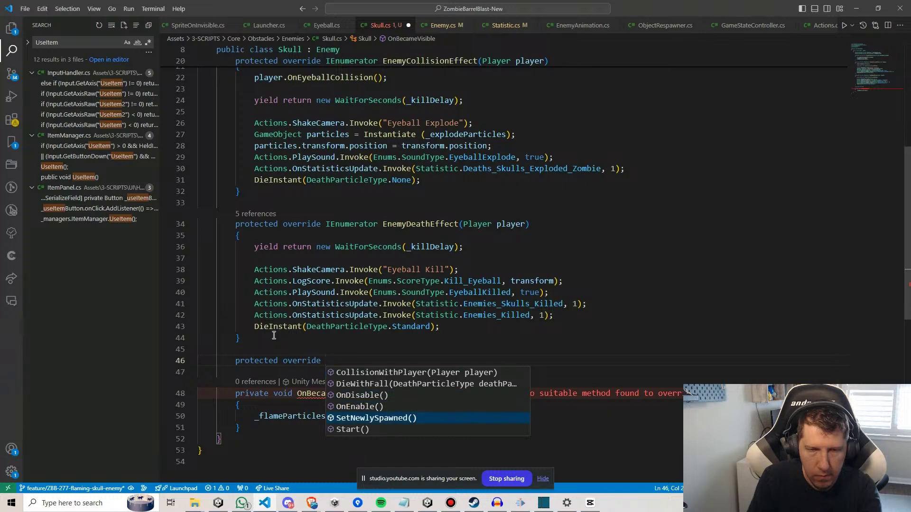
key(Return)
Move the _flameParticles.Play() call from OnBecameVisible into SetNewlySpawned, after the base.SetNewlySpawned() call.
scroll(273, 341, down, 2)
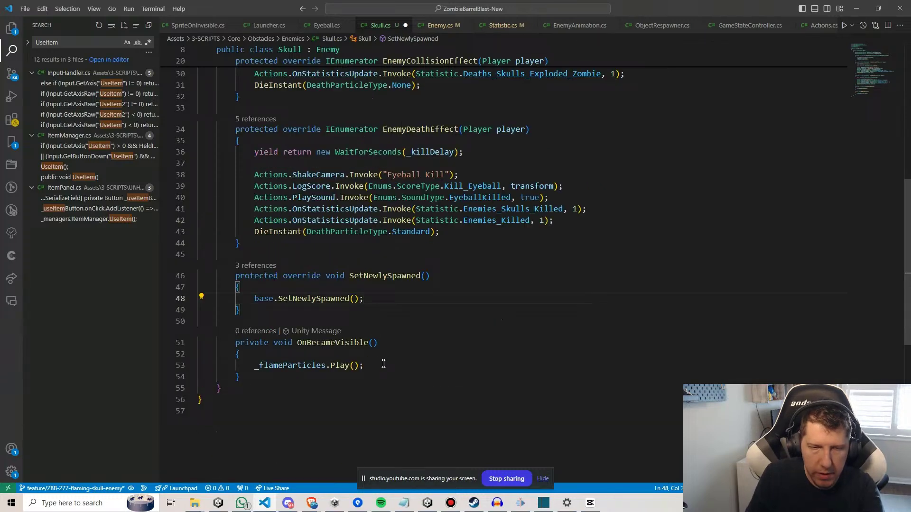
click(383, 364)
key(ctrl+x)
click(374, 299)
key(Return)
key(ctrl+v)
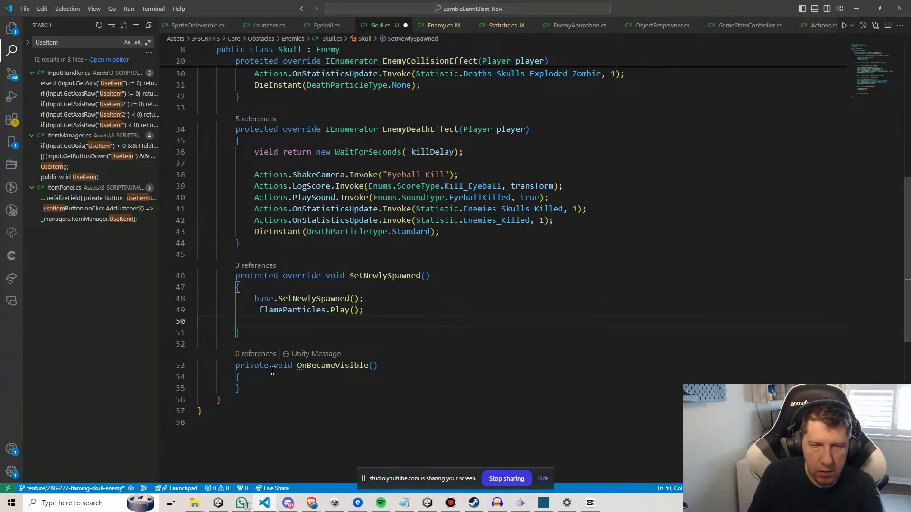
Delete the empty OnBecameVisible method and the blank line at the end of SetNewlySpawned, and save Skull.cs.
drag(264, 383, 271, 341)
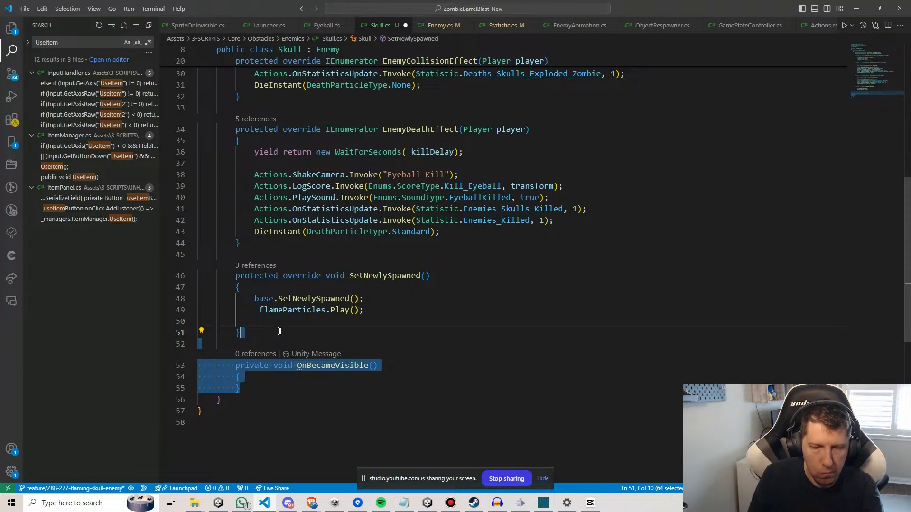
key(BackSpace)
key(BackSpace)
key(Up)
key(BackSpace)
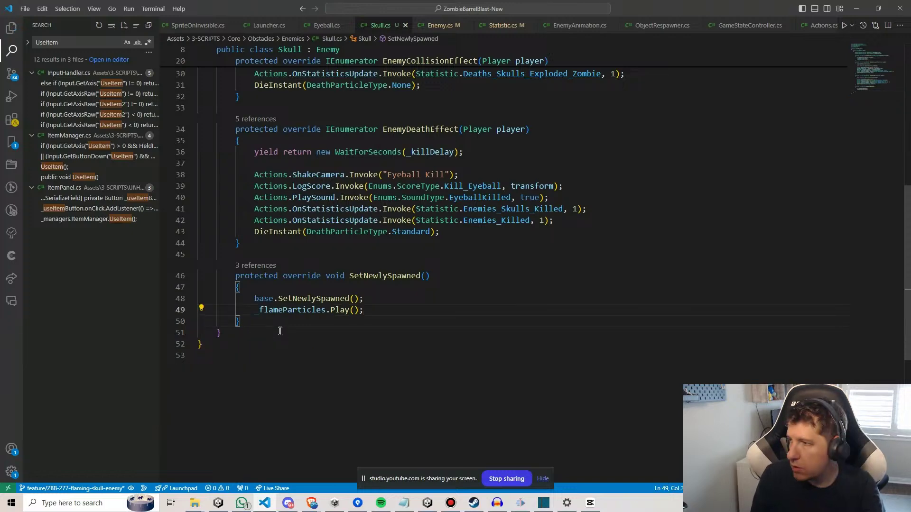
Switch to Unity and play-test the chasing skull's flames on death and respawn in the volcano sandbox, ending the test.
click(857, 4)
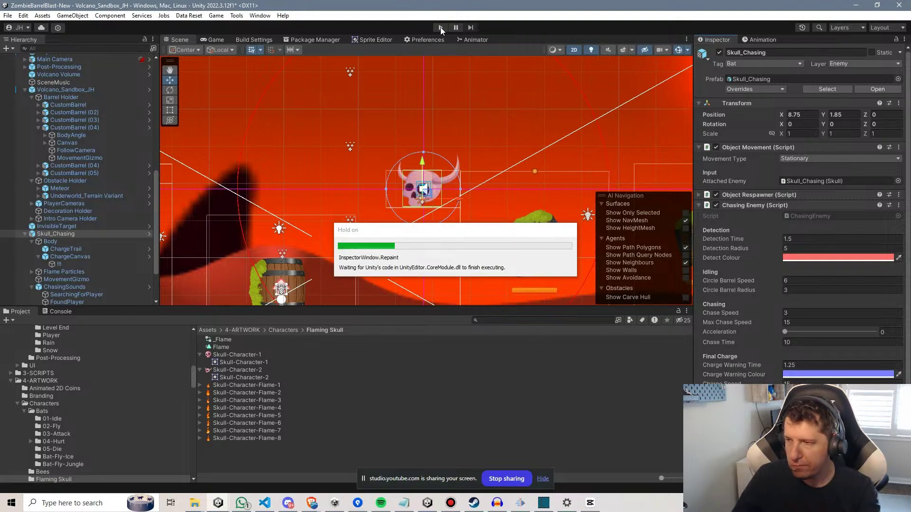
click(440, 27)
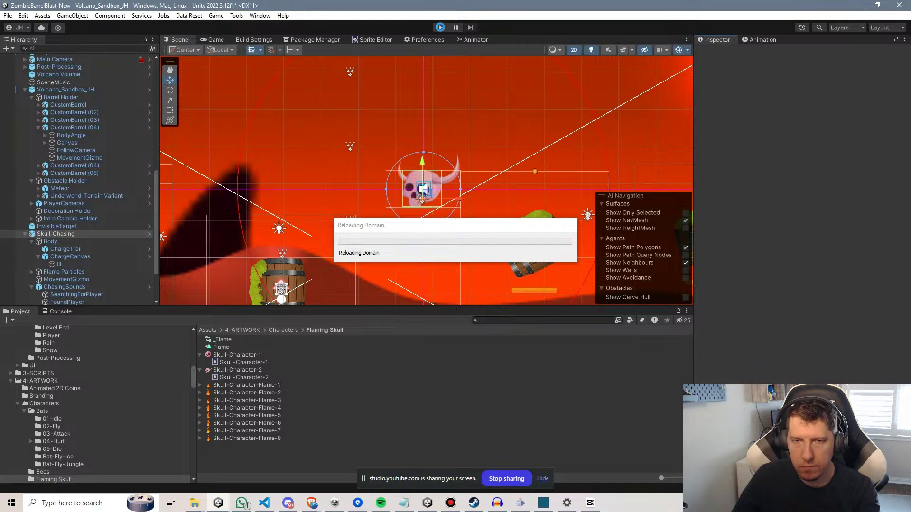
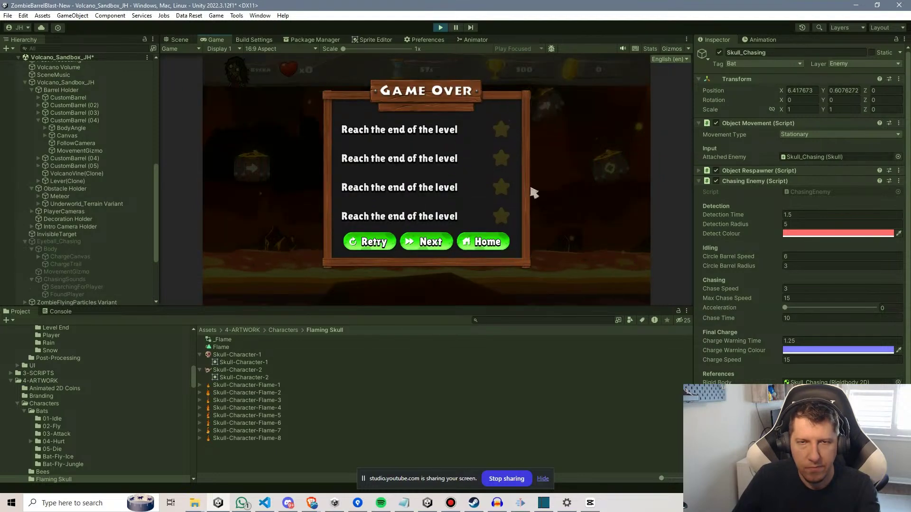
click(437, 27)
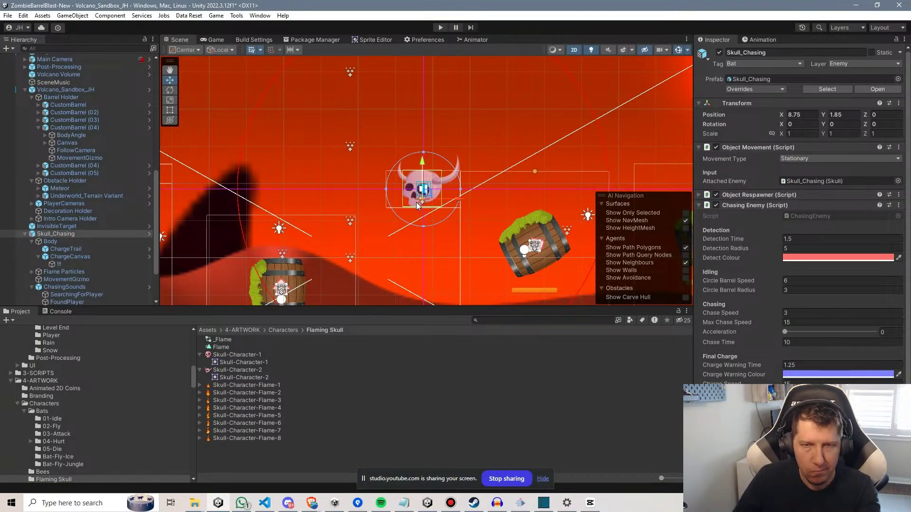
scroll(427, 203, up, 1)
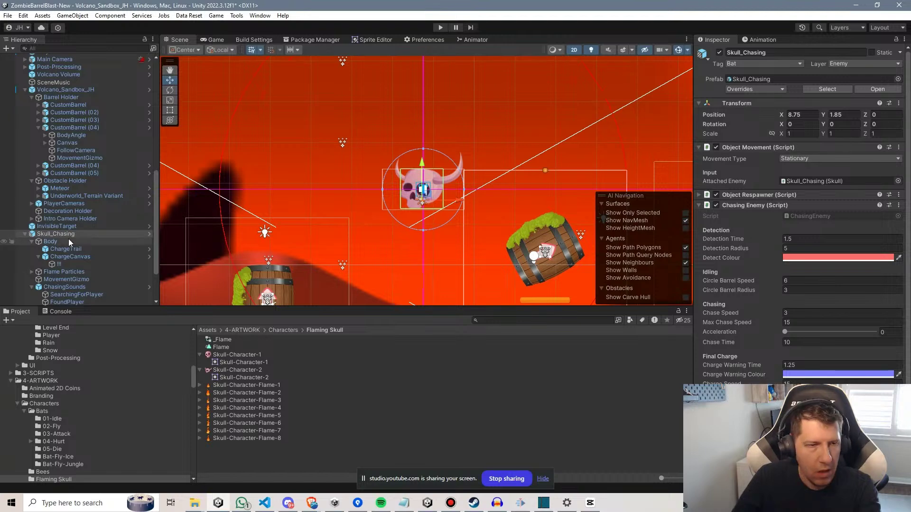
middle_drag(459, 170, 446, 144)
scroll(447, 218, down, 2)
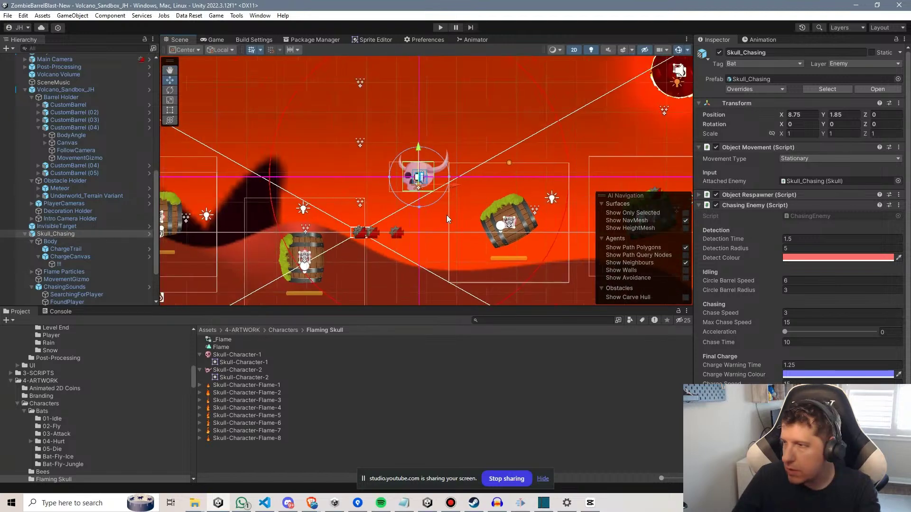
scroll(446, 215, up, 2)
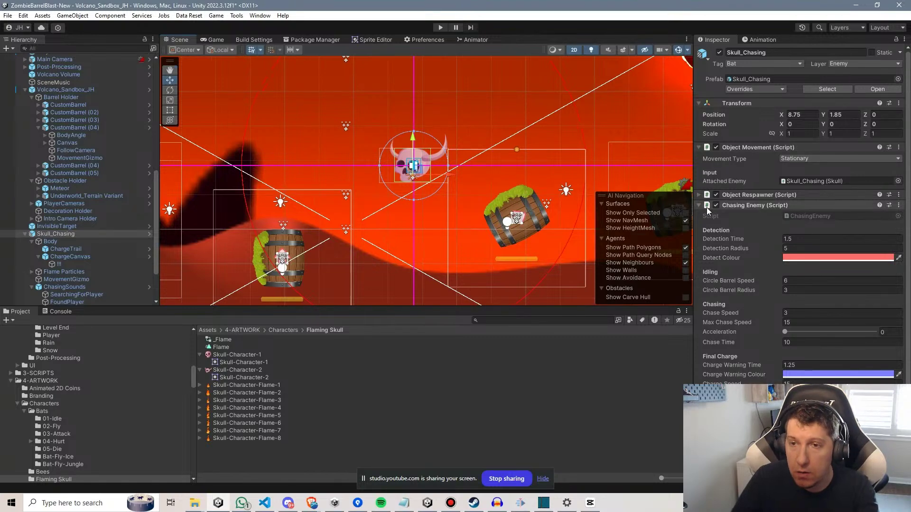
Open the ChasingEnemy script attached to the Skull_Chasing object in Visual Studio Code.
click(829, 216)
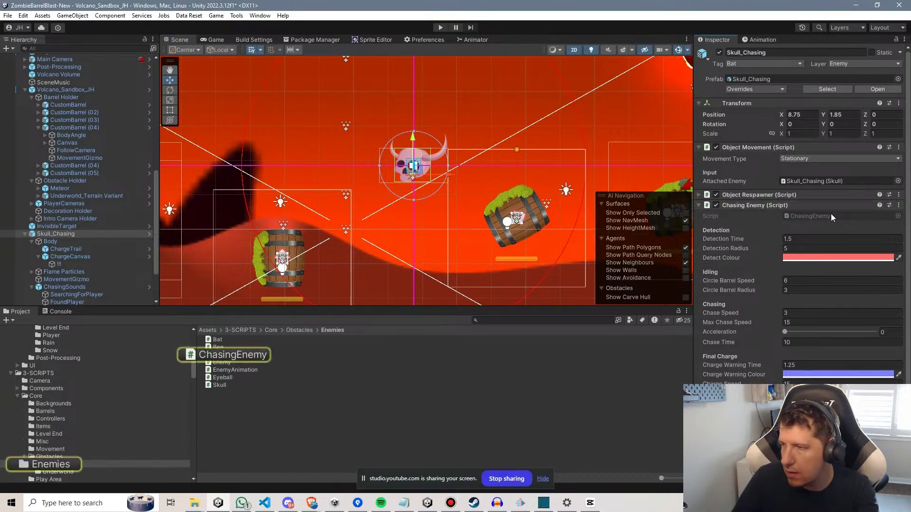
double_click(830, 215)
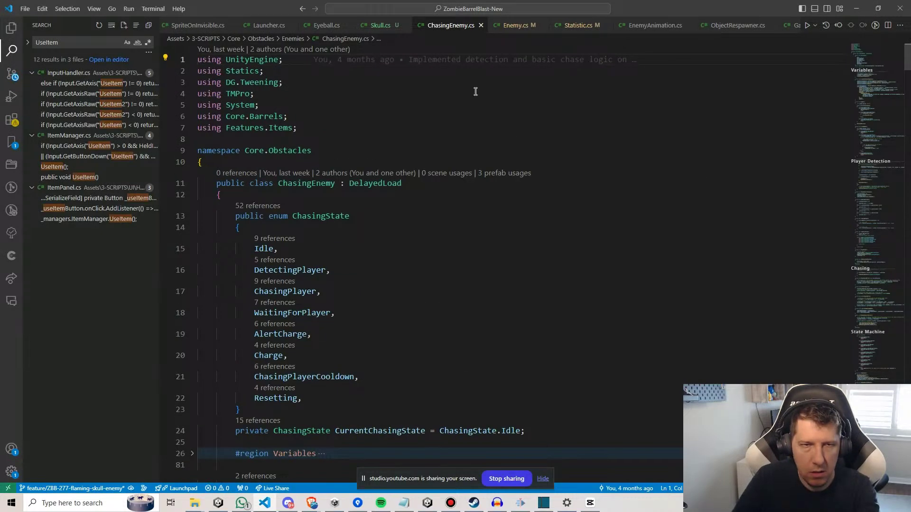
click(856, 8)
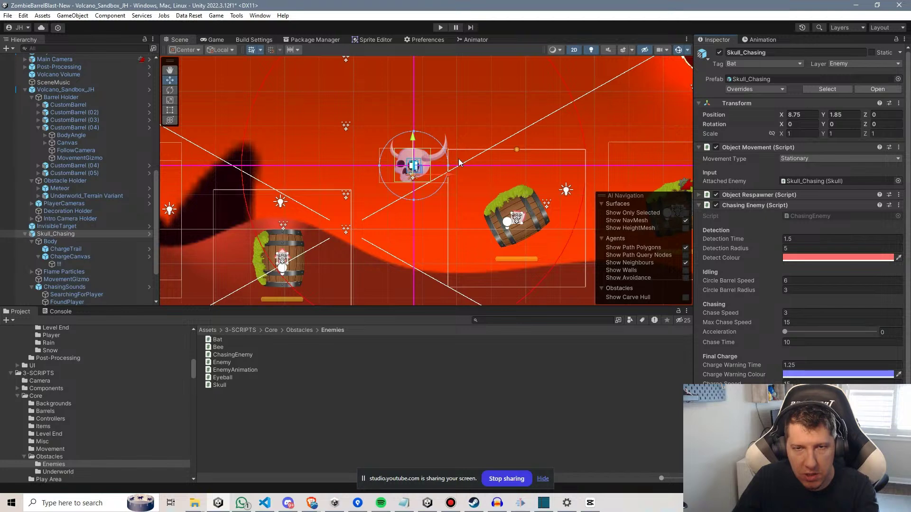
scroll(458, 162, down, 2)
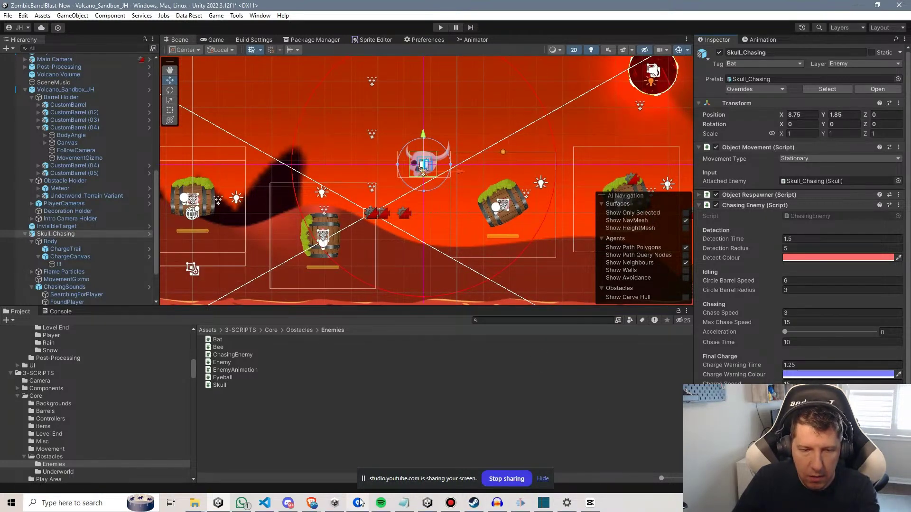
click(266, 503)
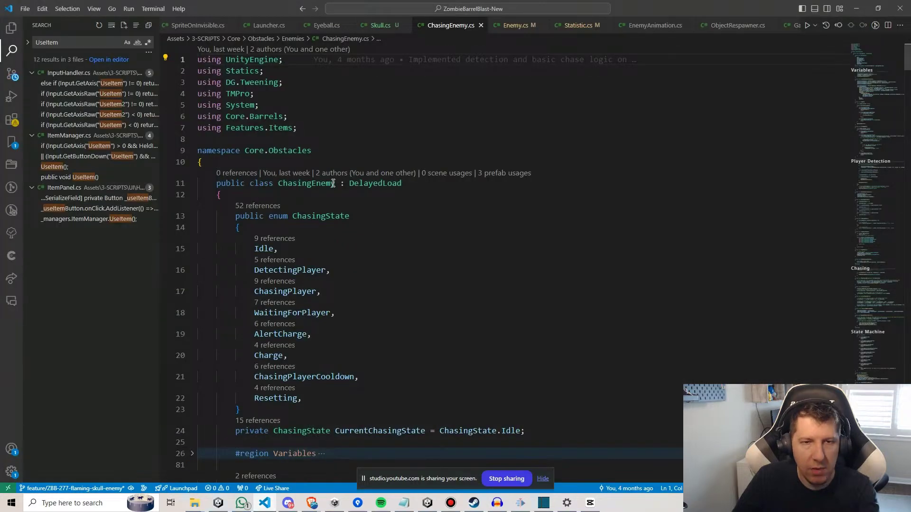
Expand the Variables region and collapse the ChasingState enum in ChasingEnemy.cs.
scroll(295, 213, down, 5)
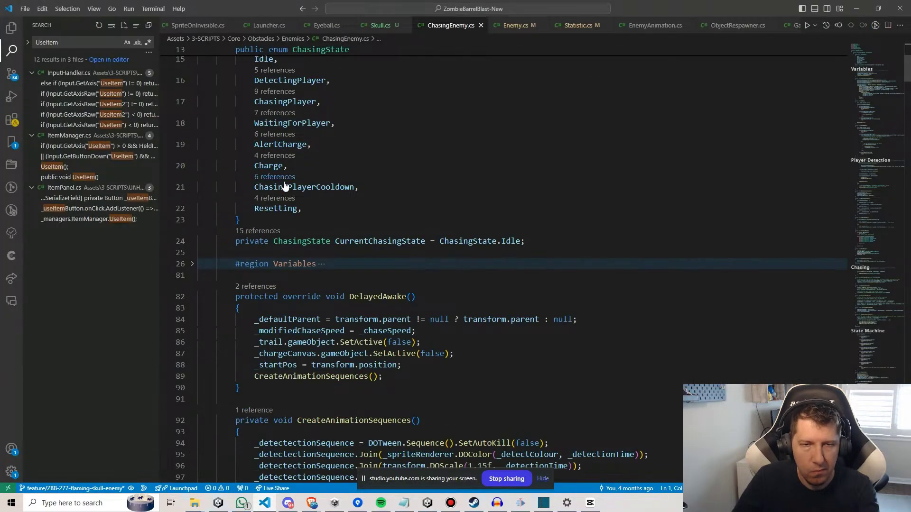
scroll(353, 240, up, 4)
scroll(363, 239, down, 3)
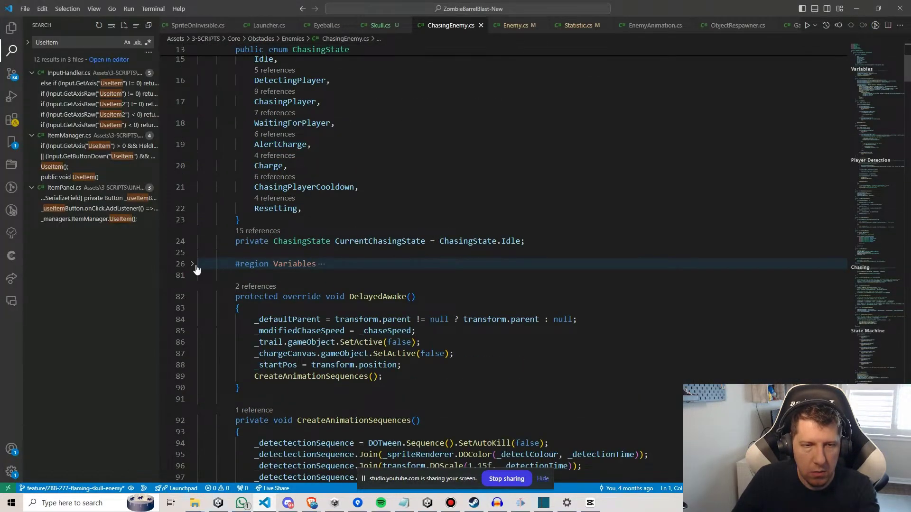
click(192, 264)
scroll(372, 242, up, 4)
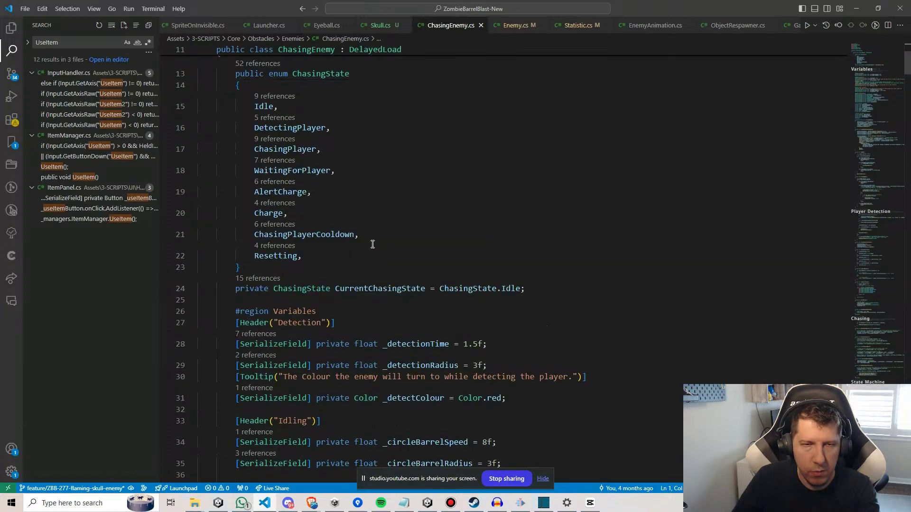
click(192, 194)
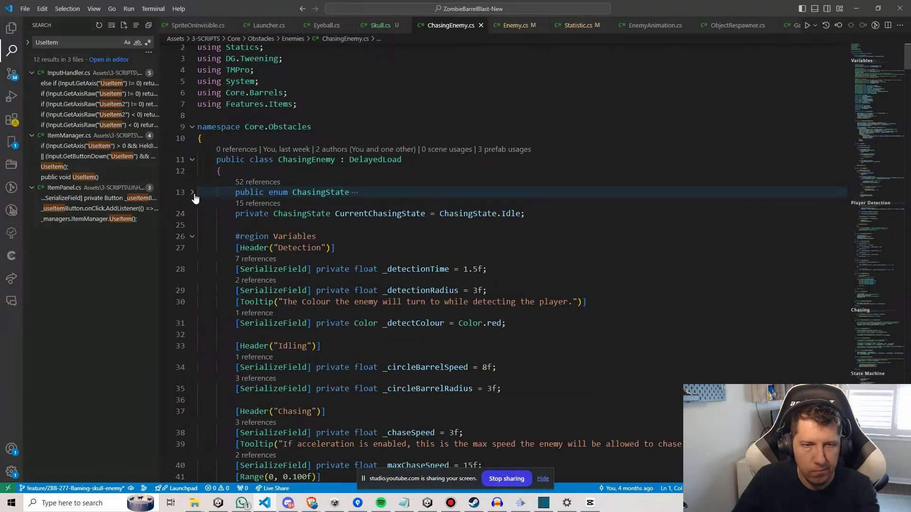
scroll(356, 190, down, 4)
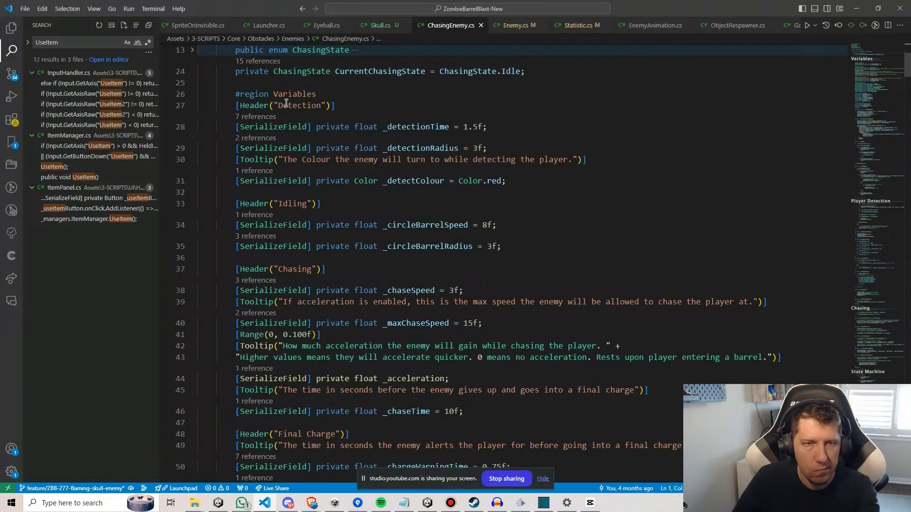
Add a serialized private bool field named _inverseChaseStart directly below _detectColour in the Detection variables.
click(551, 182)
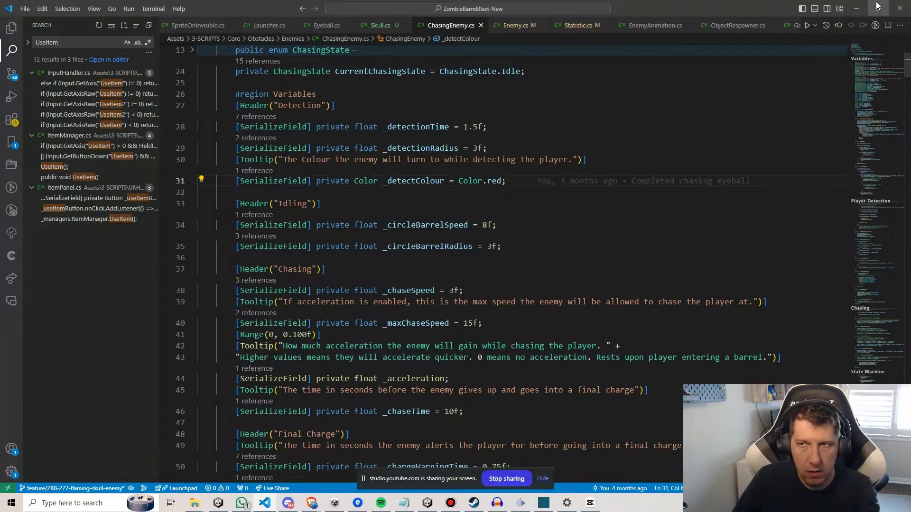
click(856, 8)
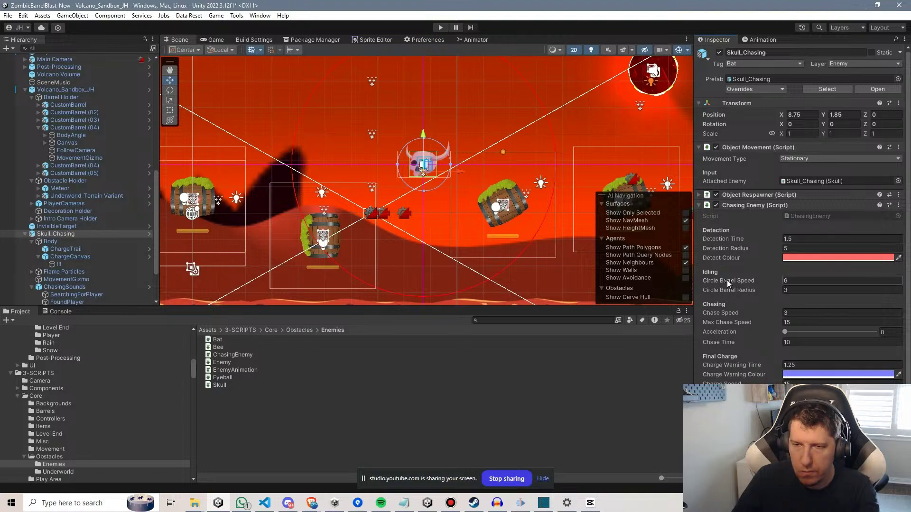
click(856, 6)
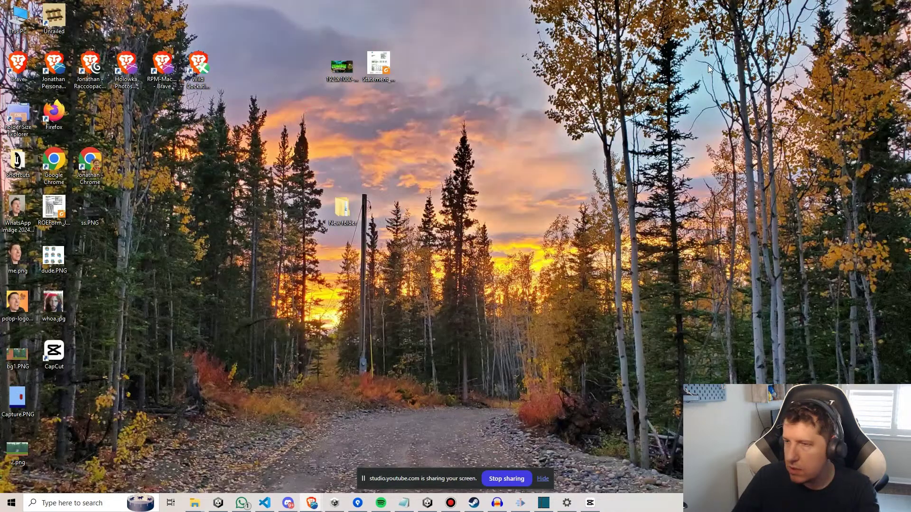
click(265, 503)
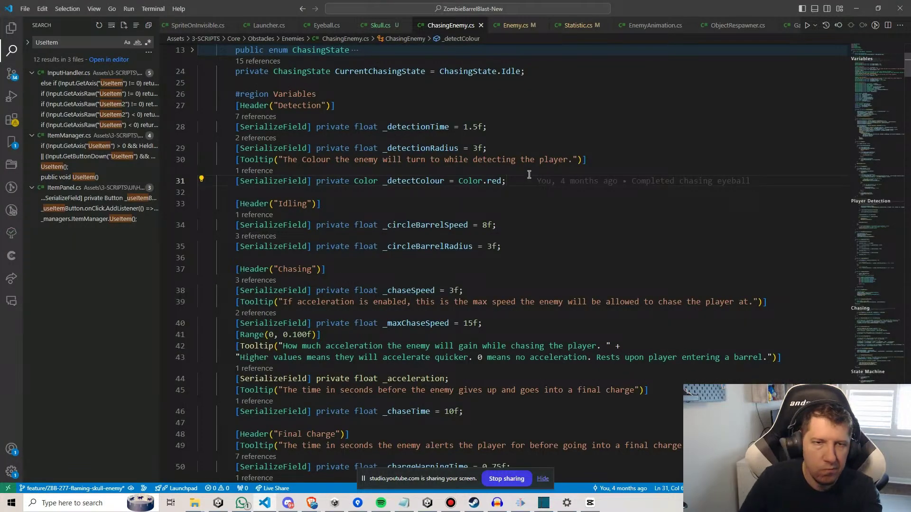
key(Return)
text([serializeField] private bool)
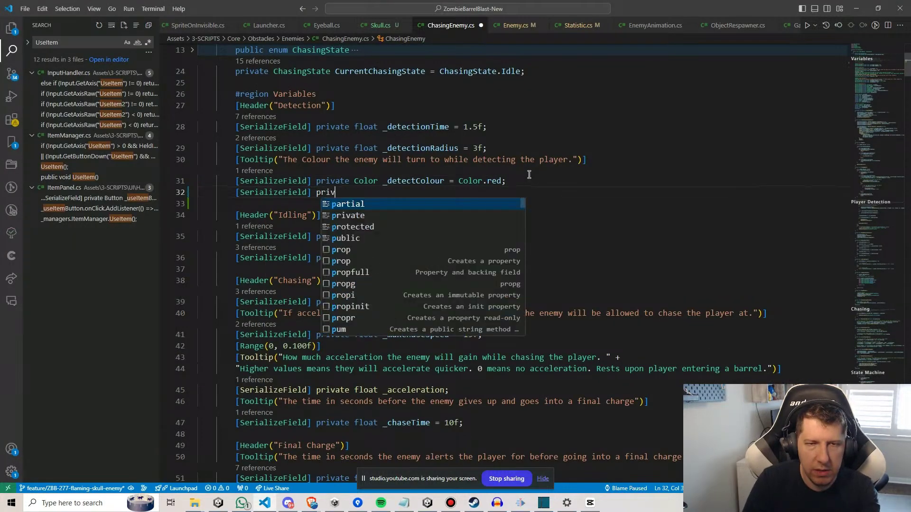
text( _)
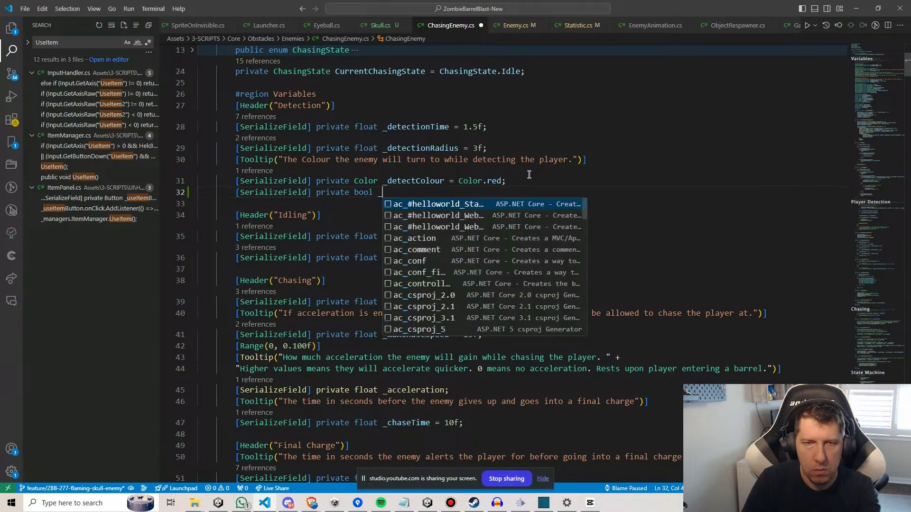
text(inverseCha)
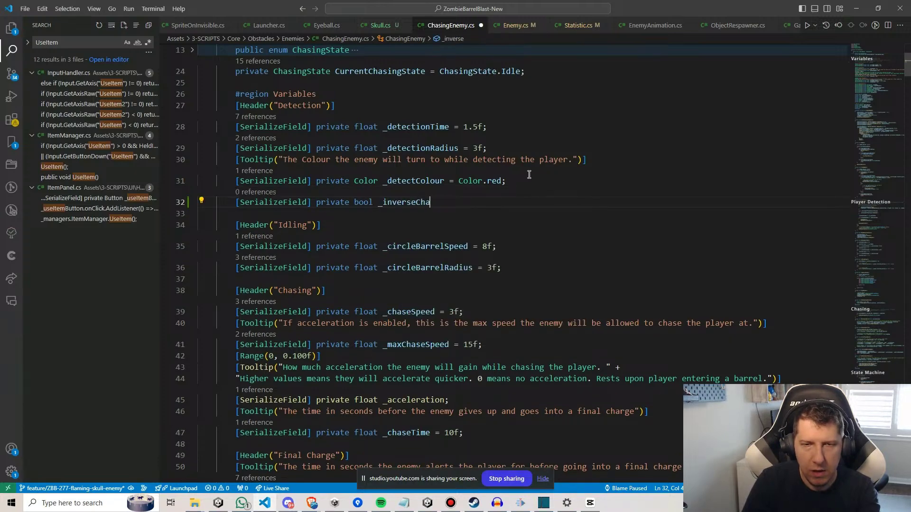
text(seStar)
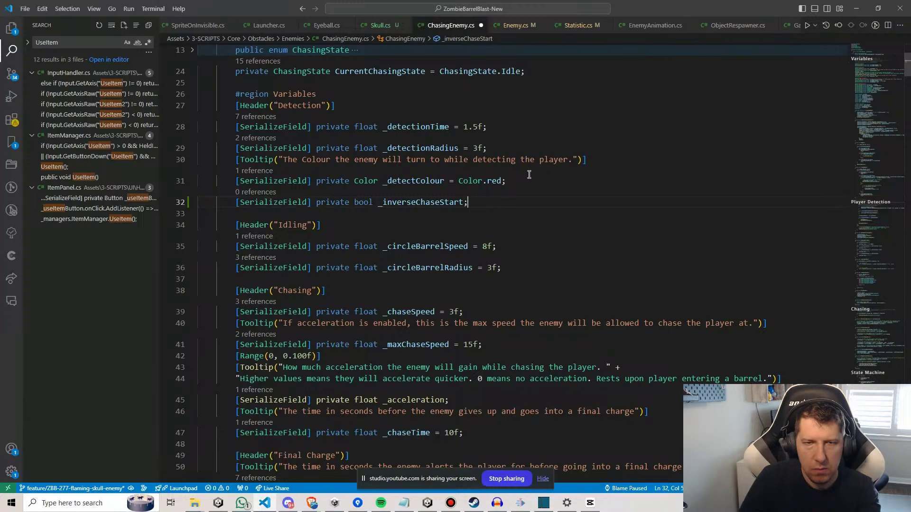
text(t;)
Give _inverseChaseStart the tooltip "If true, the chase will begin when the player has exited the detection radius." and save the script.
key(Up)
key(End)
key(Return)
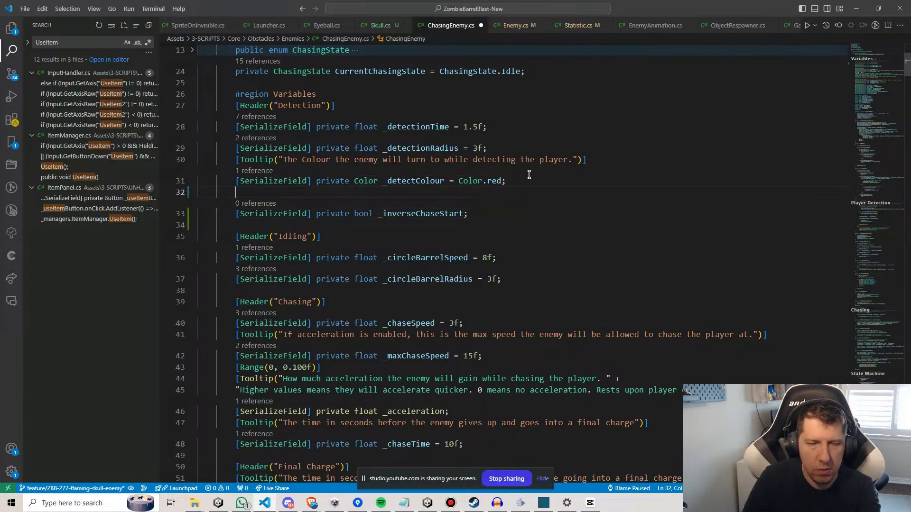
text([Tooltip("If )
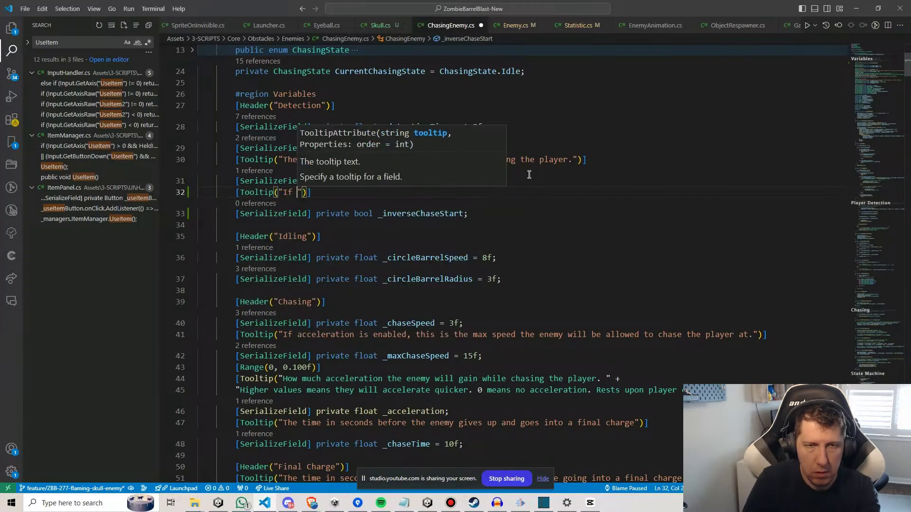
text(true, )
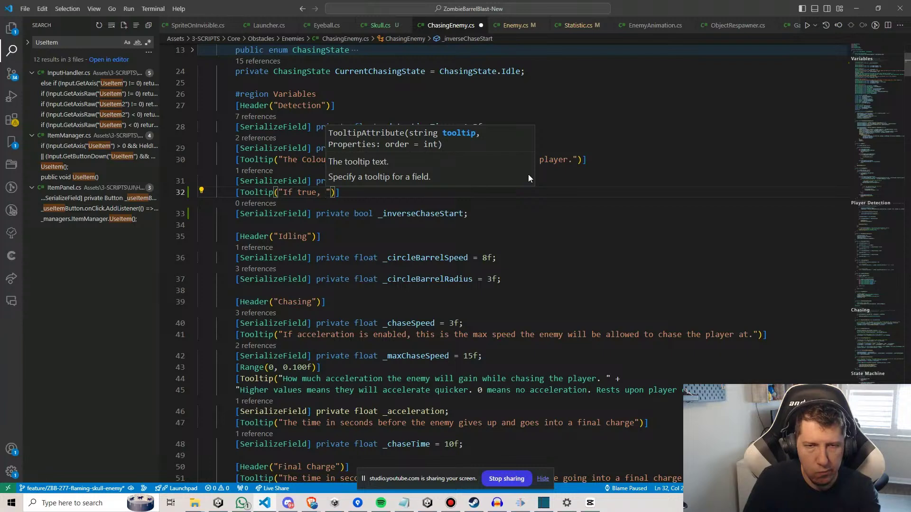
text(the chase will )
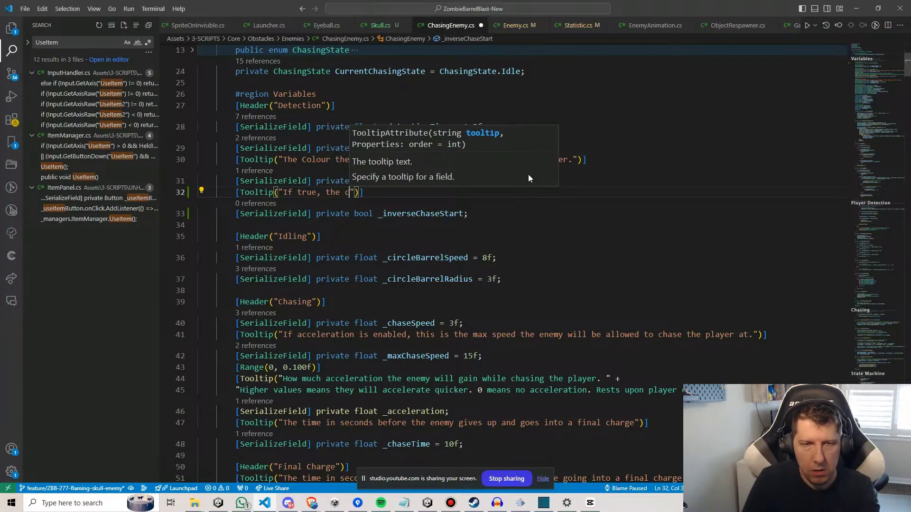
text(begin when the player )
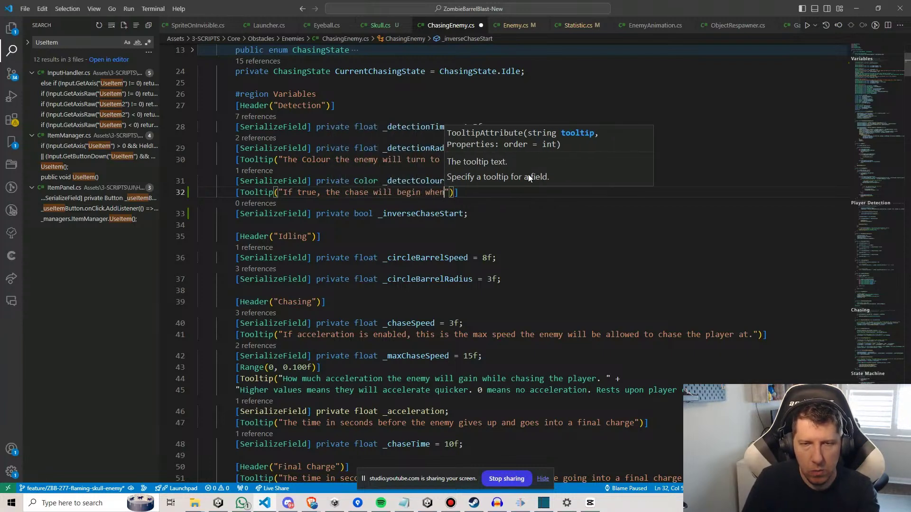
text(has exite)
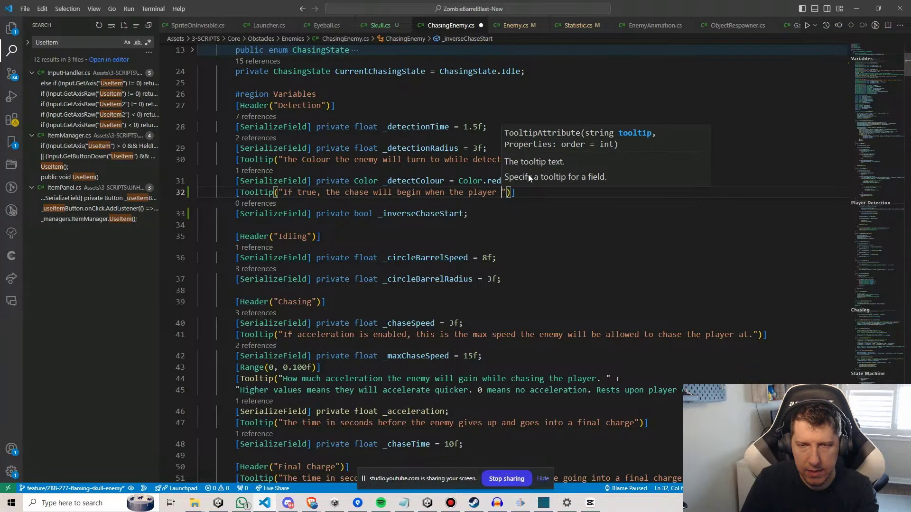
text(d the detection radiu)
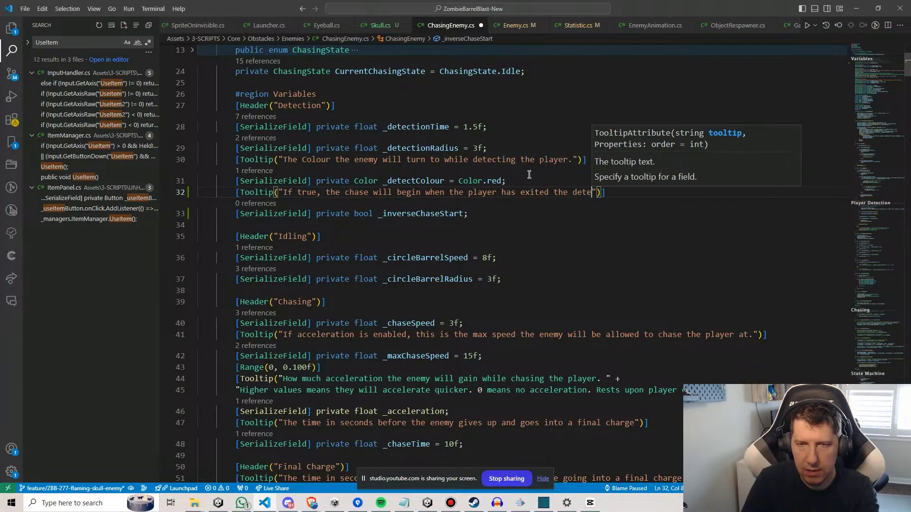
text(s.)
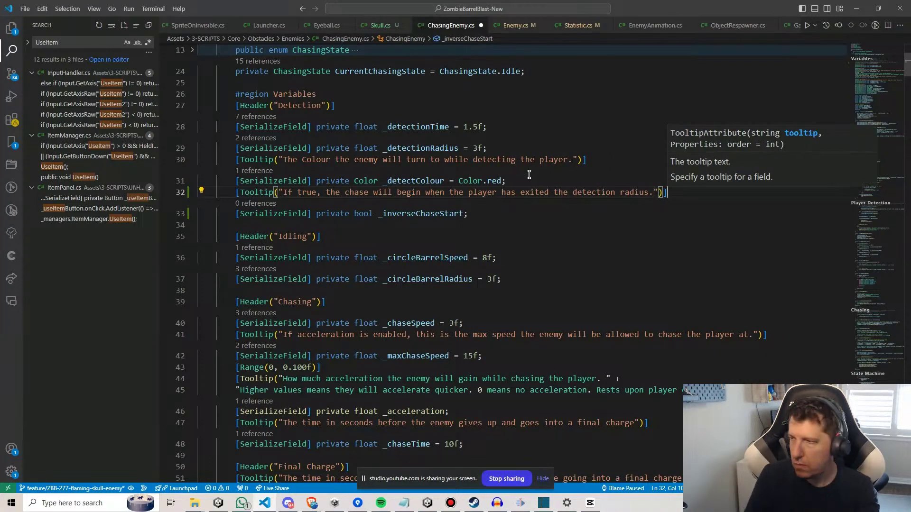
key(ctrl+s)
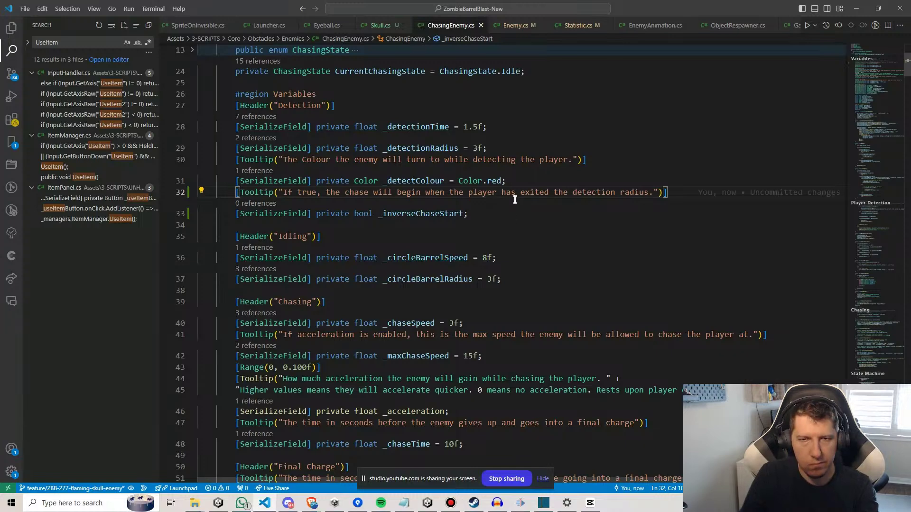
Declare a private bool field named _spottedPlayer directly below _visibleDuringChase in the Variables region.
drag(878, 64, 872, 182)
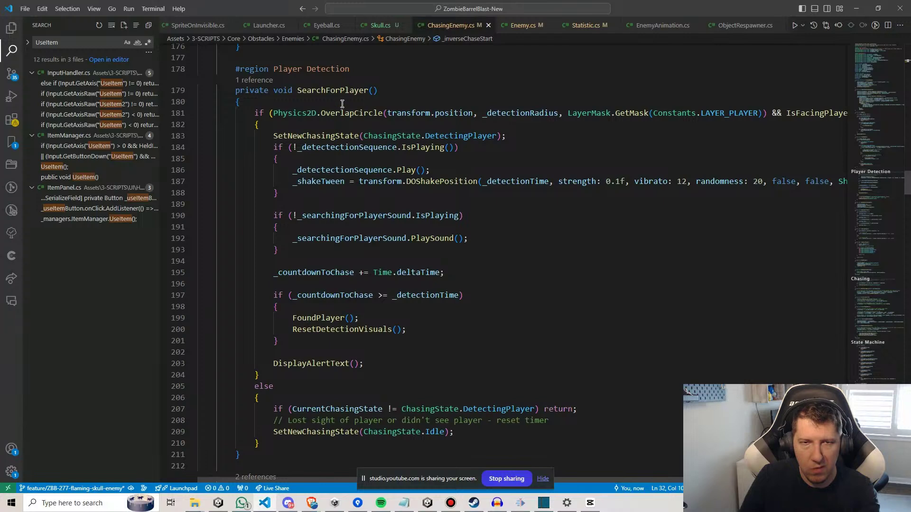
drag(344, 113, 449, 113)
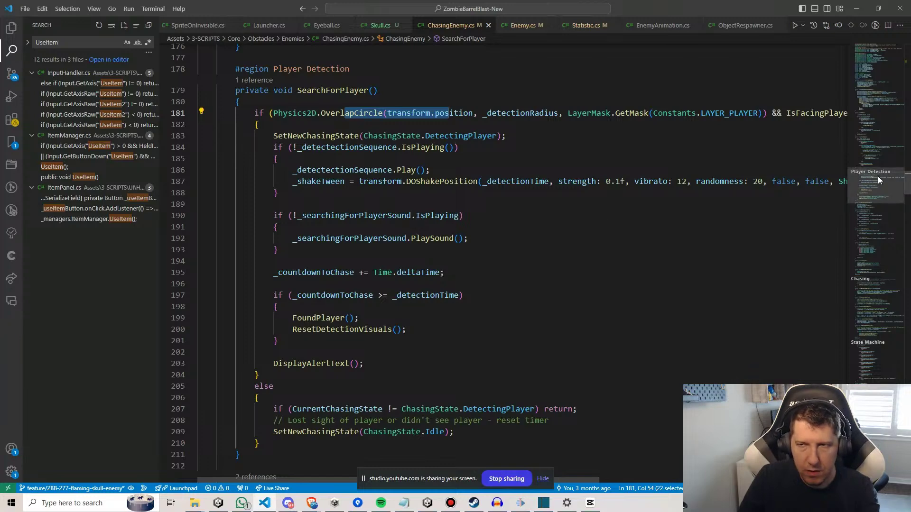
drag(873, 72, 881, 100)
click(401, 365)
key(Return)
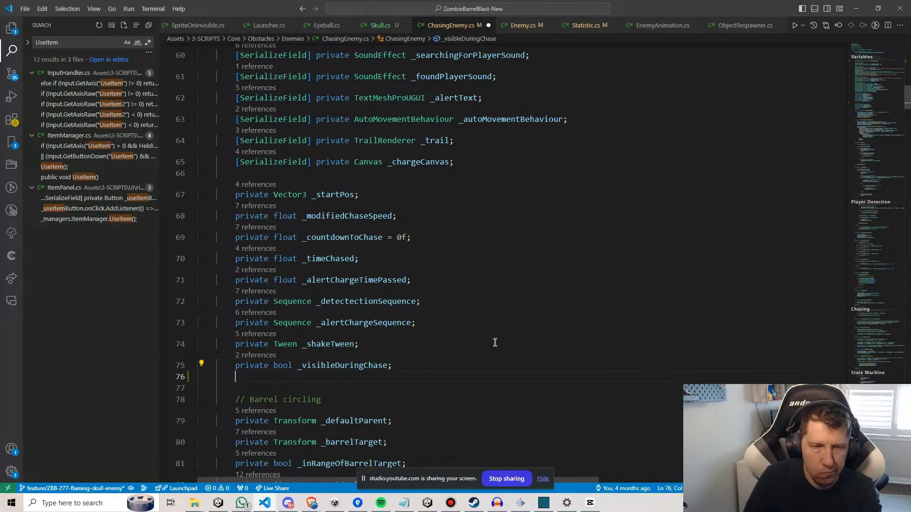
text(private bool _)
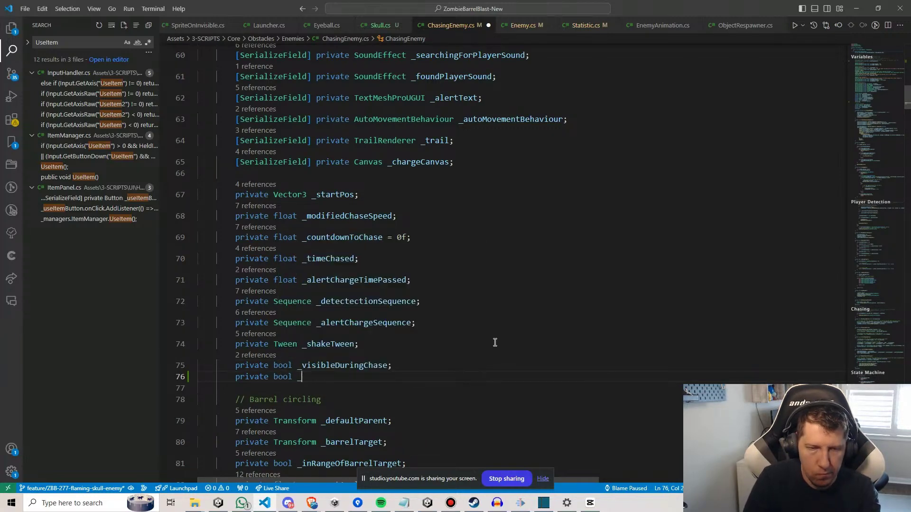
text(spottedPlayer)
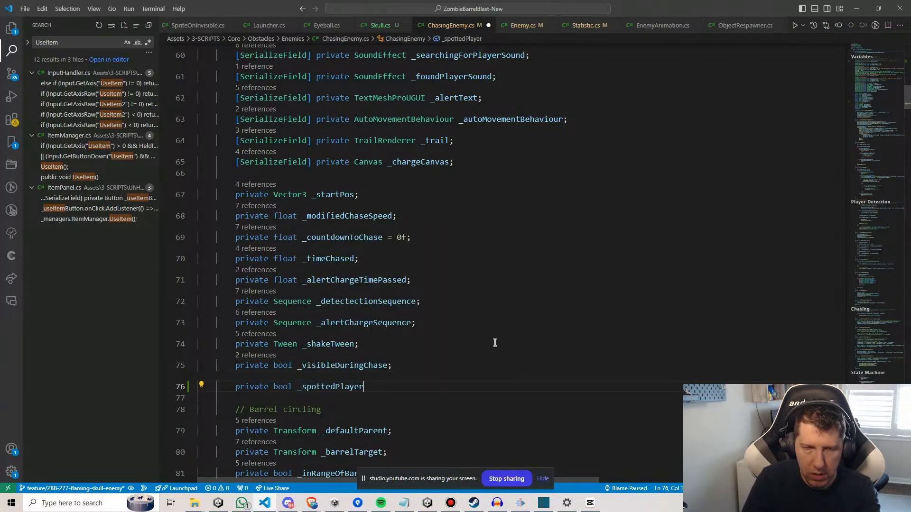
End the _spottedPlayer declaration and give it the trailing comment "Only used for inverse chase detection".
text(; // O)
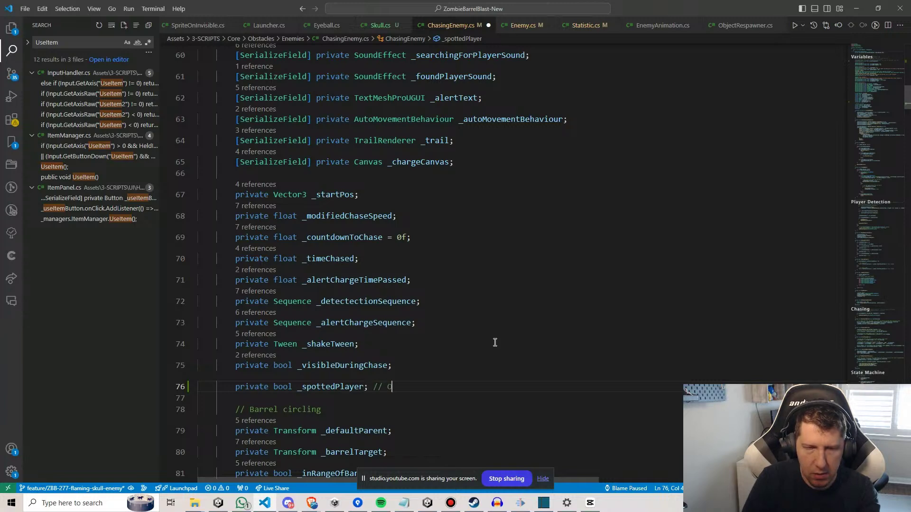
text(nly used for inverse)
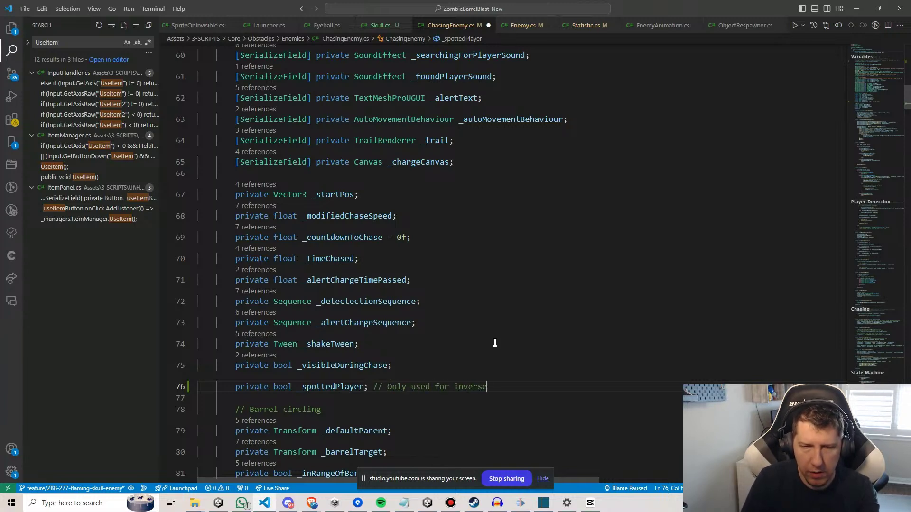
text( chase detecti)
key(ctrl+BackSpace)
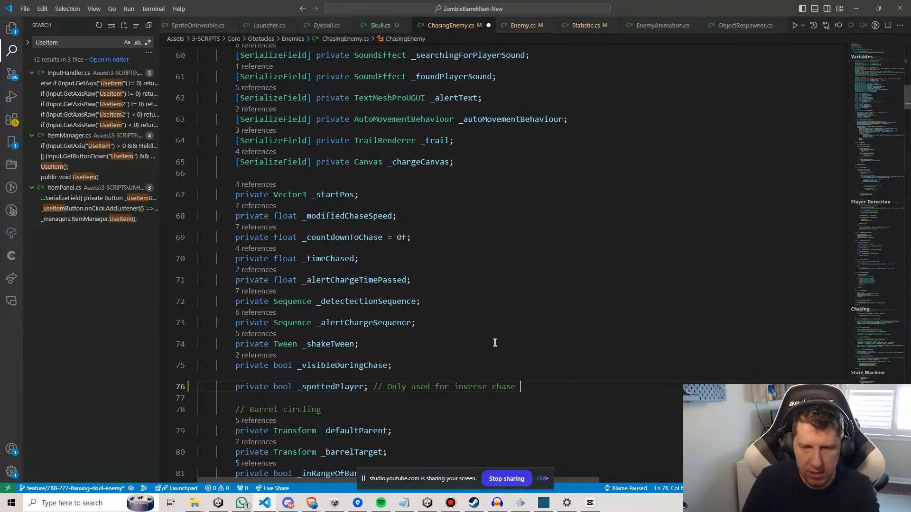
text(detection)
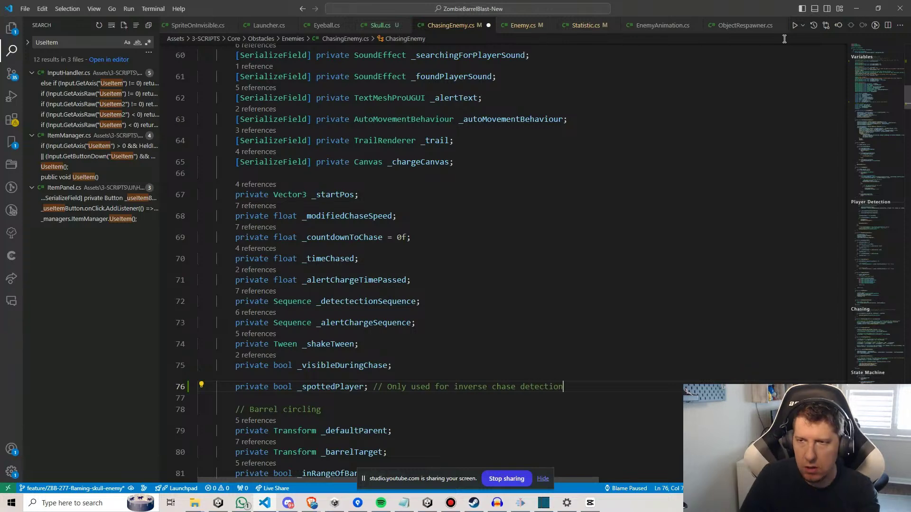
Set _spottedPlayer to true at the end of the HandleDetectingPlayer method.
drag(875, 97, 875, 178)
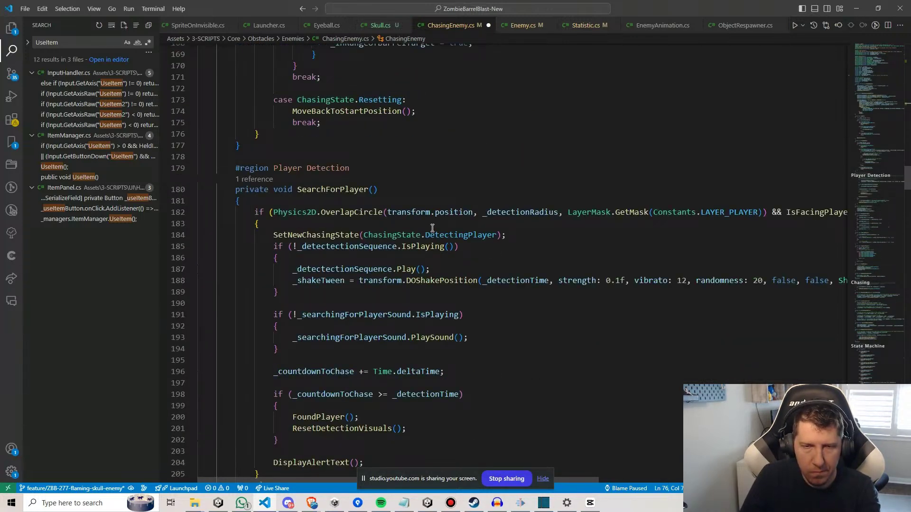
click(307, 235)
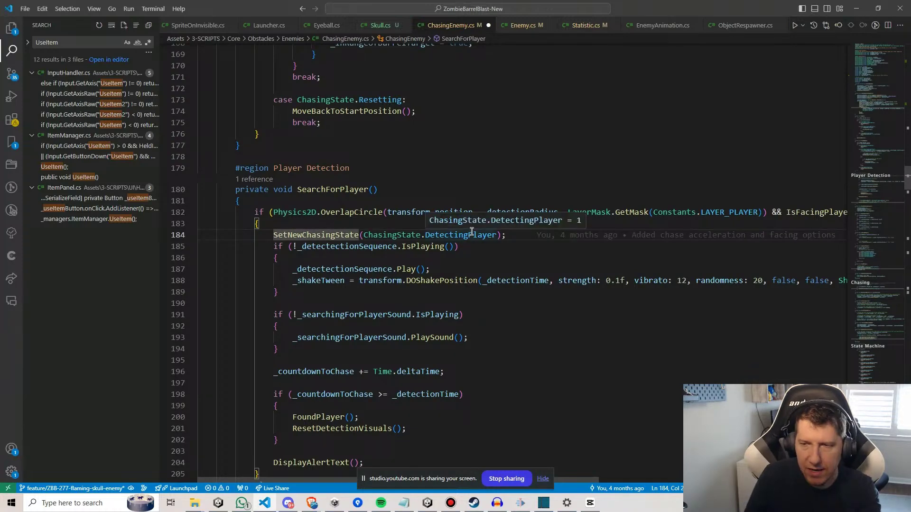
drag(875, 165, 884, 306)
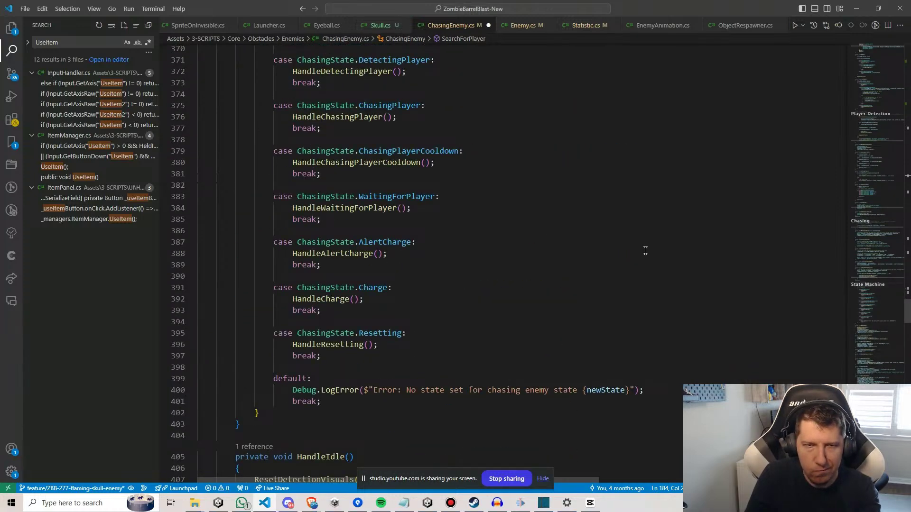
scroll(375, 124, up, 3)
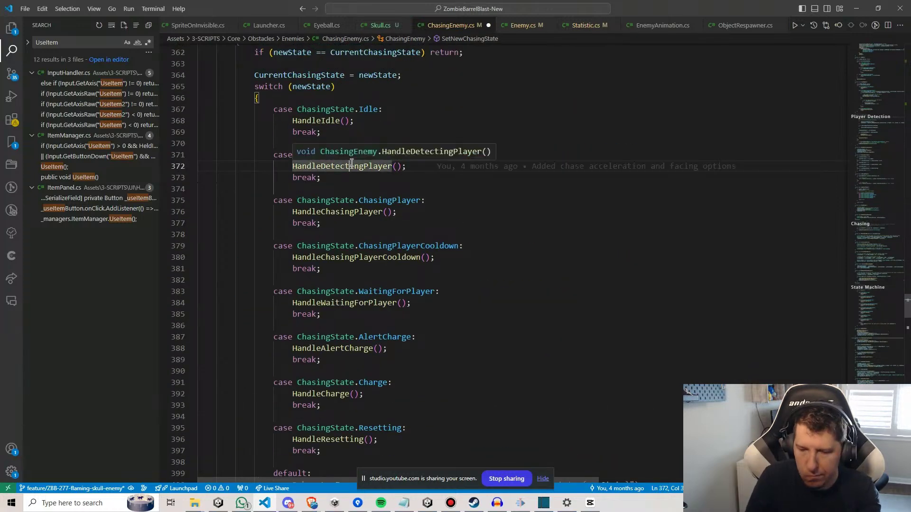
ctrl+click(351, 167)
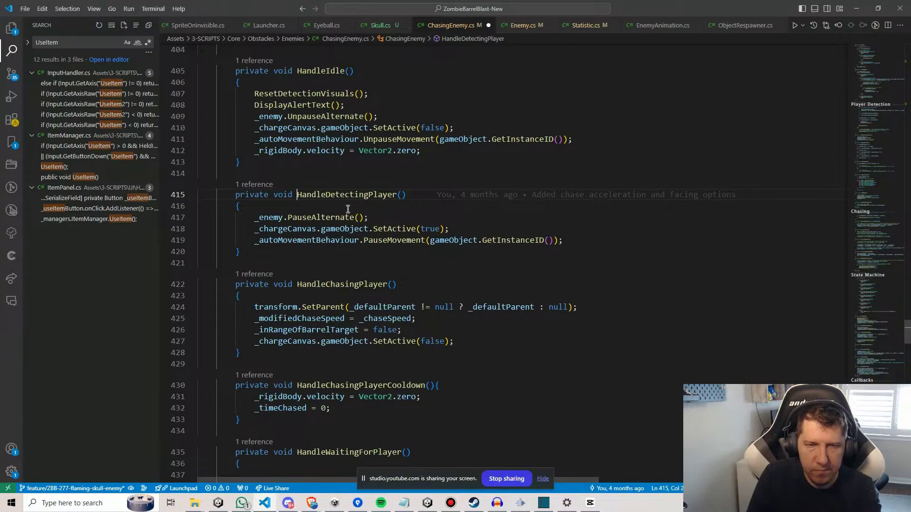
click(529, 229)
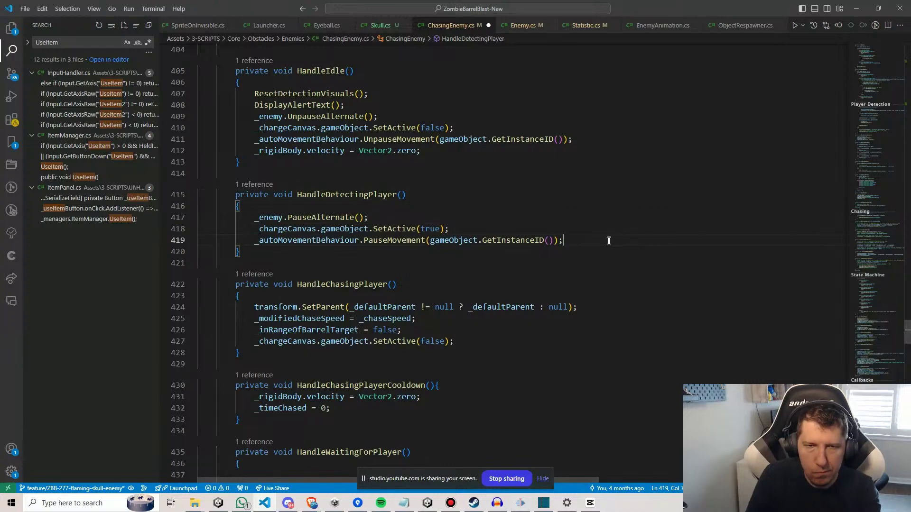
key(Return)
text(_spottedPlayer )
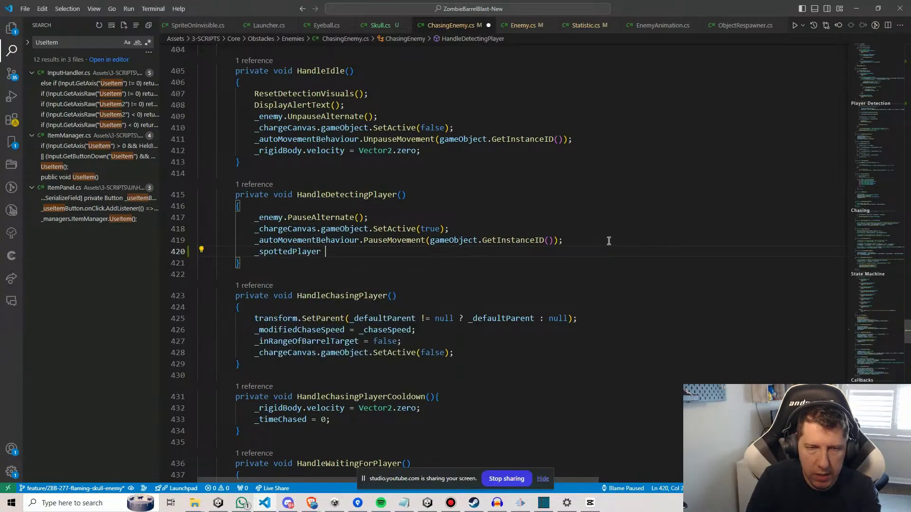
text(= true;)
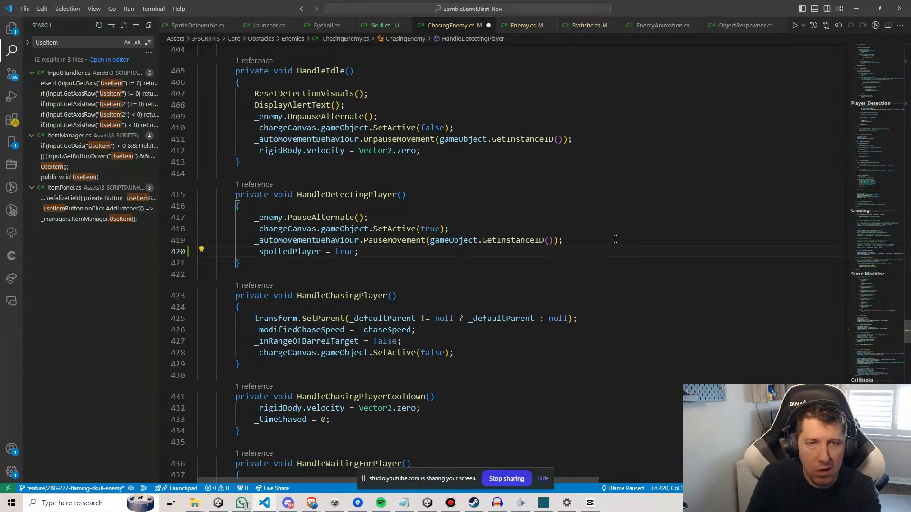
Try resetting _spottedPlayer to false at the end of the HandleIdle method.
scroll(615, 239, up, 2)
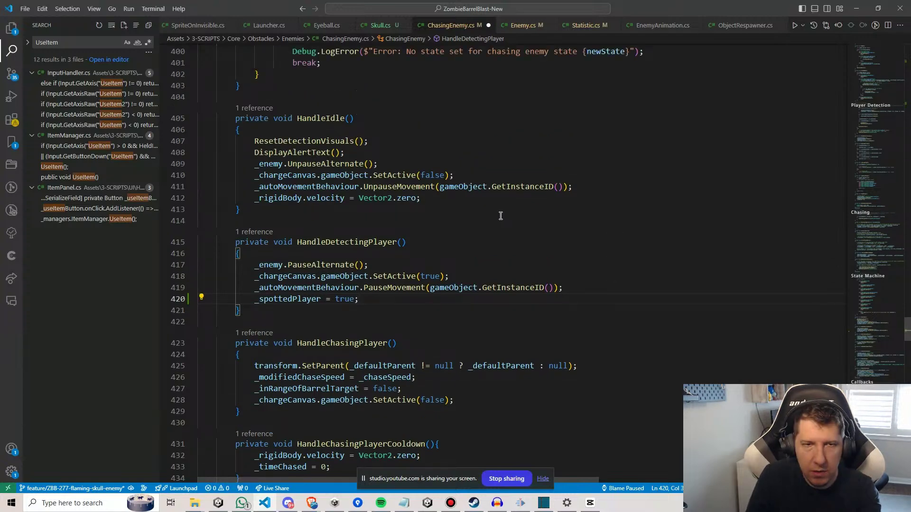
scroll(501, 216, up, 5)
scroll(397, 260, down, 3)
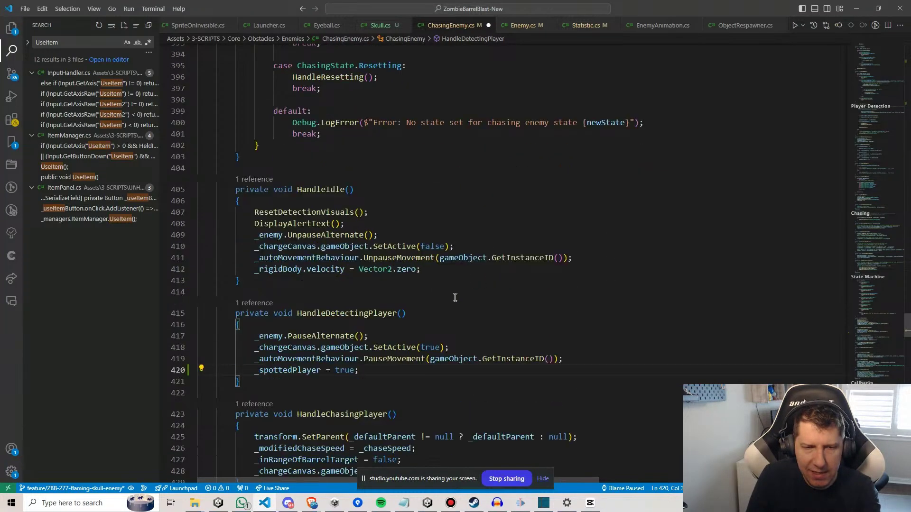
click(444, 247)
key(Return)
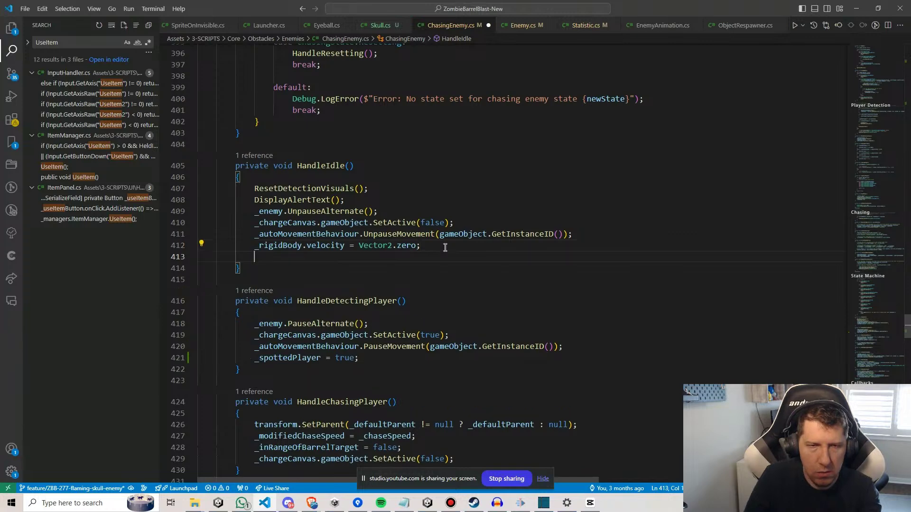
text(_)
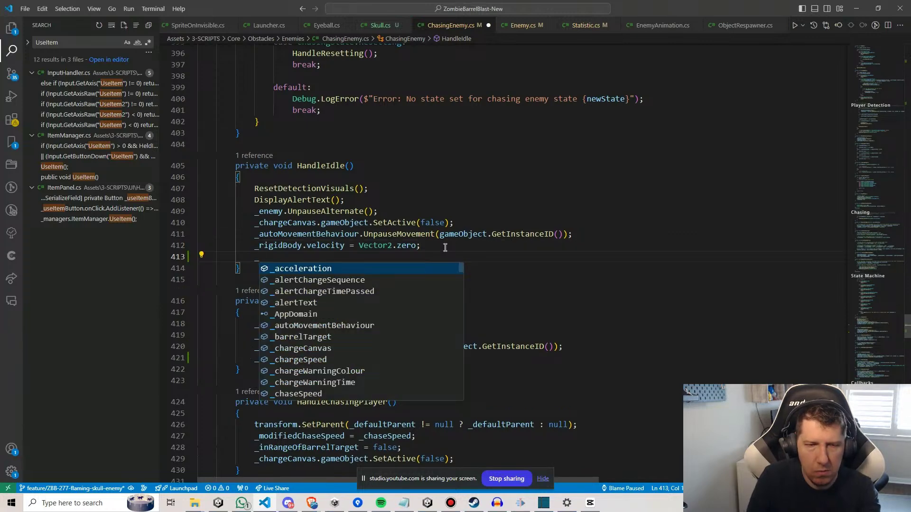
text(spottedPlayer = fals)
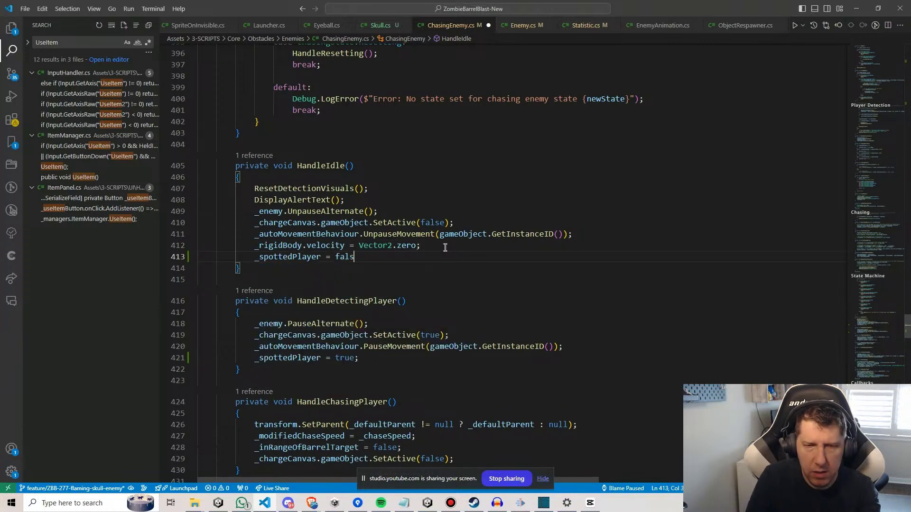
text(e;)
scroll(403, 228, up, 6)
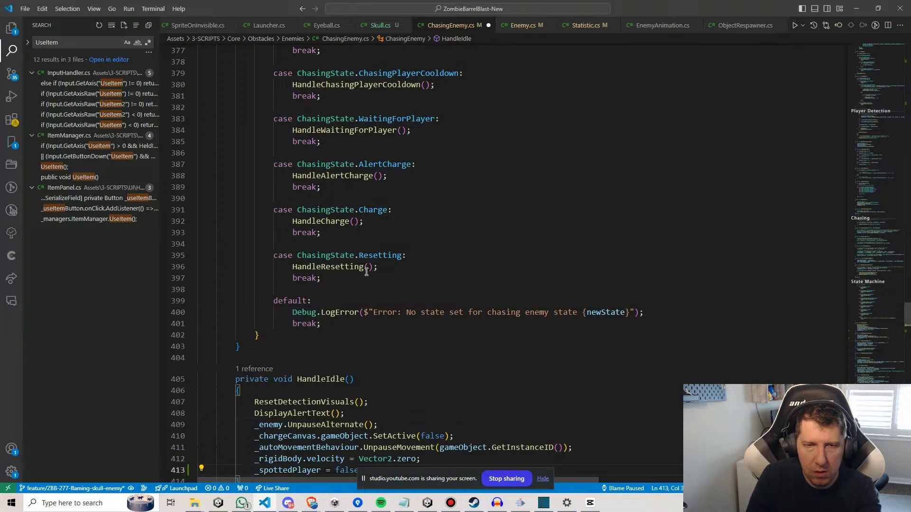
scroll(379, 360, down, 3)
key(ctrl+shift+k)
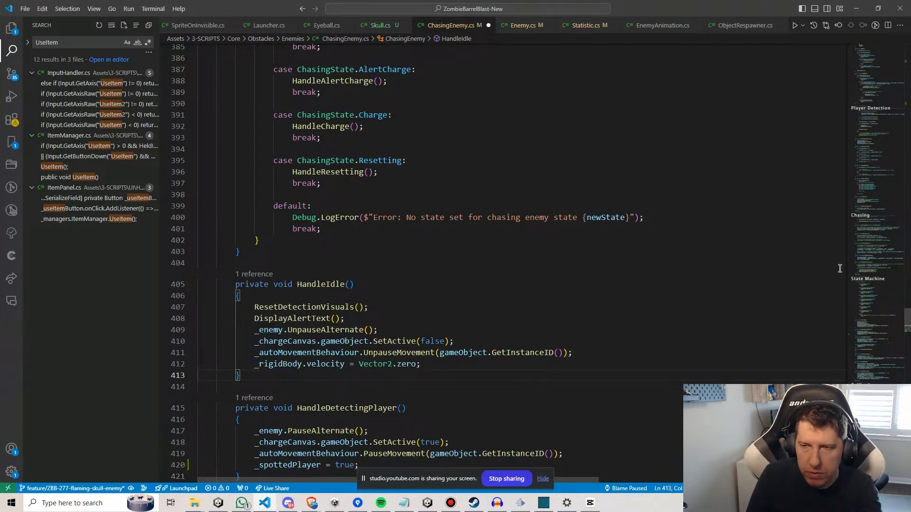
Set _spottedPlayer to false in the HandleResetting method, directly below the line that deactivates the trail.
click(353, 174)
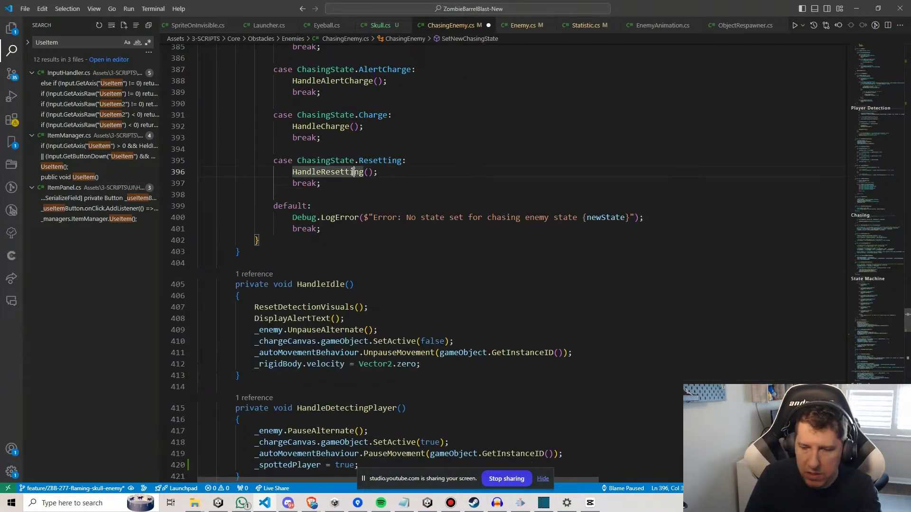
ctrl+click(353, 173)
click(467, 229)
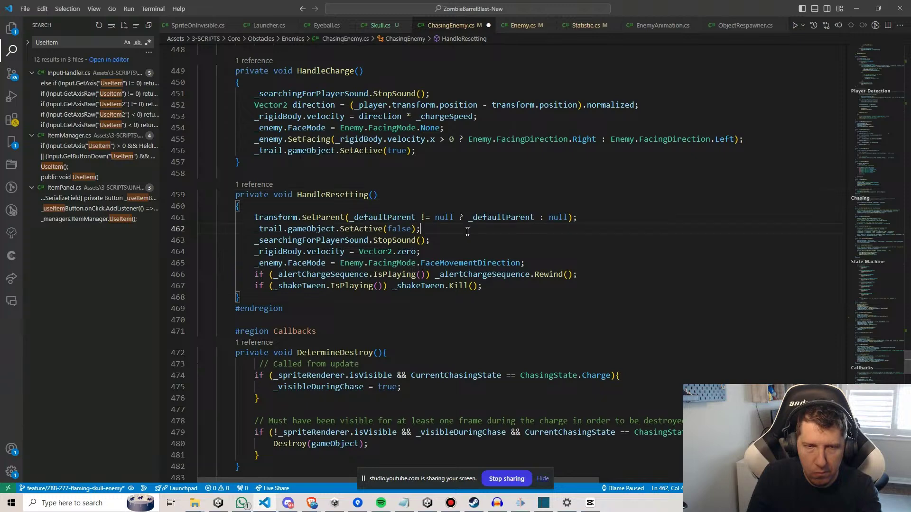
key(Return)
text(_spottedPlayer = false;)
key(BackSpace)
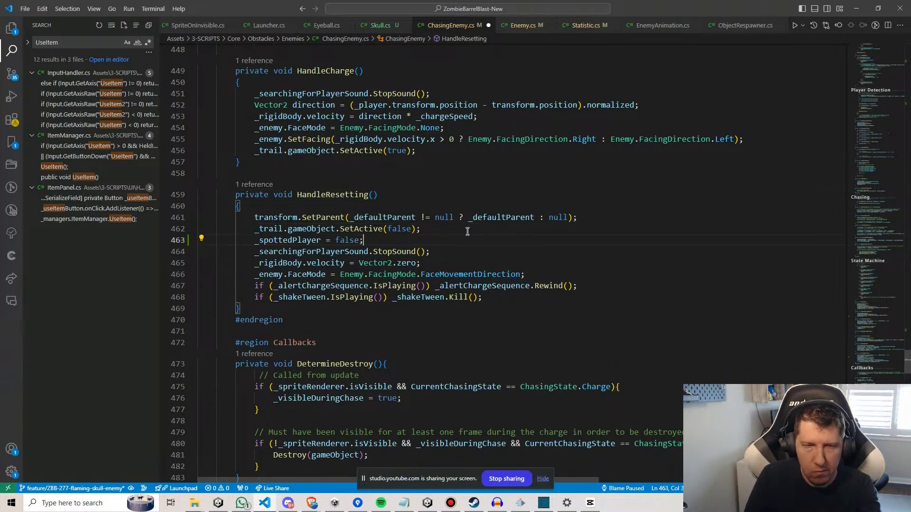
Examine the detection logic in SearchForPlayer and the state handler methods to see where the inverse chase start fits.
drag(885, 366, 897, 134)
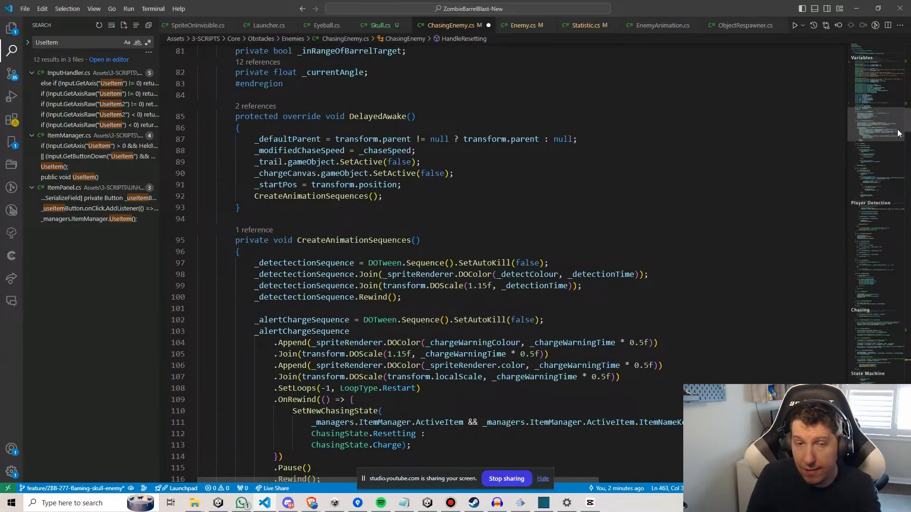
drag(897, 133, 893, 193)
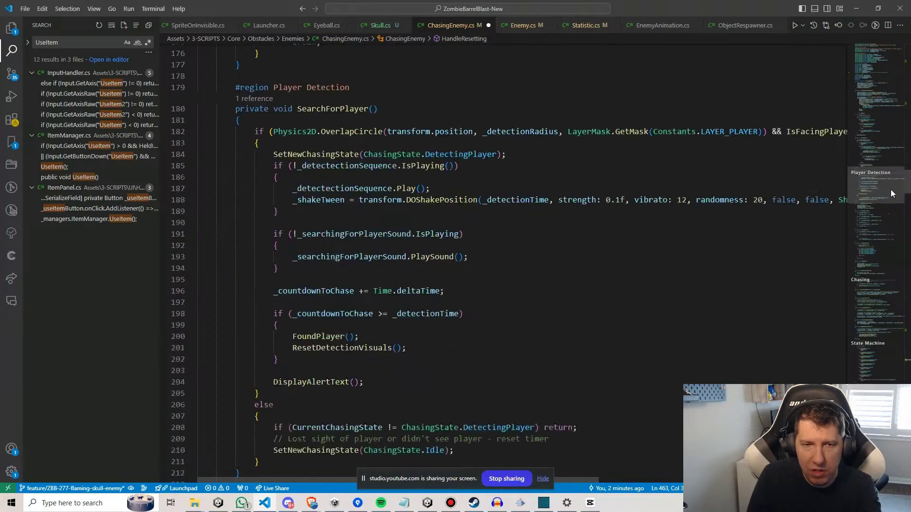
click(322, 166)
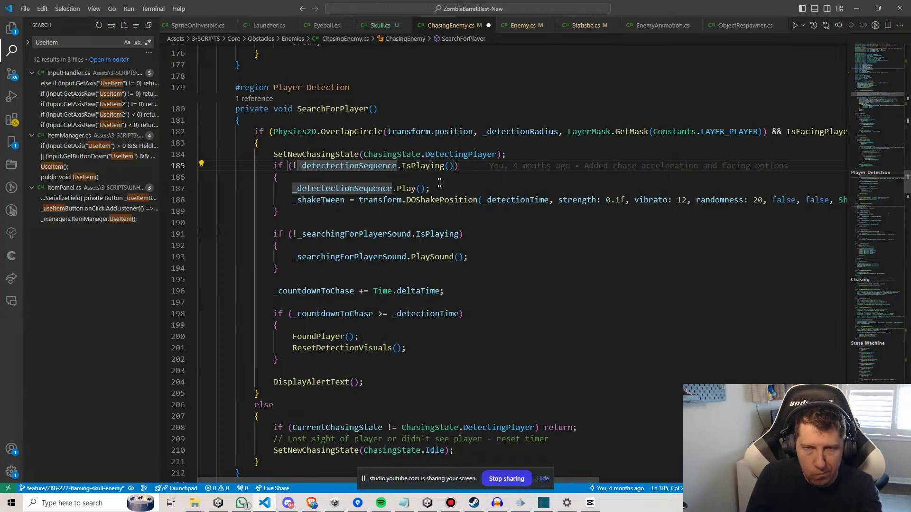
click(304, 143)
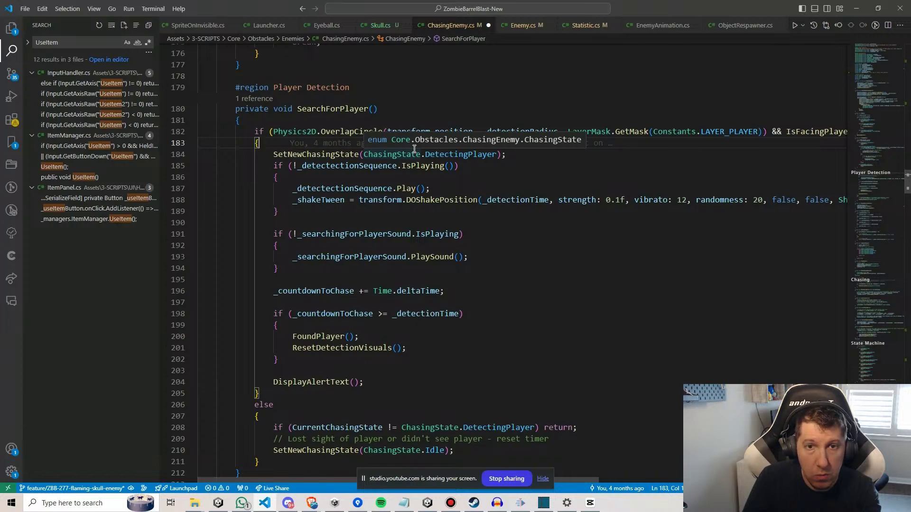
click(358, 154)
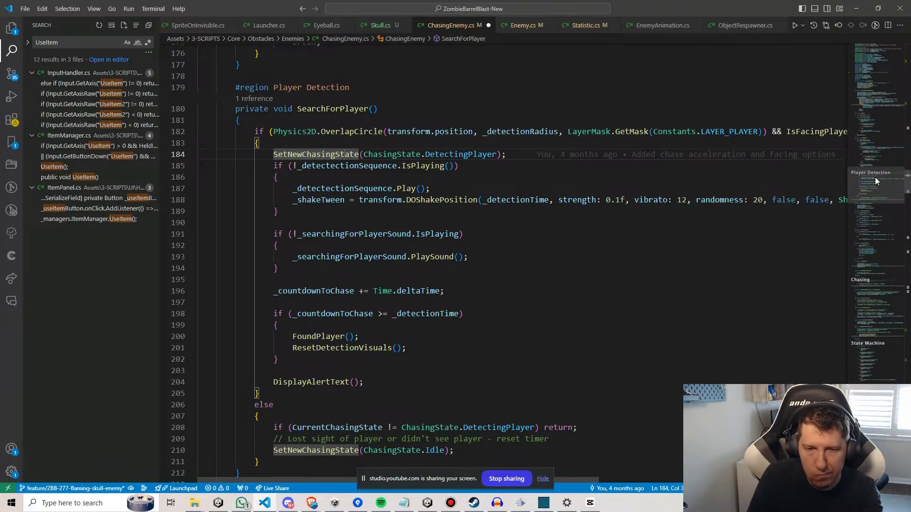
drag(875, 177, 874, 317)
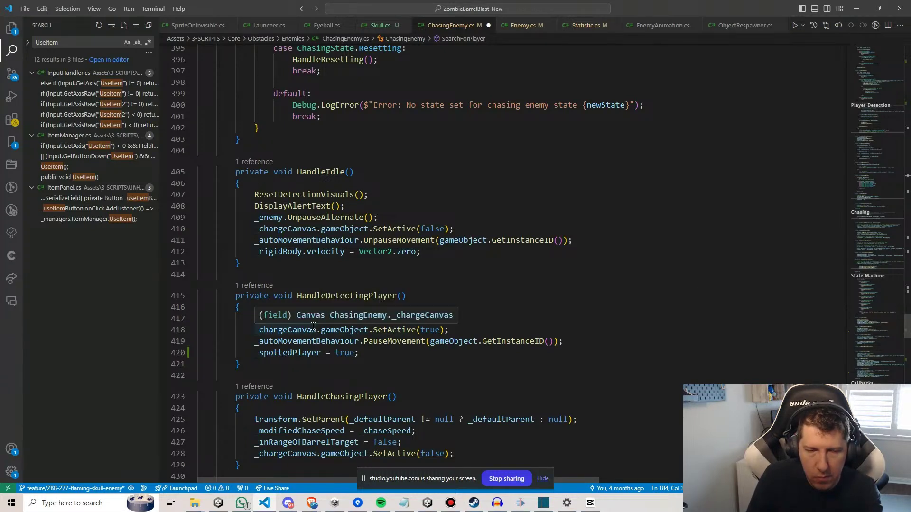
drag(875, 334, 879, 192)
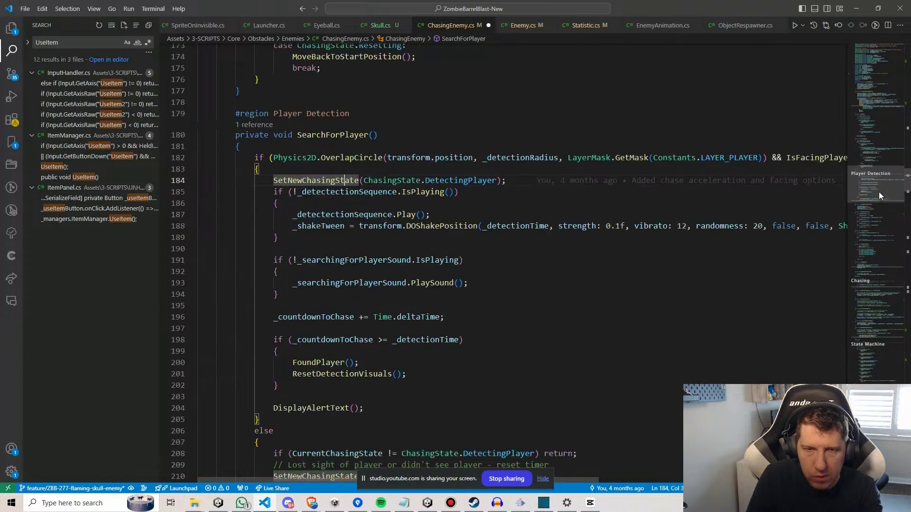
click(511, 180)
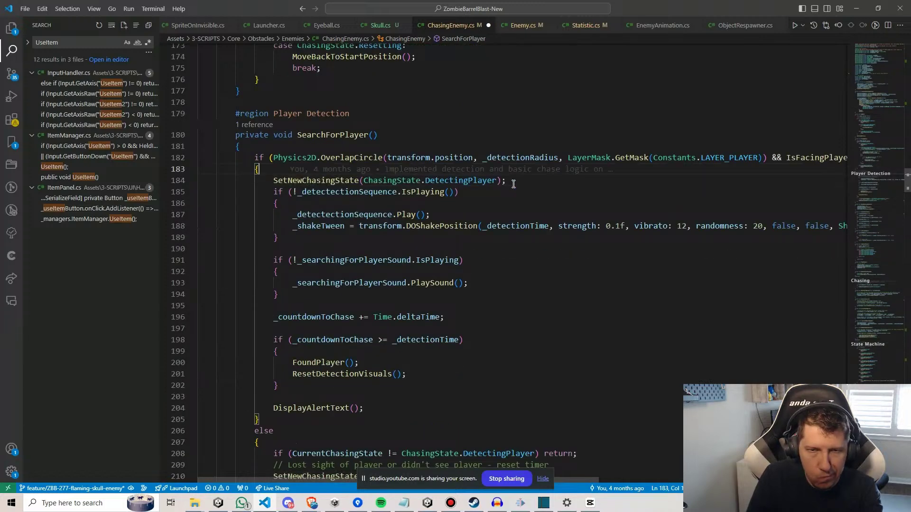
Add an empty if (_inverseChaseStart) block in SearchForPlayer, below the call that sets the DetectingPlayer state.
mouse_move(584, 182)
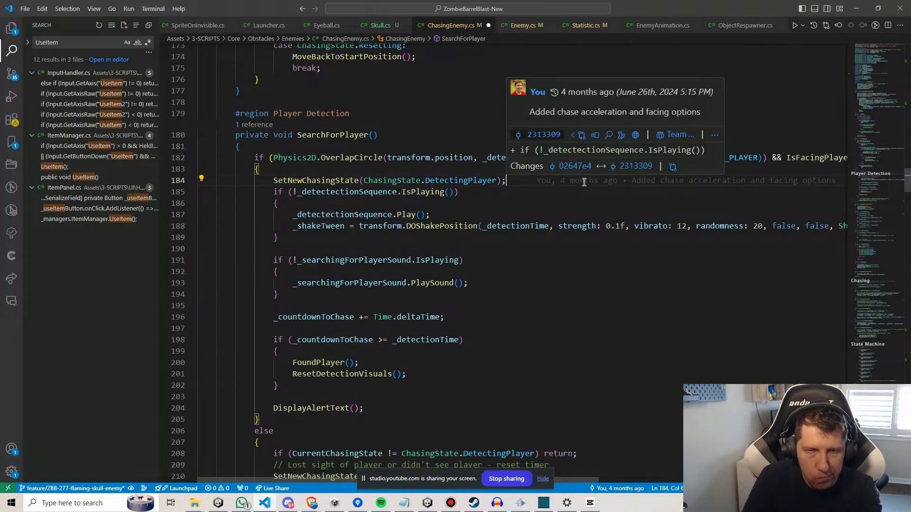
key(Return)
key(Return)
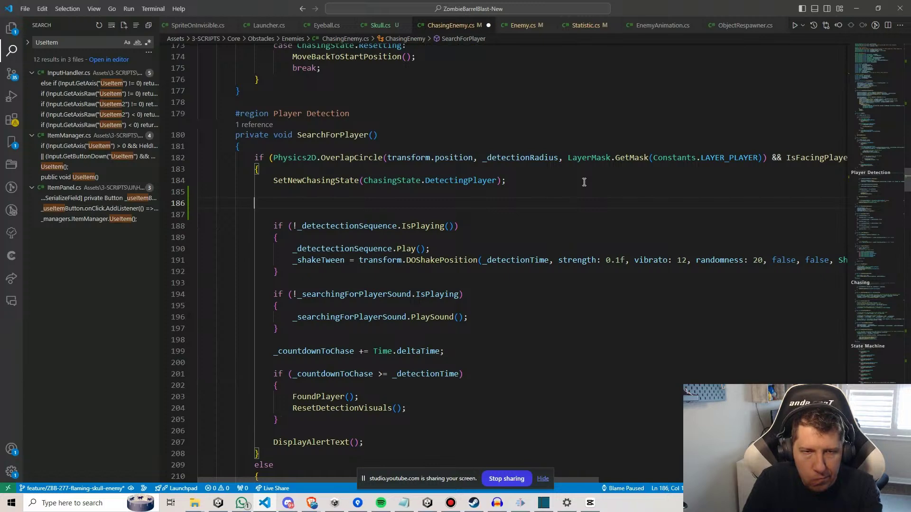
text(if (_inver)
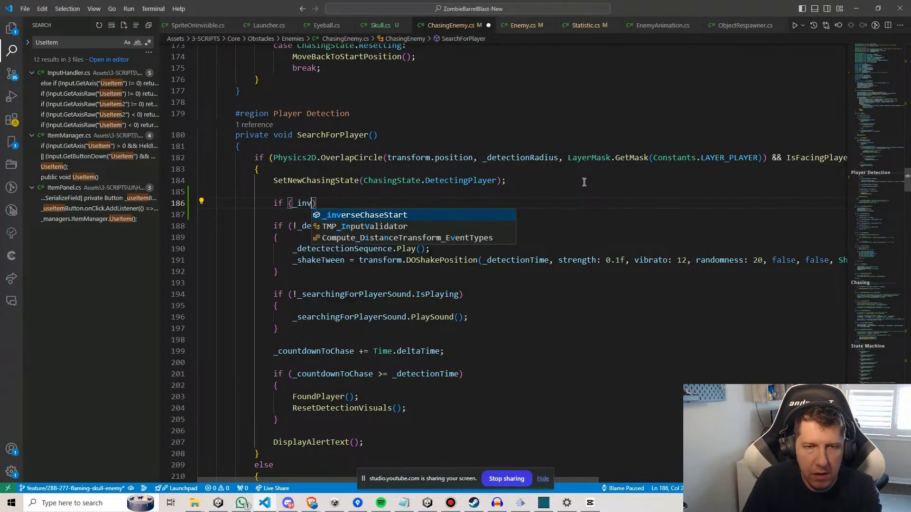
key(Tab)
text(){)
key(Return)
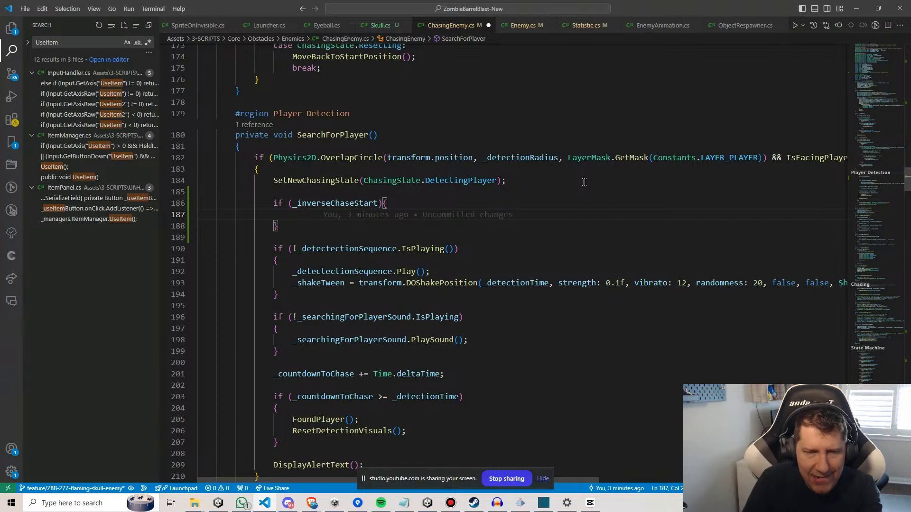
Fill the _inverseChaseStart block in SearchForPlayer with _spottedPlayer = true; followed by return;.
drag(335, 248, 345, 291)
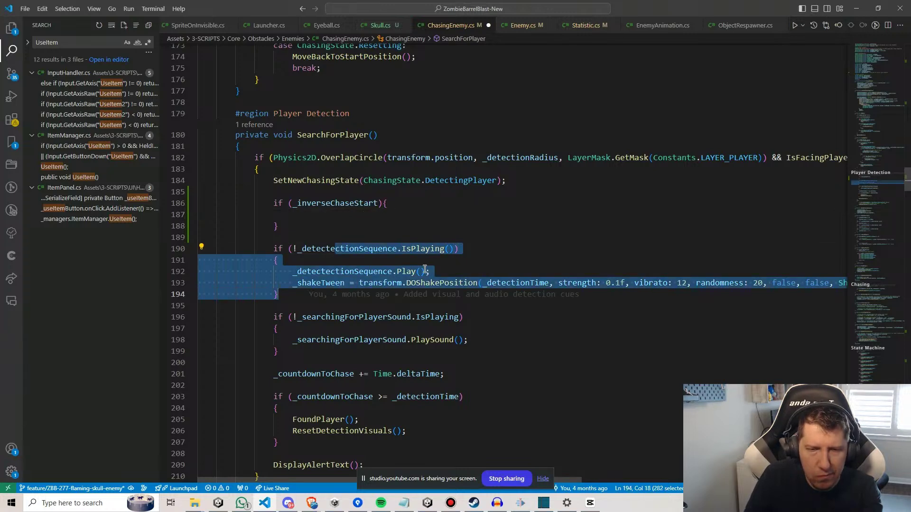
click(454, 256)
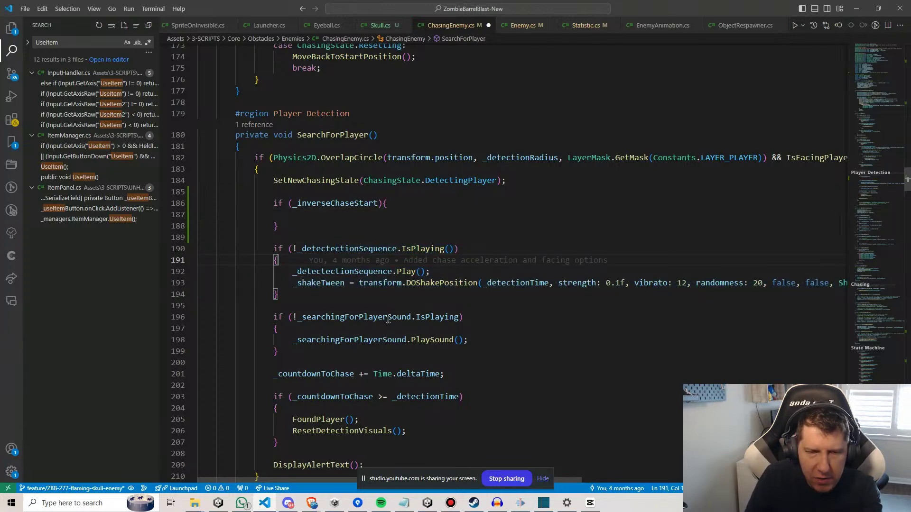
drag(406, 317, 412, 339)
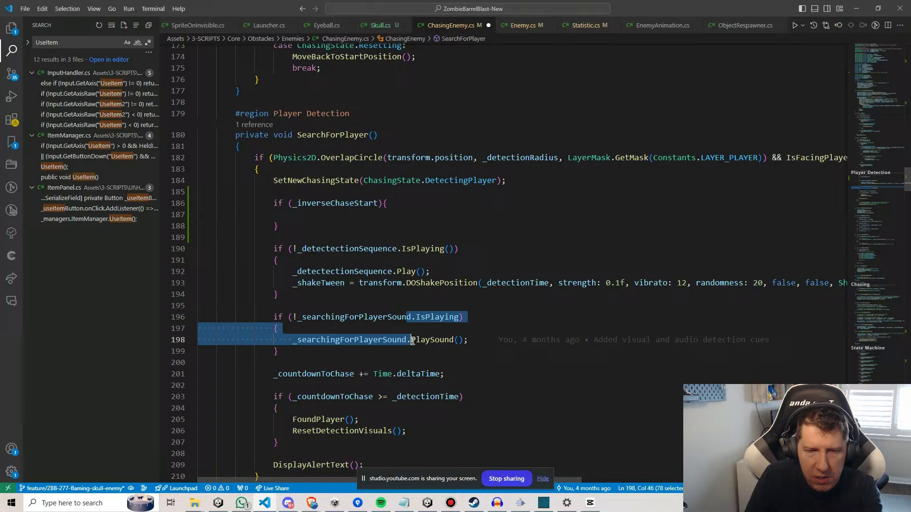
click(464, 374)
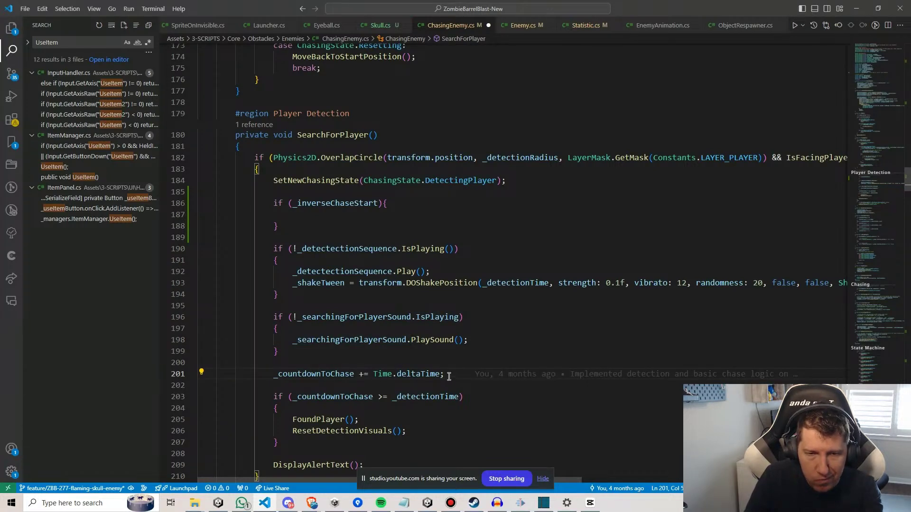
click(334, 215)
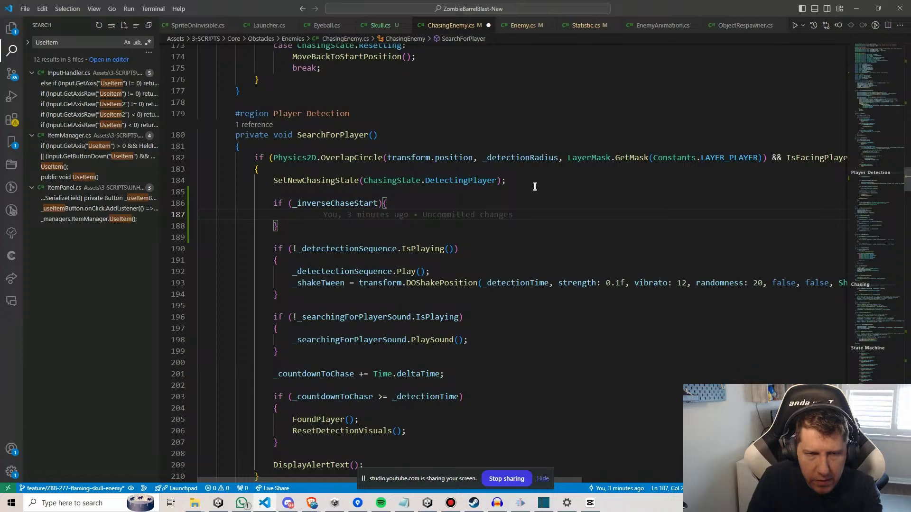
text(return;)
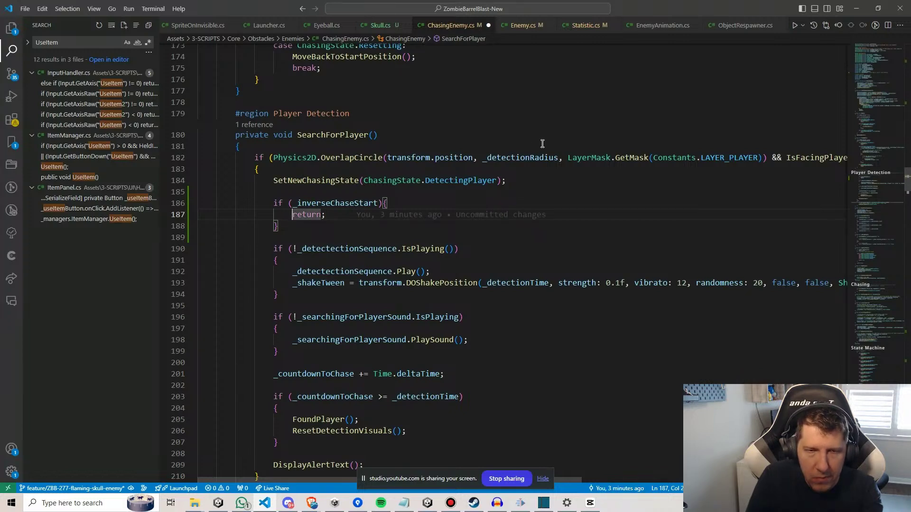
key(Return)
key(Up)
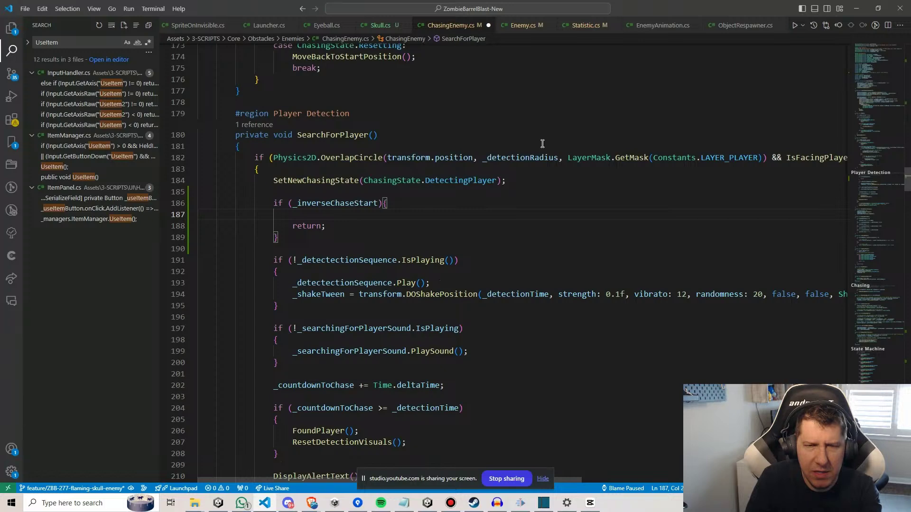
text(_spottedPlayer = true)
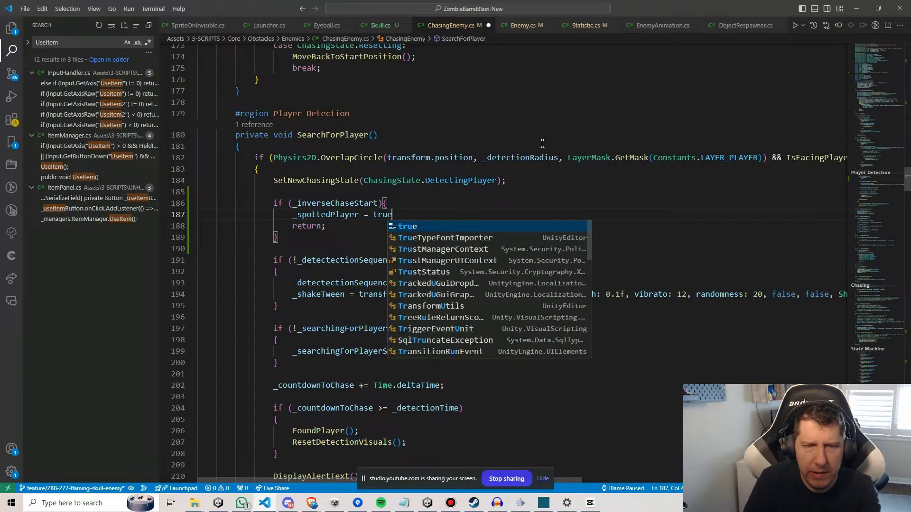
text(;)
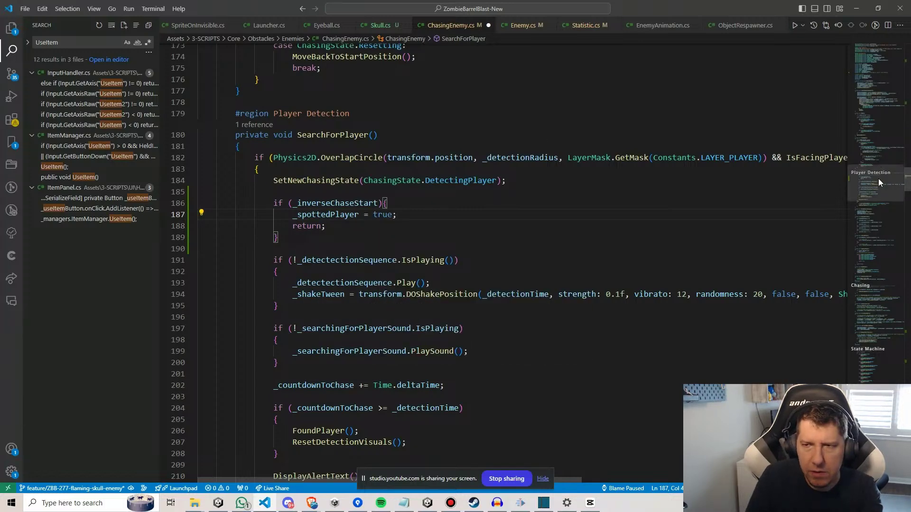
Remove the _spottedPlayer = true; line from the HandleDetectingPlayer method.
drag(878, 179, 890, 295)
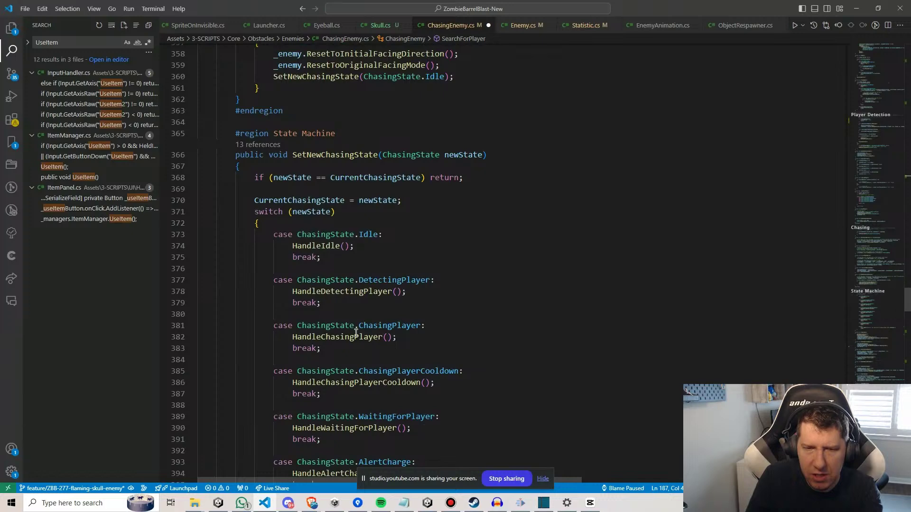
ctrl+click(369, 291)
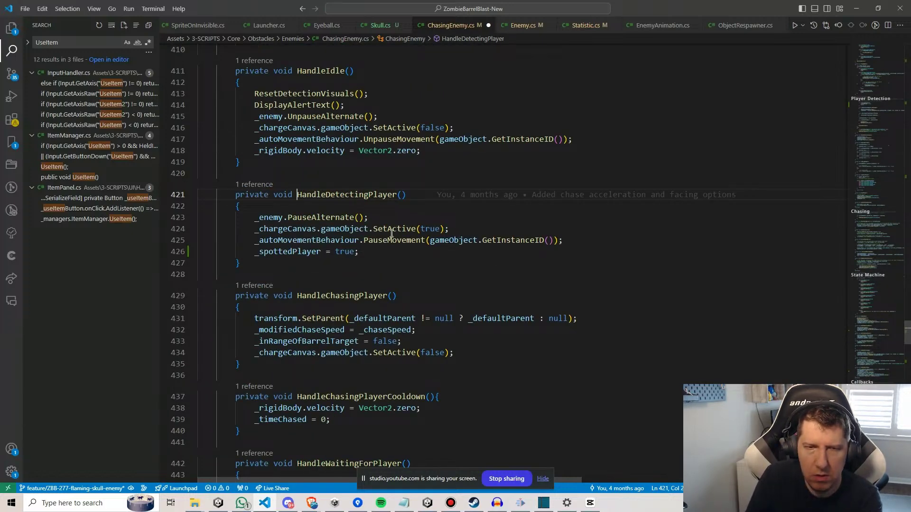
triple_click(378, 253)
key(BackSpace)
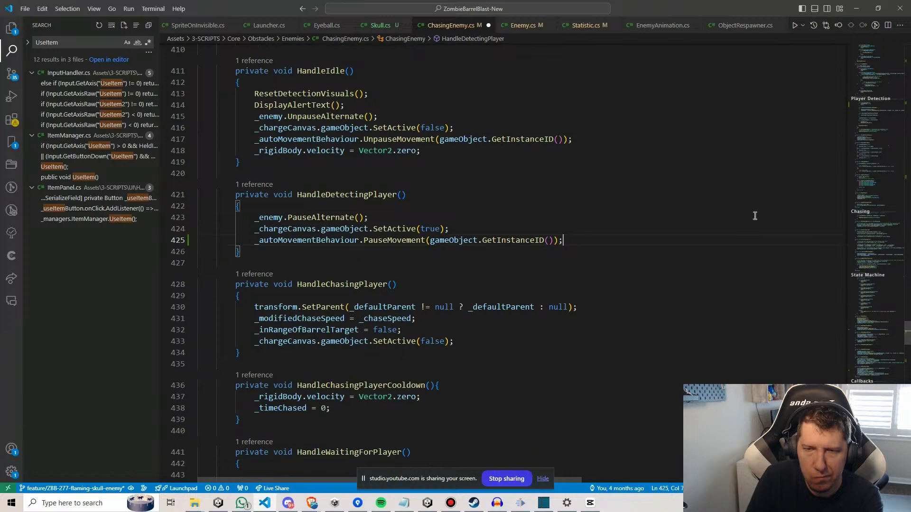
Examine the SearchForPlayer branches and the Update state switch to see how a lost player is handled.
click(888, 192)
drag(889, 192, 890, 194)
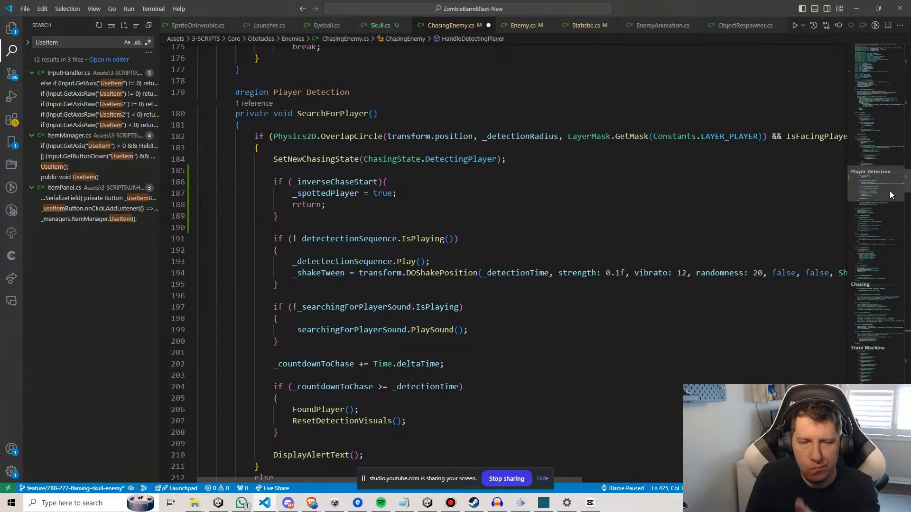
mouse_move(410, 262)
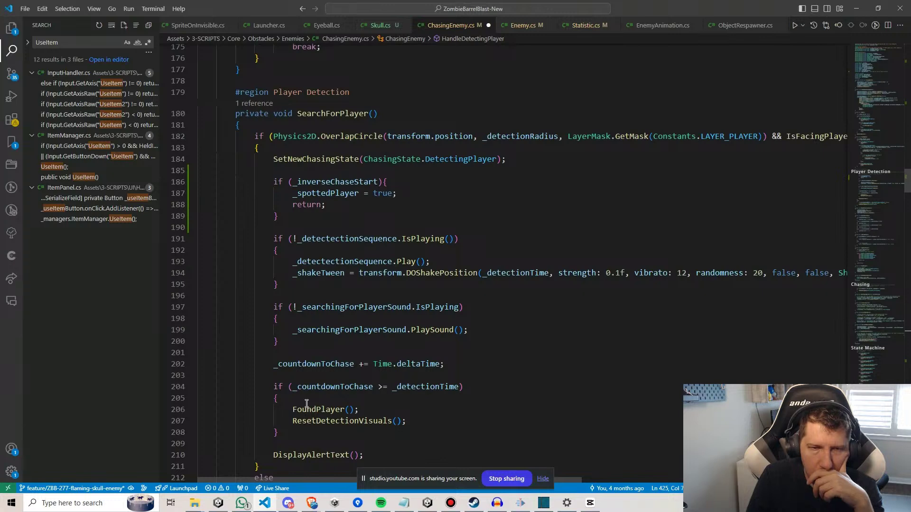
click(321, 409)
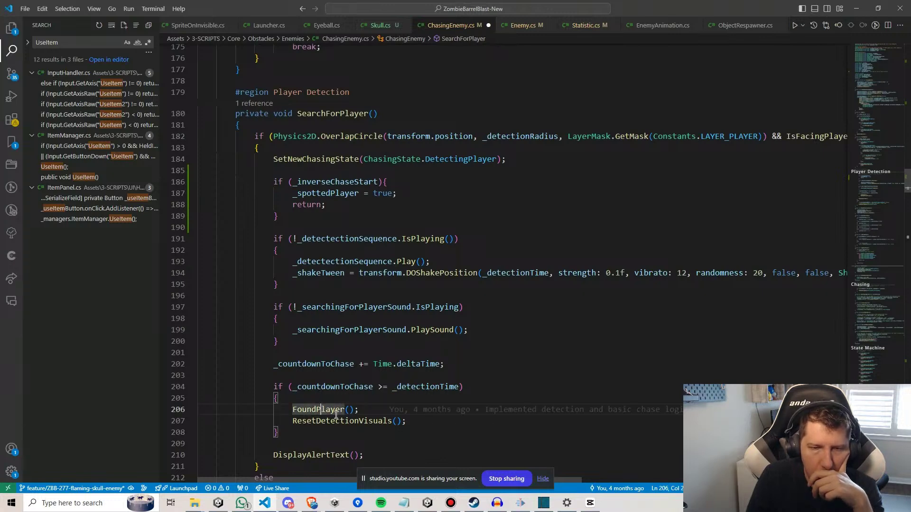
drag(417, 422, 291, 411)
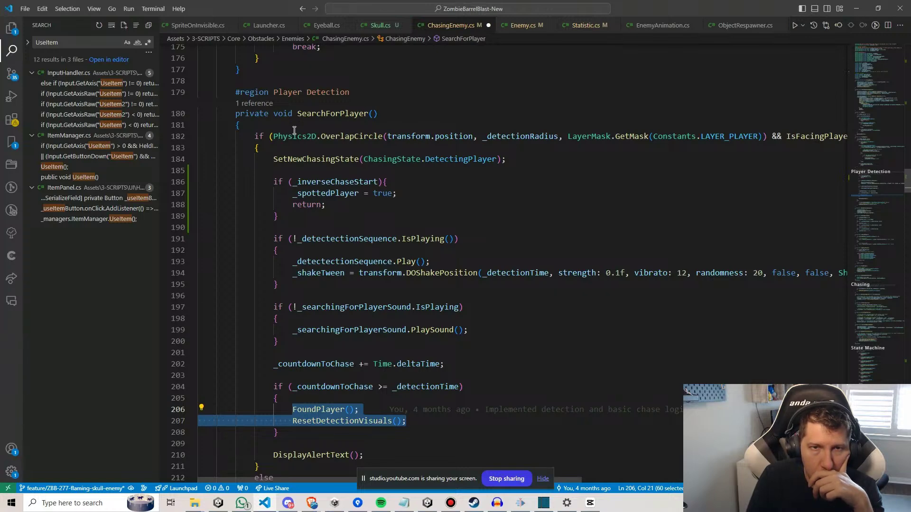
scroll(347, 249, up, 4)
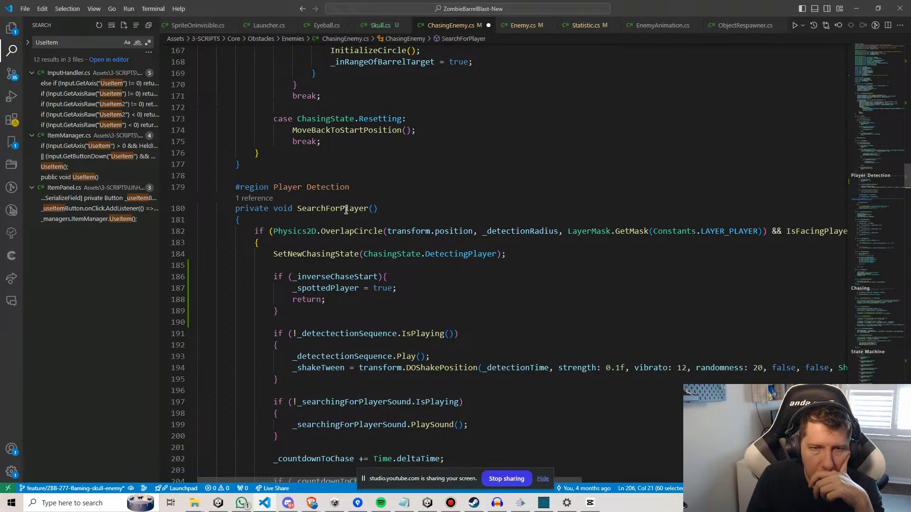
scroll(341, 213, up, 4)
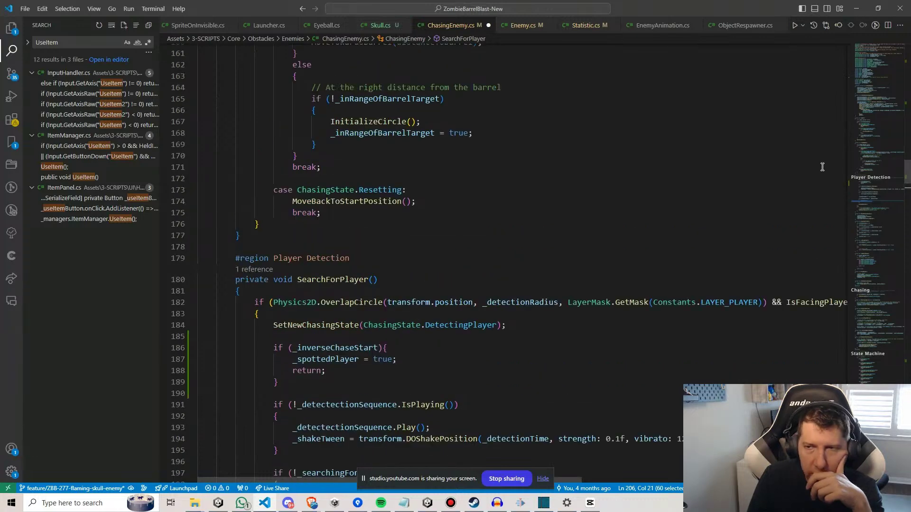
drag(872, 177, 887, 147)
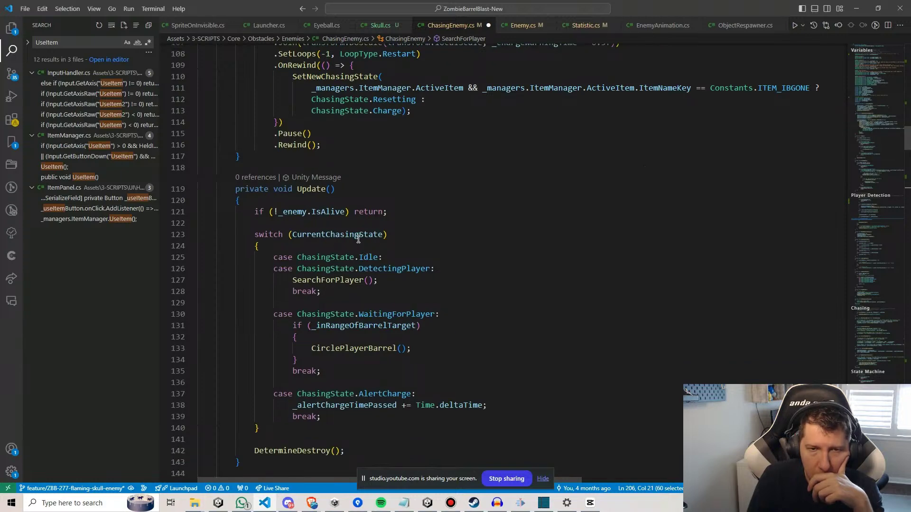
mouse_move(375, 267)
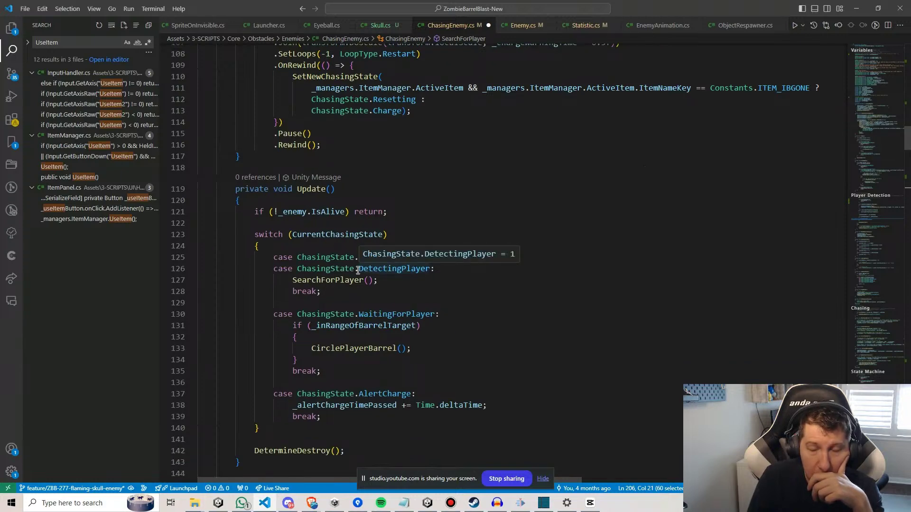
mouse_move(339, 283)
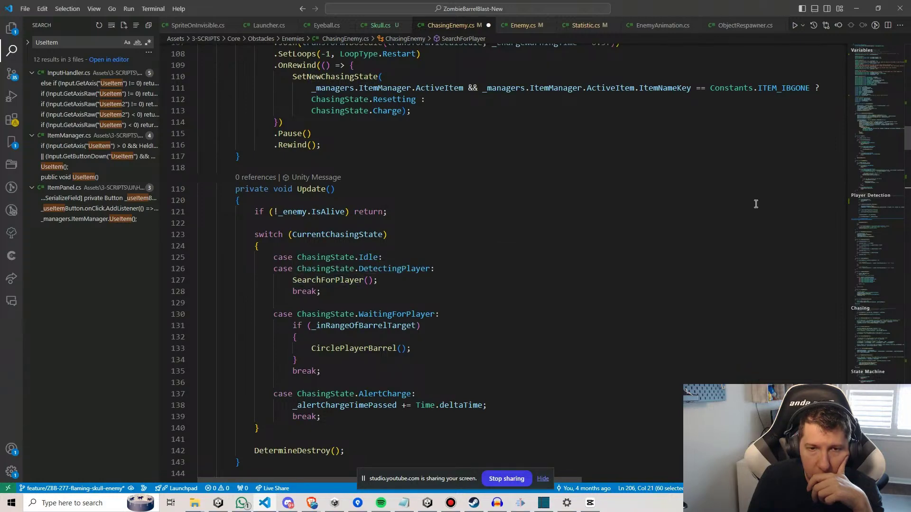
drag(868, 135, 861, 181)
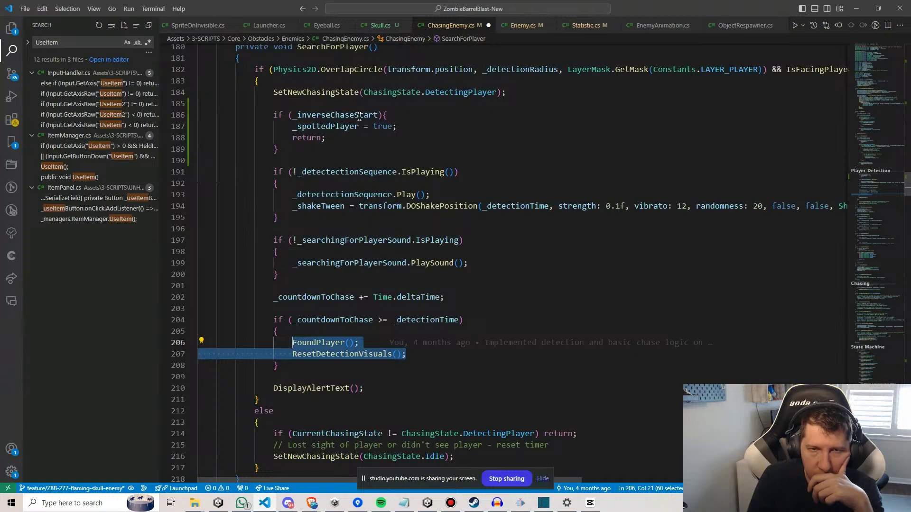
scroll(361, 133, up, 1)
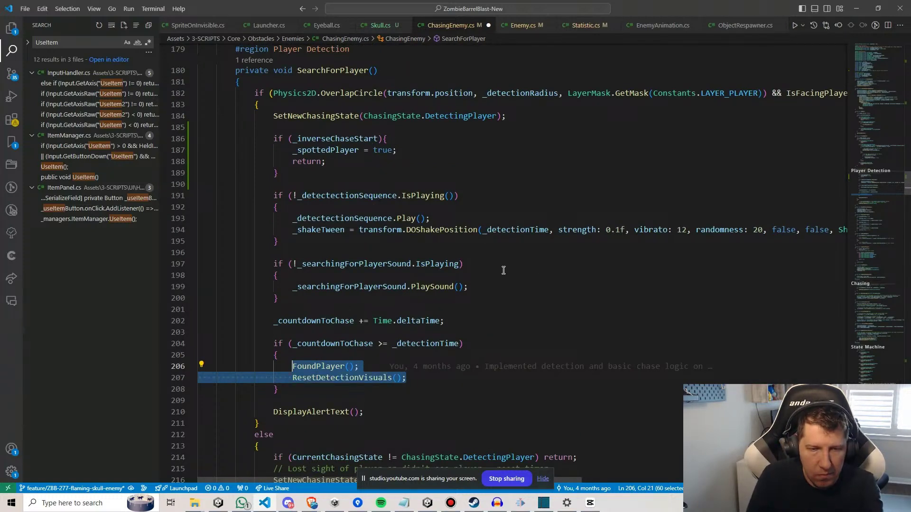
scroll(502, 285, down, 1)
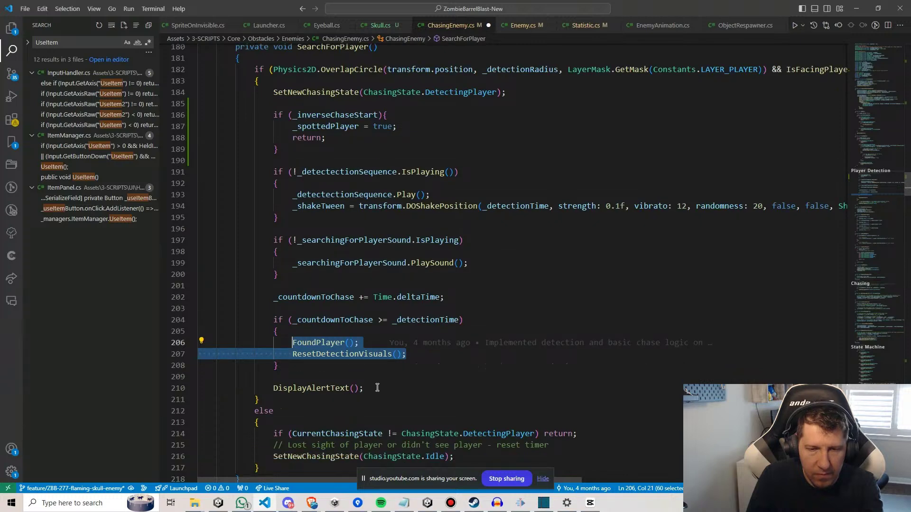
scroll(377, 388, down, 2)
Add an if (_inverseChaseStart) block in SearchForPlayer's else branch, between the lost-sight comment and the call that sets the Idle state.
click(491, 314)
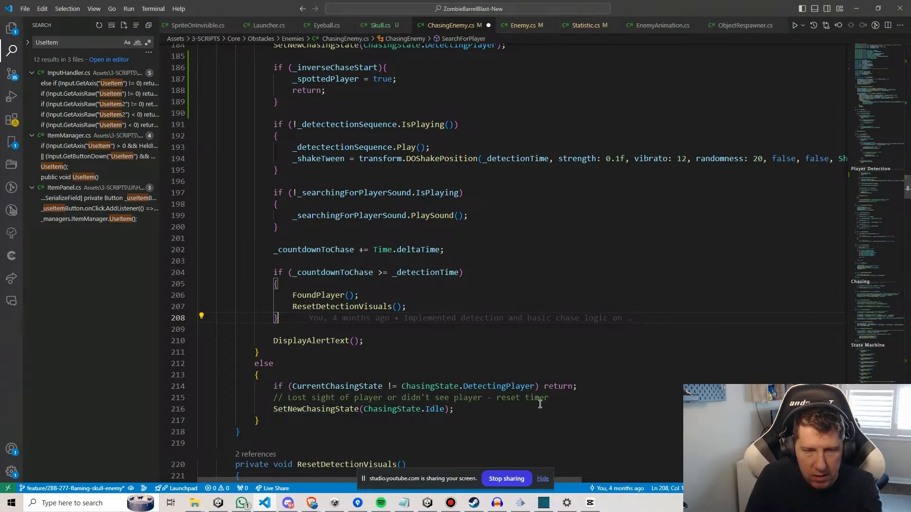
click(611, 417)
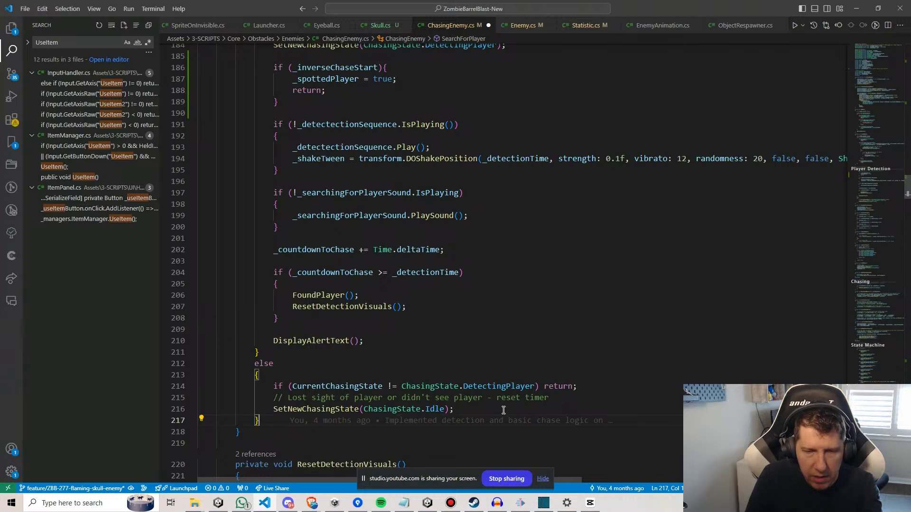
click(556, 398)
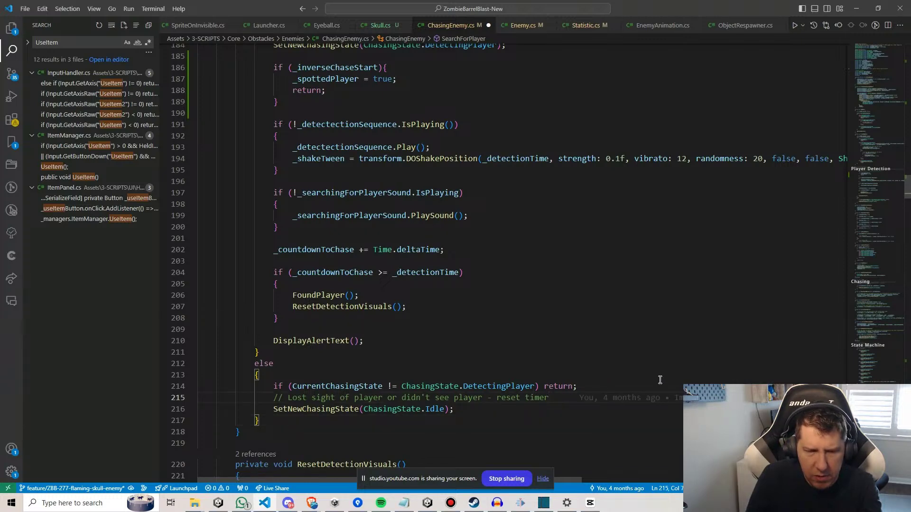
key(Return)
key(Return)
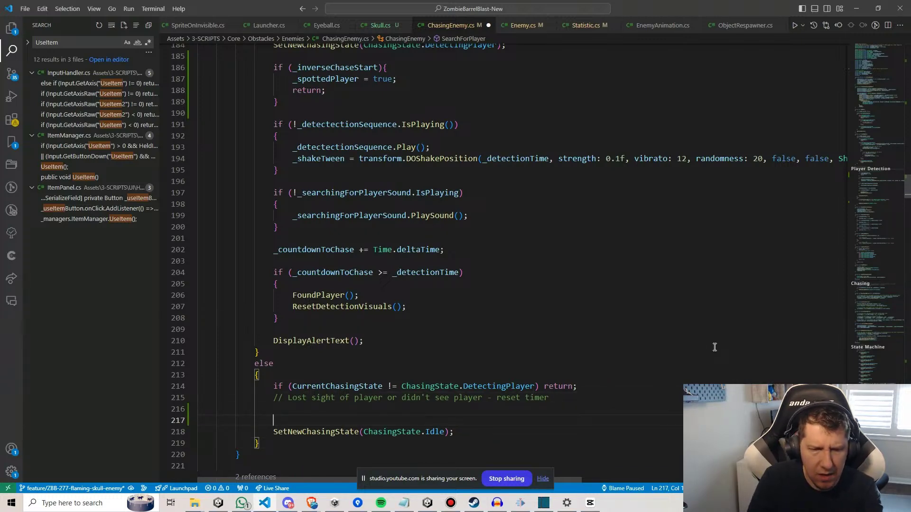
text(if (_inver)
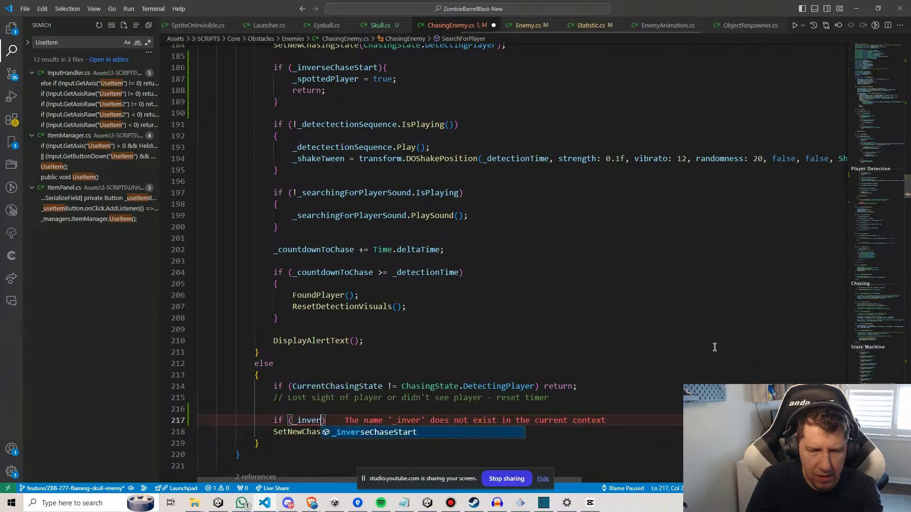
key(Tab)
text(){)
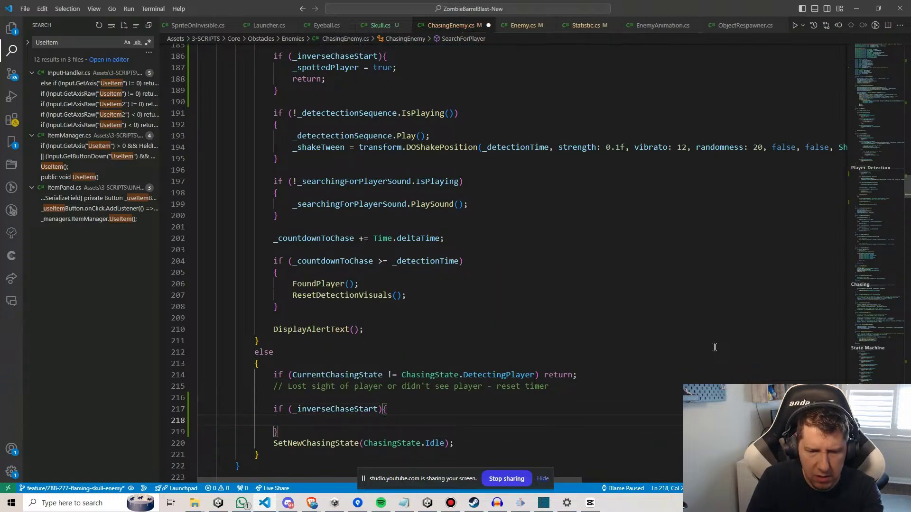
Extend the new block's condition to _inverseChaseStart && _spottedPlayer.
text(setnewch)
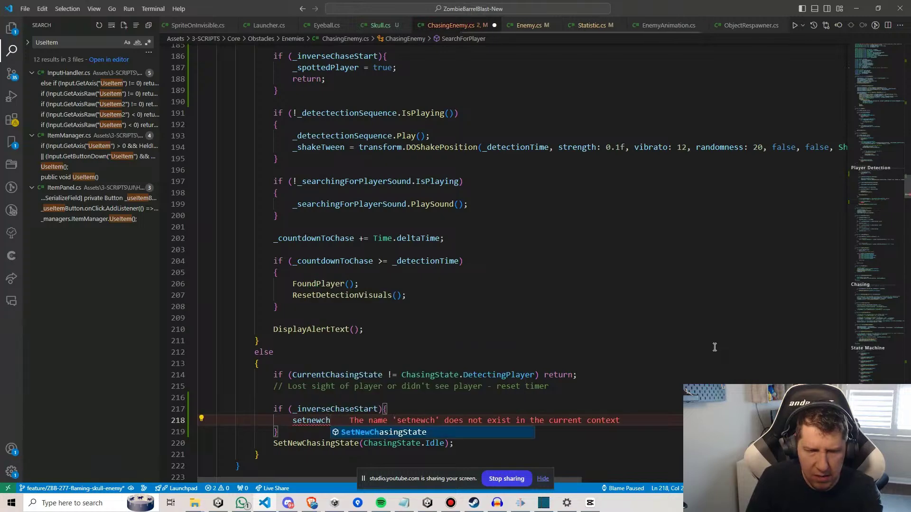
key(Escape)
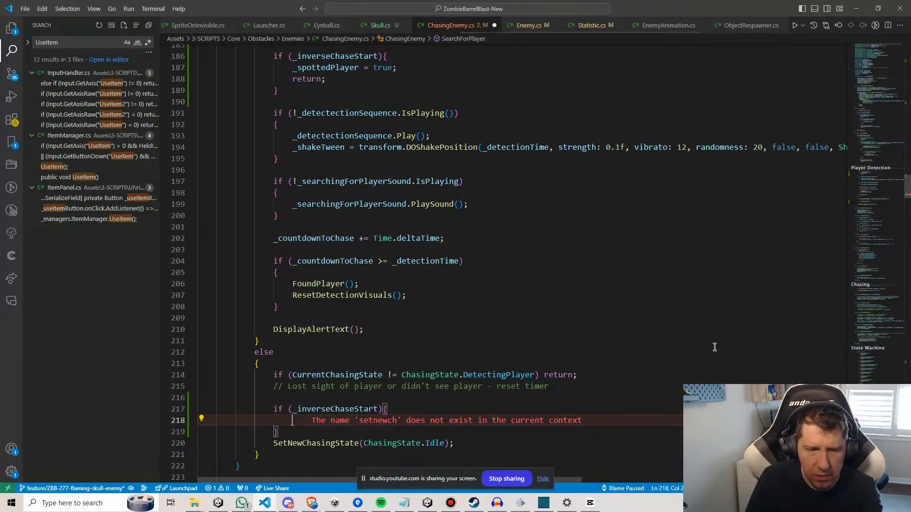
key(ctrl+BackSpace)
key(Up)
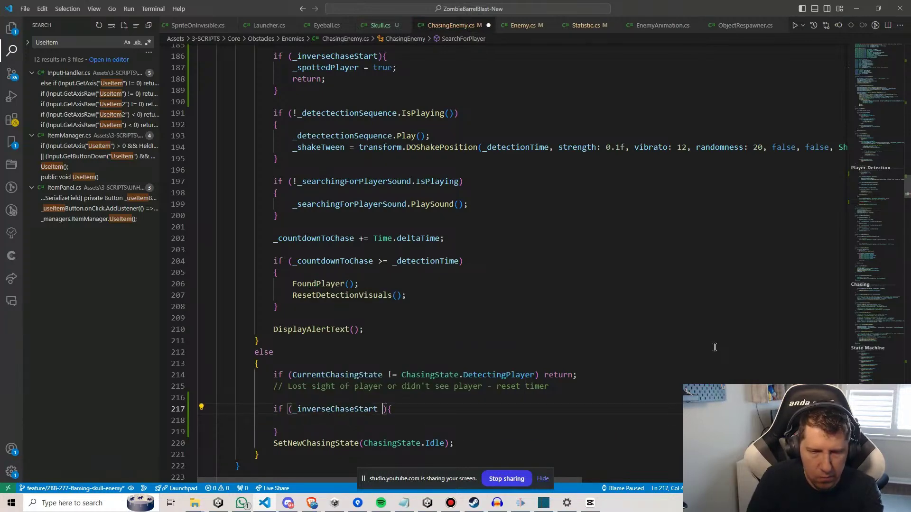
text(&& _spo)
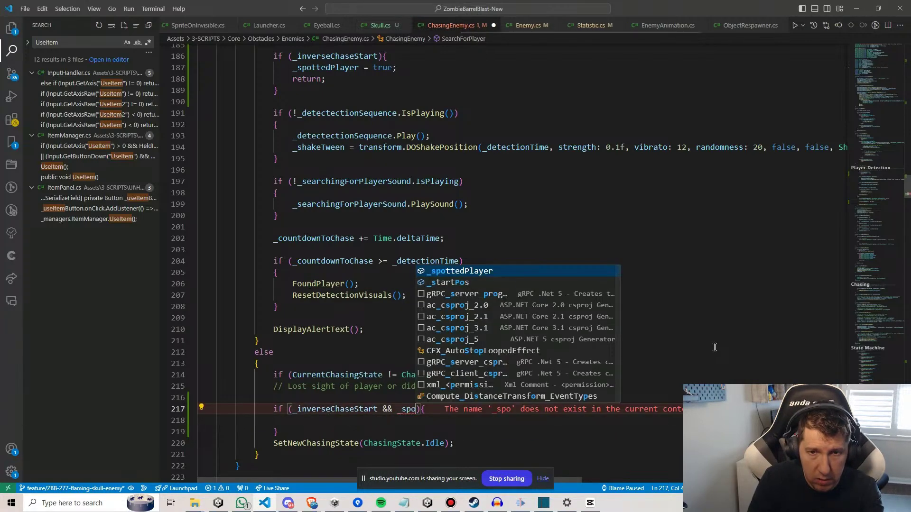
key(Tab)
key(Down)
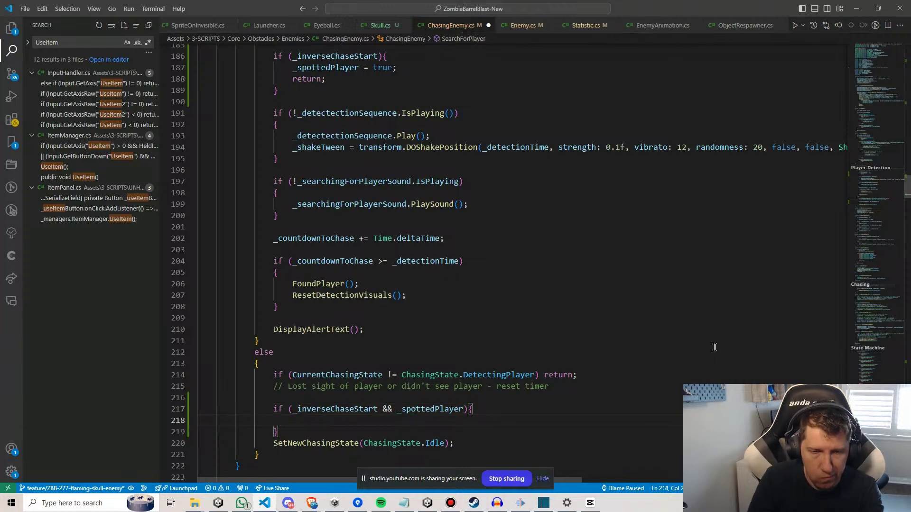
Fill the new if block in the else branch with SetNewChasingState(ChasingState.ChasingPlayer);.
text(setnewch)
key(Tab)
text(()
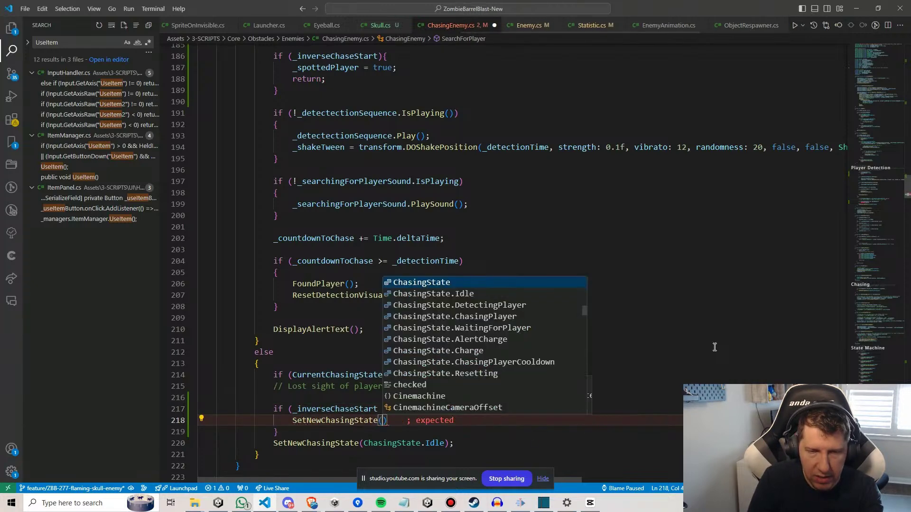
key(Down)
key(Down)
key(Down)
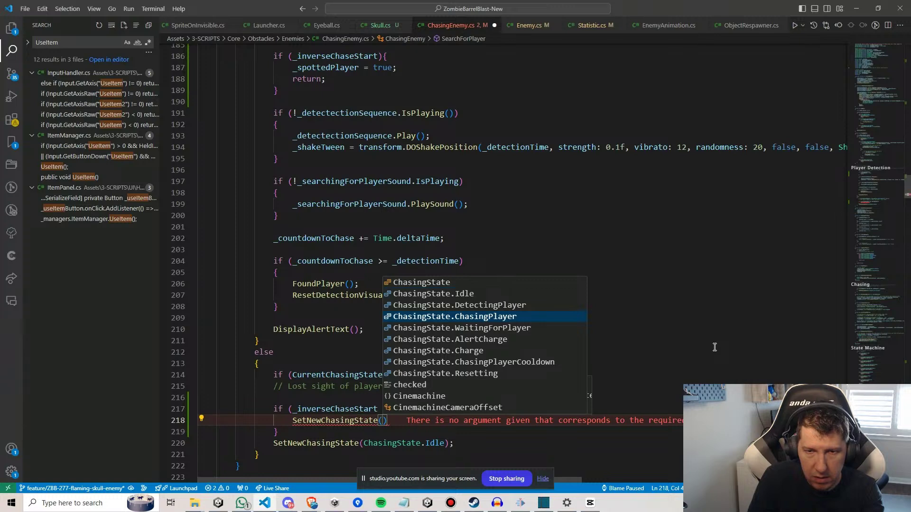
key(Tab)
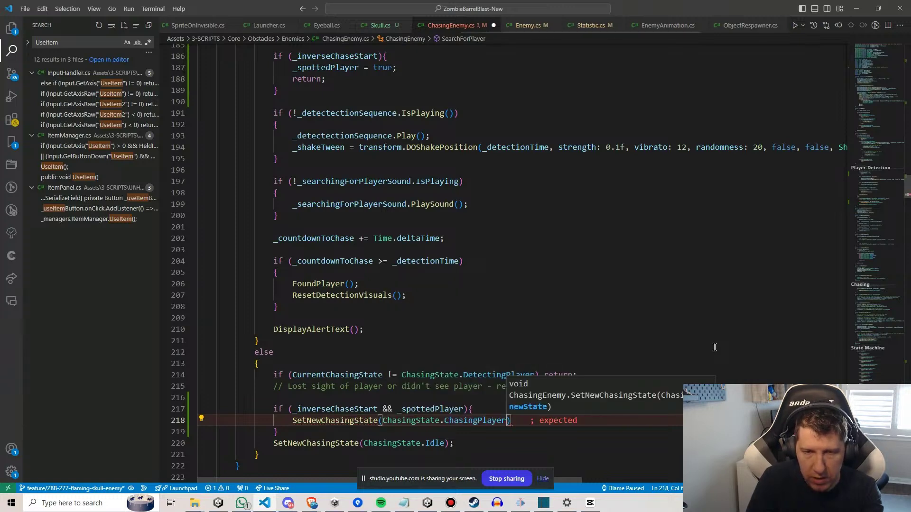
text();)
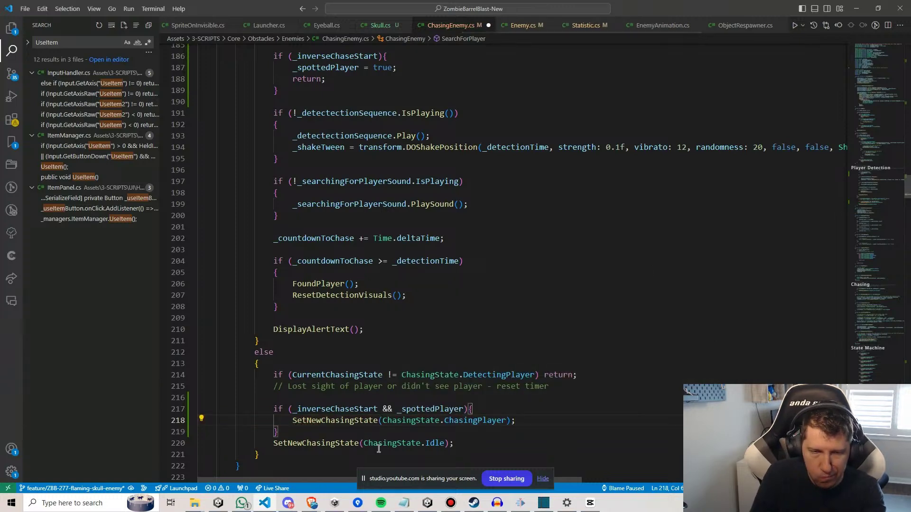
click(350, 437)
scroll(350, 435, down, 1)
key(ctrl+space)
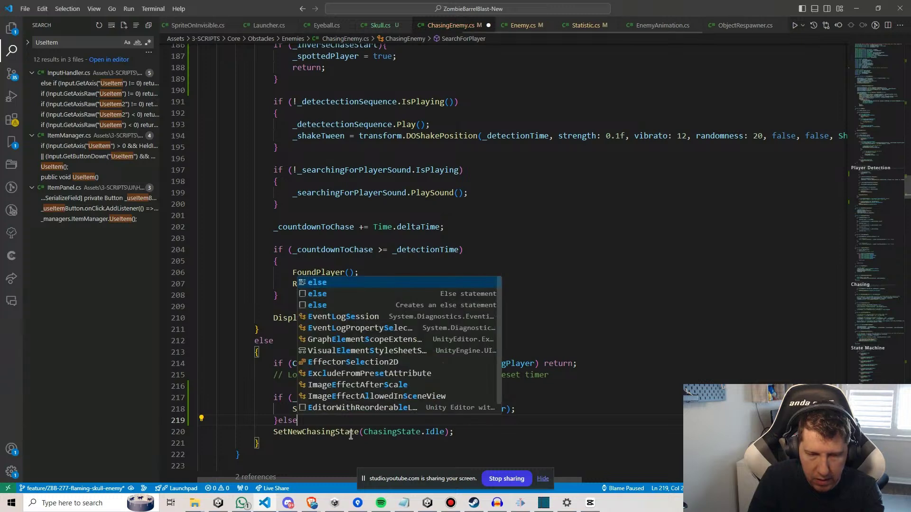
key(Escape)
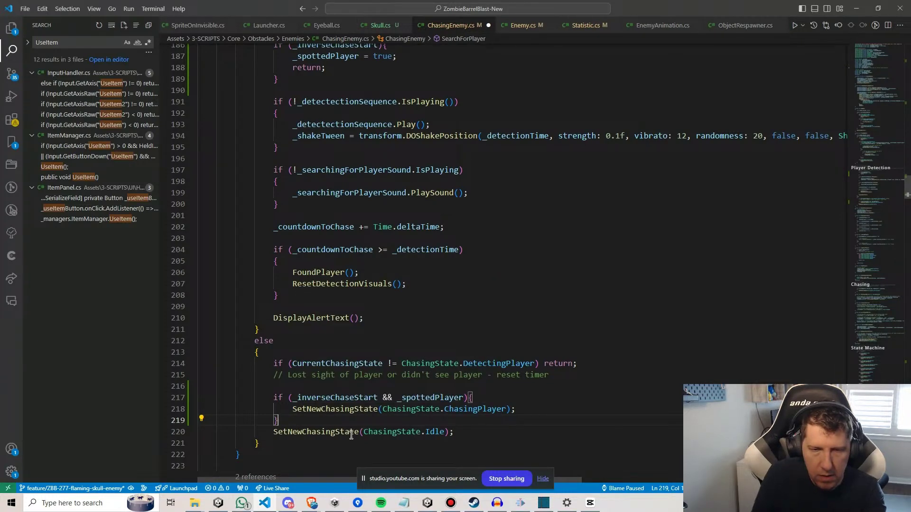
Remove && _spottedPlayer from the else branch's inverse chase condition and put the block's opening brace on its own line.
drag(378, 398, 465, 394)
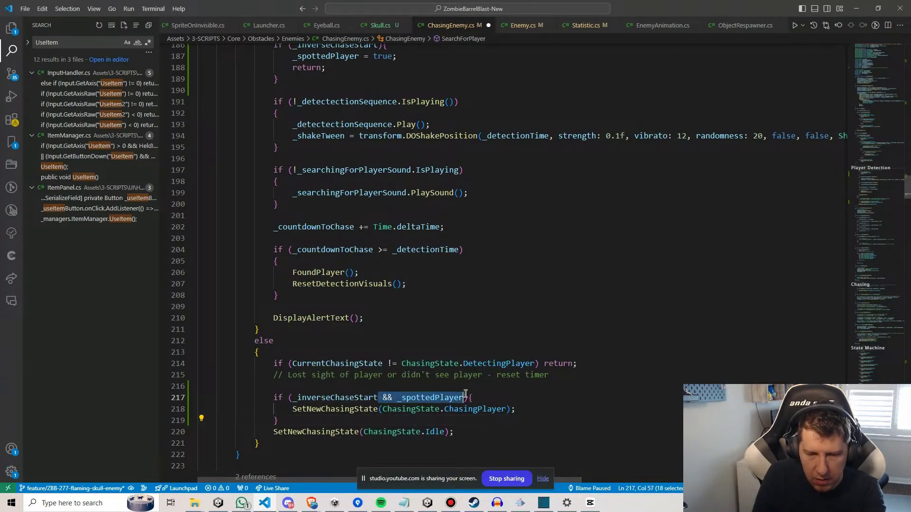
key(BackSpace)
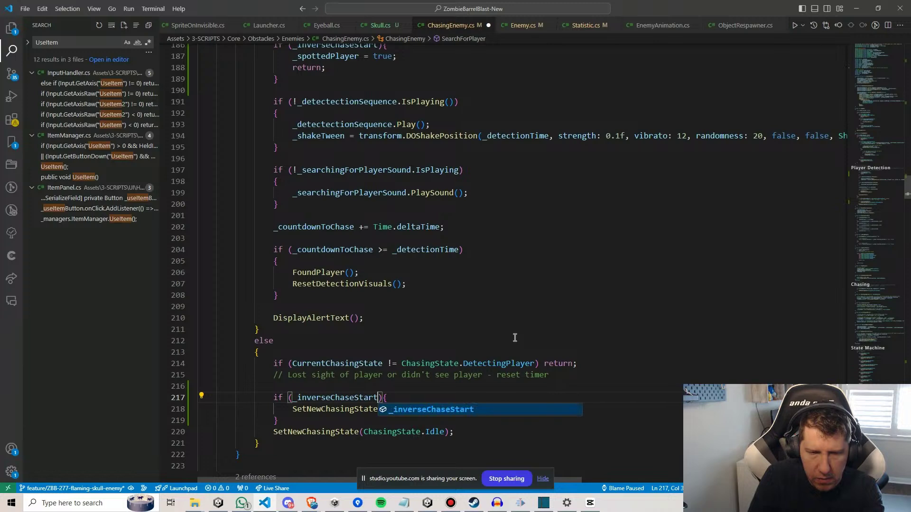
key(Return)
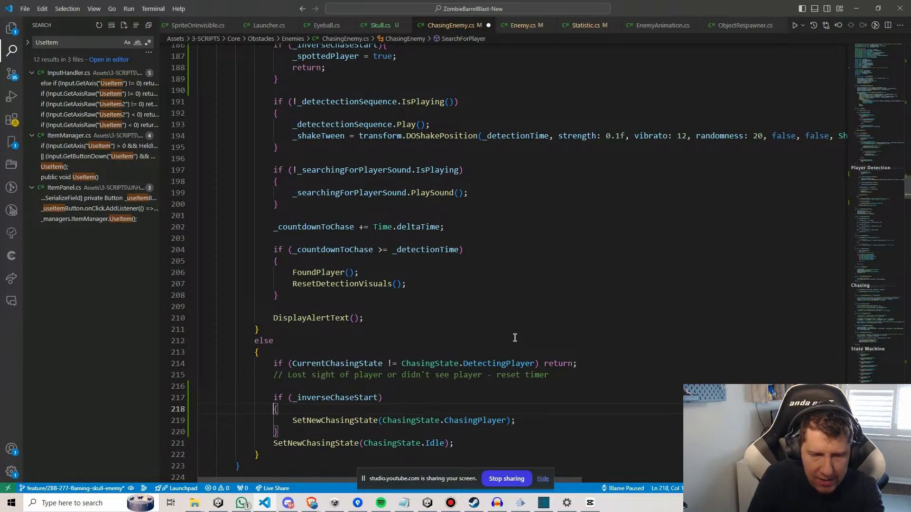
Add a nested if (_spottedPlayer) block at the start of the else branch's _inverseChaseStart block.
key(End)
key(Return)
text(if )
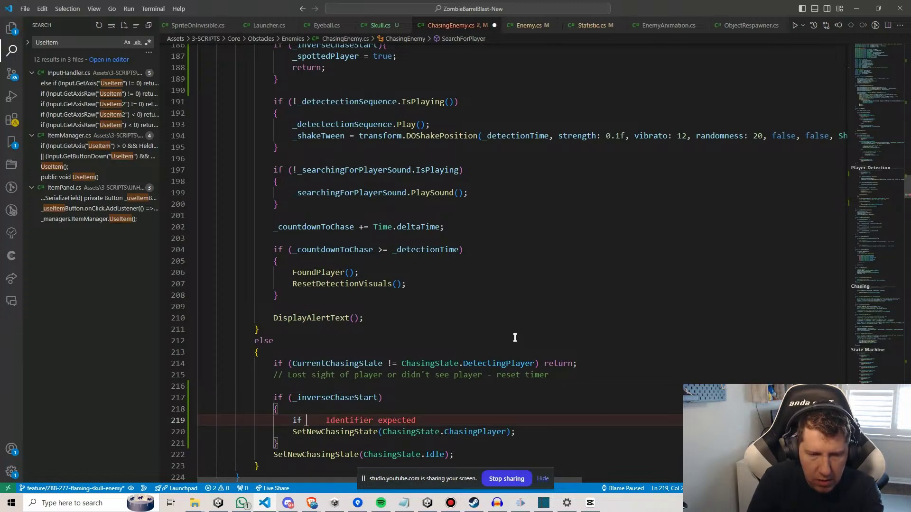
text((_spot)
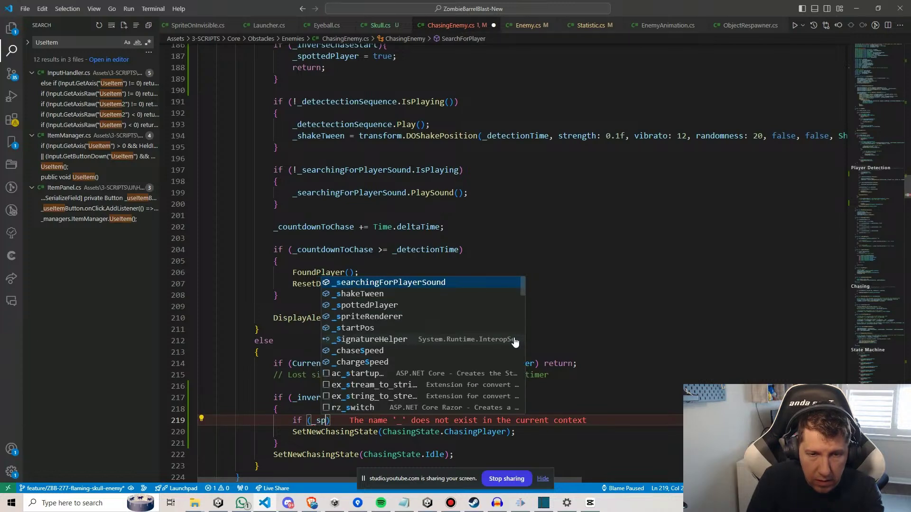
key(Tab)
key(End)
text({)
key(Return)
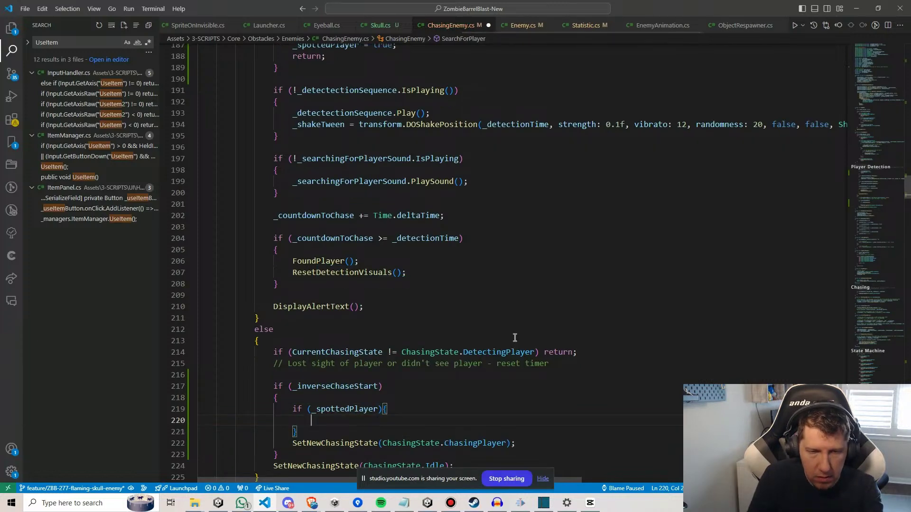
Move the SetNewChasingState(ChasingState.ChasingPlayer); call into the nested _spottedPlayer block and remove the leftover blank line.
key(Down)
key(alt+Up)
key(alt+Up)
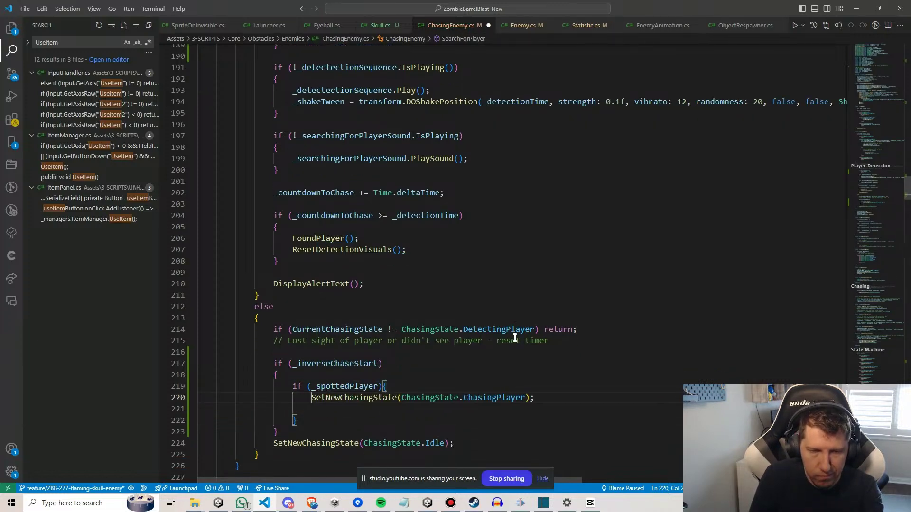
key(Tab)
key(End)
key(Down)
key(Down)
Add an else block after the _inverseChaseStart block and move the SetNewChasingState(ChasingState.Idle); call into it.
key(Return)
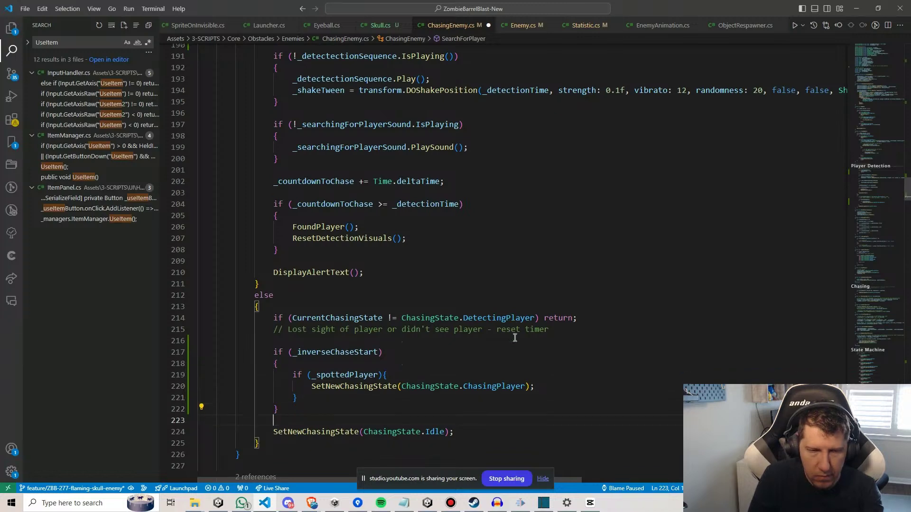
text(else{)
key(Return)
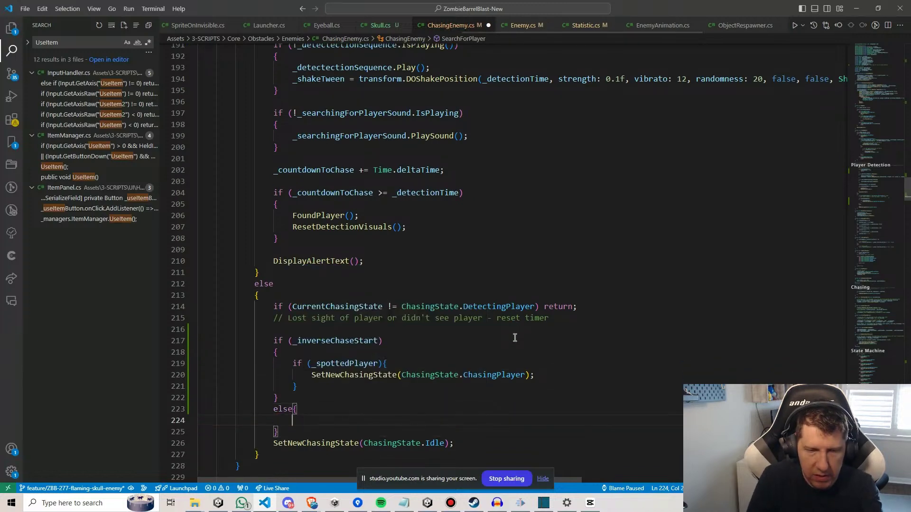
click(359, 443)
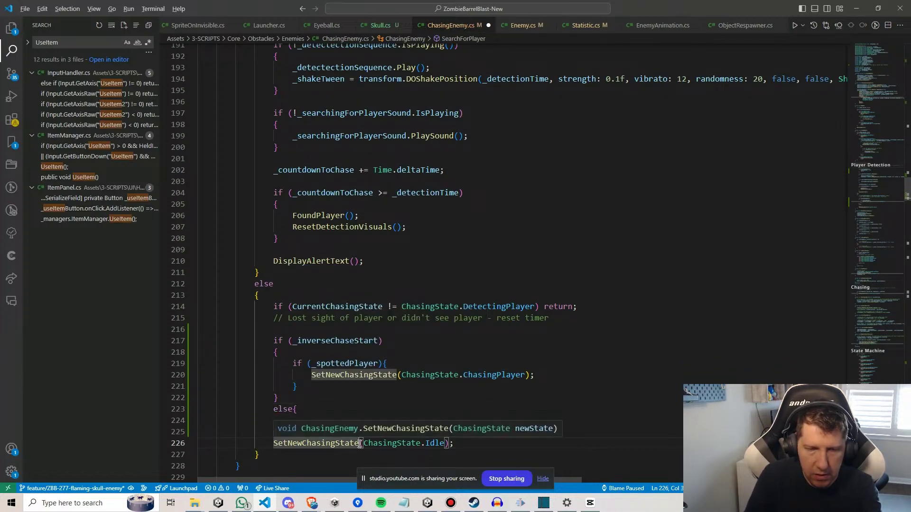
key(alt+Up)
key(alt+Up)
key(Home)
key(Tab)
key(End)
key(Delete)
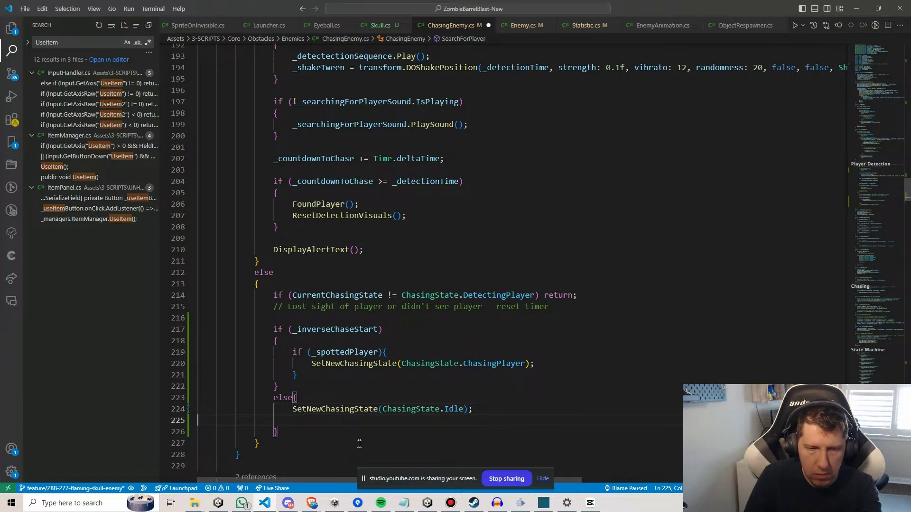
Auto-format the code in SearchForPlayer's else branch and save the ChasingEnemy script.
drag(375, 290, 406, 436)
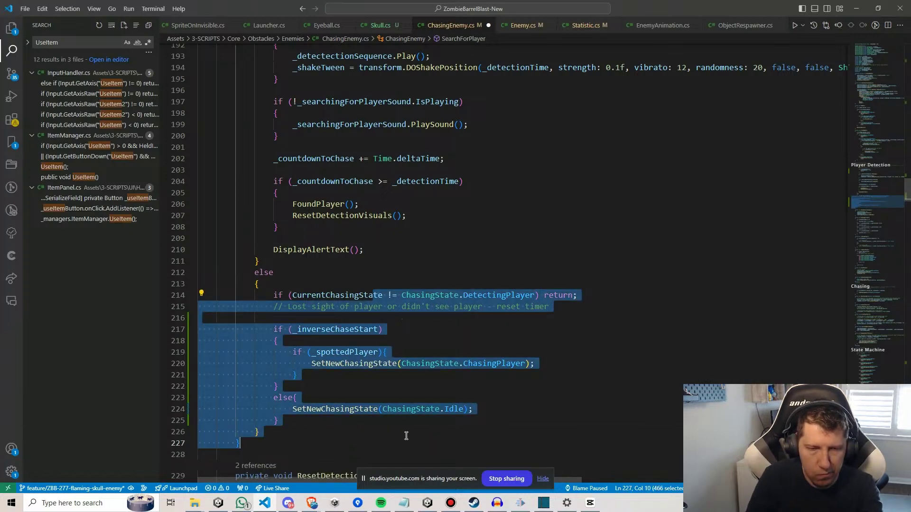
key(ctrl+k)
key(ctrl+f)
scroll(407, 434, down, 5)
click(488, 305)
scroll(475, 261, up, 3)
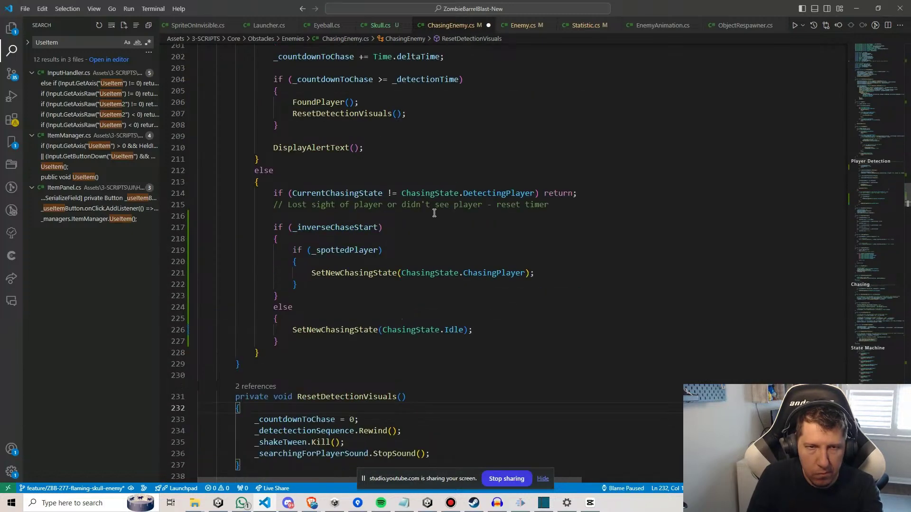
key(ctrl+s)
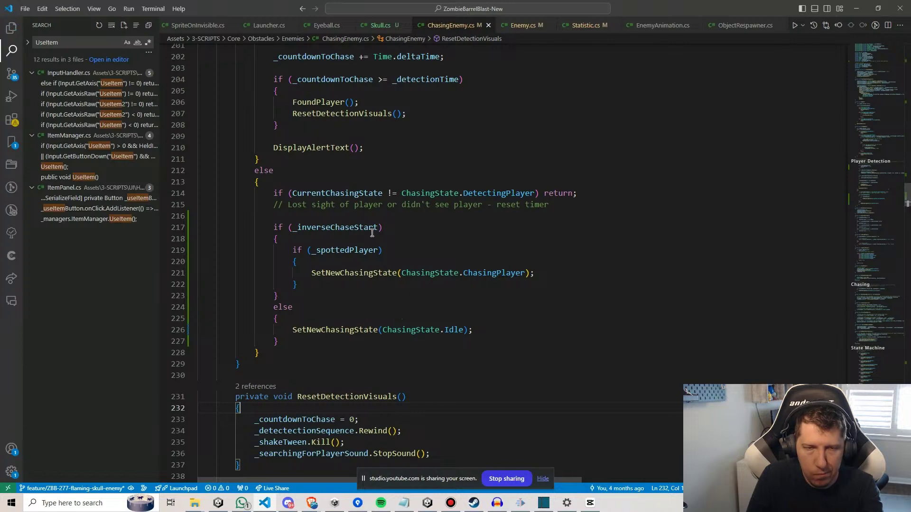
Start the _inverseChaseStart block with the comment "// If inverse chase start, begin a chase once the player has exited detection radius".
click(374, 237)
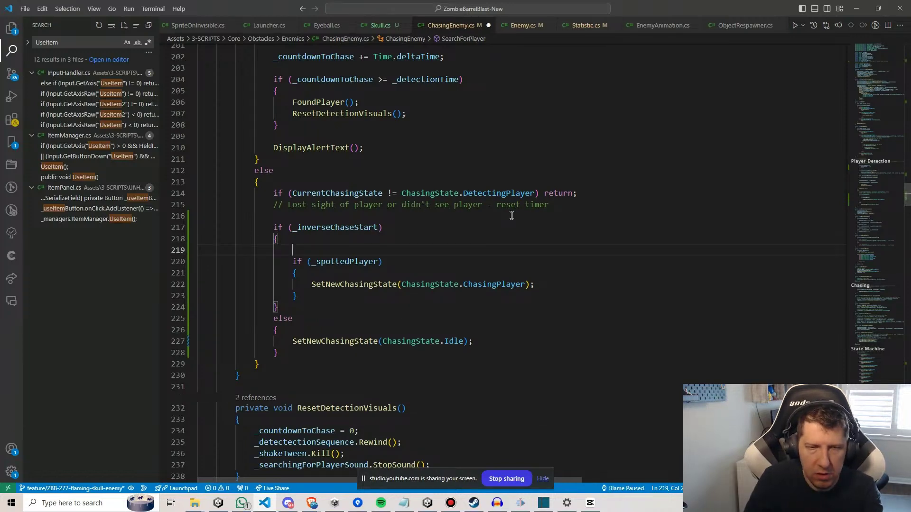
key(Return)
text(// )
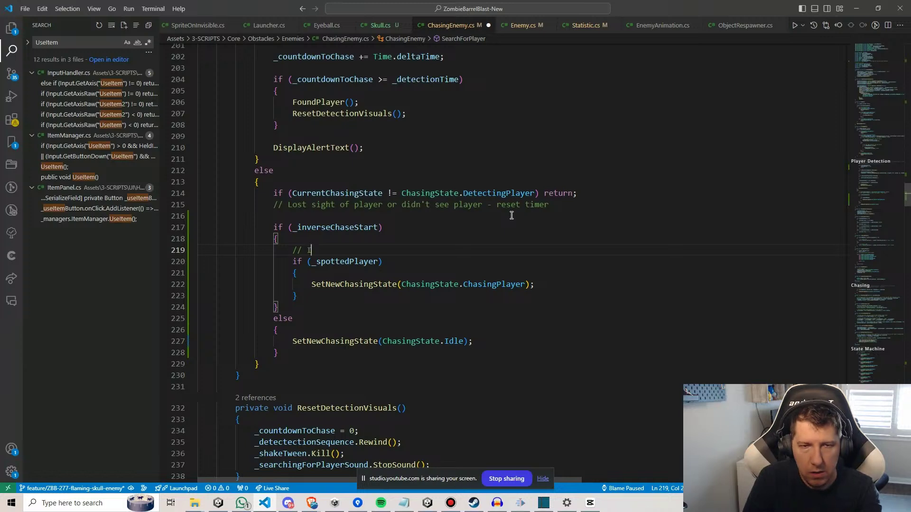
text(If inverse chase start, begin a chase onc)
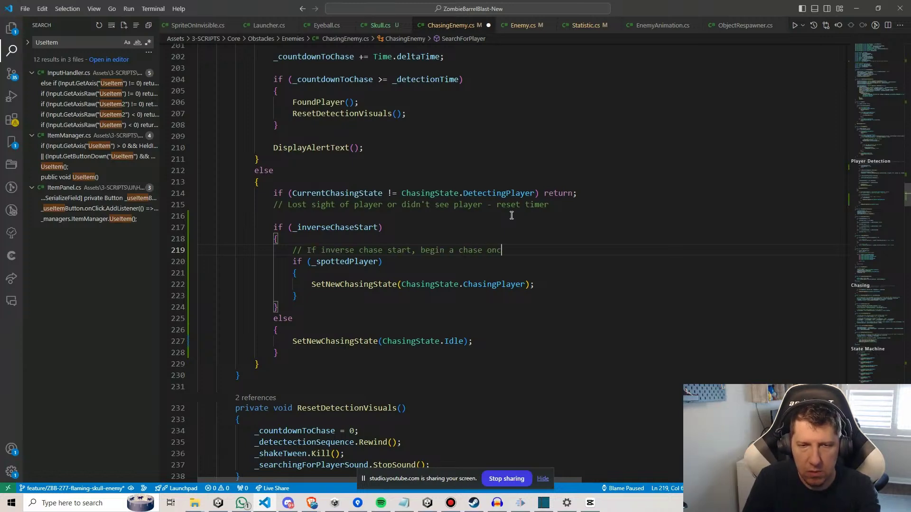
text(e the player has )
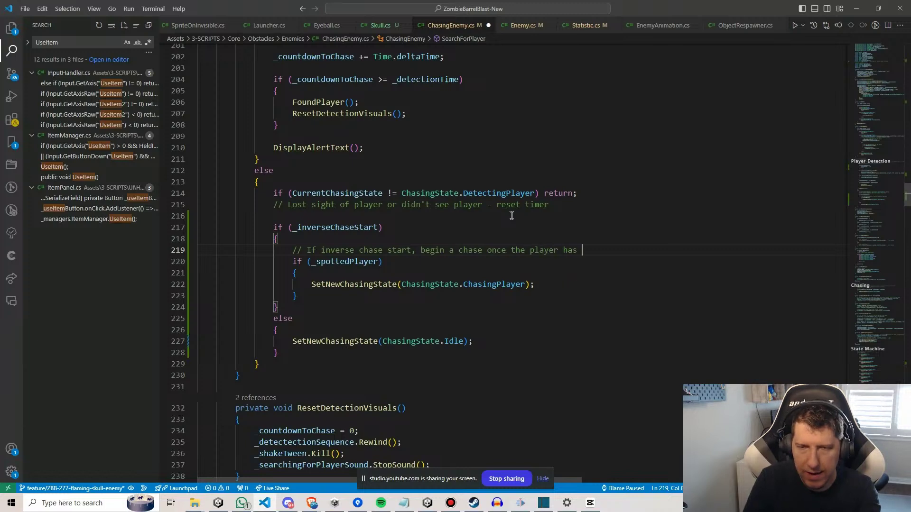
text(exited detection radius)
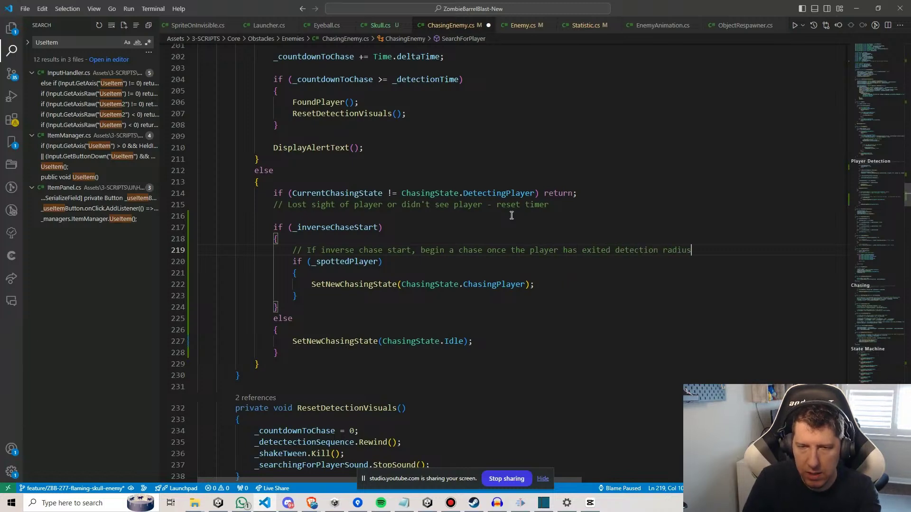
Add a second comment line reading "// if the player was spotted" directly above the nested _spottedPlayer check.
key(Return)
text(// )
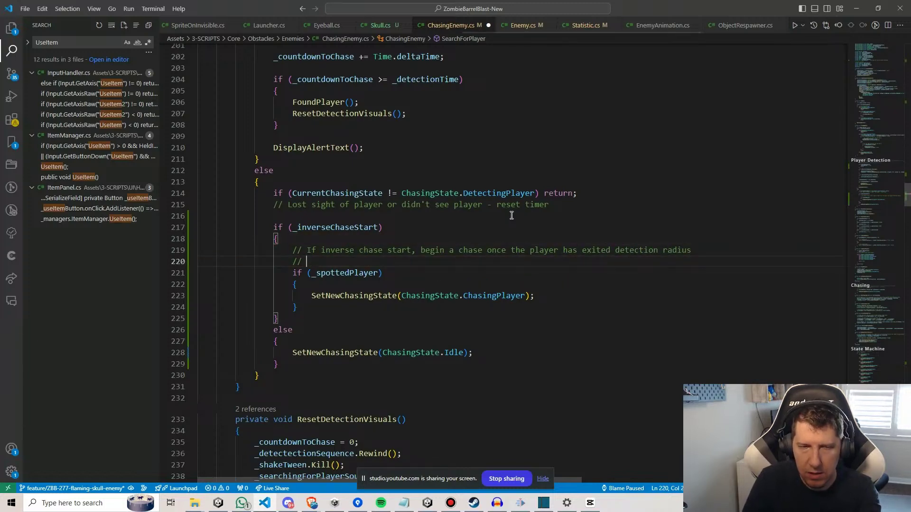
text(if )
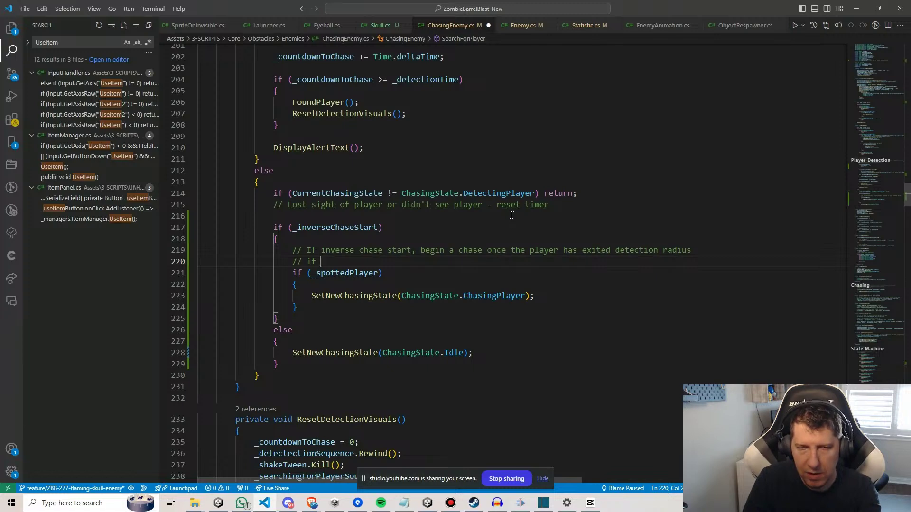
text(the player was spotted)
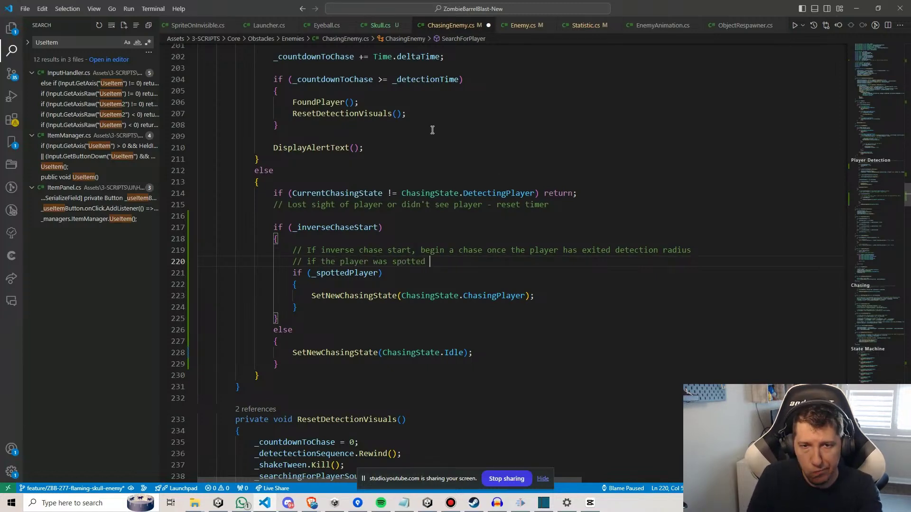
click(856, 9)
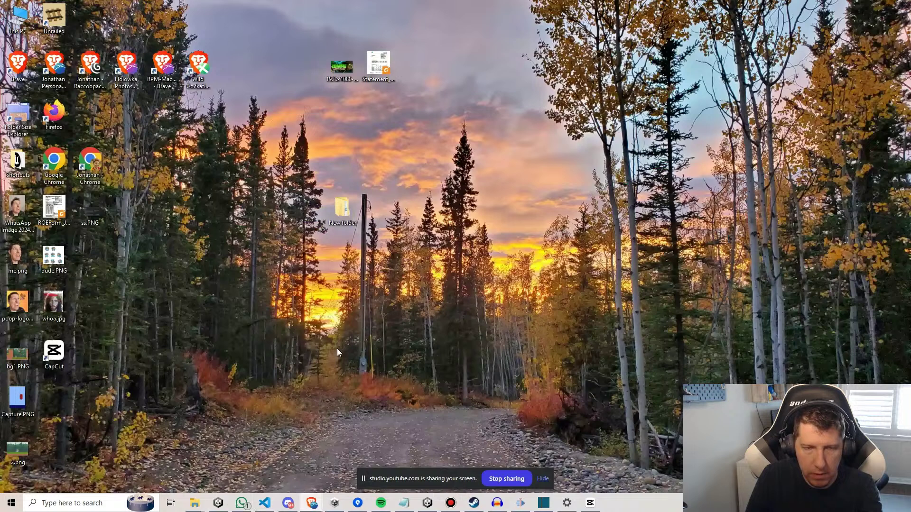
click(265, 503)
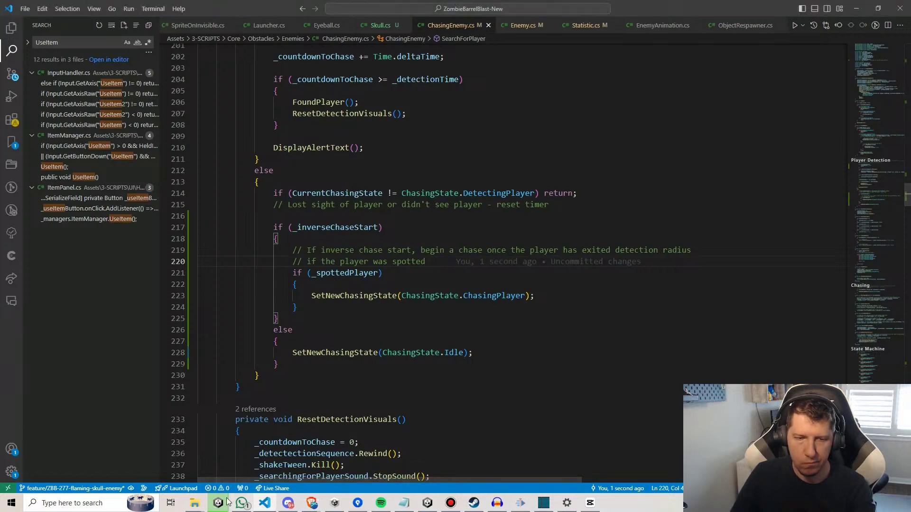
Switch to Unity, enable Inverse Chase Start on the Skull_Chasing enemy, and play-test the level briefly.
mouse_move(191, 462)
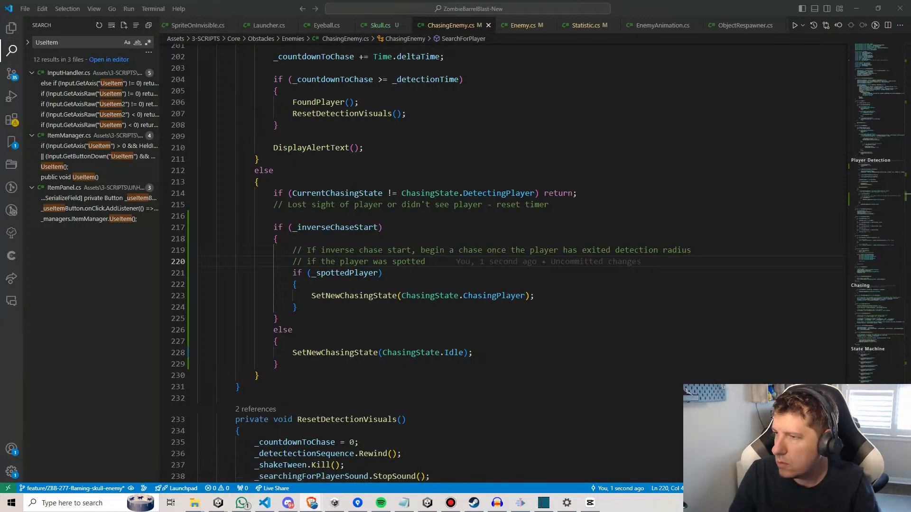
key(alt+Tab)
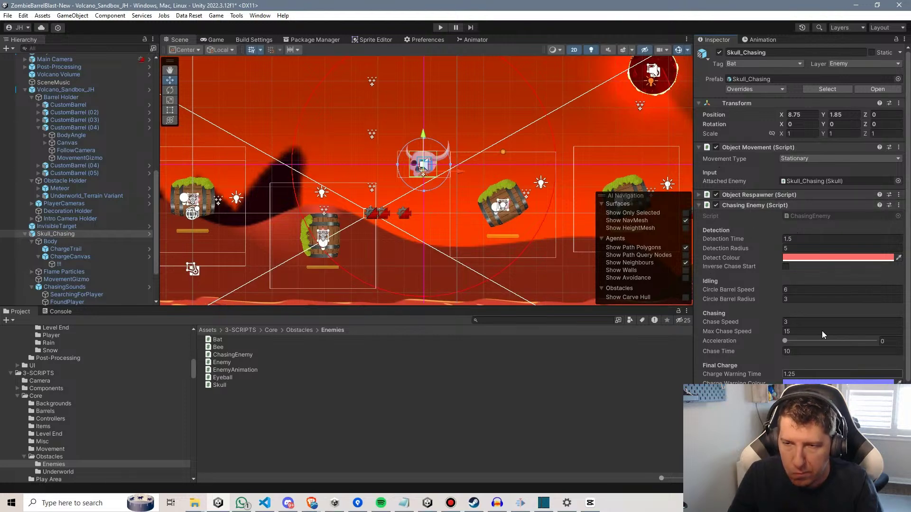
click(786, 266)
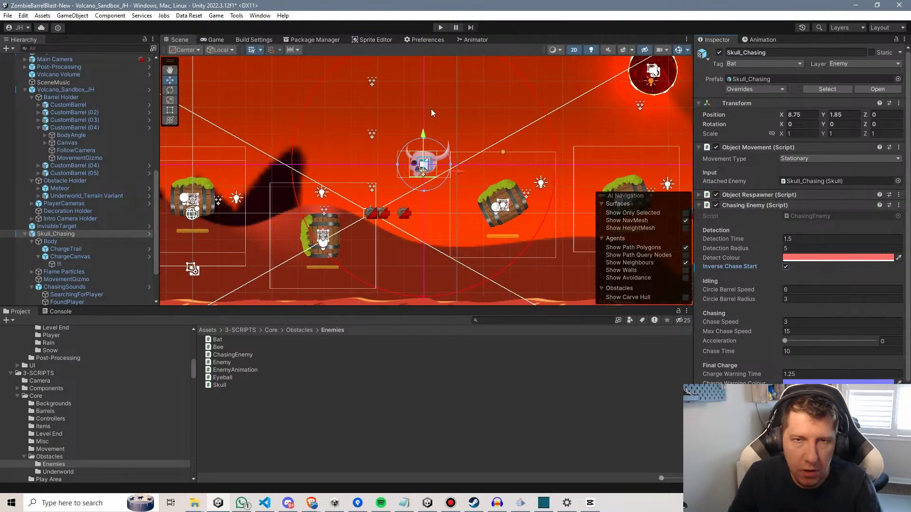
click(440, 27)
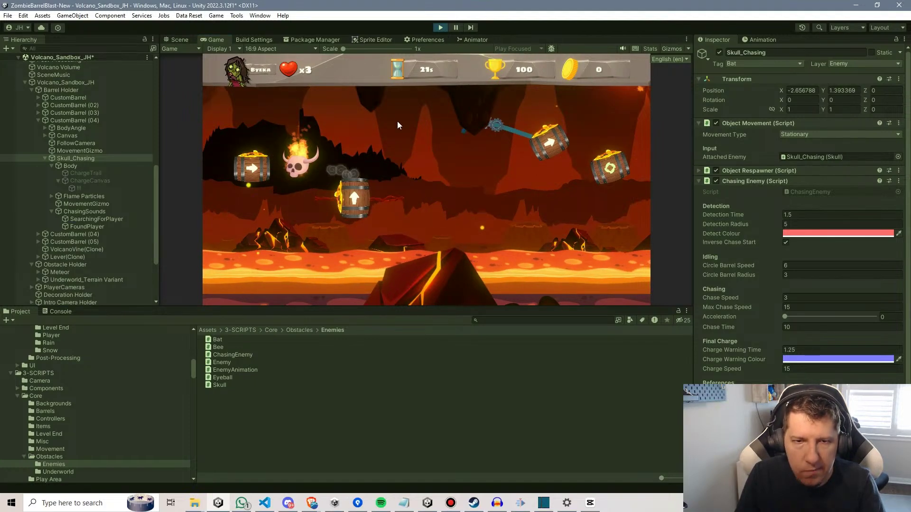
key(ctrl+p)
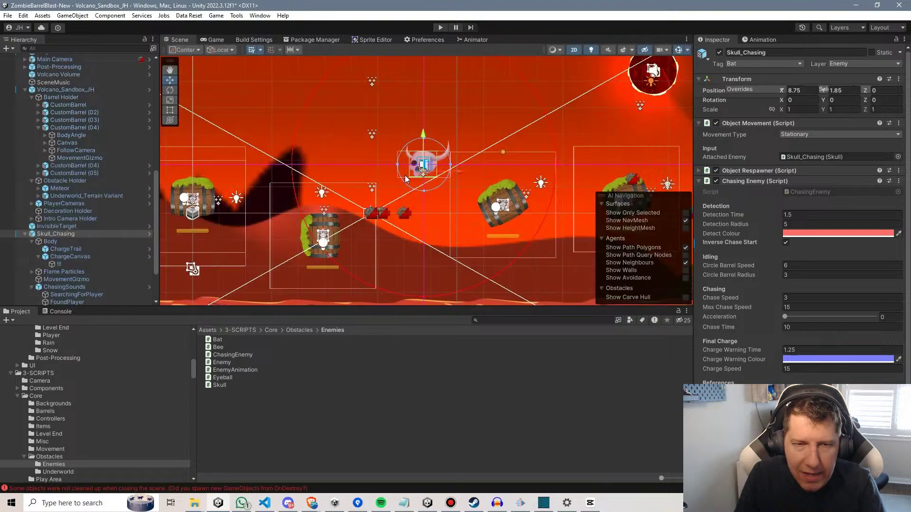
Move the Skull_Chasing enemy down to the lava below the barrels, at about X 8.89, Y -4.62.
middle_drag(428, 242, 439, 171)
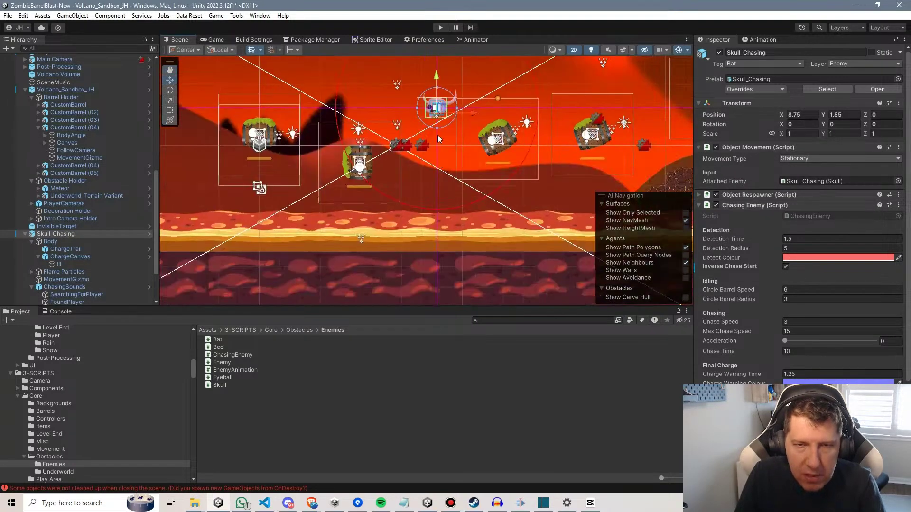
drag(439, 107, 445, 238)
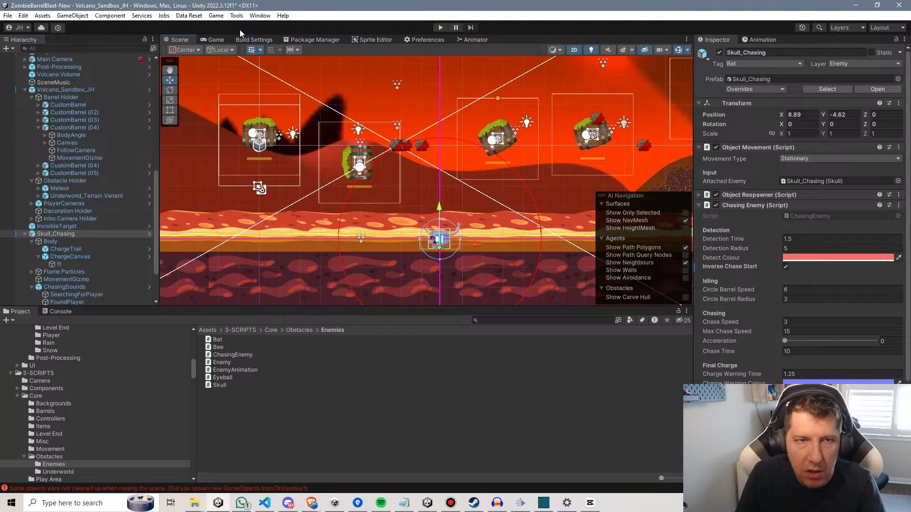
click(213, 39)
click(176, 39)
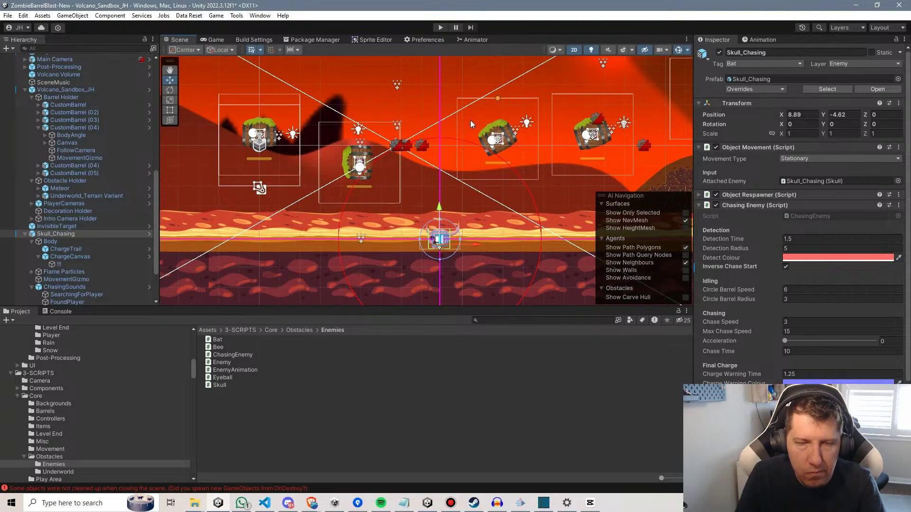
middle_drag(470, 123, 416, 133)
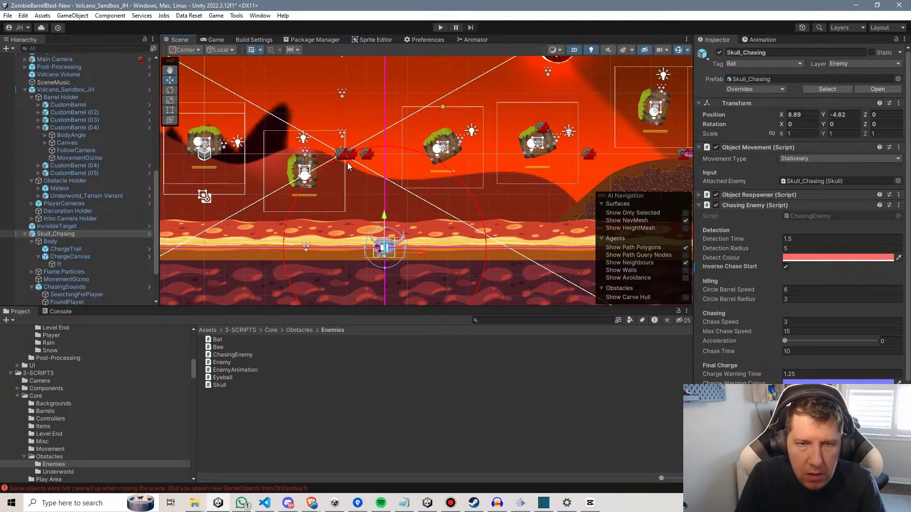
Select the expanded CustomBarrel (04) above and beside the skull and set its Rotation Amount to -320.
click(306, 173)
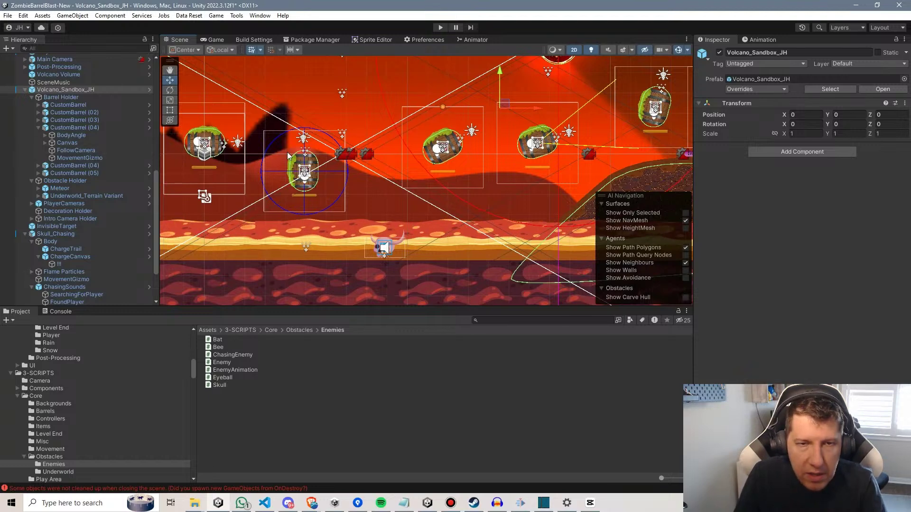
scroll(78, 189, down, 3)
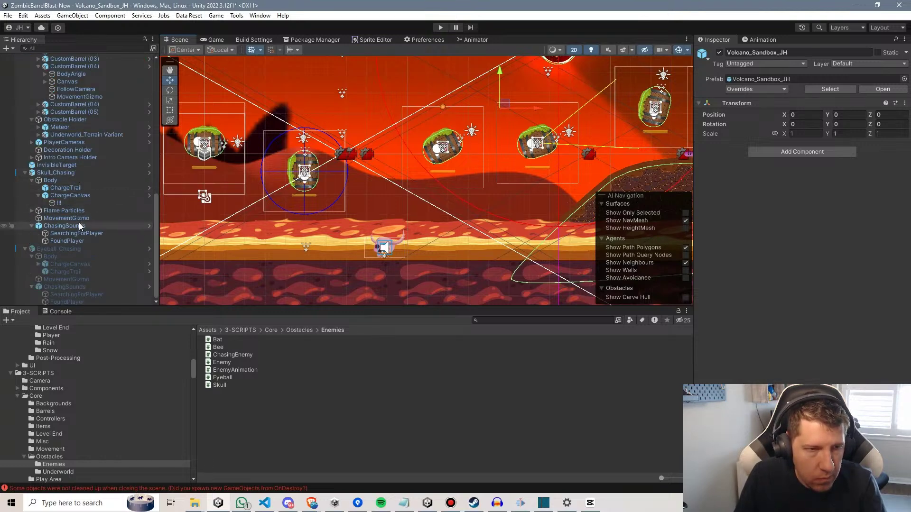
scroll(304, 142, up, 1)
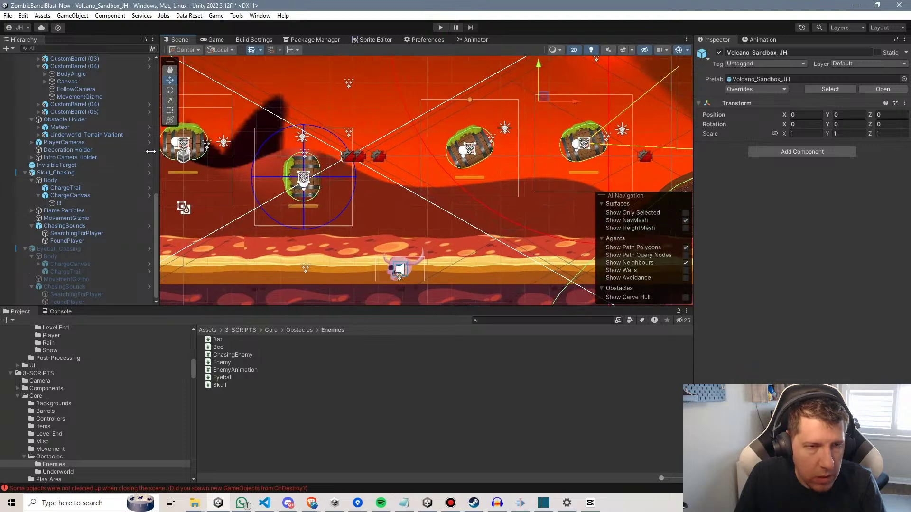
scroll(65, 130, up, 6)
click(88, 209)
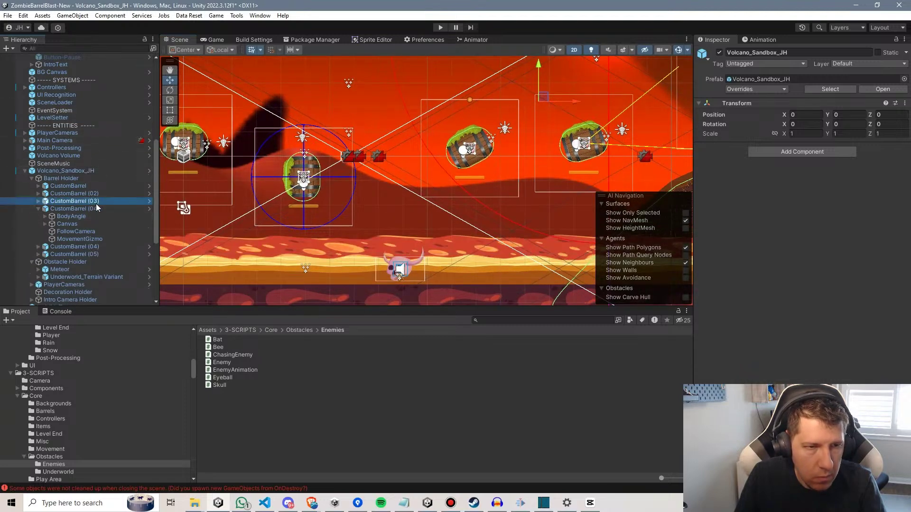
drag(850, 259, 864, 258)
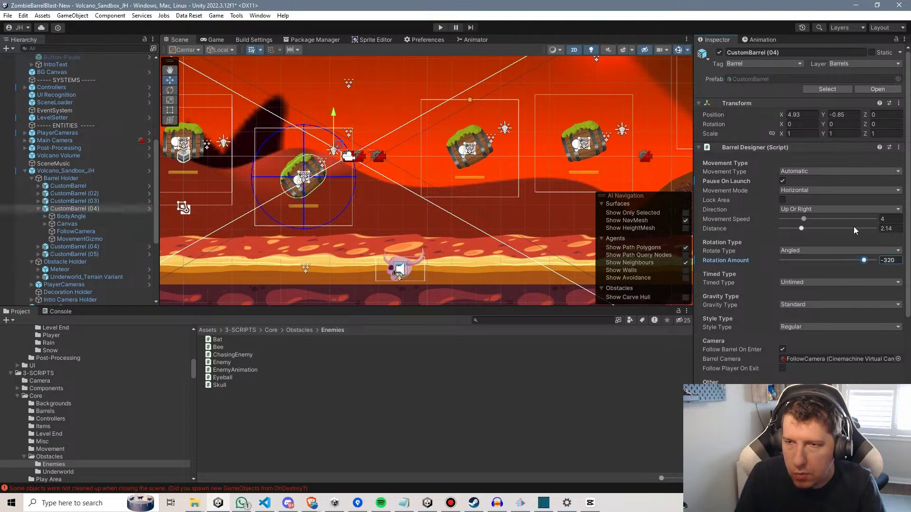
click(802, 173)
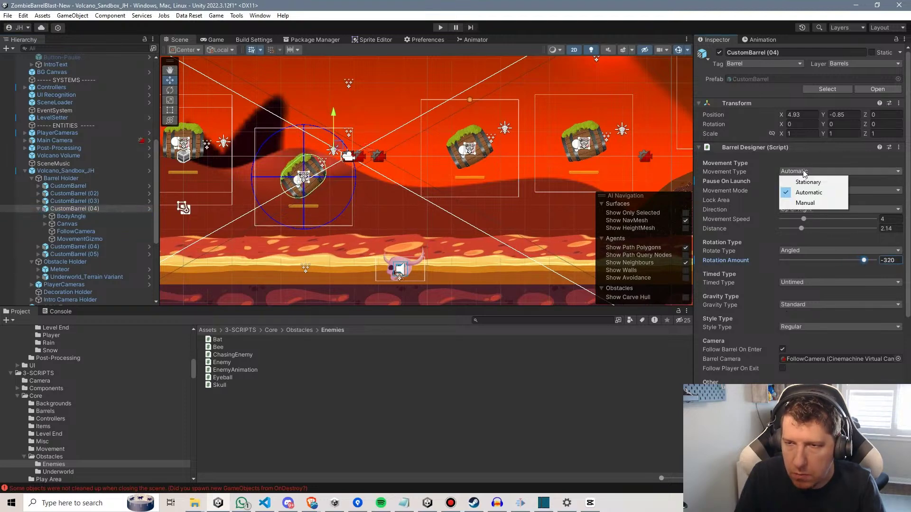
click(825, 192)
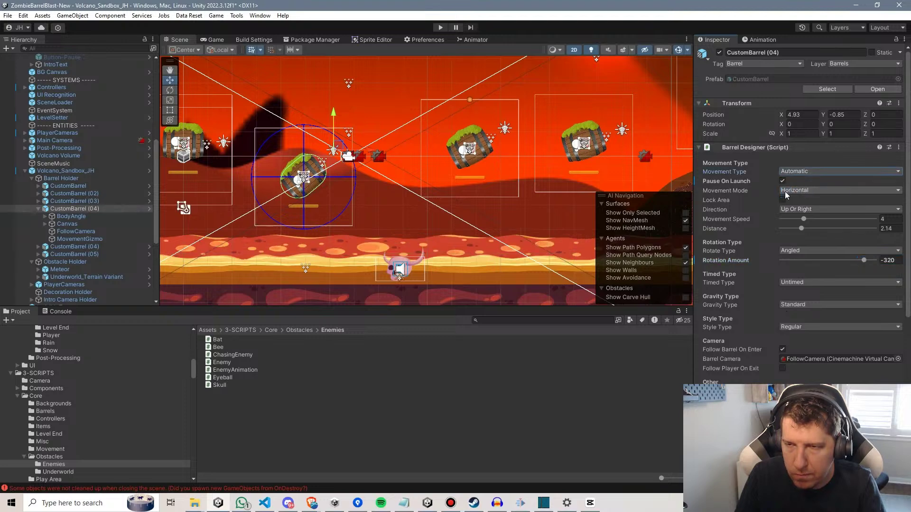
click(805, 193)
click(802, 197)
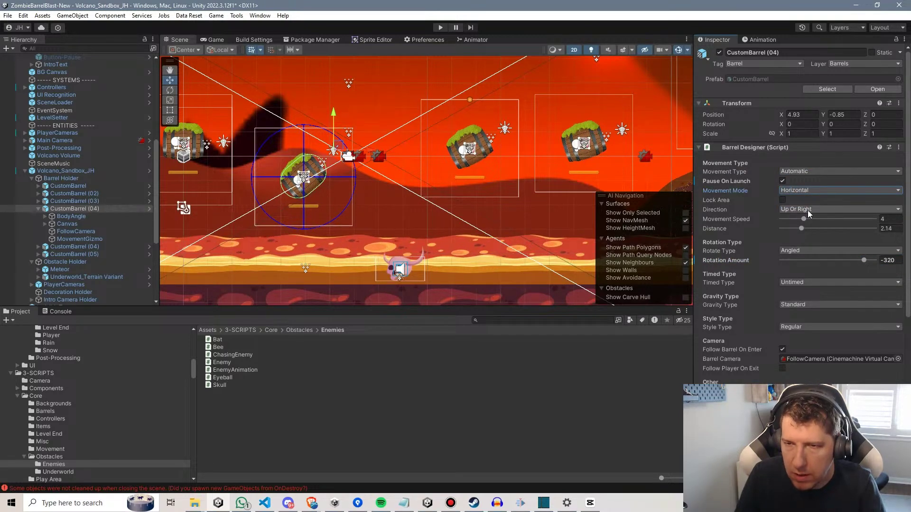
Set the barrel's Rotate Type to Manual with a Manual Rotation Variance of 35.9.
click(800, 251)
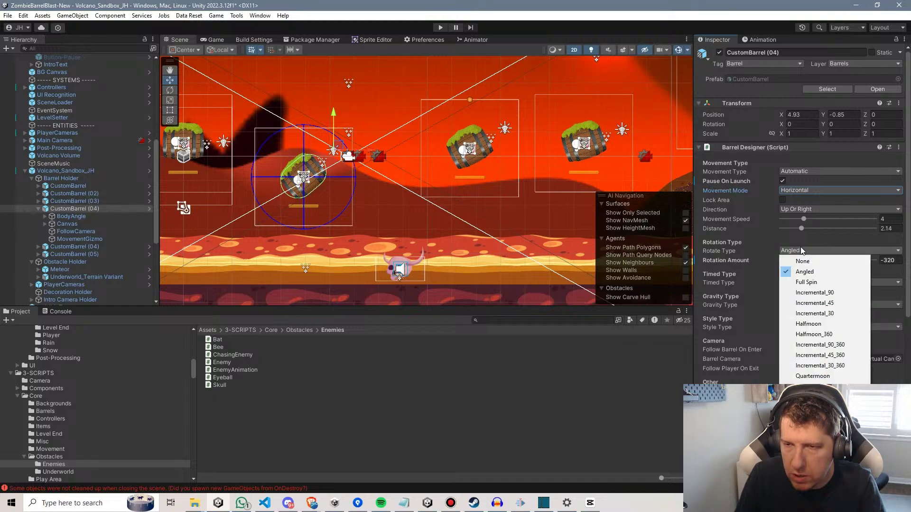
click(806, 386)
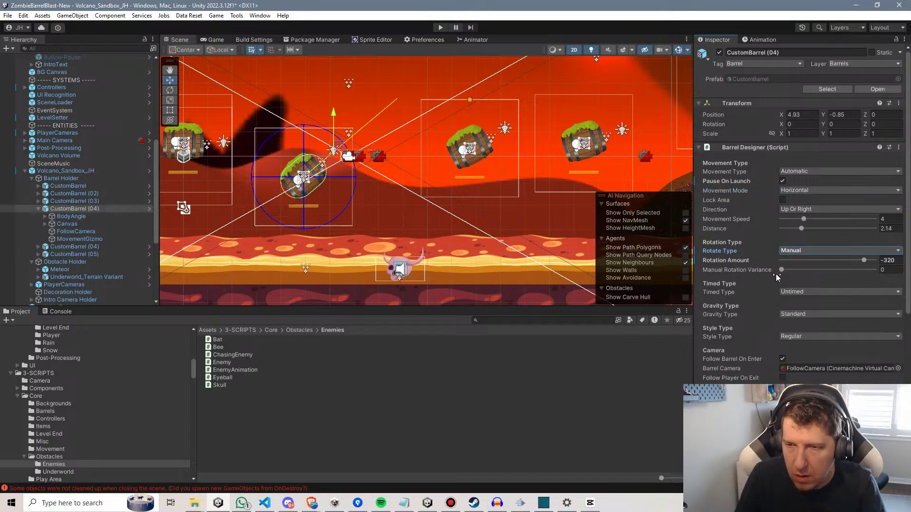
drag(784, 271, 802, 268)
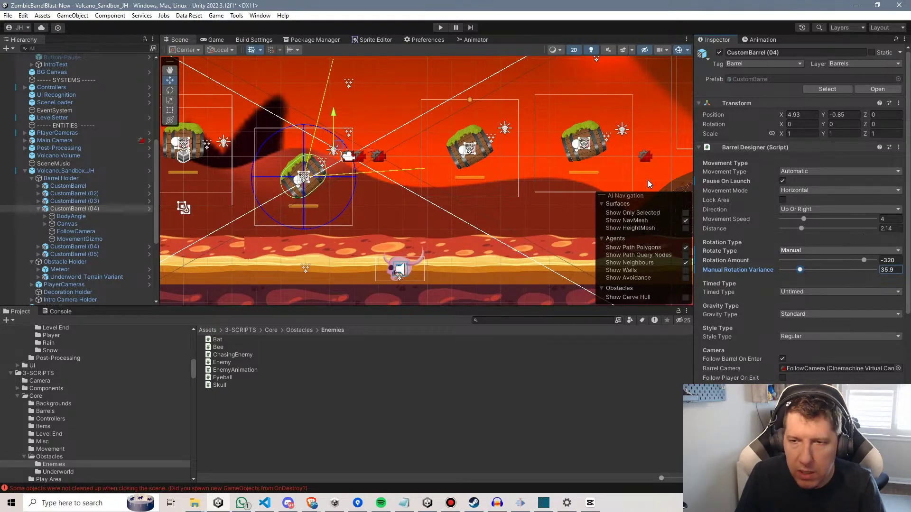
Set the barrel's Launcher to a Max Launch Force of 12 and a Min Launch Force of 6.
scroll(764, 332, down, 5)
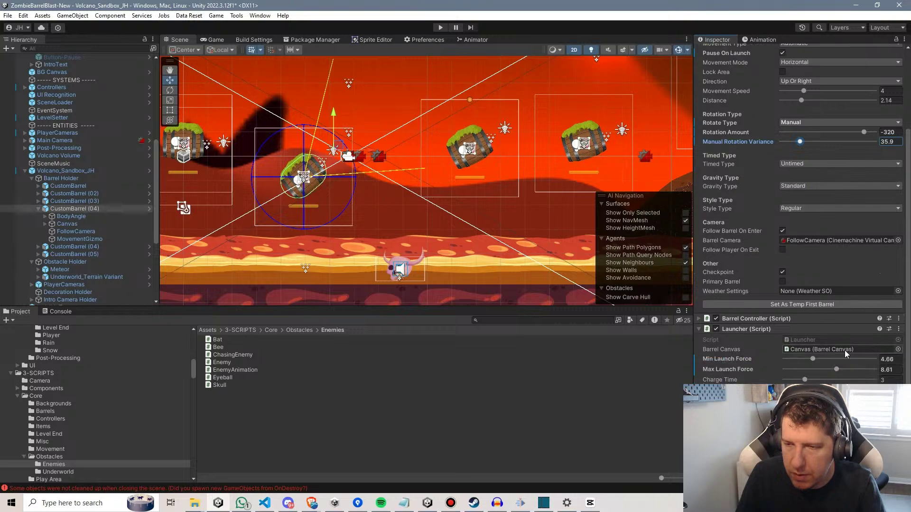
click(839, 371)
text(12)
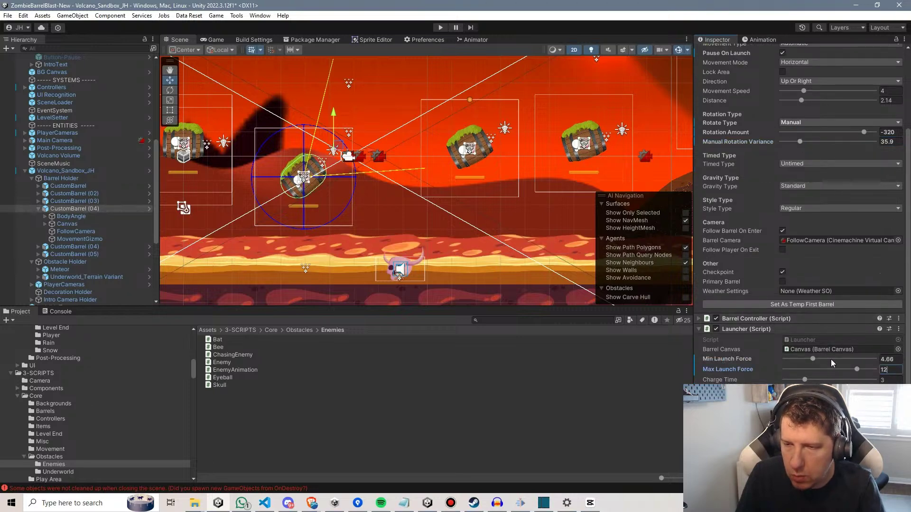
drag(813, 359, 820, 360)
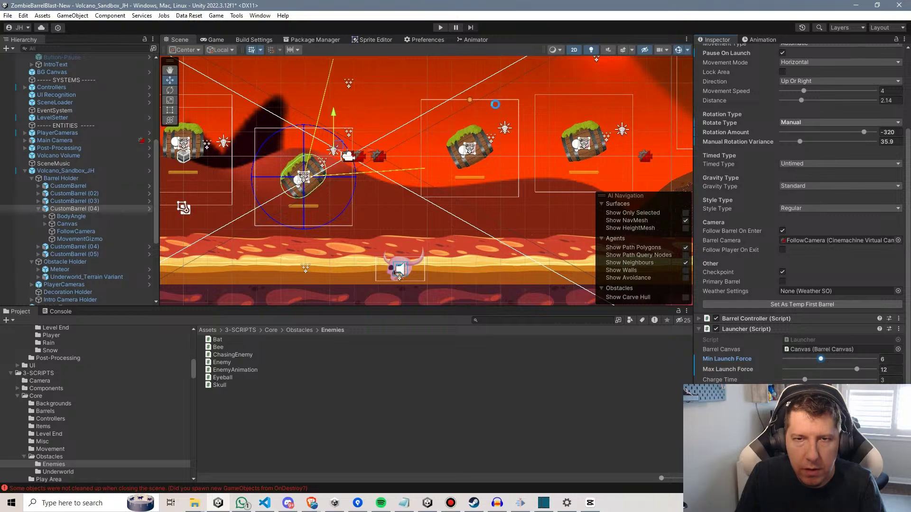
Select the Skull_Chasing enemy and set its Chasing Enemy Detection Radius to 6.46.
scroll(74, 260, down, 2)
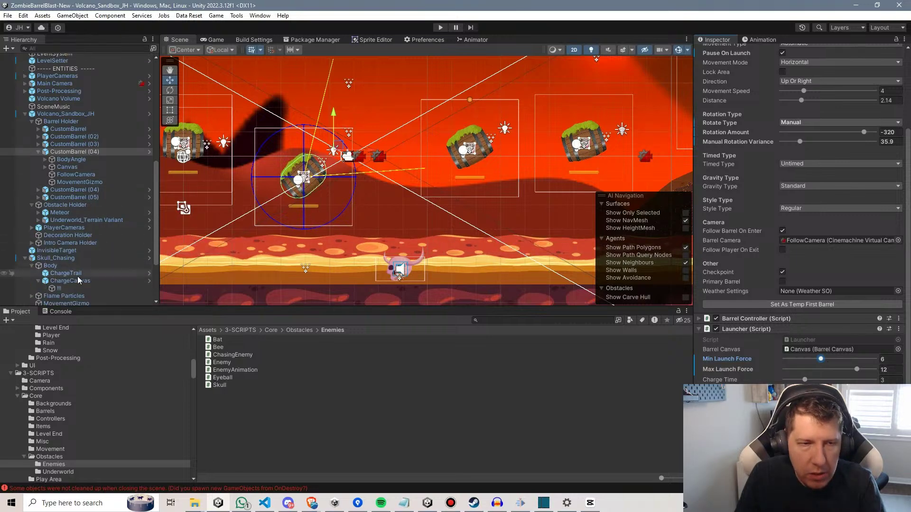
click(75, 260)
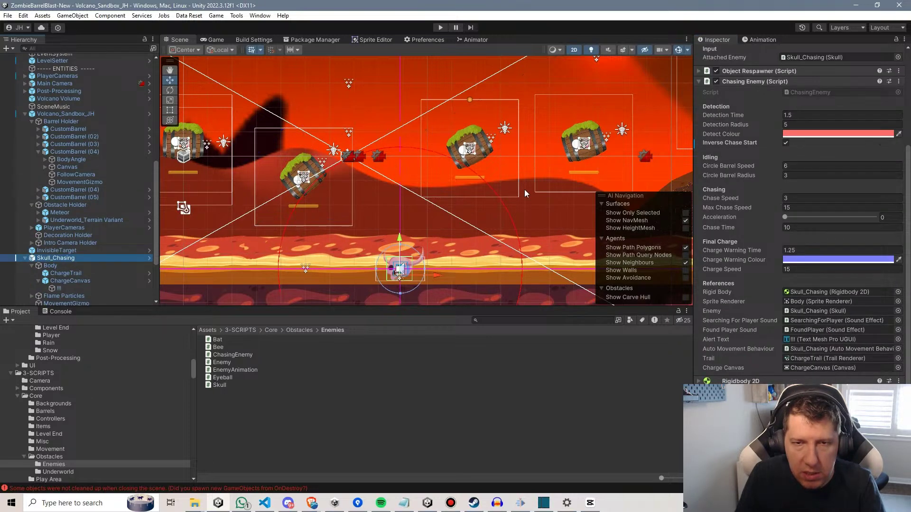
scroll(525, 189, down, 1)
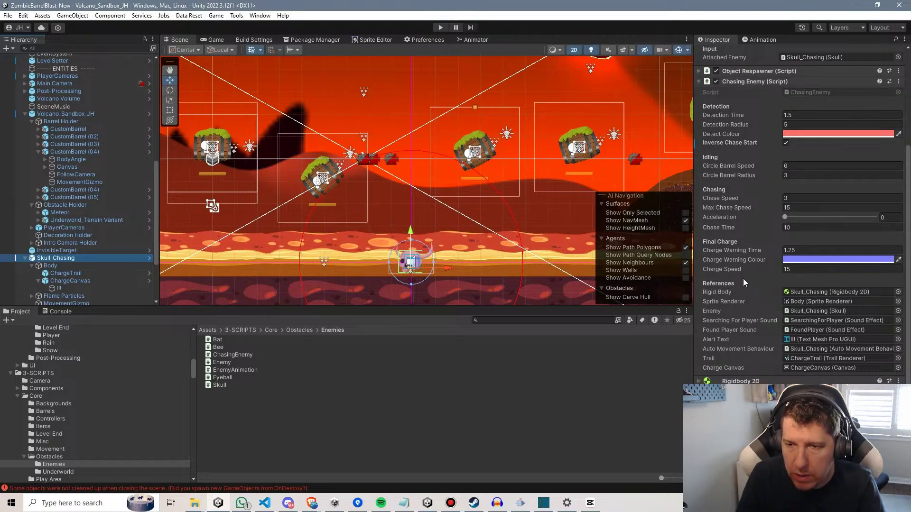
scroll(776, 149, up, 3)
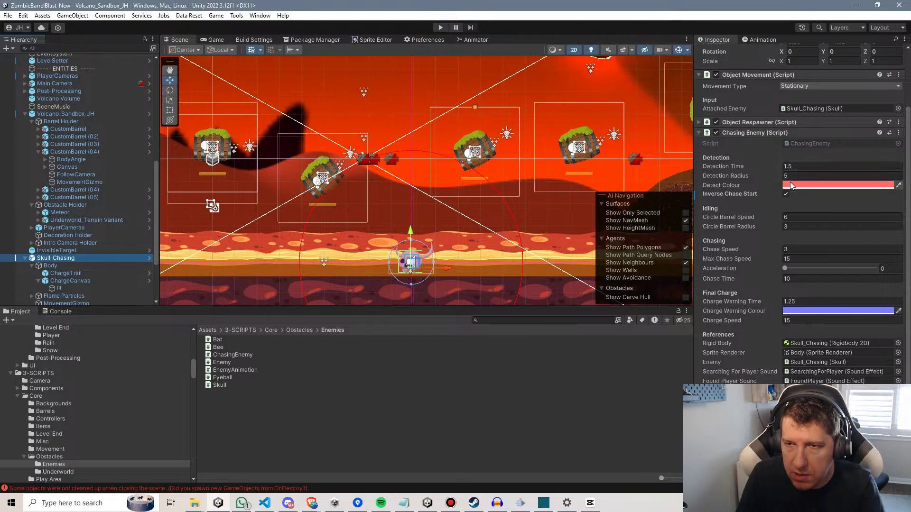
drag(730, 173, 740, 172)
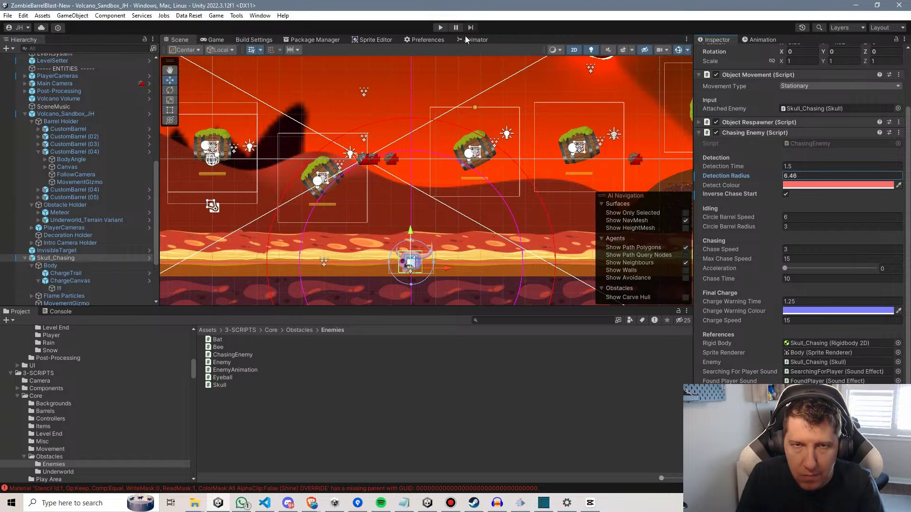
Play-test the level by launching the player past the flaming skull, and stop the game after observing its chase.
click(439, 26)
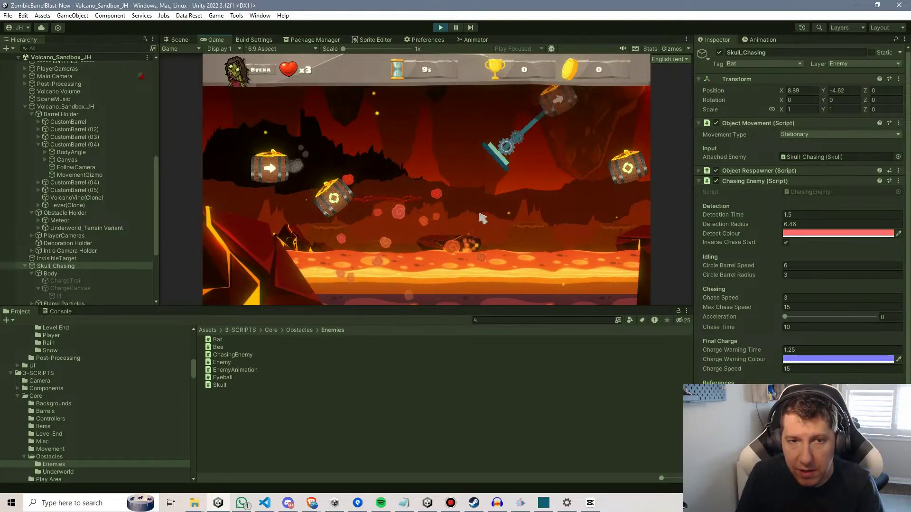
click(427, 200)
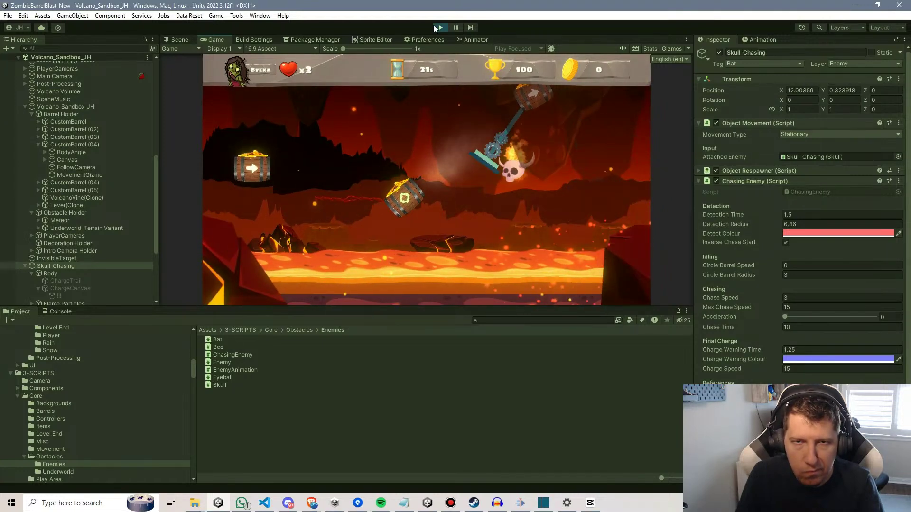
click(441, 28)
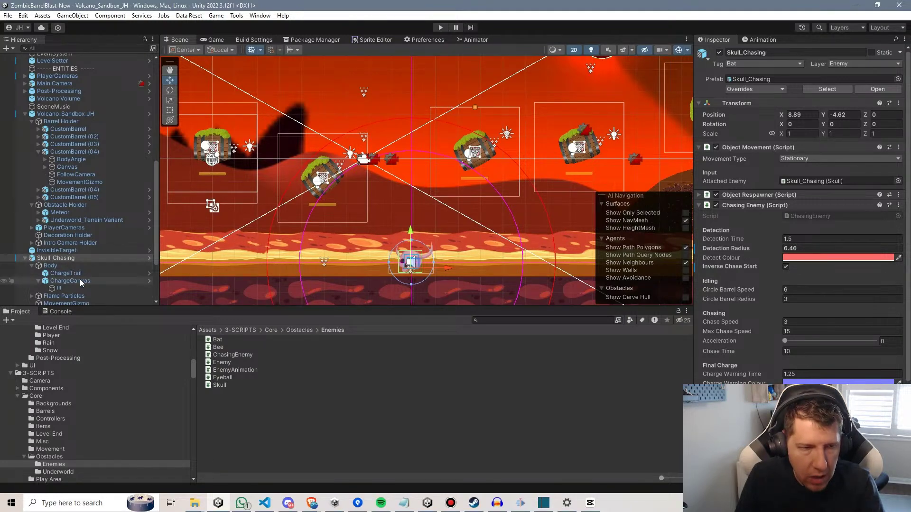
Set the skull's Flame Particles renderer to the Game sorting layer with an Order in Layer of 39.
click(81, 294)
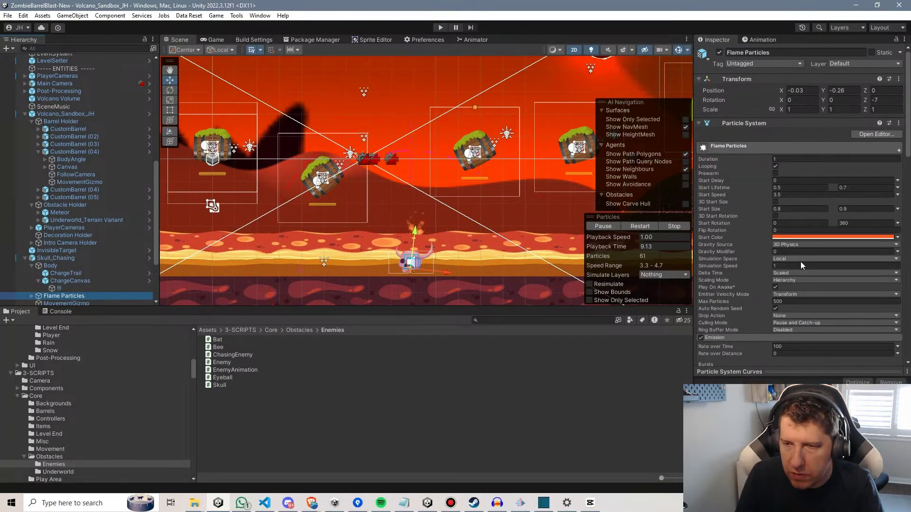
scroll(801, 261, down, 5)
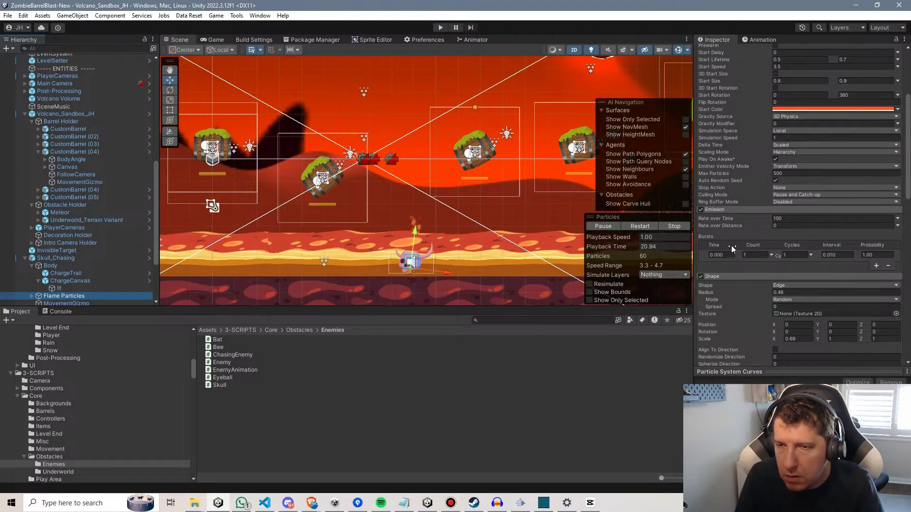
scroll(731, 246, down, 10)
scroll(735, 311, down, 5)
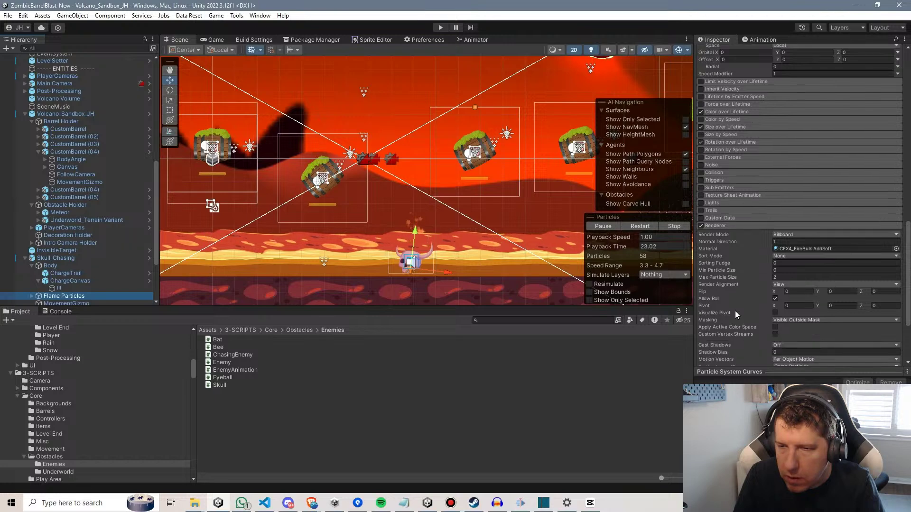
click(799, 290)
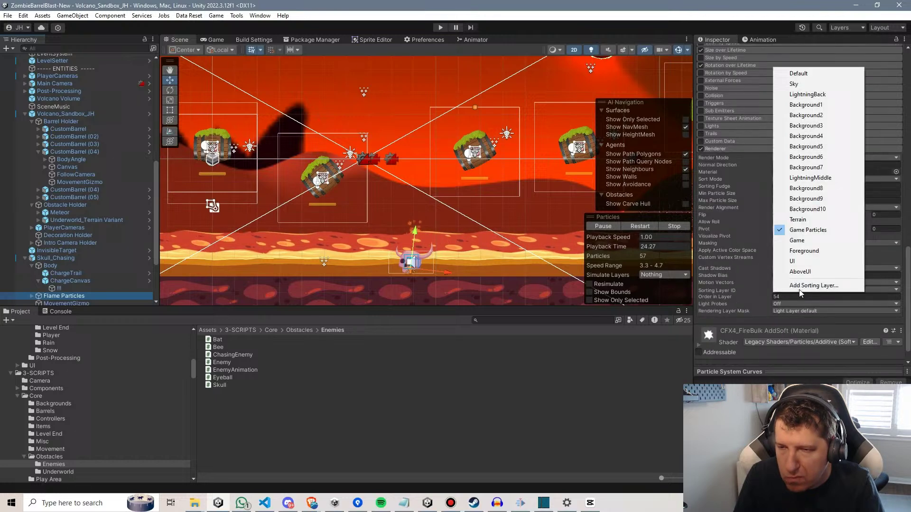
click(812, 243)
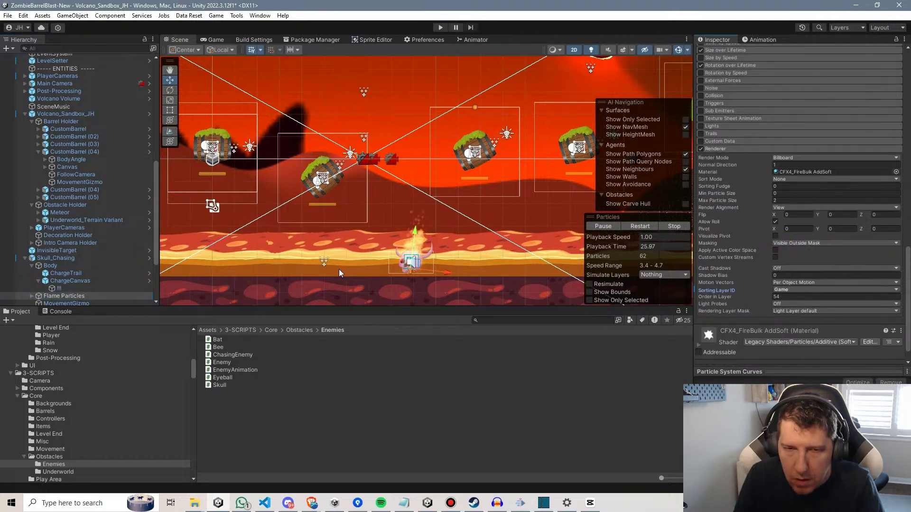
click(796, 296)
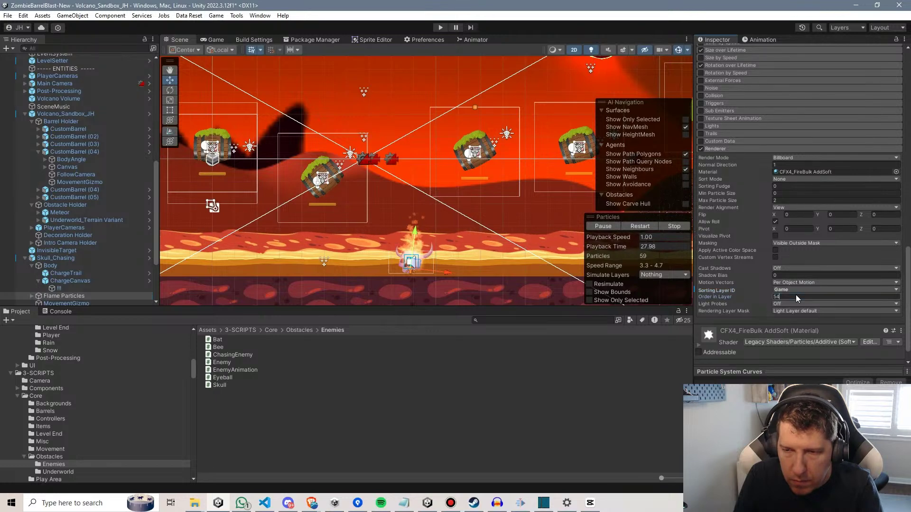
text(39)
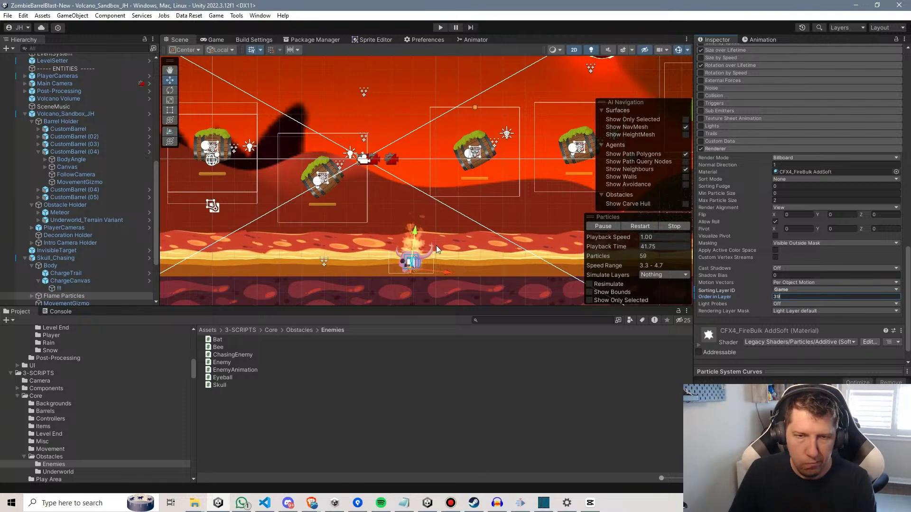
Switch to Visual Studio Code and examine SearchForPlayer's detection condition in ChasingEnemy.cs, following CanDetectPlayer to its definition.
click(56, 258)
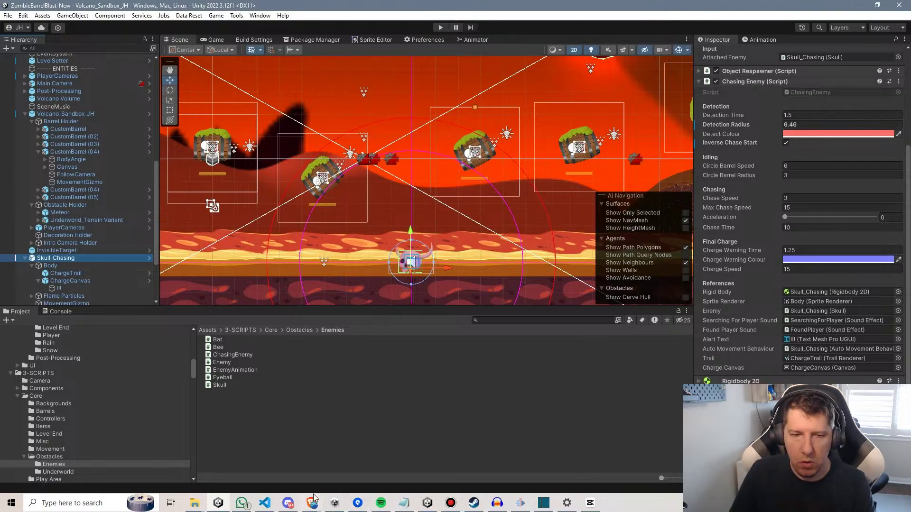
click(264, 503)
scroll(506, 273, up, 10)
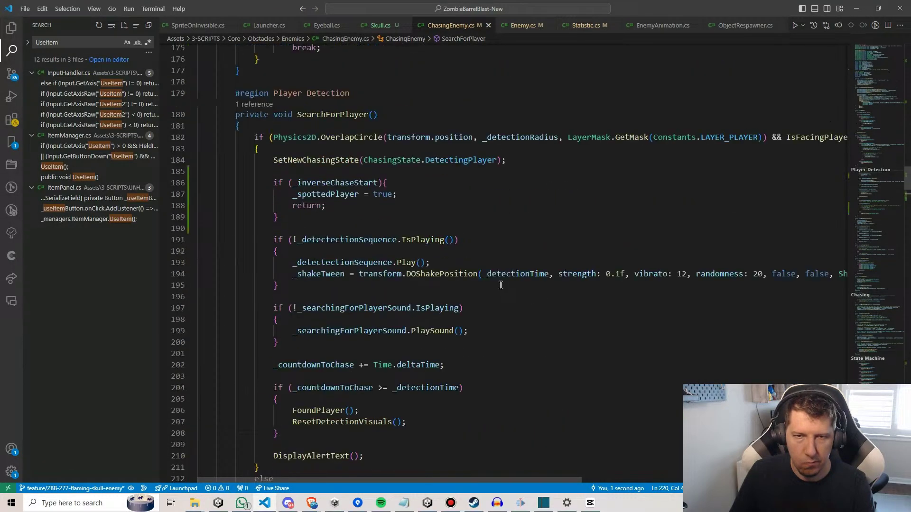
click(544, 195)
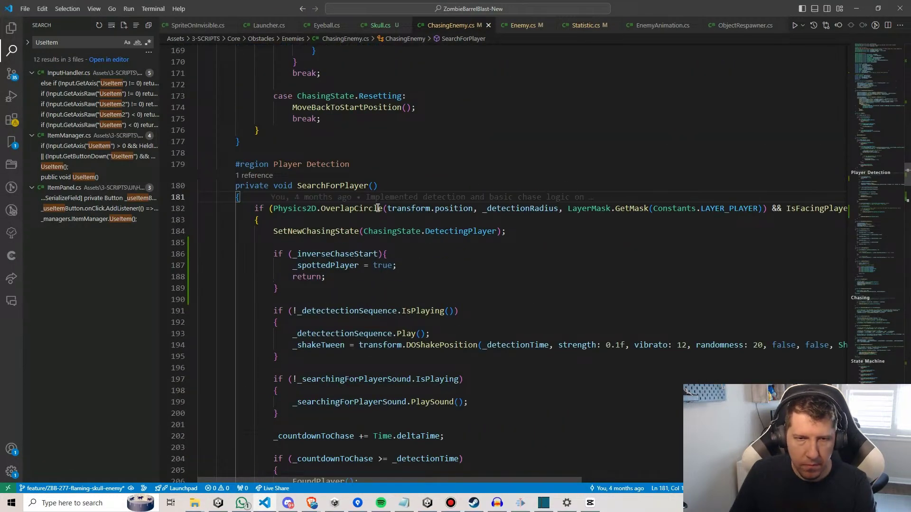
double_click(420, 208)
click(810, 209)
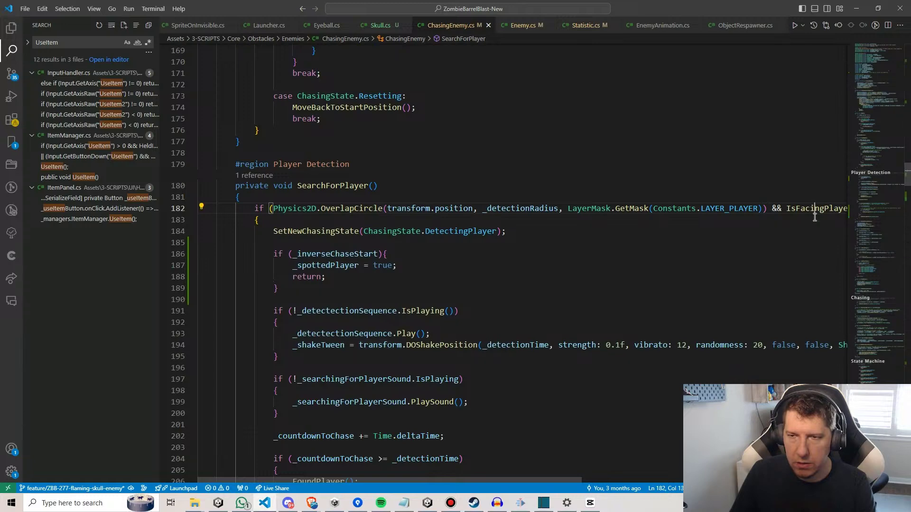
ctrl+scroll(787, 218, down, 1)
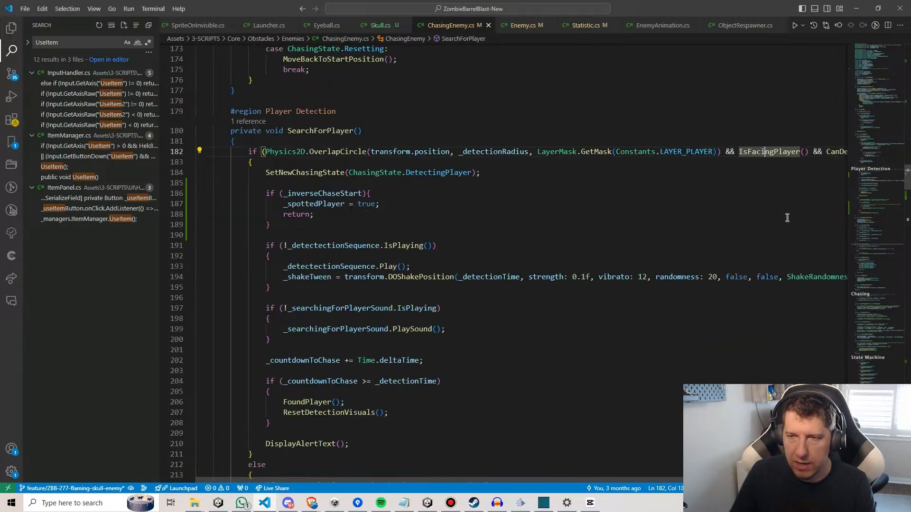
ctrl+click(834, 151)
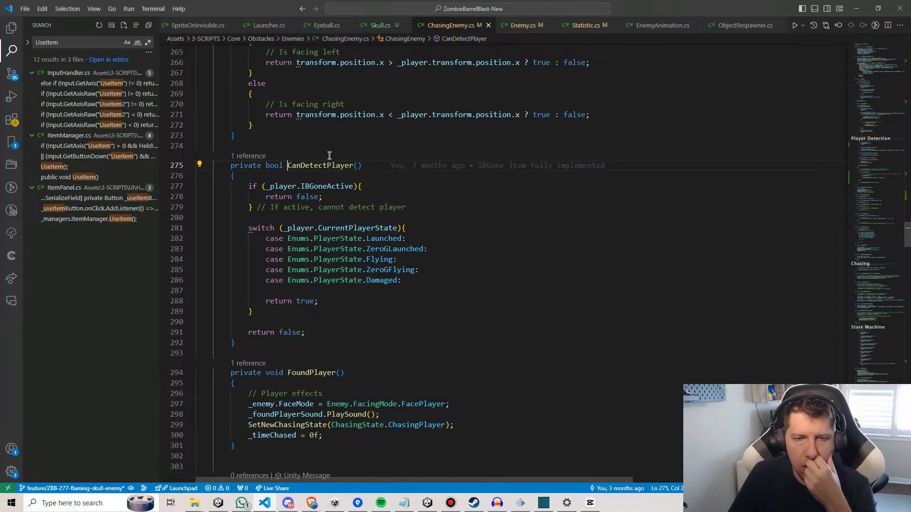
Review the inverse chase branches of SearchForPlayer and the player states listed in CanDetectPlayer.
scroll(398, 167, up, 10)
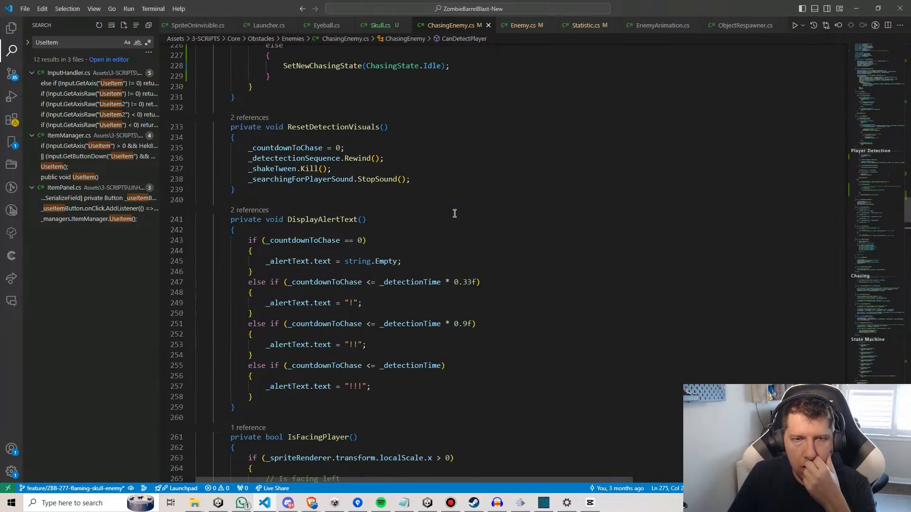
scroll(455, 214, up, 3)
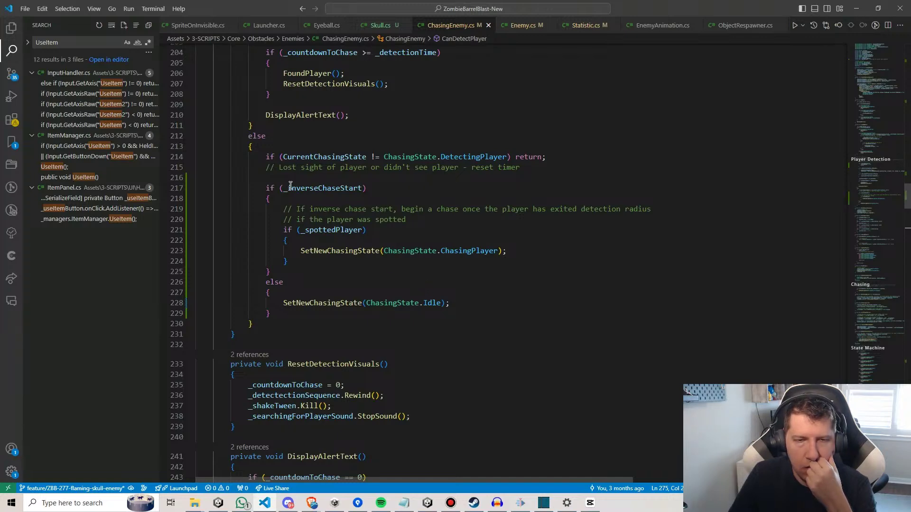
scroll(352, 304, up, 9)
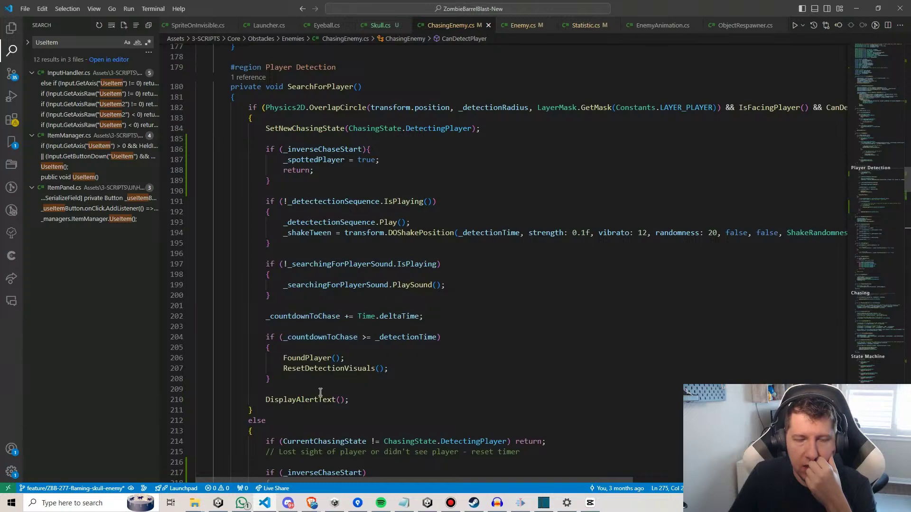
scroll(321, 393, down, 10)
click(440, 279)
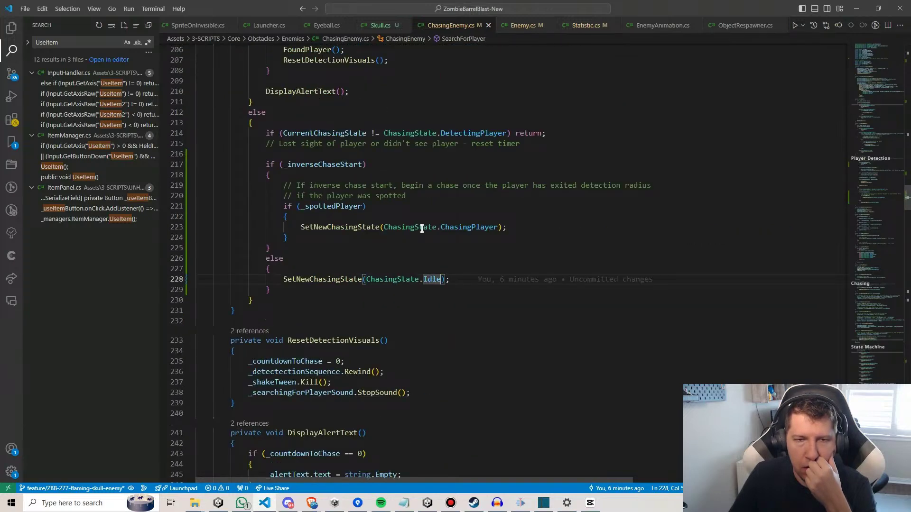
click(467, 212)
click(438, 206)
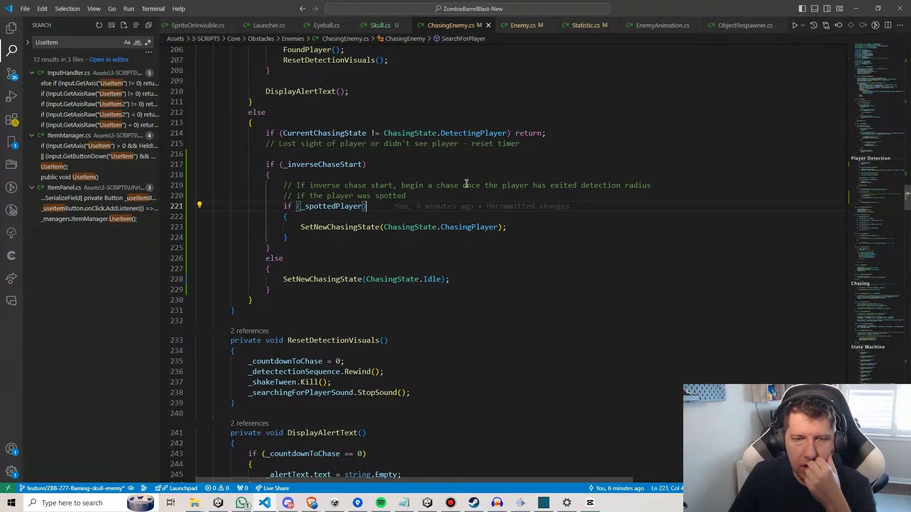
double_click(362, 206)
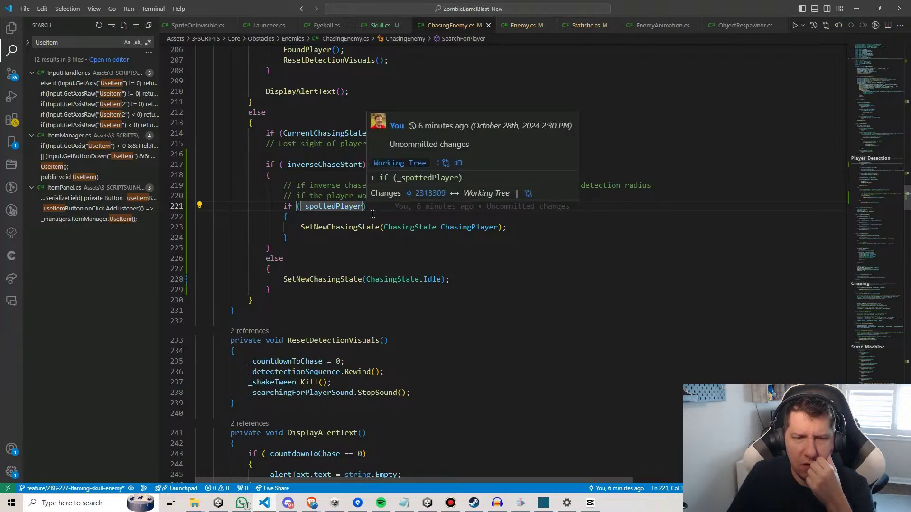
scroll(398, 209, down, 10)
scroll(377, 218, down, 3)
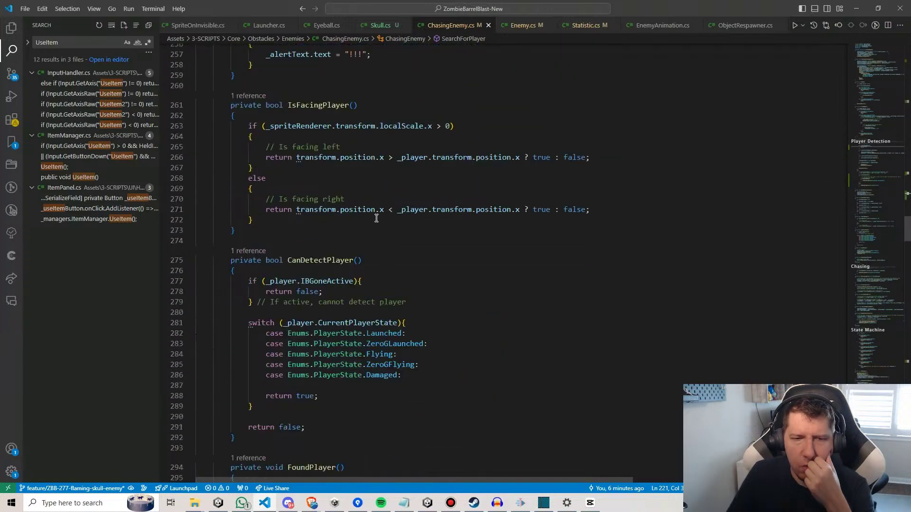
scroll(330, 259, down, 2)
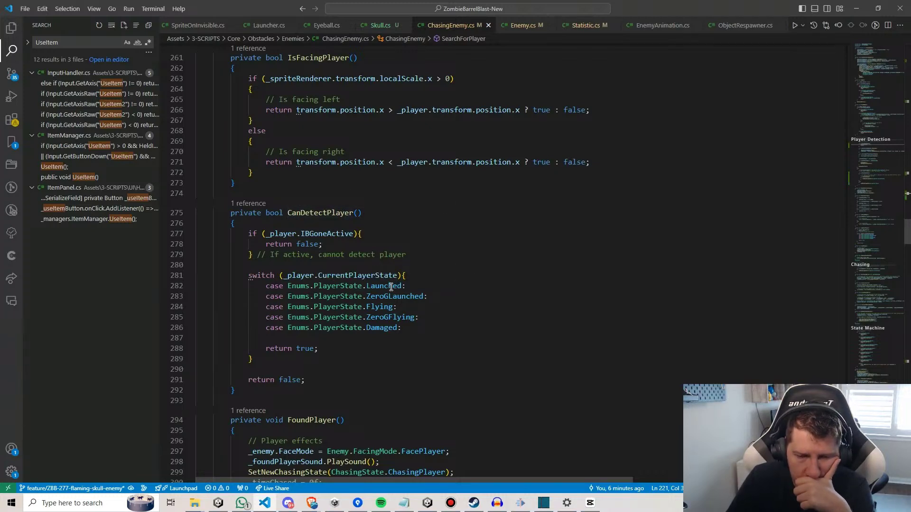
mouse_move(382, 327)
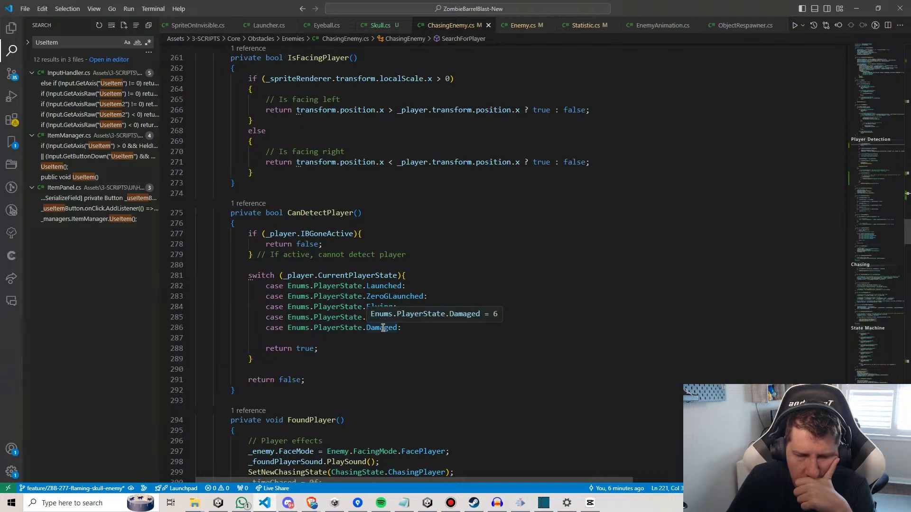
Extend the _spottedPlayer condition in the inverse chase branch with && CanDetectPlayer() and save the script.
scroll(462, 222, up, 12)
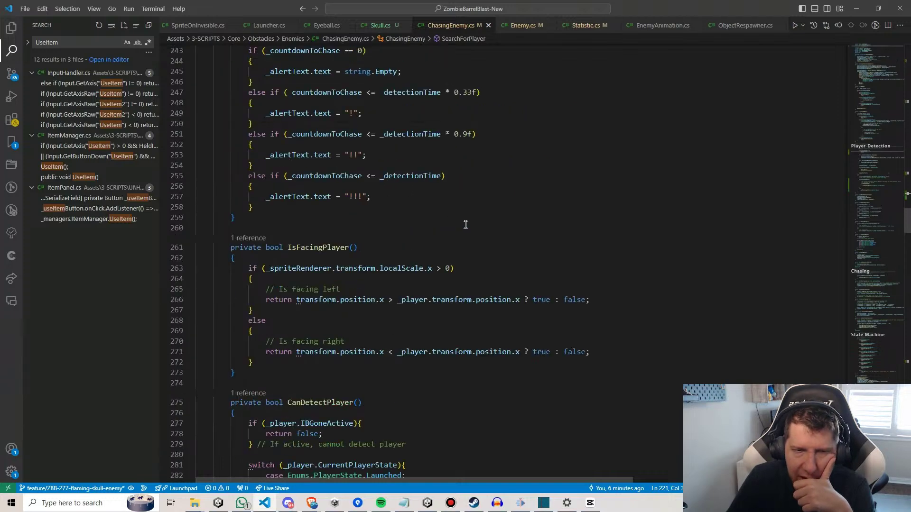
scroll(461, 220, up, 1)
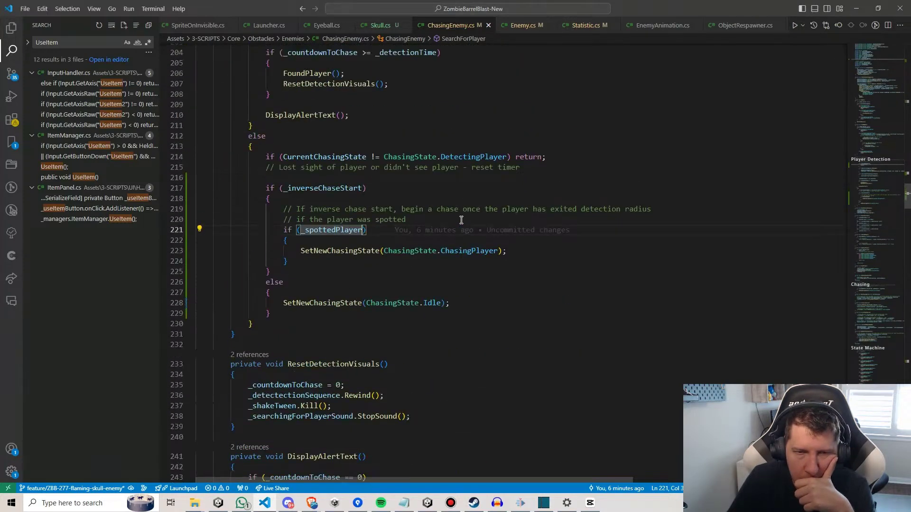
text(&& )
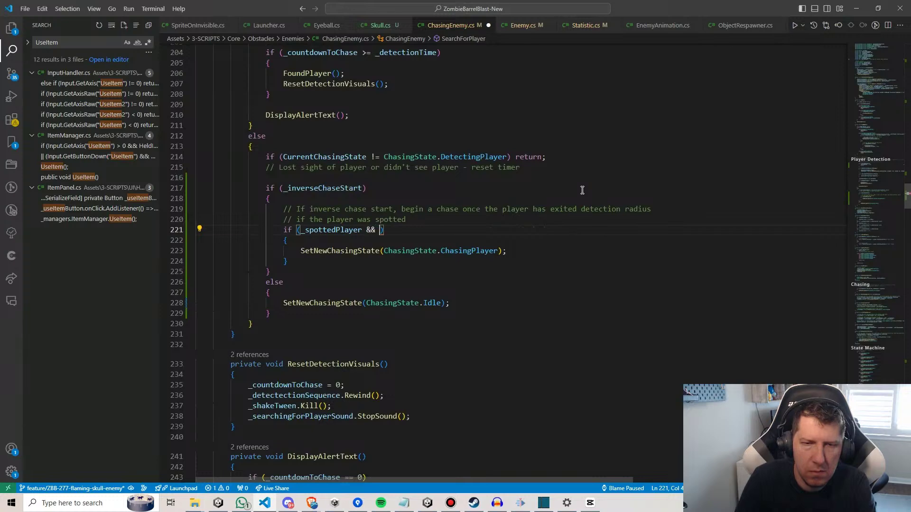
text(CanDetectPlayer()
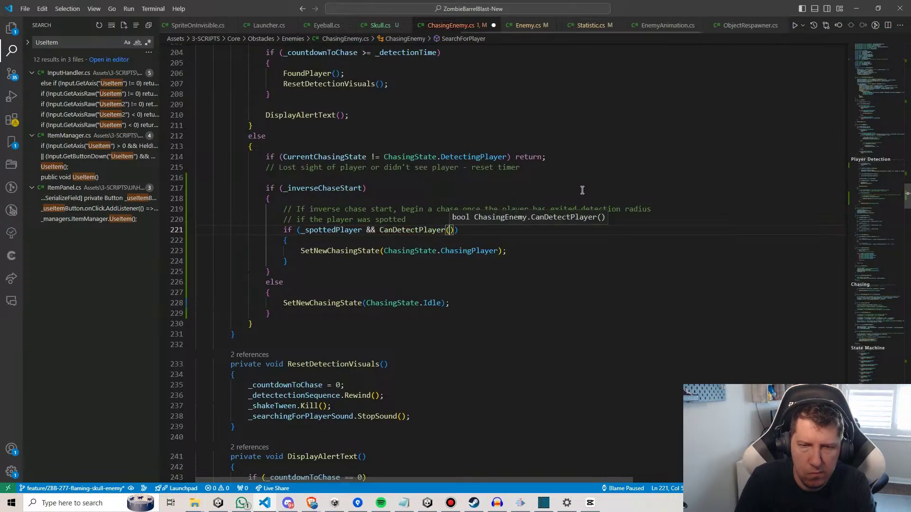
text())
key(ctrl+s)
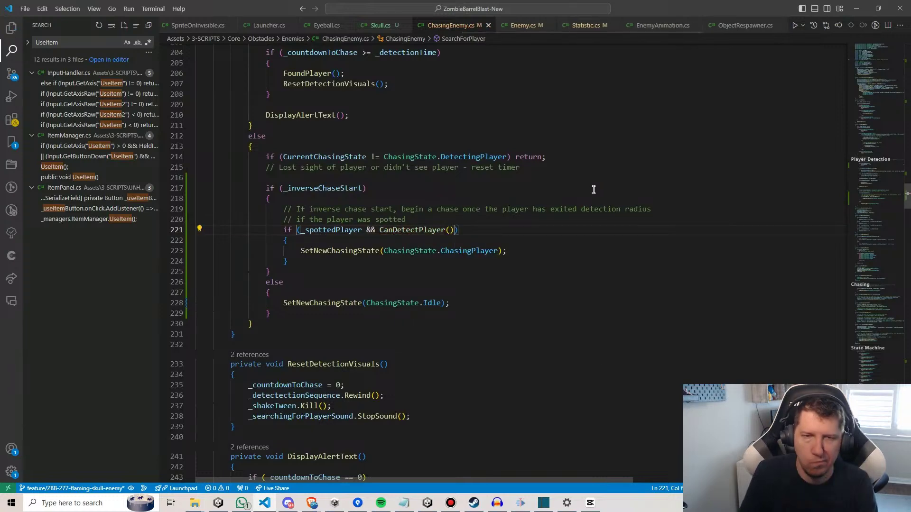
Switch to Unity, play-test the skull's inverse chase in the volcano sandbox level, and exit Play mode.
click(854, 8)
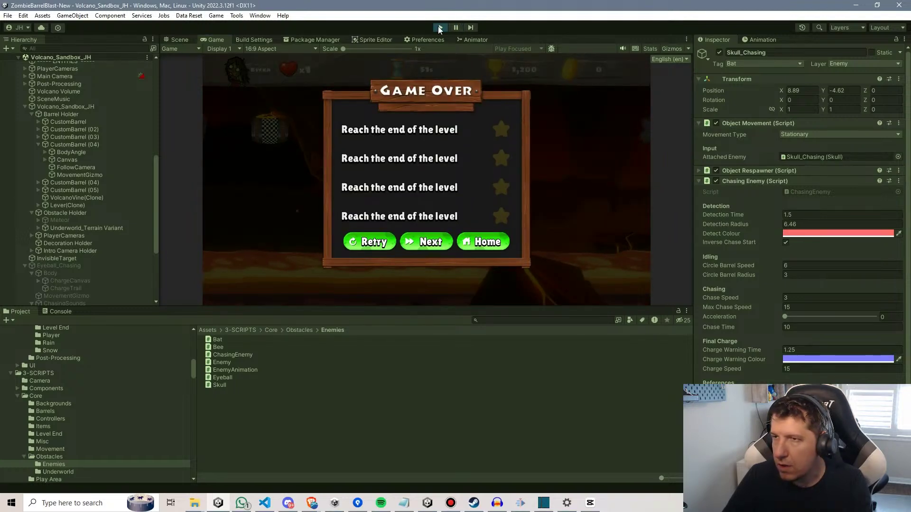
click(440, 28)
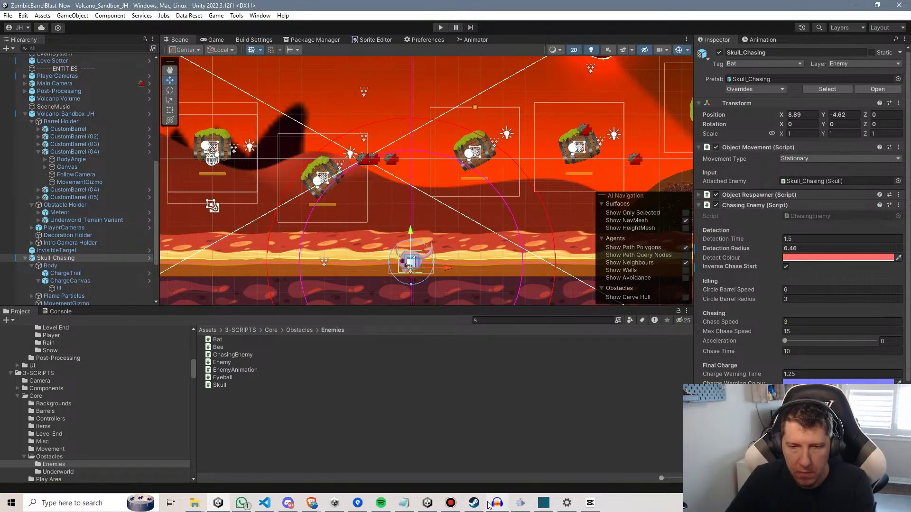
Switch to Visual Studio Code and review SearchForPlayer's chase branches in ChasingEnemy.cs, following ResetDetectionVisuals to its definition.
mouse_move(457, 505)
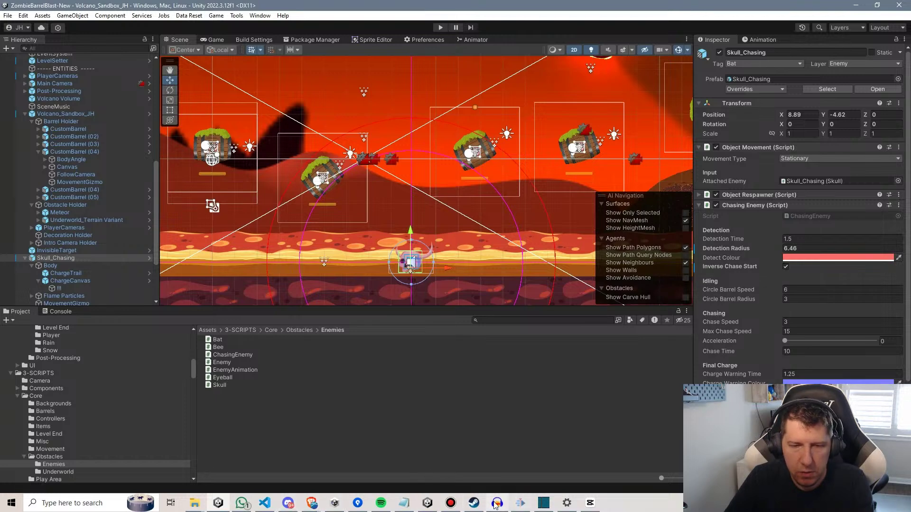
click(264, 503)
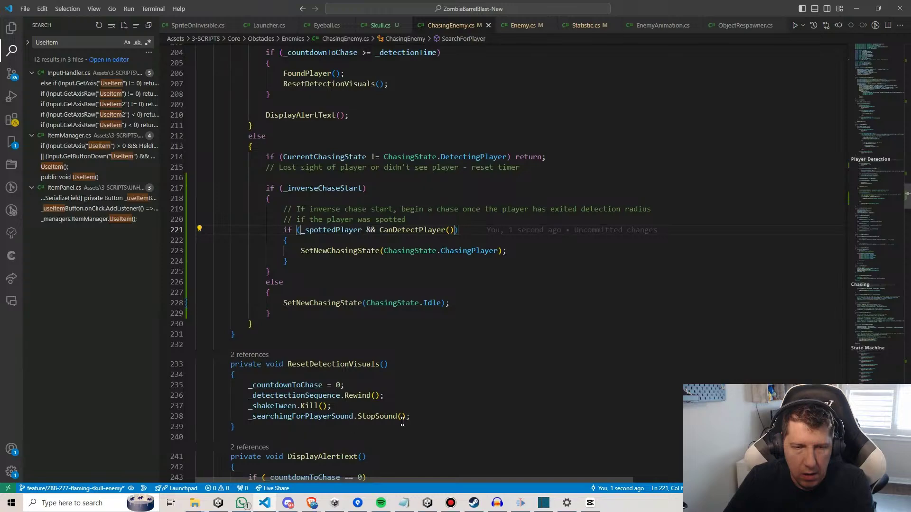
scroll(351, 387, down, 3)
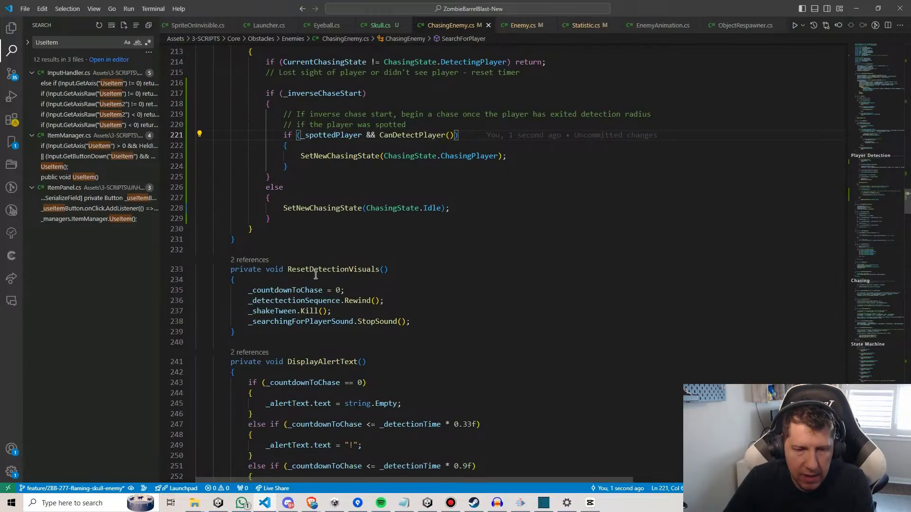
scroll(510, 218, up, 3)
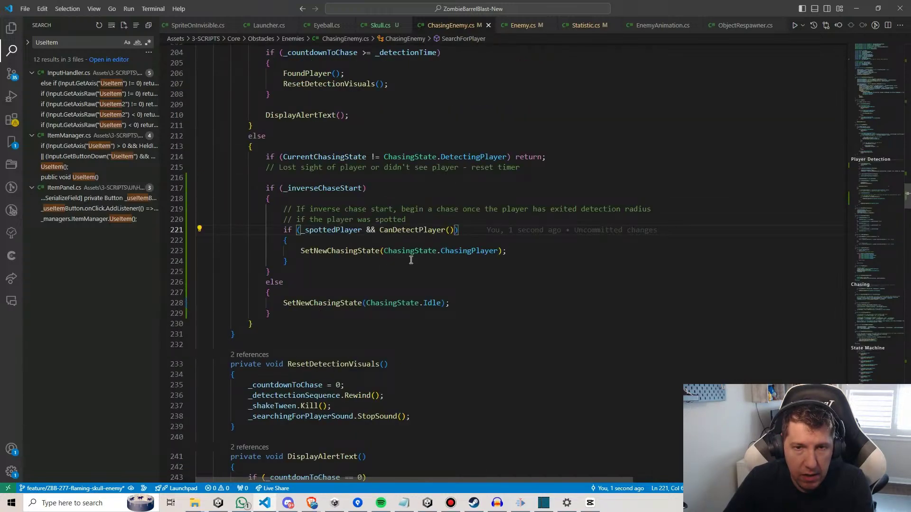
scroll(421, 250, down, 4)
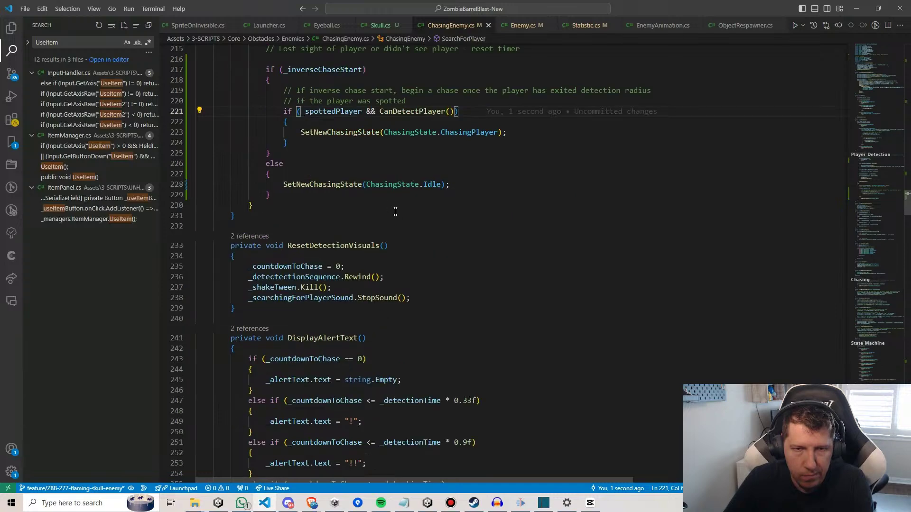
scroll(399, 216, up, 9)
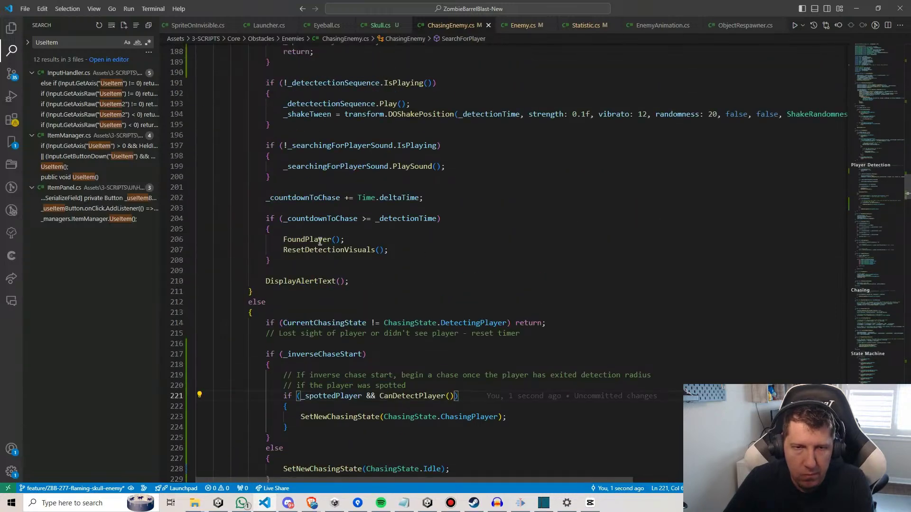
click(307, 240)
click(319, 250)
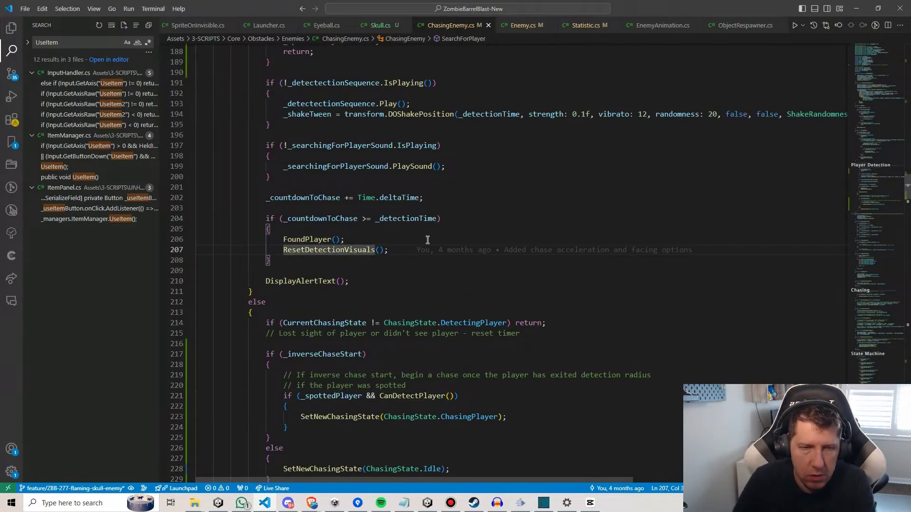
key(F12)
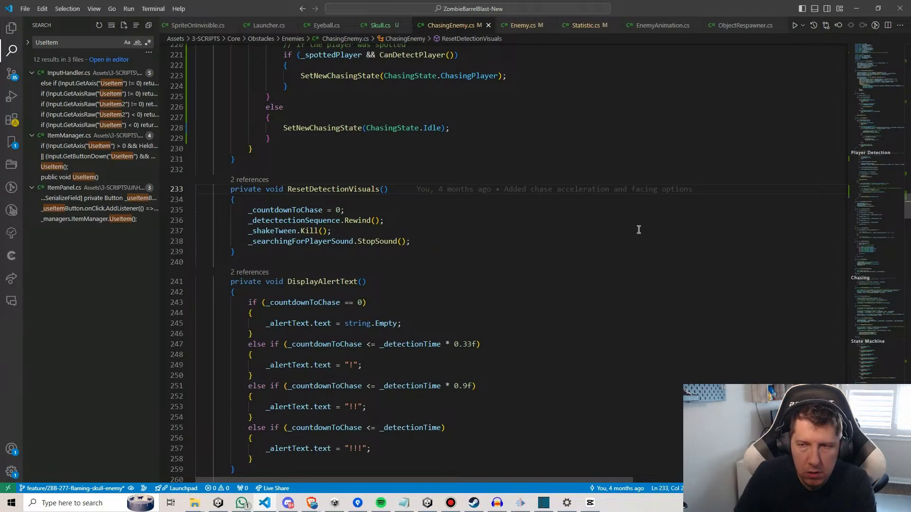
scroll(873, 200, down, 1)
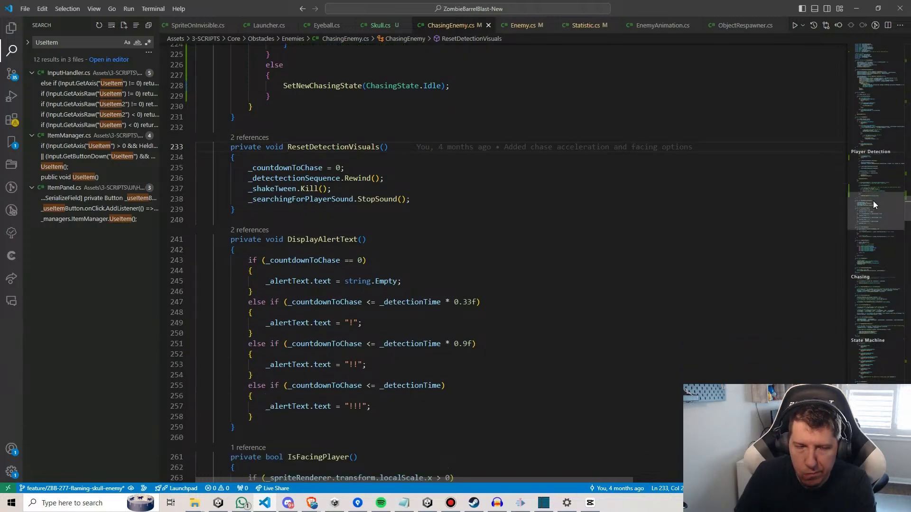
Search the script for "foundplayer" and trace the _foundPlayerSound references to the FoundPlayer method.
drag(873, 201, 890, 67)
key(ctrl+f)
text(fo)
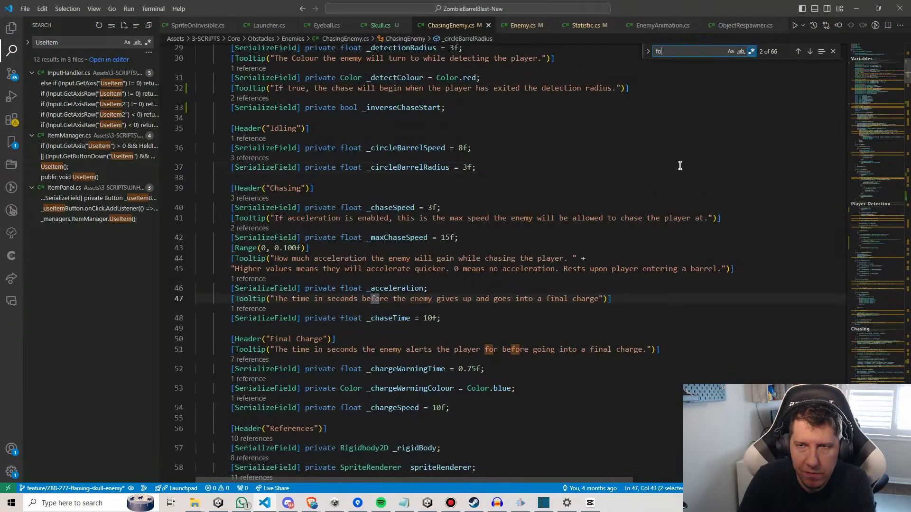
text(undplayer)
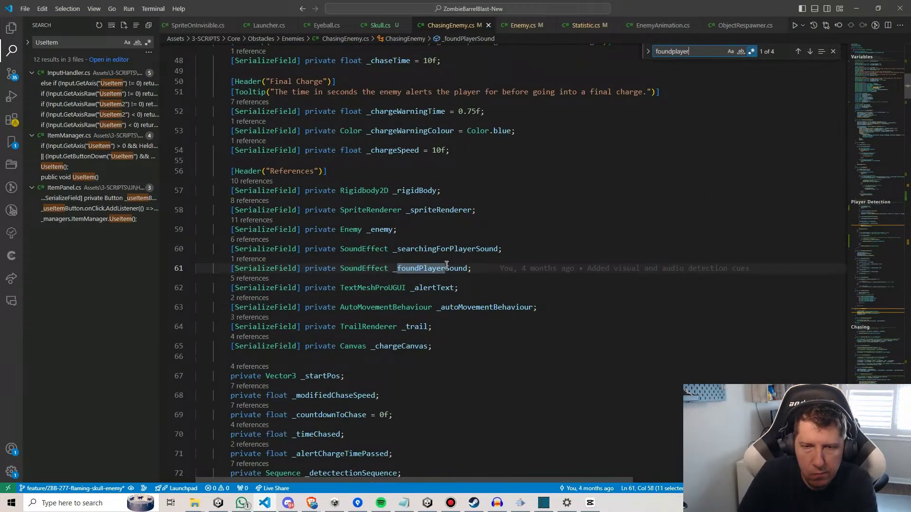
double_click(457, 268)
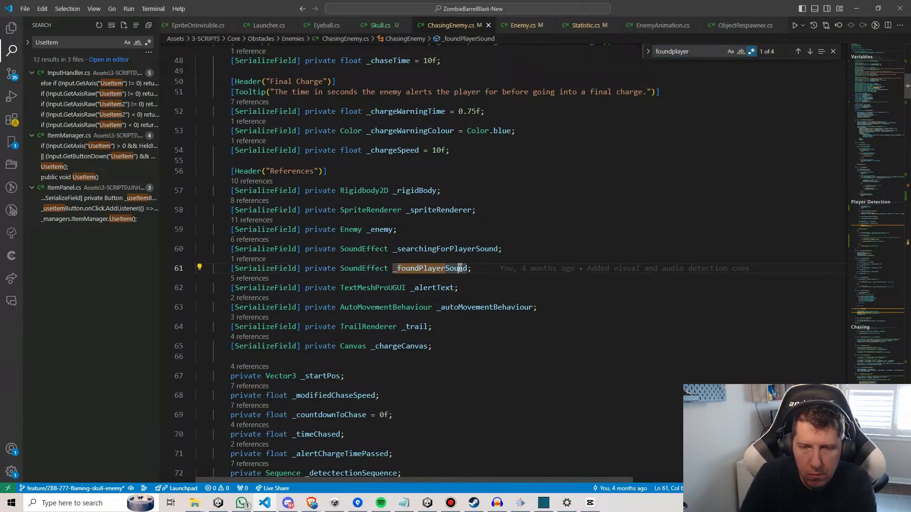
key(shift+F12)
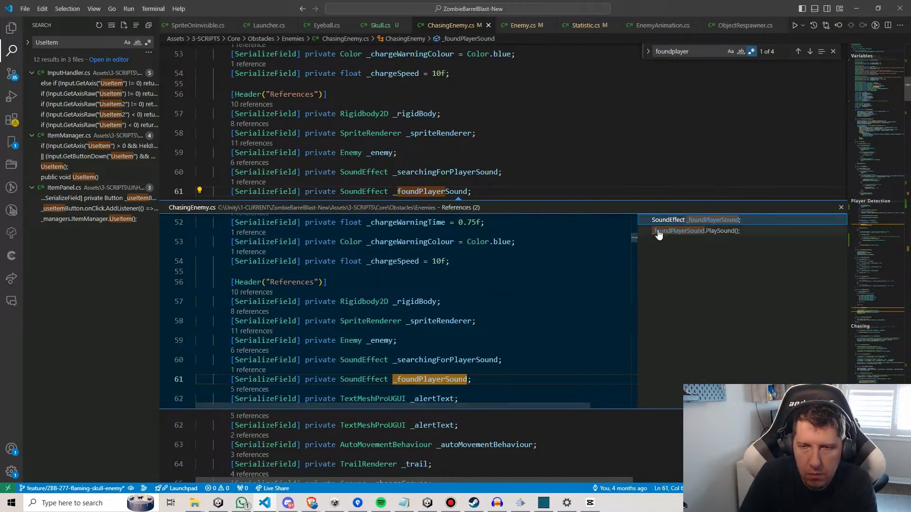
click(687, 230)
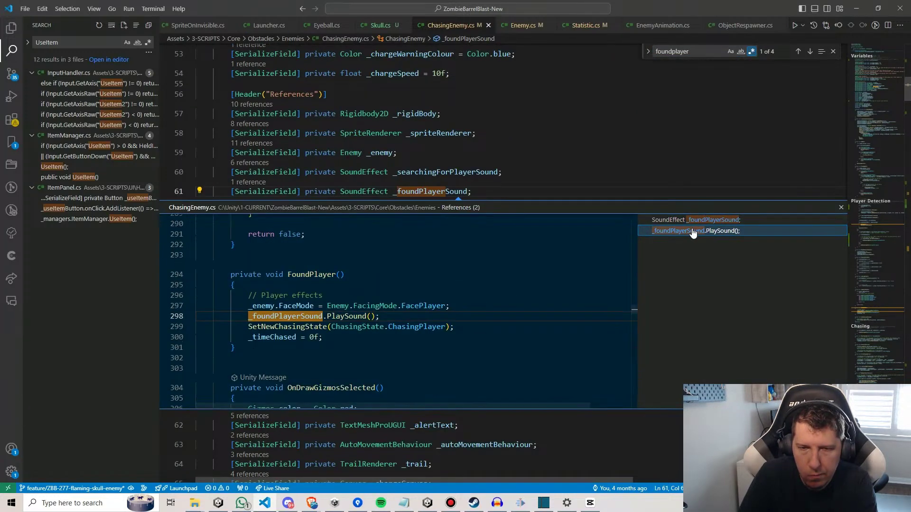
click(397, 316)
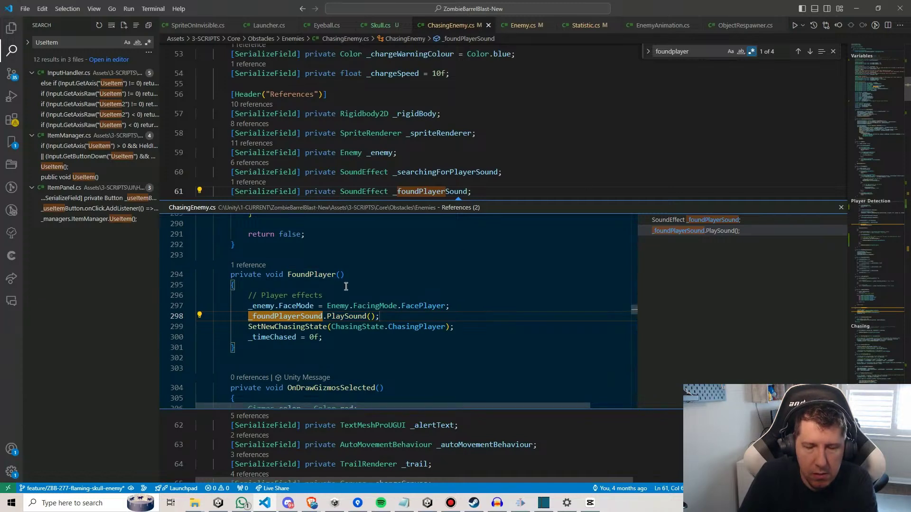
scroll(345, 286, up, 3)
scroll(302, 286, down, 2)
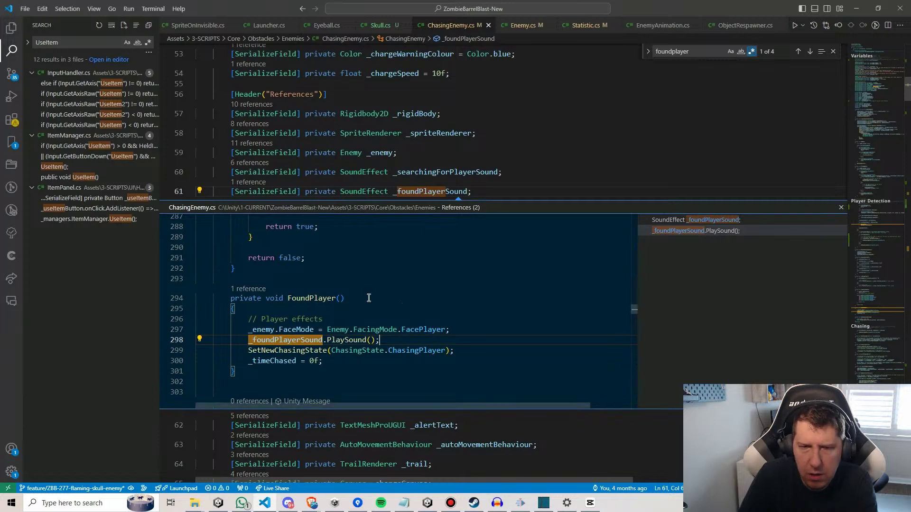
click(459, 209)
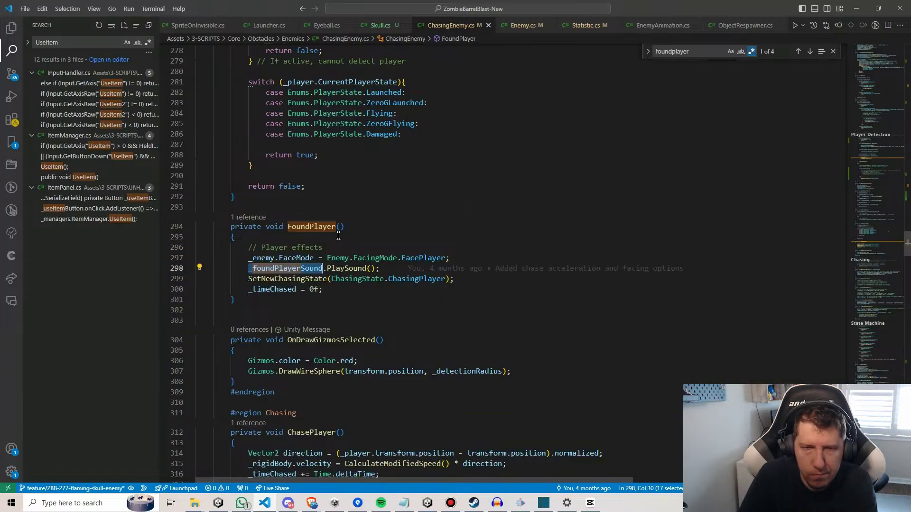
Copy the FoundPlayer() and ResetDetectionVisuals() calls from the countdown check into the inverse chase's _spottedPlayer block, above SetNewChasingState, and align their indentation.
click(251, 217)
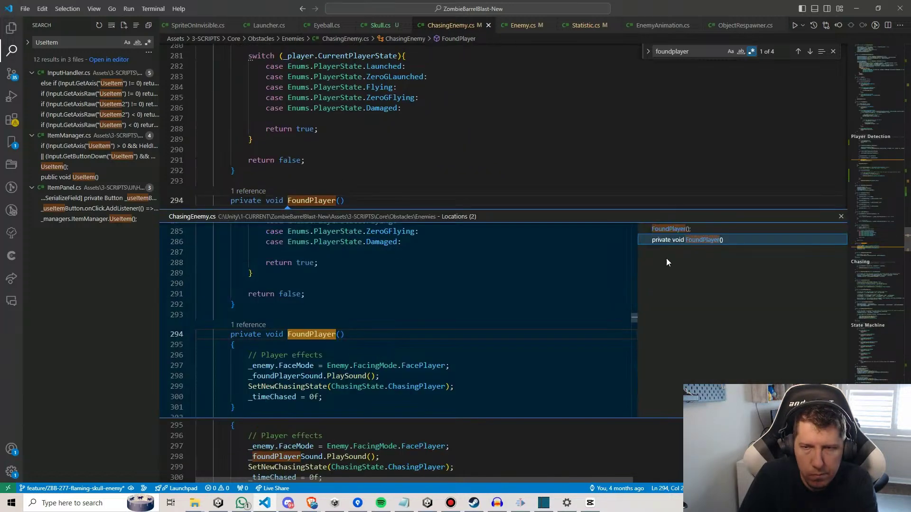
click(669, 232)
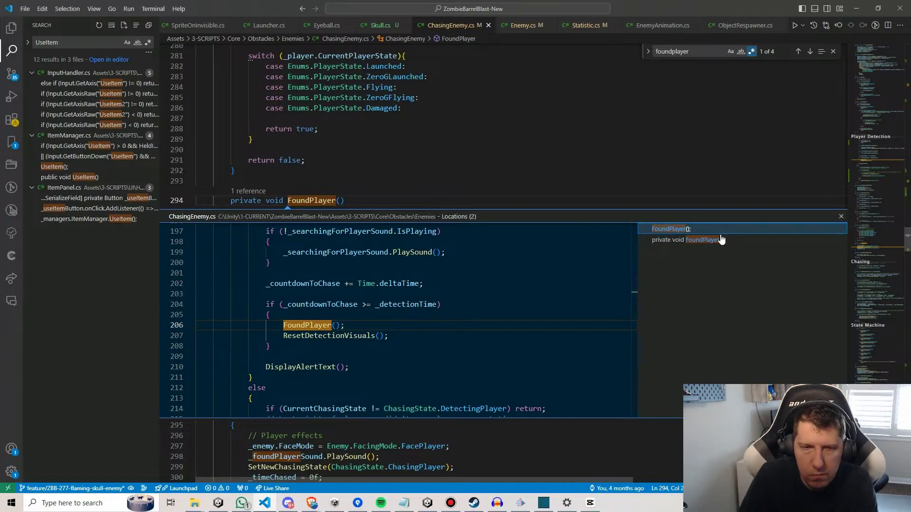
click(455, 222)
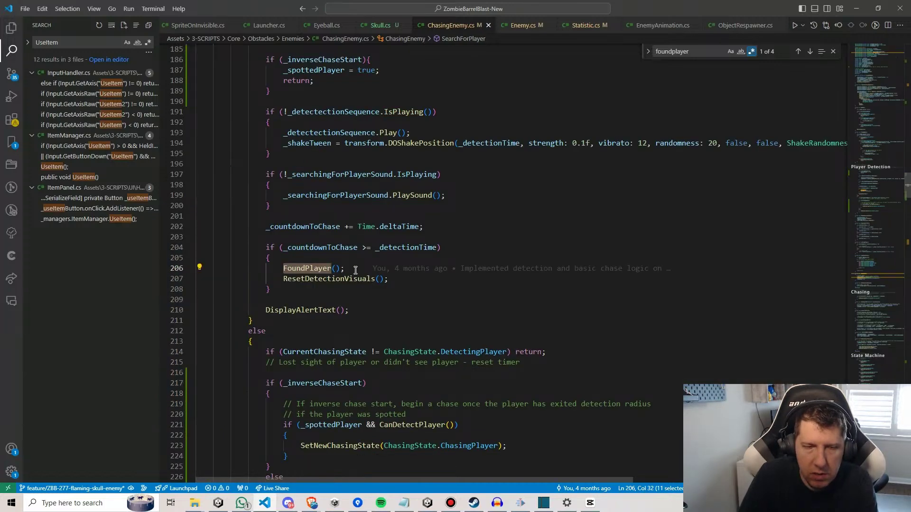
drag(406, 279, 284, 268)
key(ctrl+c)
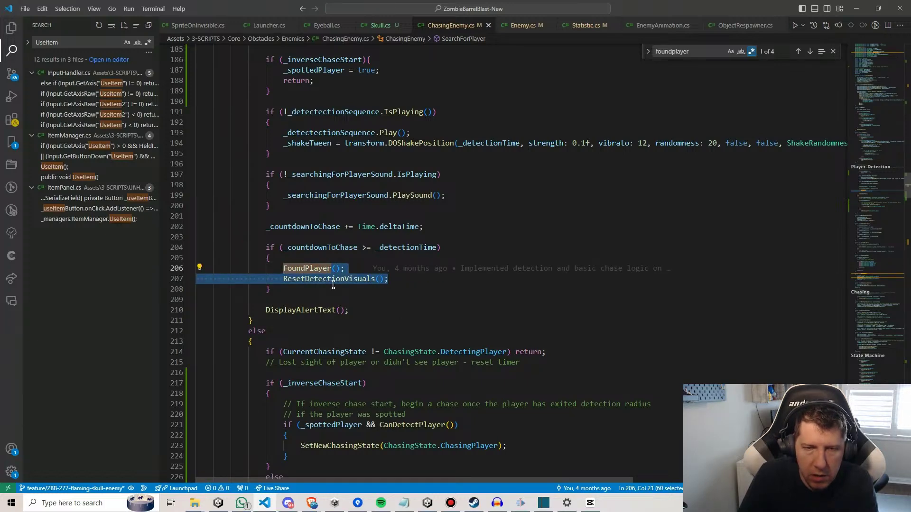
scroll(339, 265, down, 3)
scroll(355, 288, down, 1)
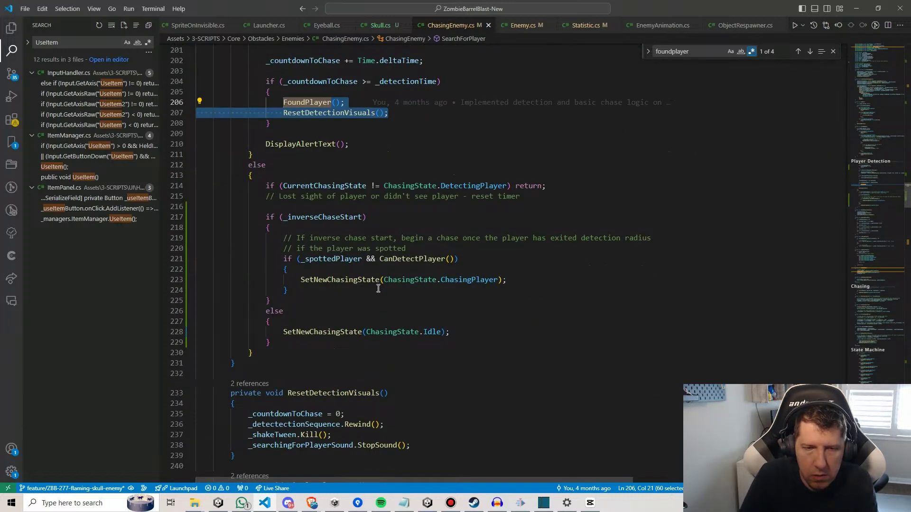
click(522, 272)
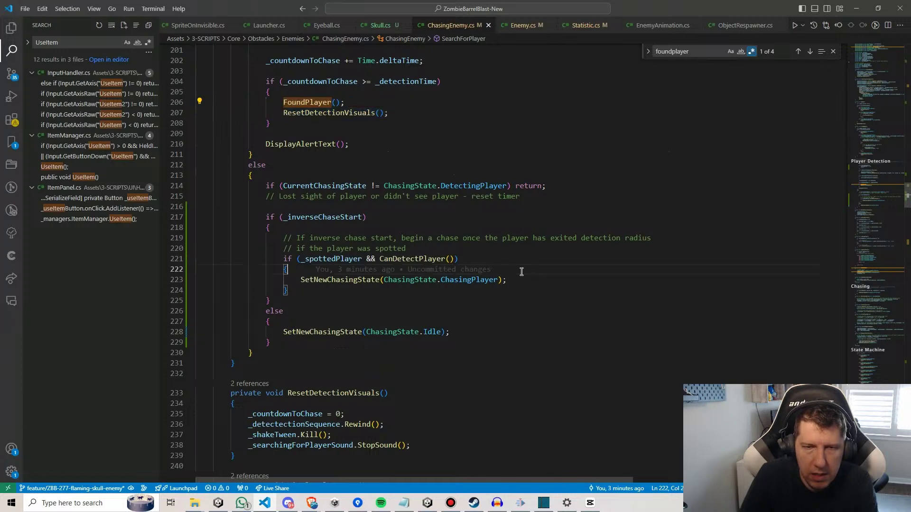
key(ctrl+v)
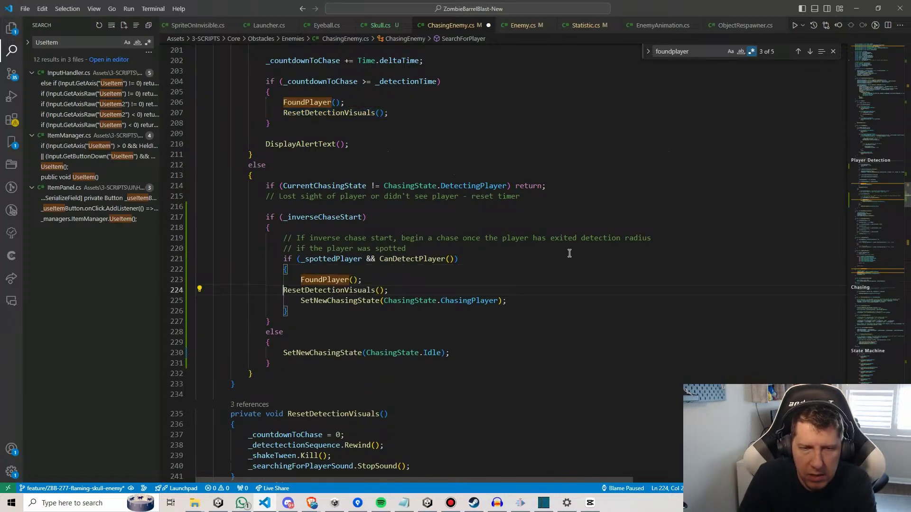
key(Tab)
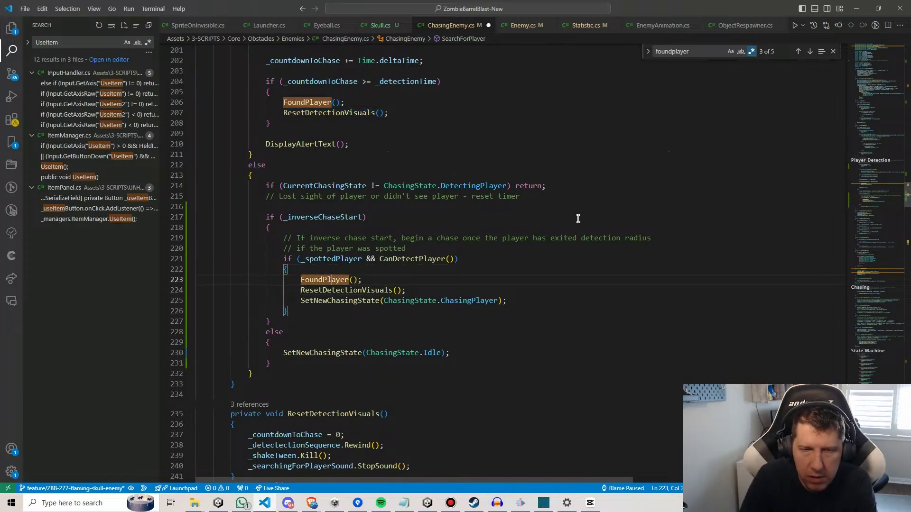
Check FoundPlayer's definition, delete the redundant SetNewChasingState(ChasingState.ChasingPlayer) line from the inverse chase block, and save the script.
key(F12)
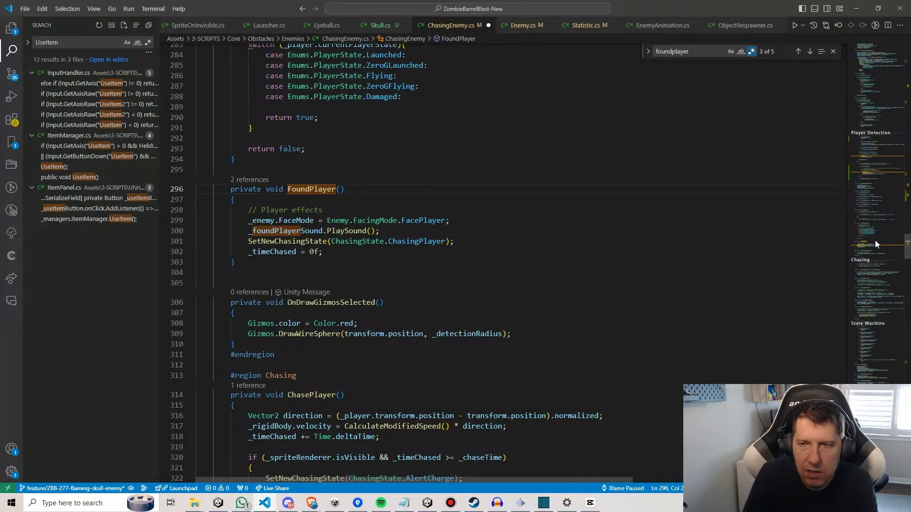
click(878, 161)
scroll(884, 175, down, 2)
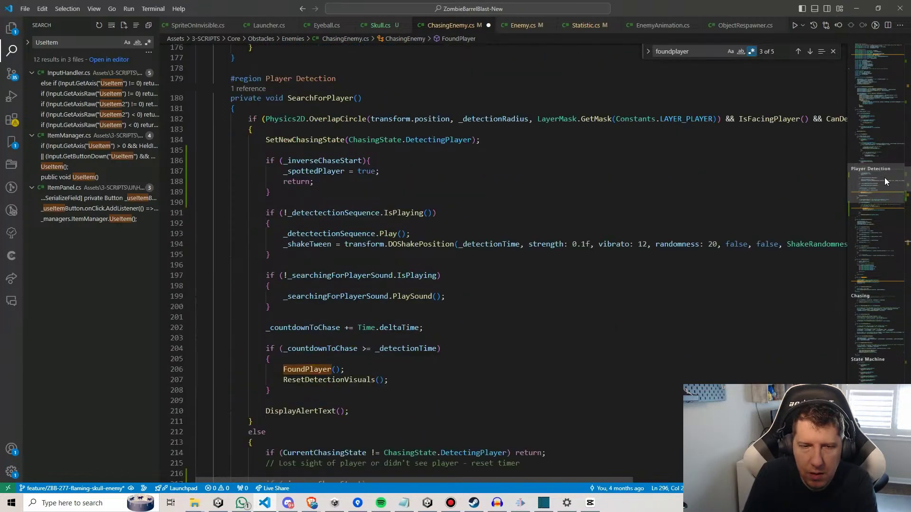
scroll(347, 381, down, 5)
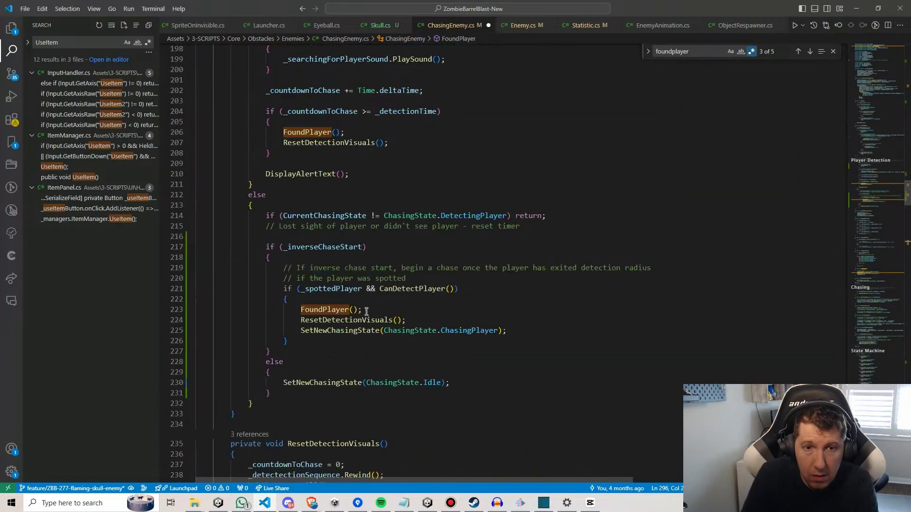
drag(502, 330, 512, 321)
key(BackSpace)
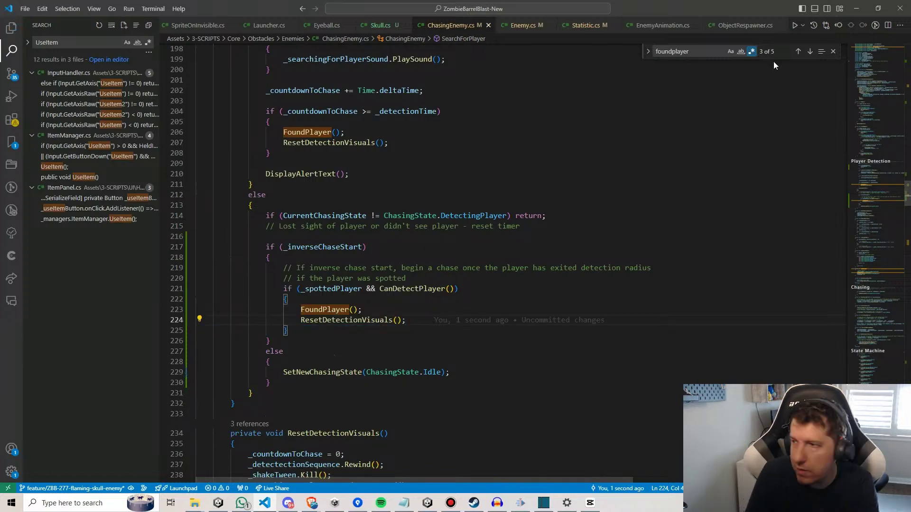
Return to Unity, play through the sandbox level to test the skull's updated inverse chase, and stop Play mode.
click(856, 8)
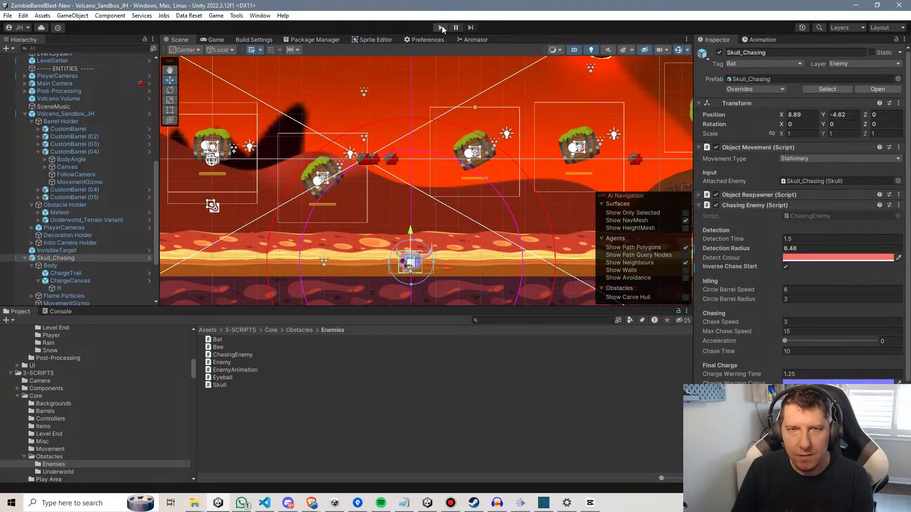
click(442, 28)
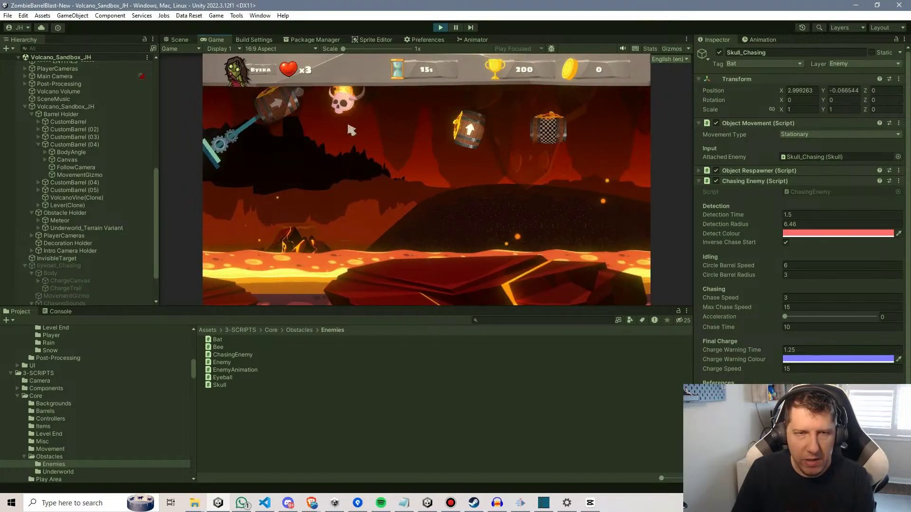
click(347, 161)
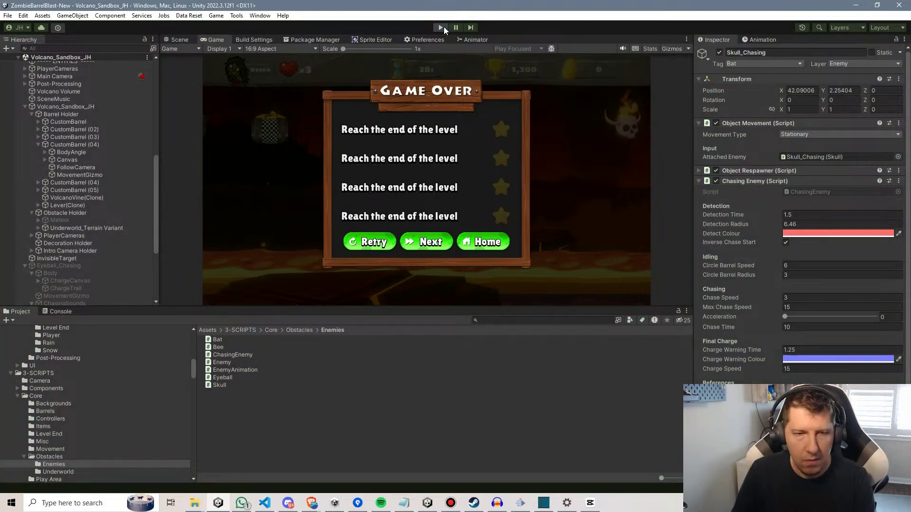
click(441, 27)
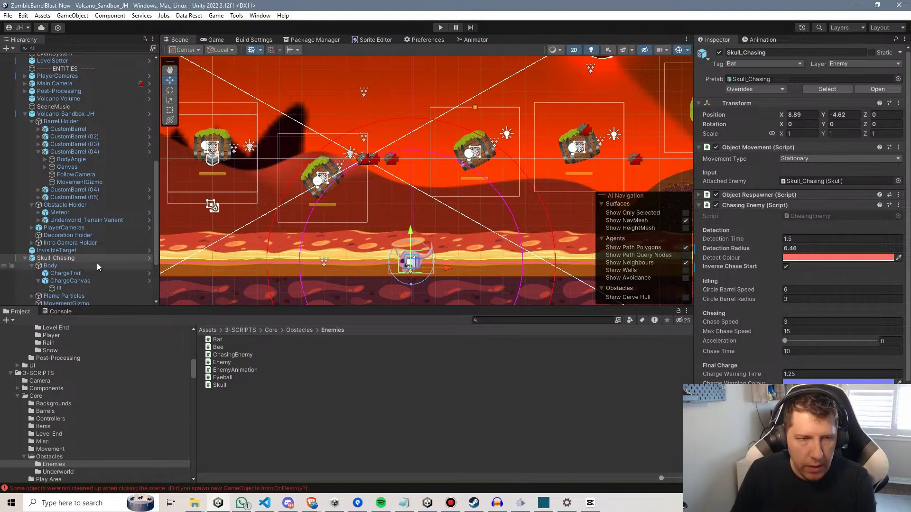
Apply all of the scene Skull_Chasing's overrides to its prefab.
click(756, 89)
click(848, 165)
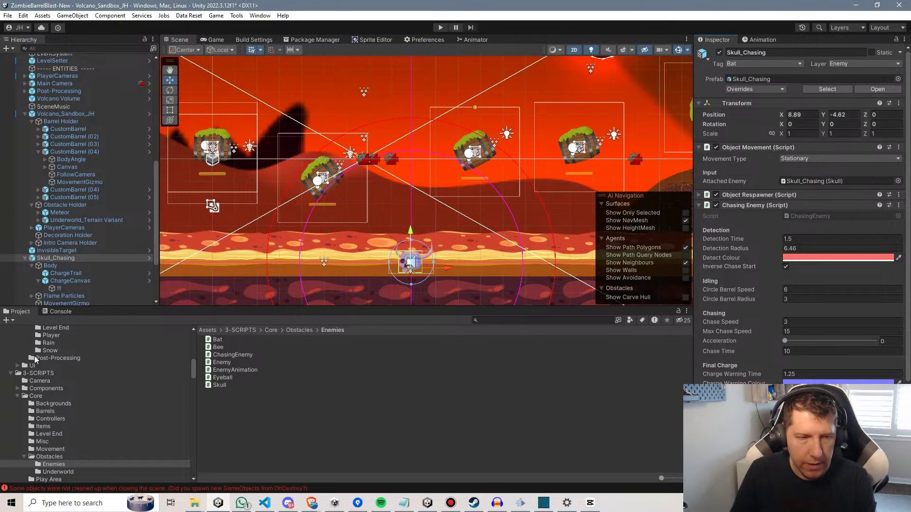
Place an Eyeball_Chasing from the 2-PREFABS/Core/Enemies folder above the skull in the volcano scene and set its Detection Time to 0.25.
scroll(35, 366, up, 5)
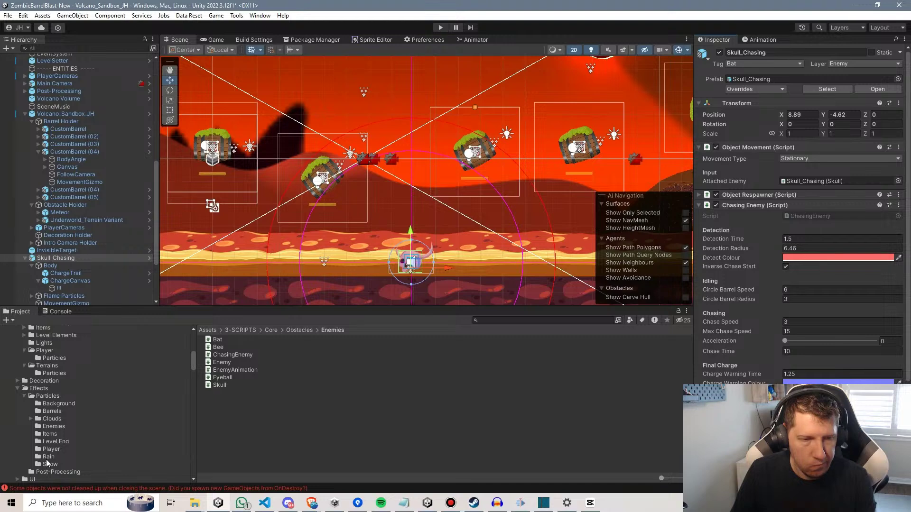
scroll(31, 379, up, 5)
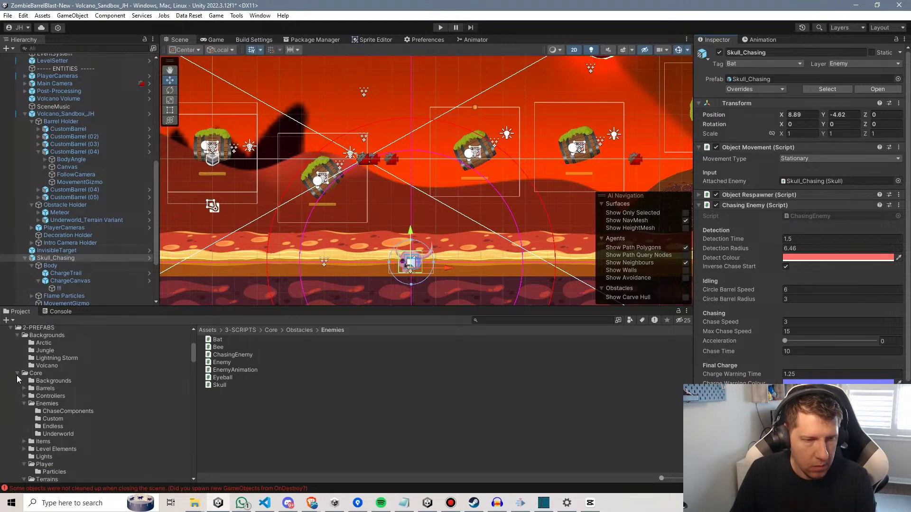
click(47, 404)
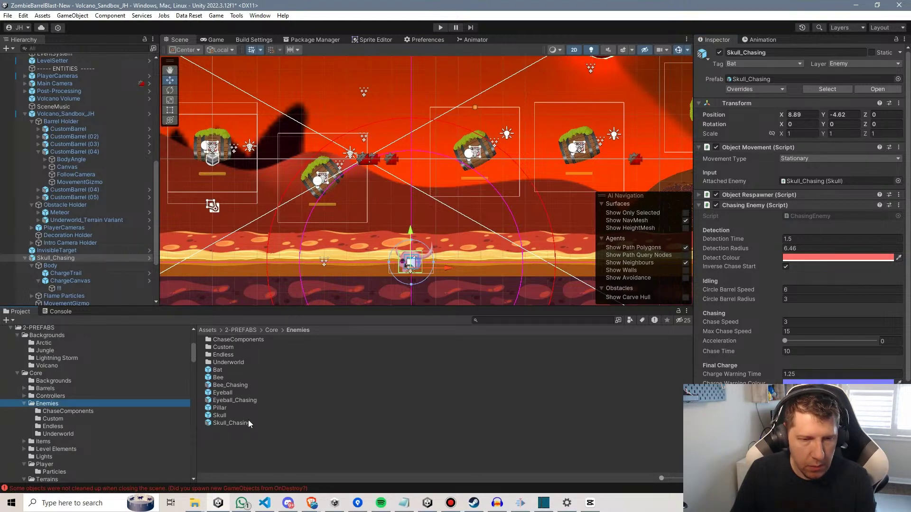
drag(230, 404, 405, 124)
click(806, 297)
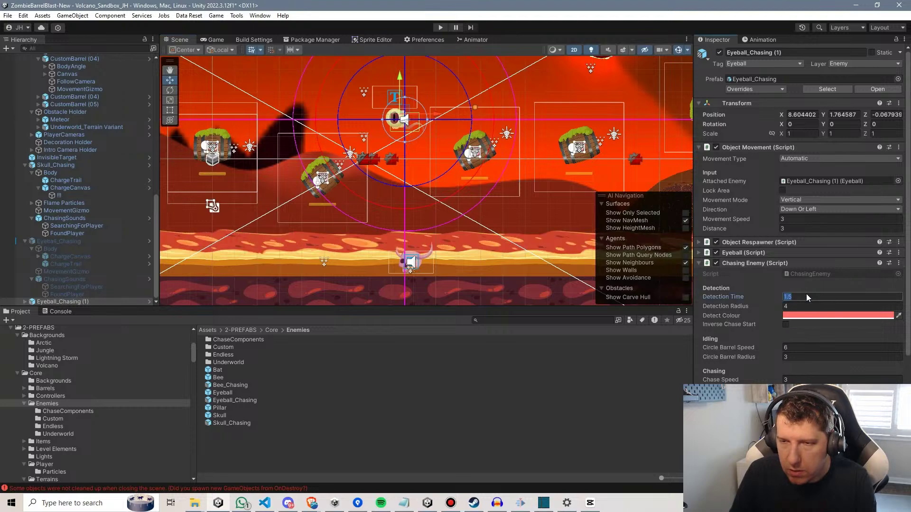
text(0.25)
key(Return)
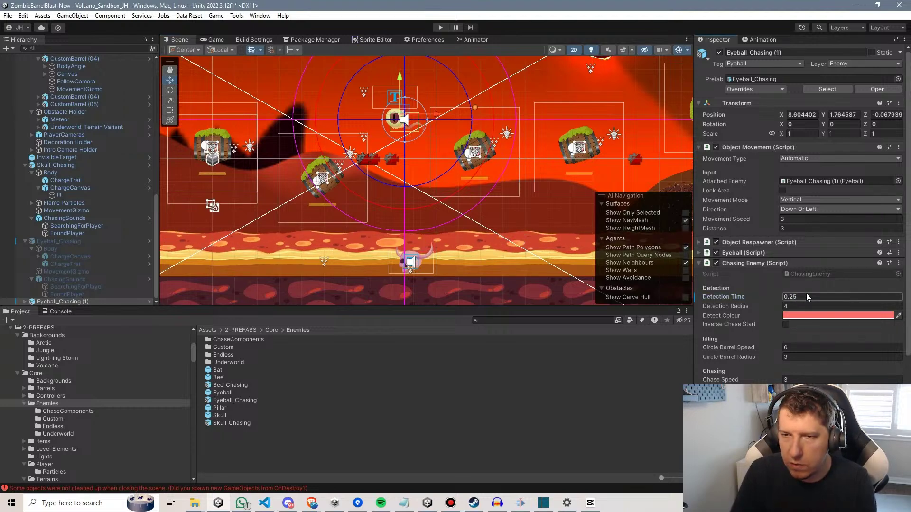
Play-test the sandbox level with the chasing eyeball, stop Play mode, and compare the Eyeball_Chasing prefab's settings with its scene instance.
click(440, 27)
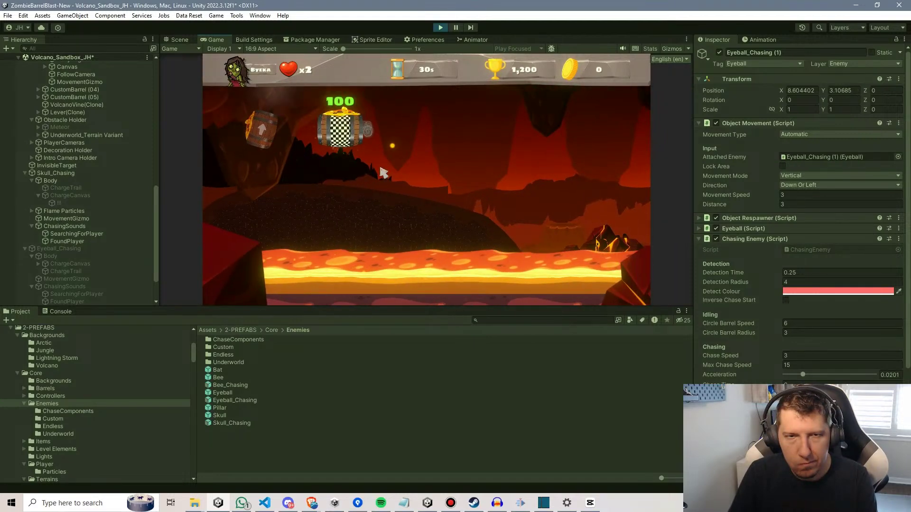
click(440, 29)
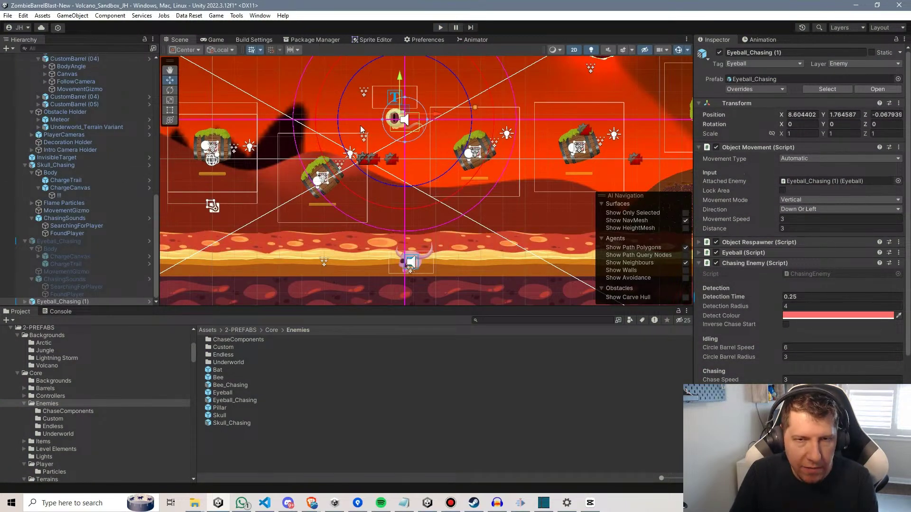
scroll(408, 120, up, 2)
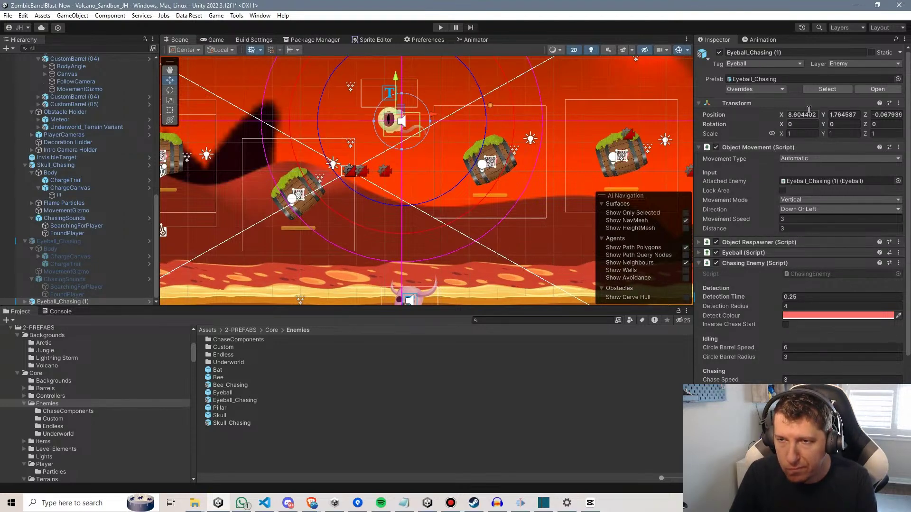
click(237, 402)
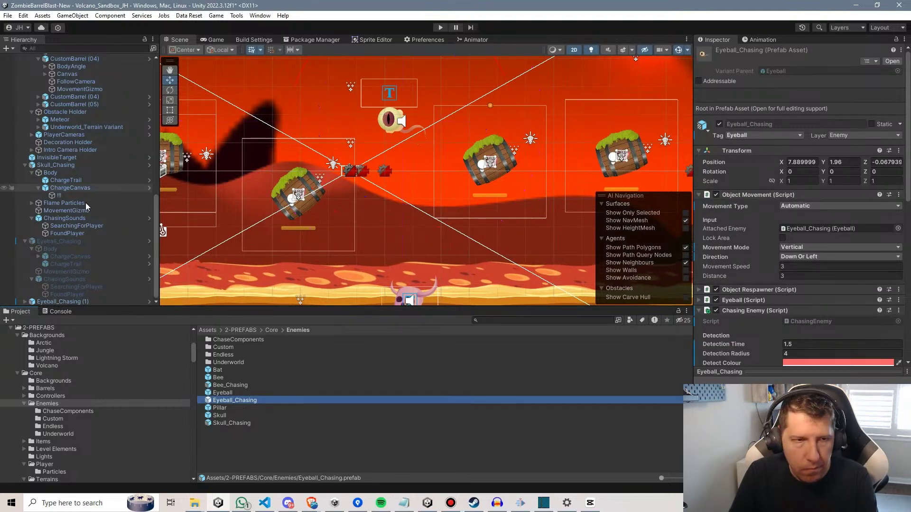
click(75, 301)
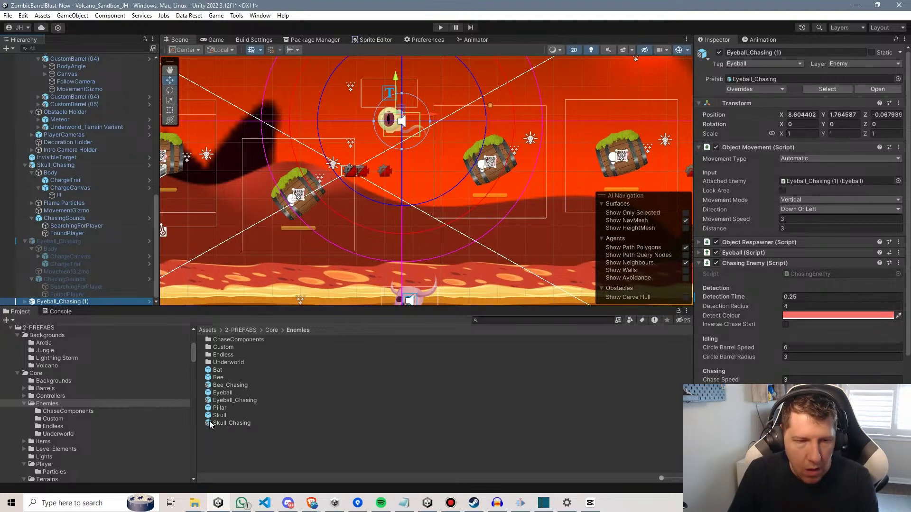
Open the Skull_Chasing prefab and set its position to X 0 and Y 0.
double_click(227, 423)
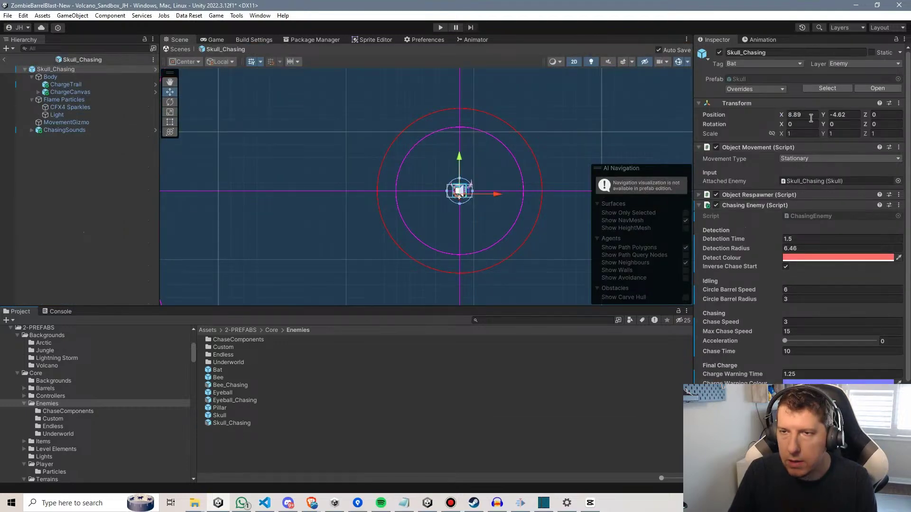
click(811, 118)
text(0)
key(Tab)
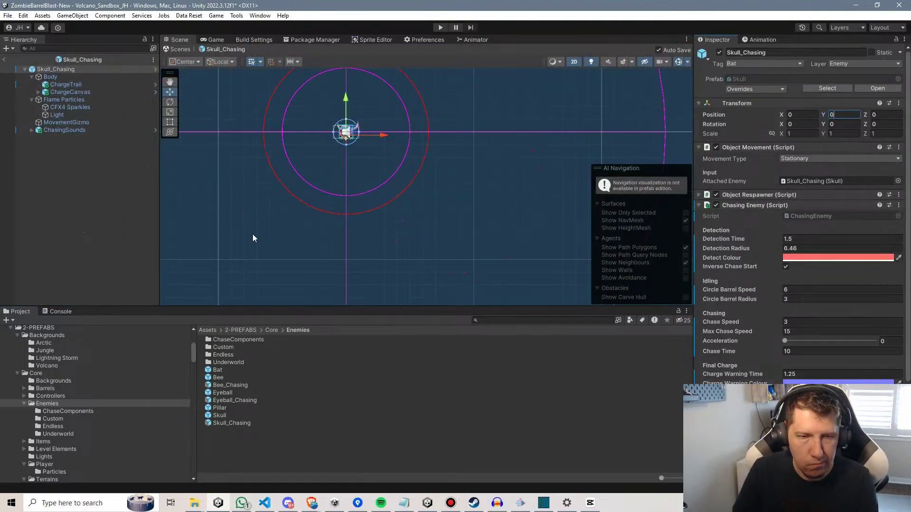
Open the Eyeball_Chasing prefab and resize its Body's Box Collider 2D to fit around the eyeball, leaving out the tail.
double_click(228, 401)
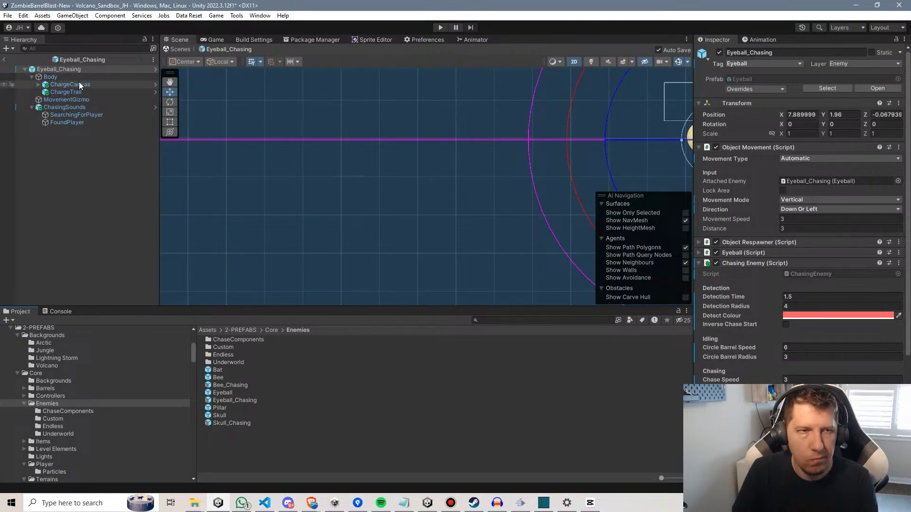
key(f)
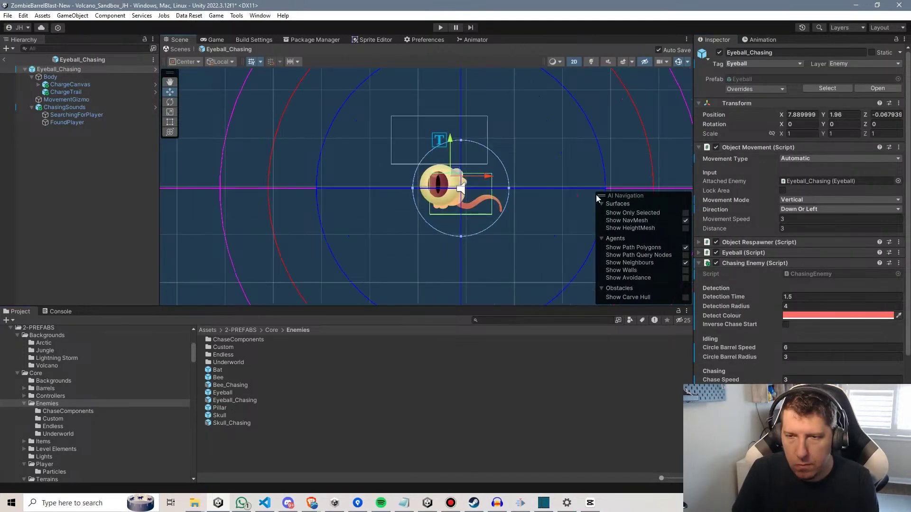
click(62, 76)
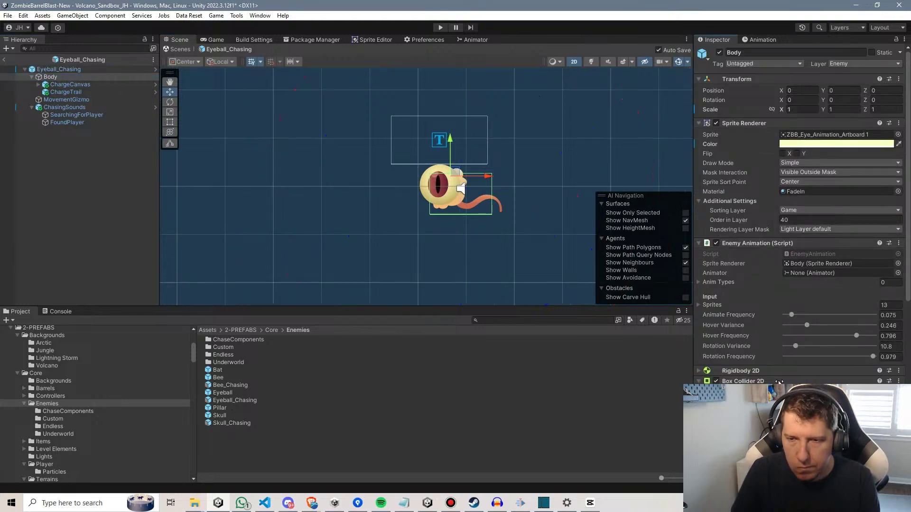
scroll(479, 168, up, 3)
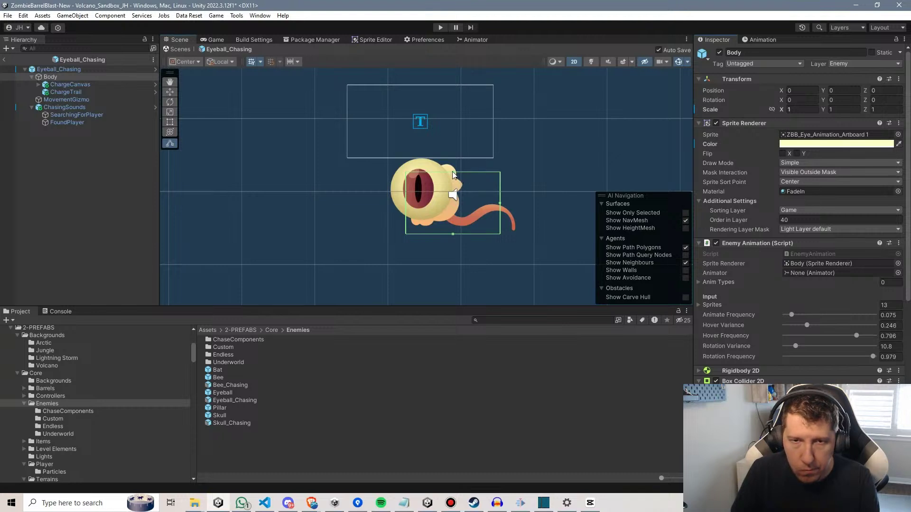
drag(453, 173, 452, 161)
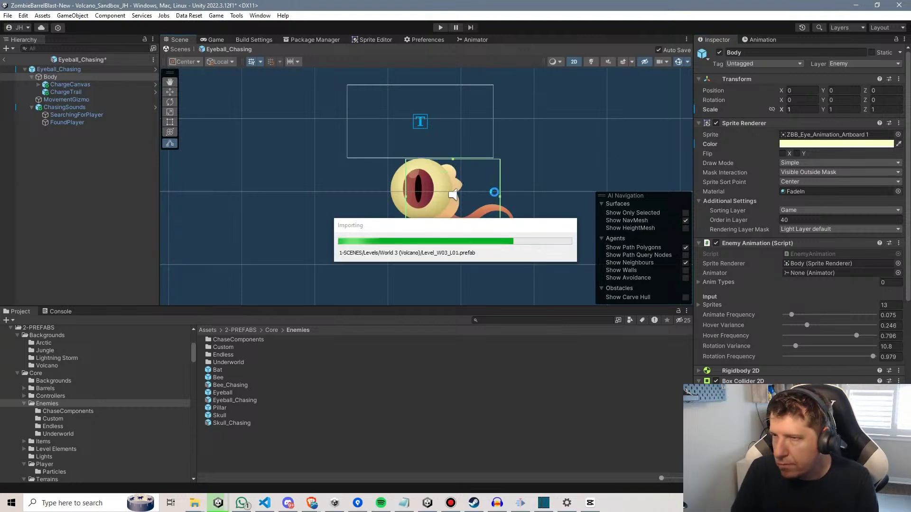
drag(500, 197, 458, 199)
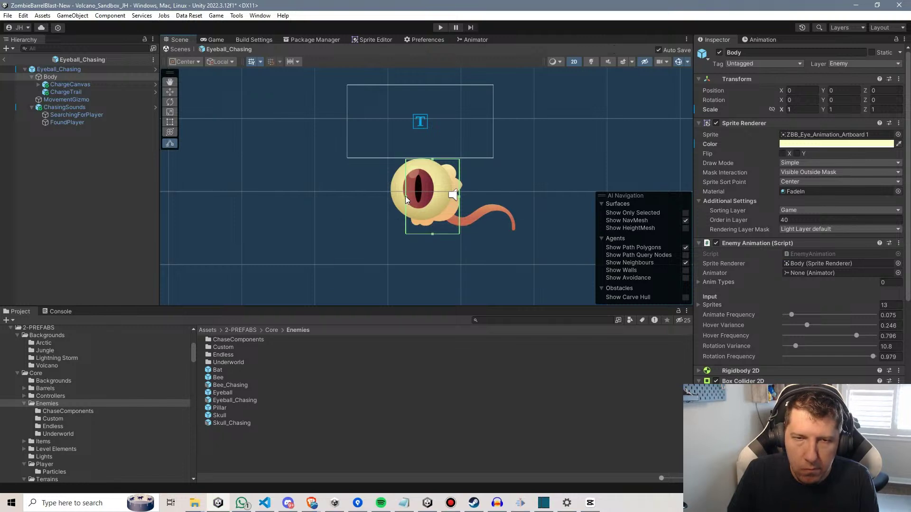
drag(405, 195, 390, 195)
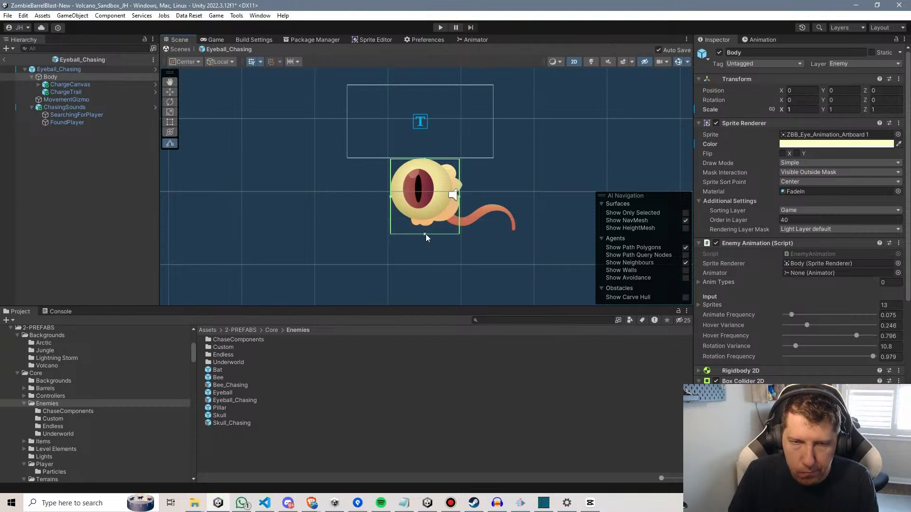
click(424, 221)
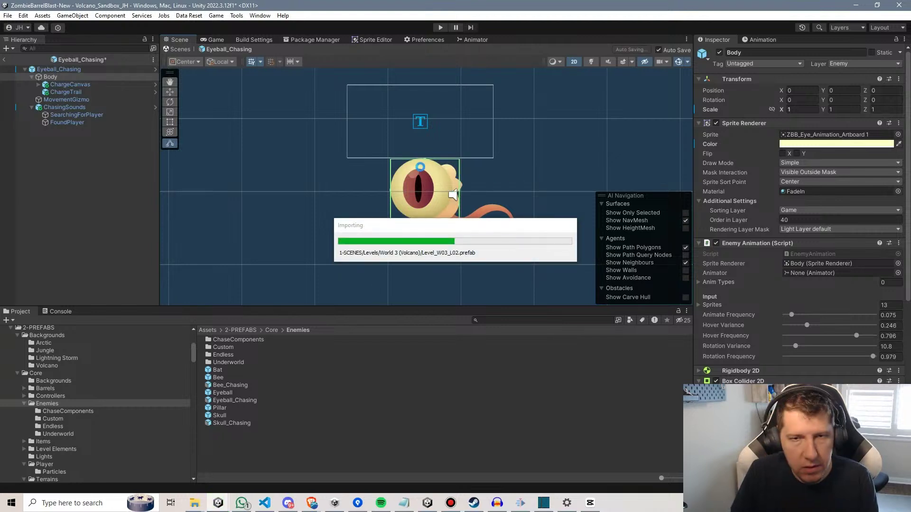
Open the base Eyeball prefab and resize its Body's Box Collider 2D to tightly enclose the eye, excluding the tail.
double_click(219, 393)
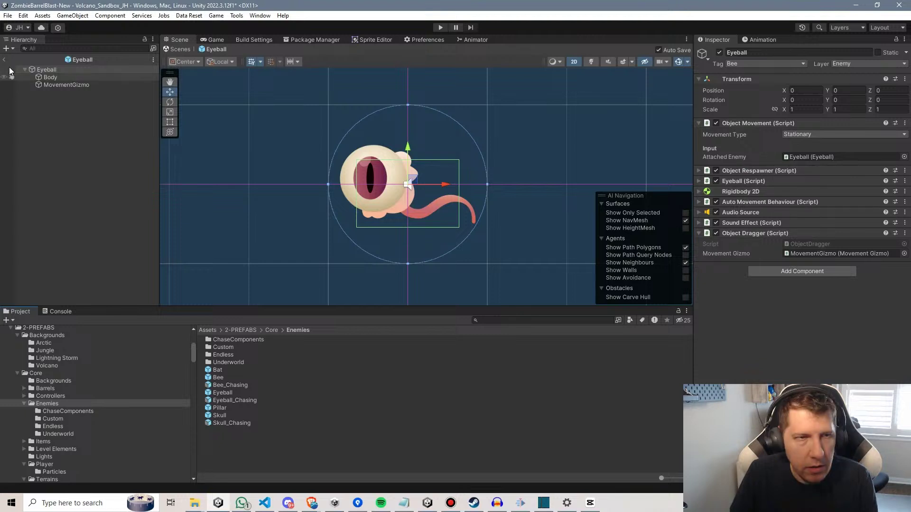
click(53, 76)
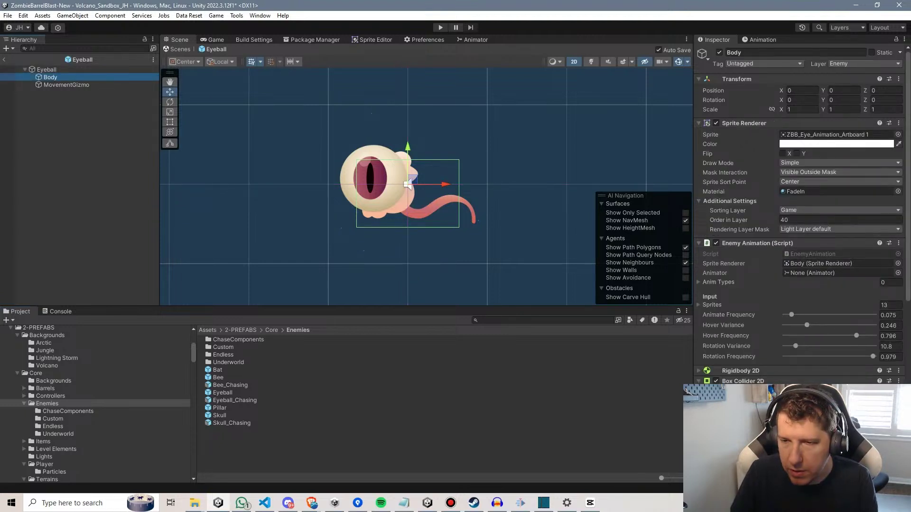
click(405, 183)
drag(357, 193, 340, 191)
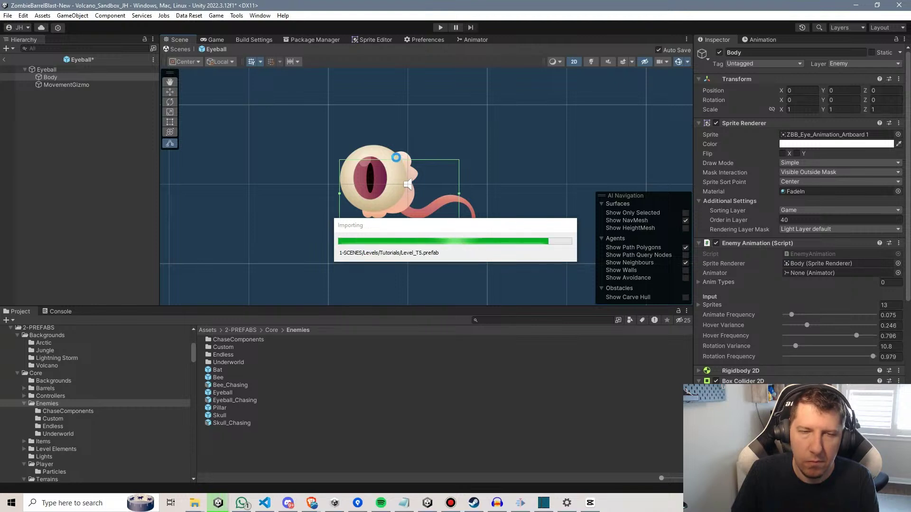
drag(399, 160, 397, 148)
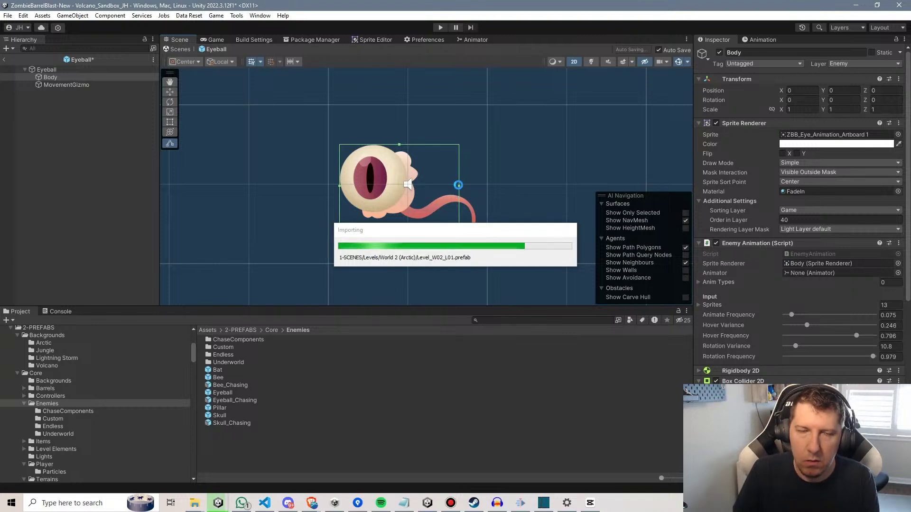
drag(457, 188, 409, 187)
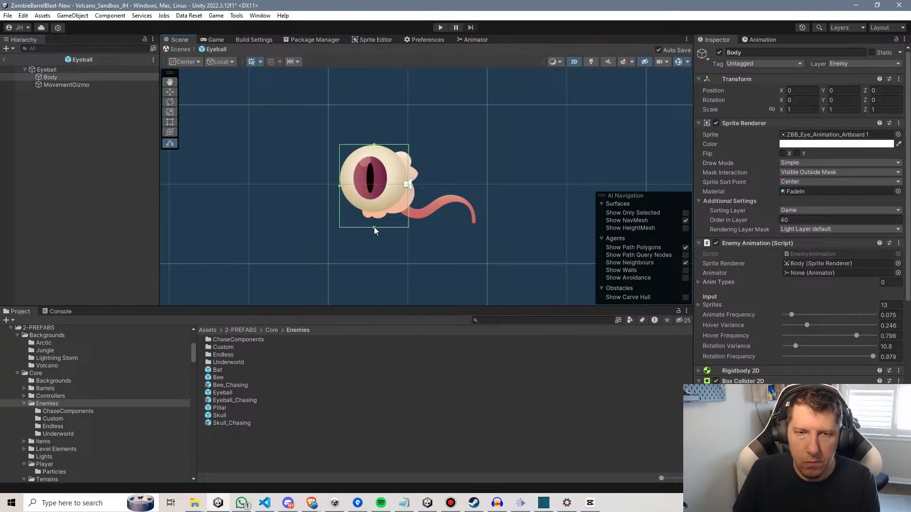
drag(374, 227, 373, 212)
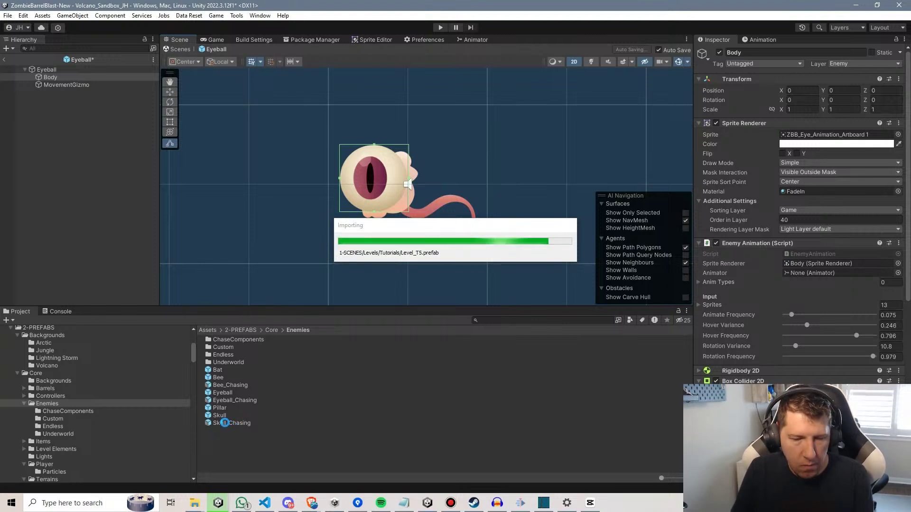
Inspect the settings of the Skull_Chasing and Skull prefabs.
click(226, 422)
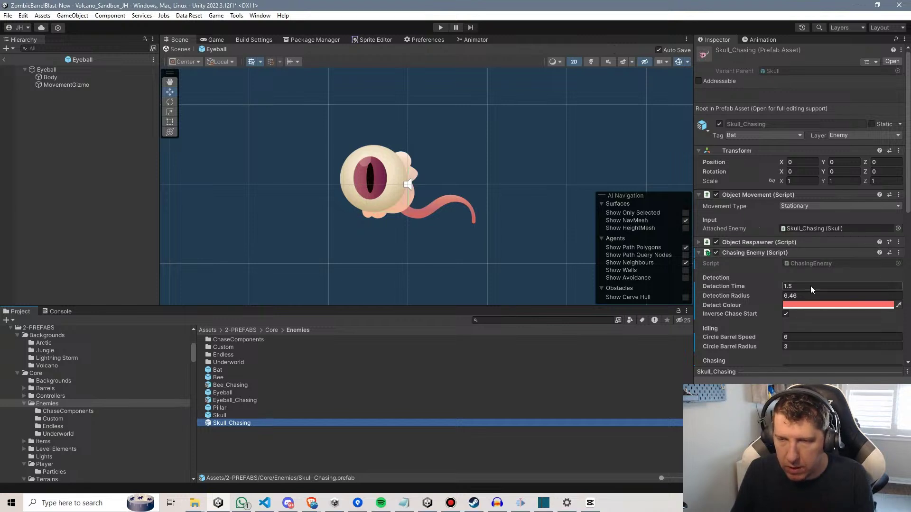
click(232, 417)
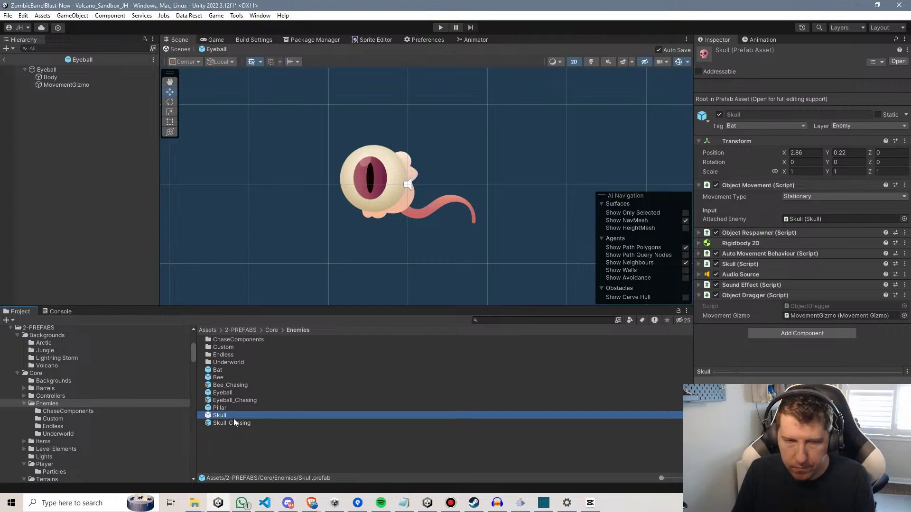
click(235, 423)
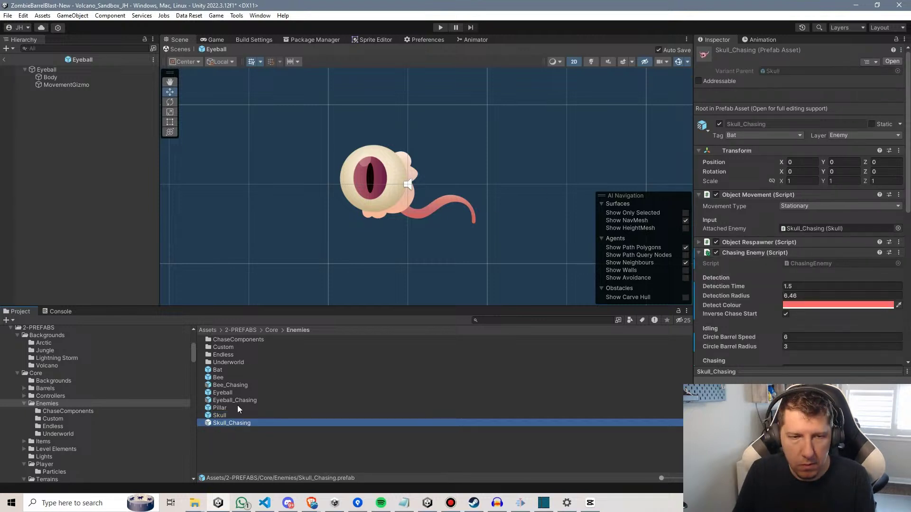
Open the Bee prefab and narrow its Body's Box Collider 2D slightly on both sides to fit the bee.
click(219, 378)
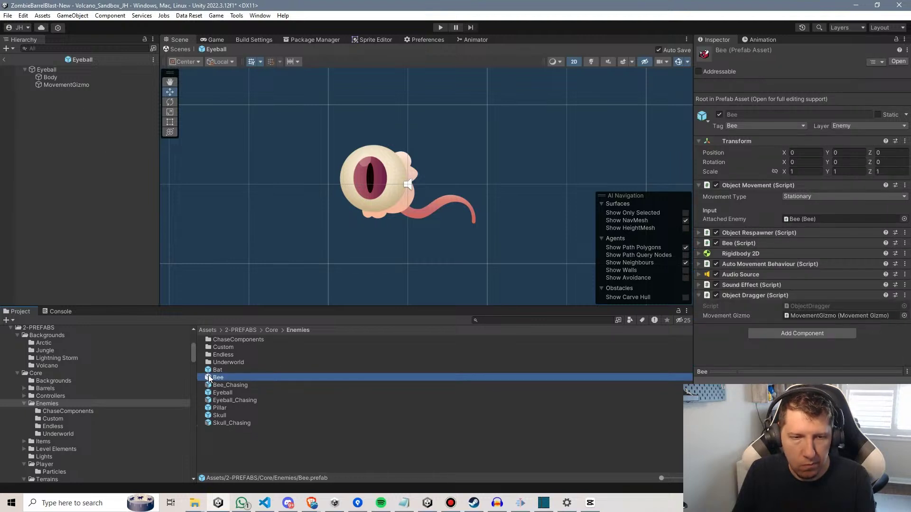
double_click(209, 378)
click(88, 79)
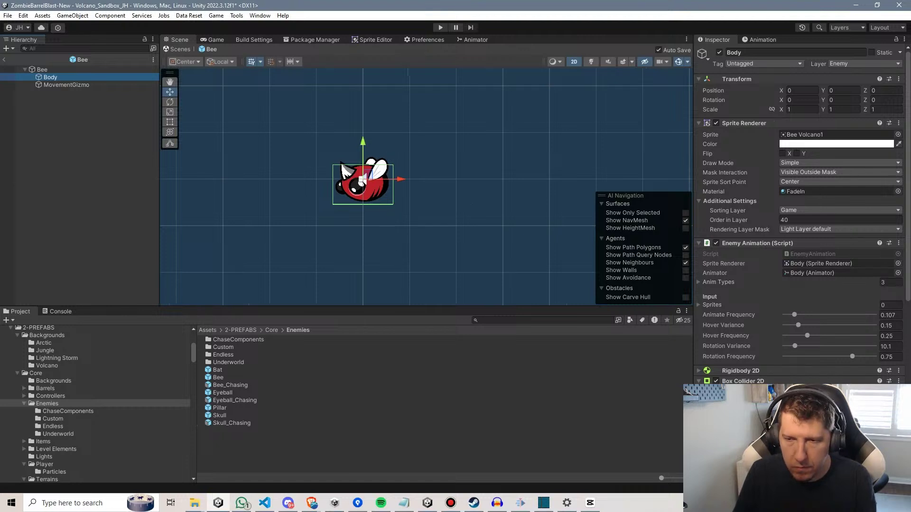
scroll(363, 178, up, 3)
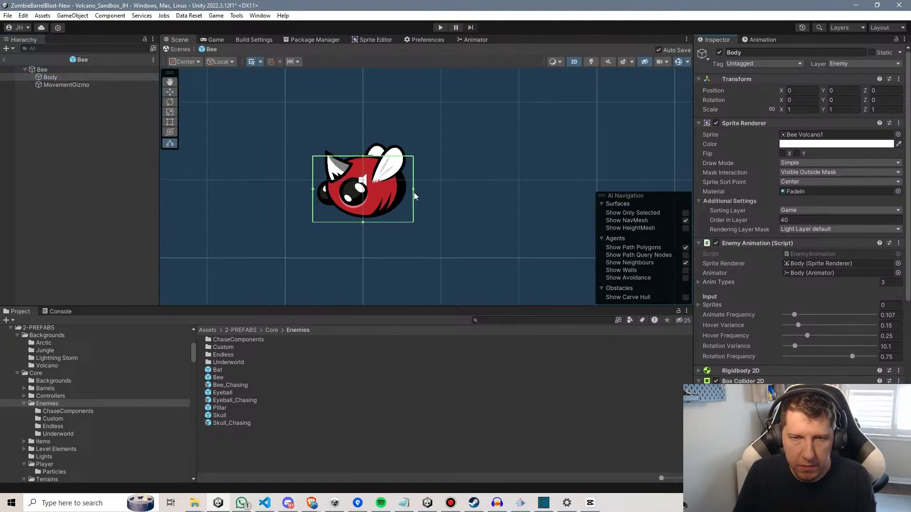
drag(414, 190, 407, 189)
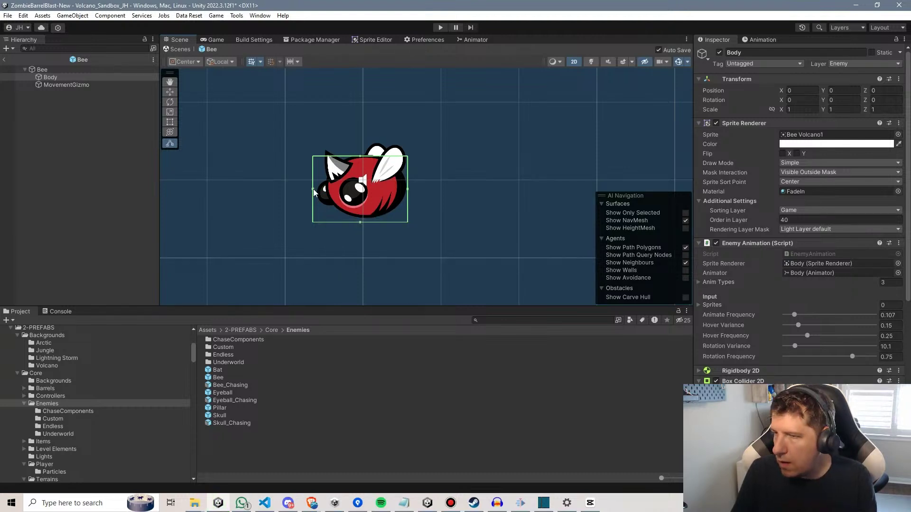
drag(315, 190, 319, 191)
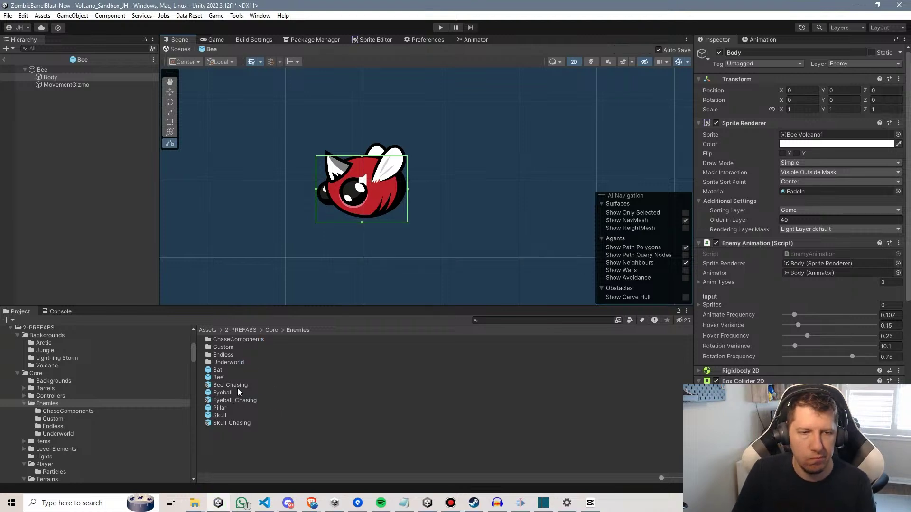
Open the Bat prefab to check its collider against the sprite, and return to the volcano sandbox scene.
double_click(219, 370)
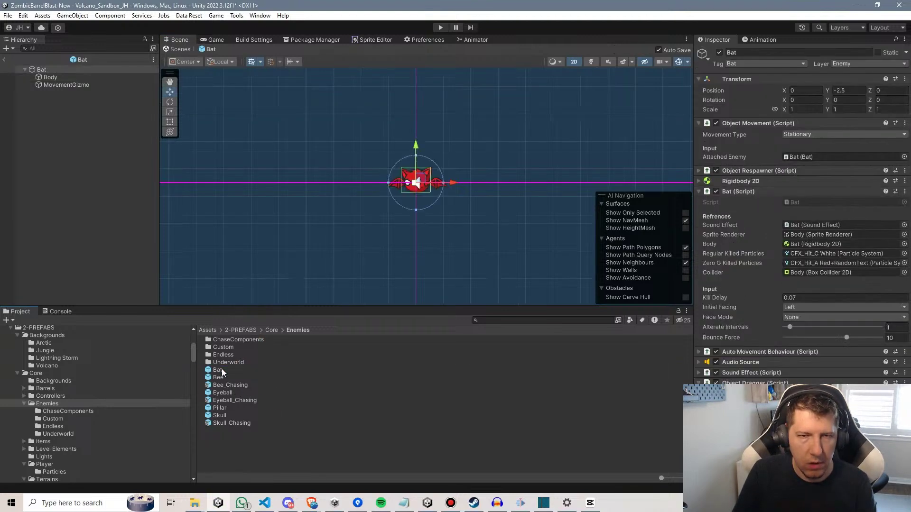
scroll(425, 178, up, 4)
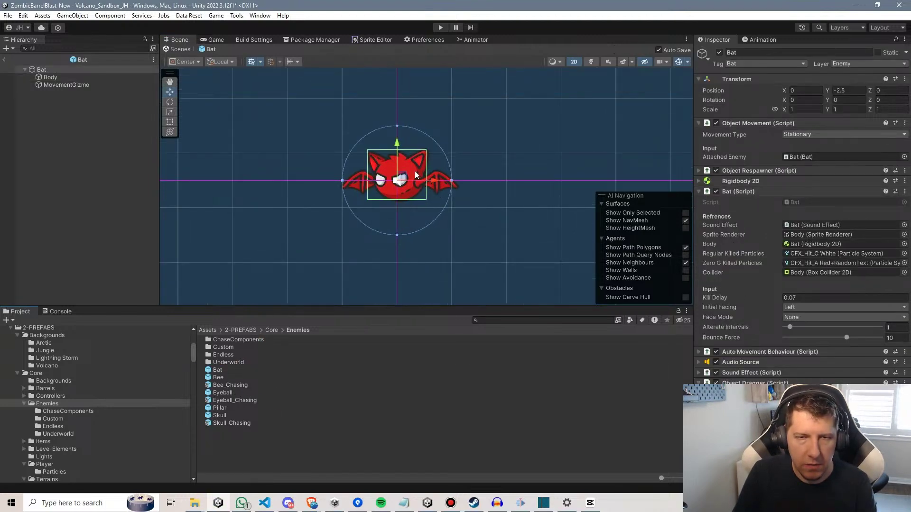
scroll(427, 152, down, 3)
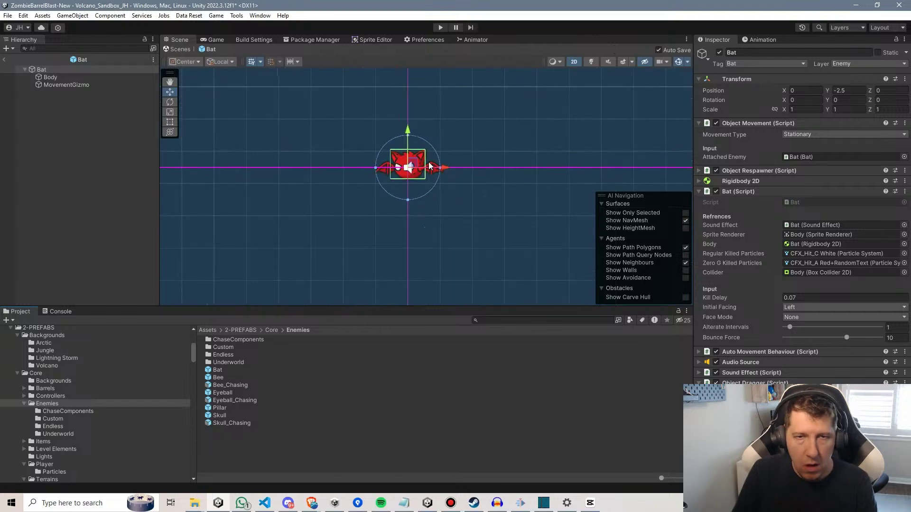
click(4, 60)
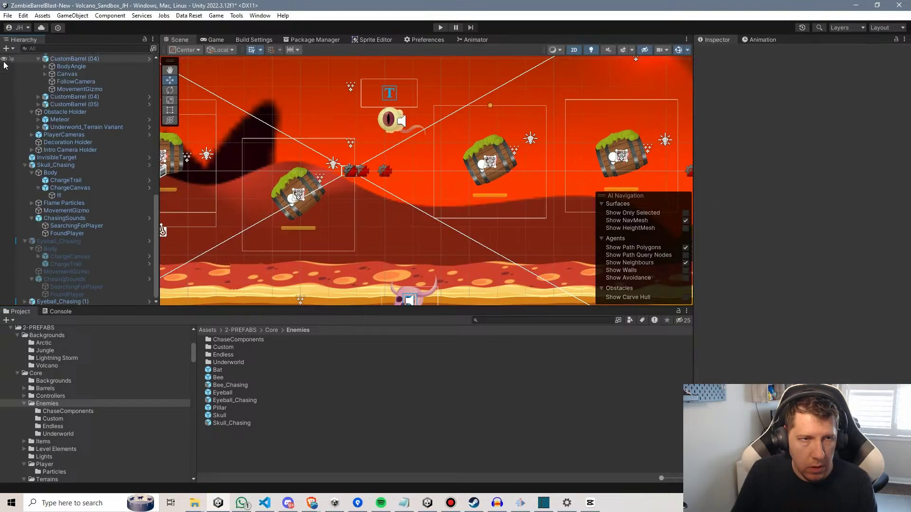
scroll(385, 172, down, 2)
middle_drag(394, 179, 440, 167)
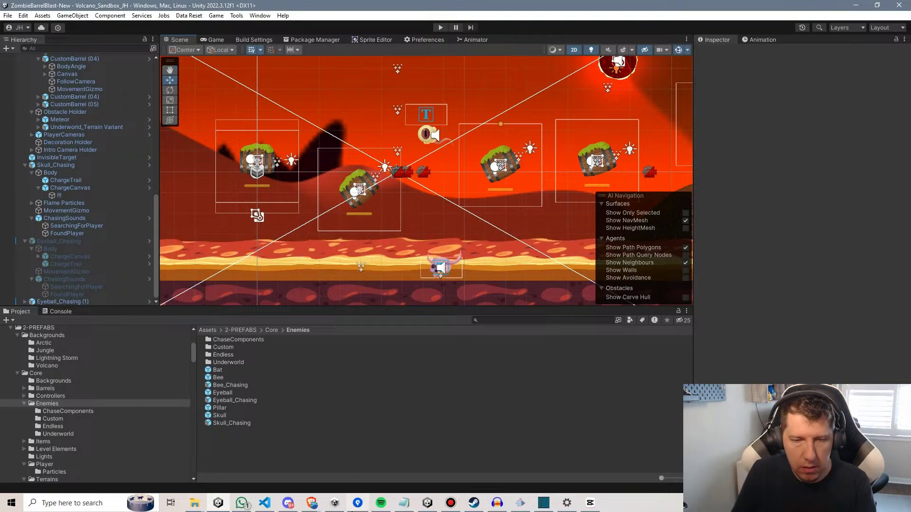
Switch to Sourcetree and check the authentication settings of the default Bitbucket account.
click(362, 508)
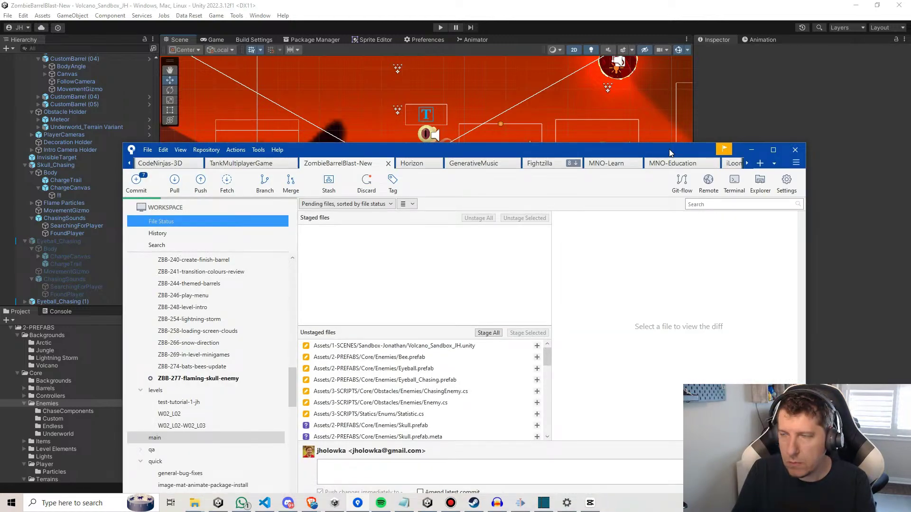
double_click(669, 152)
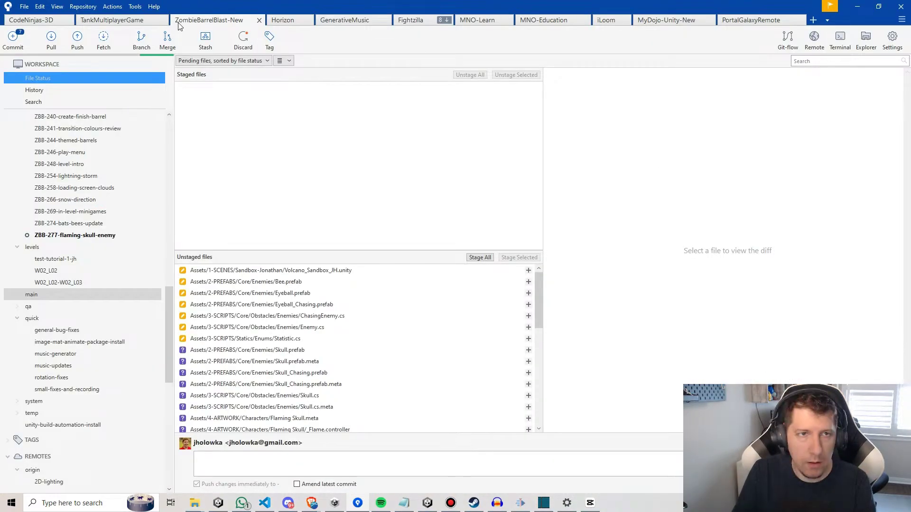
click(135, 6)
click(152, 57)
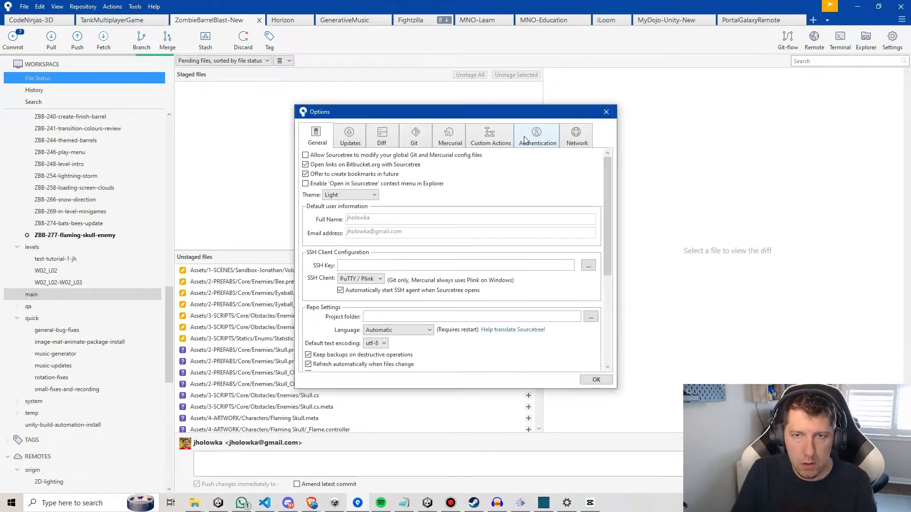
click(537, 136)
click(429, 178)
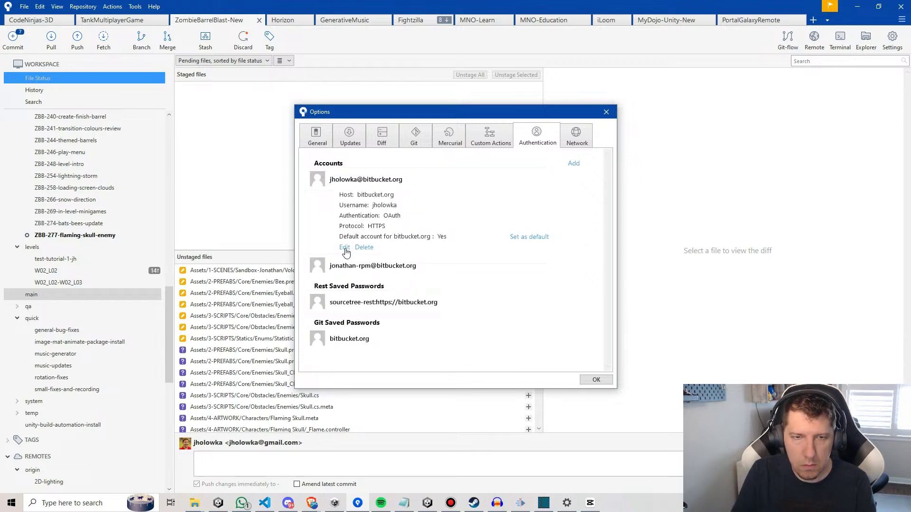
click(344, 247)
click(258, 238)
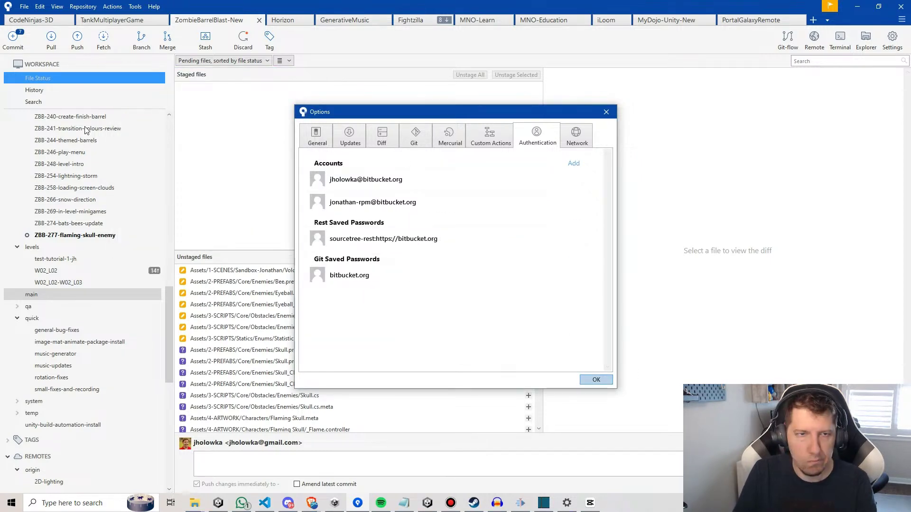
key(Return)
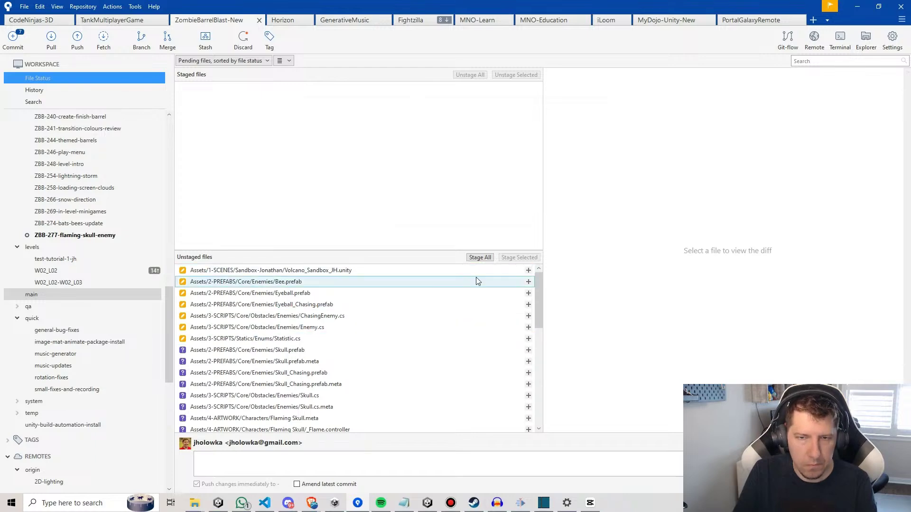
Stage all changed files and commit them with the message "Added flaming skull enemy with alternative chase logic", with immediate push enabled.
click(479, 257)
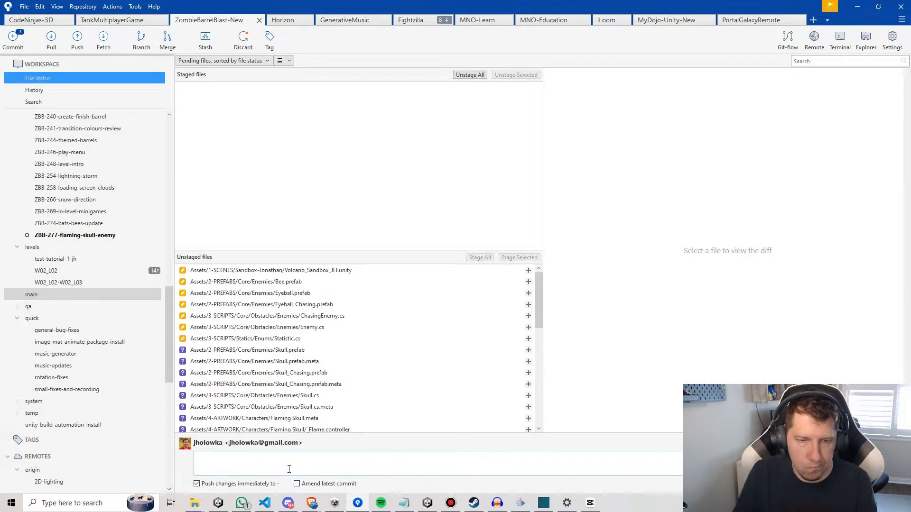
click(289, 468)
text(Added flaming skull enemy with alternati)
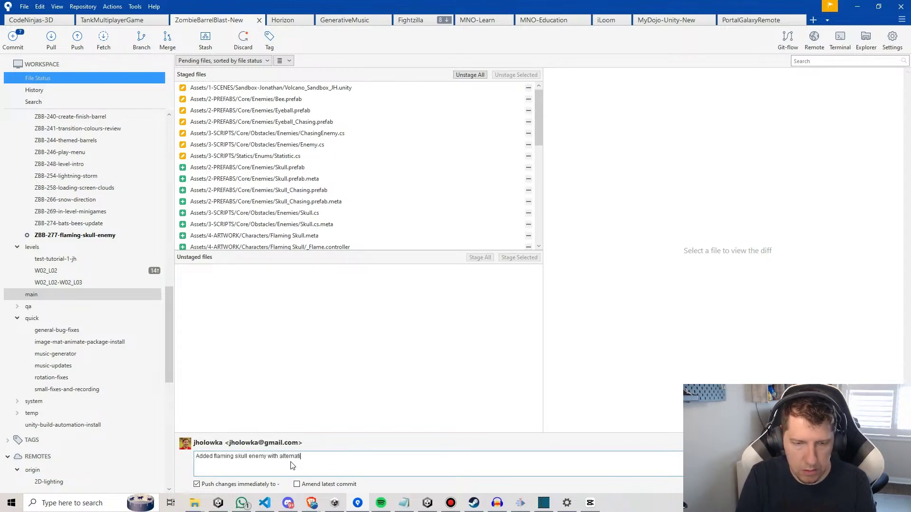
text(ve chase logic)
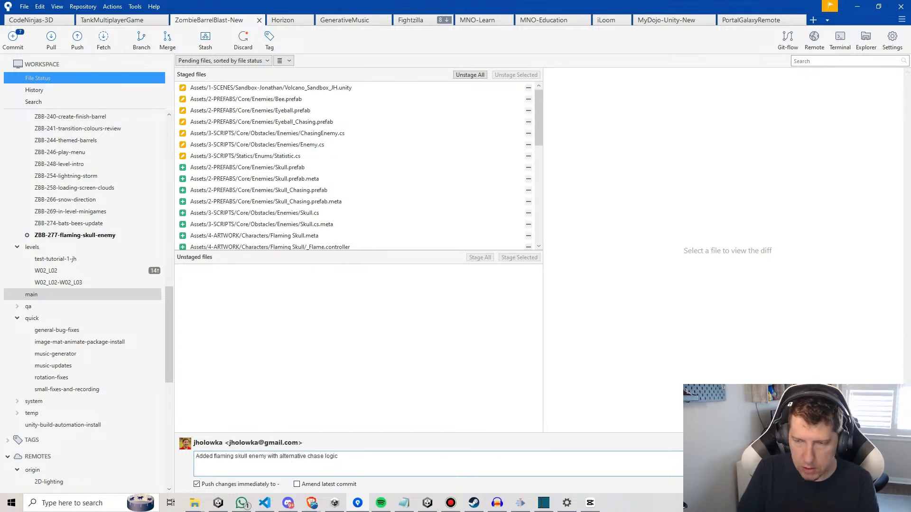
click(878, 485)
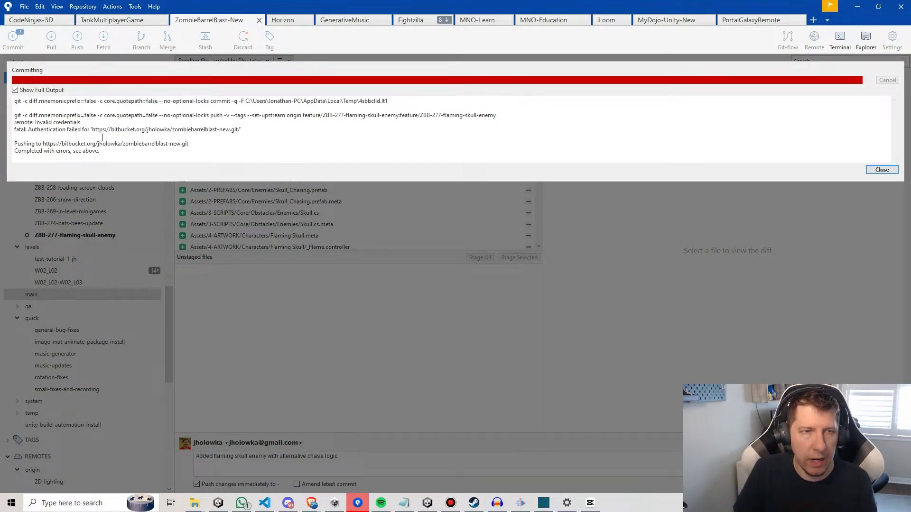
click(881, 169)
click(540, 122)
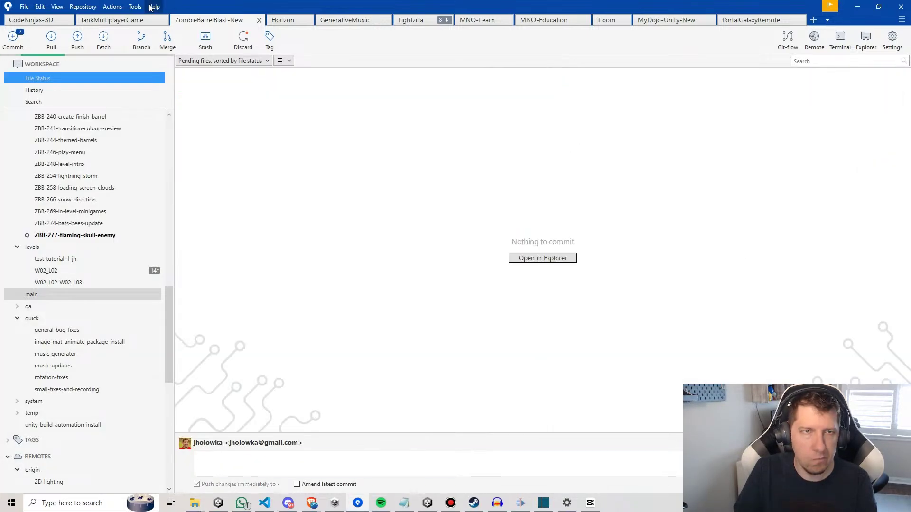
Refresh the OAuth token of the default Bitbucket account in the authentication options and confirm the changes.
key(alt+t)
key(o)
click(531, 135)
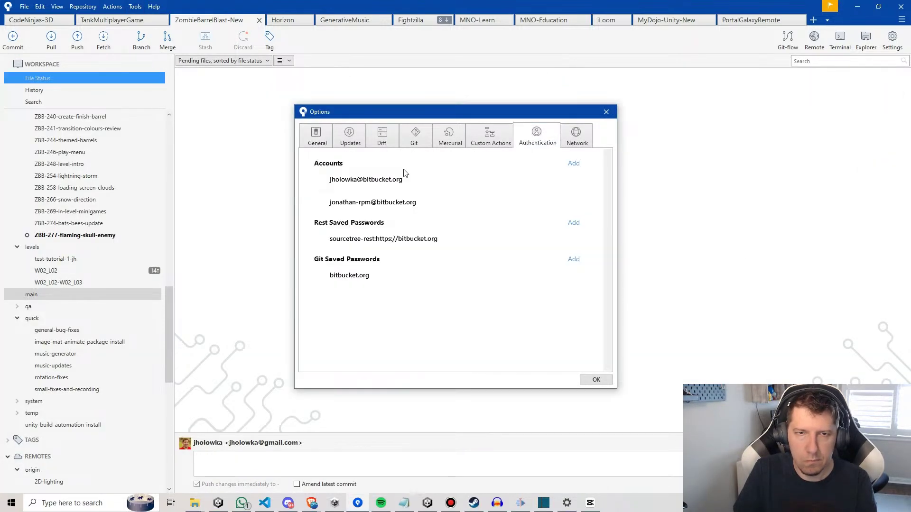
click(342, 179)
click(346, 249)
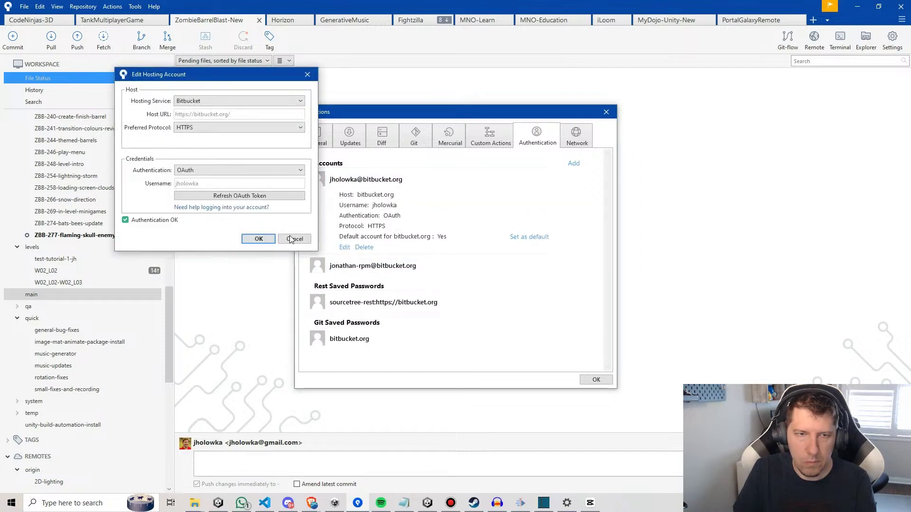
click(251, 239)
click(450, 183)
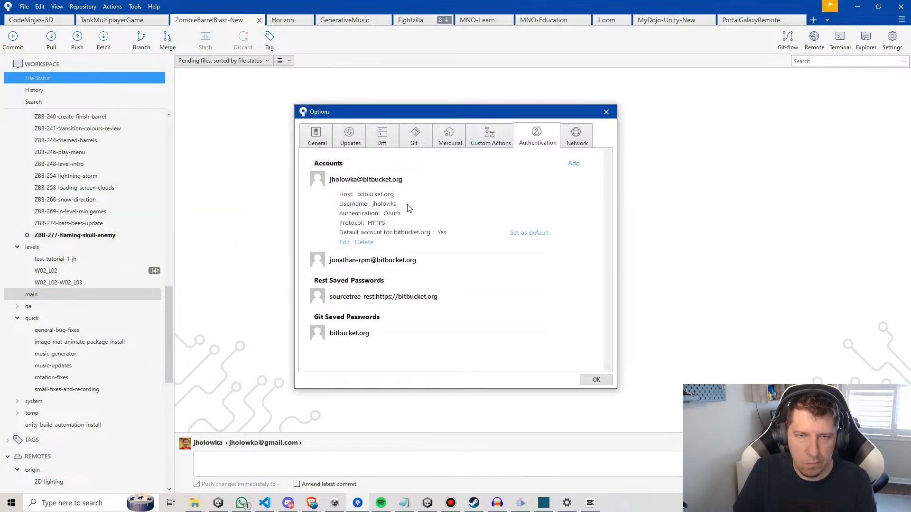
click(344, 247)
click(259, 196)
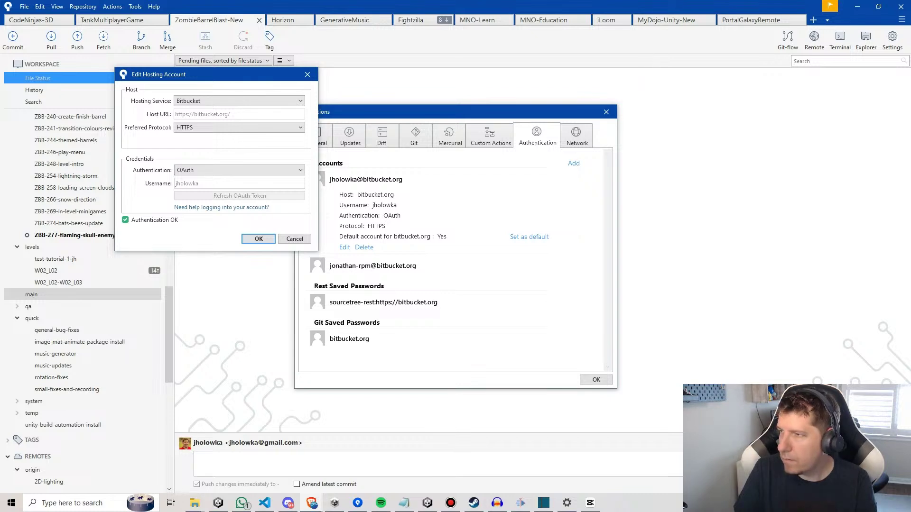
click(258, 239)
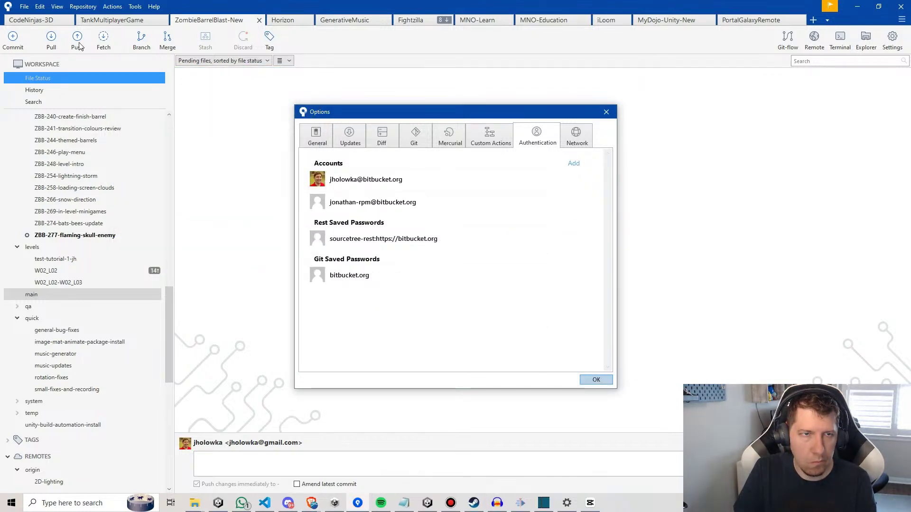
key(Return)
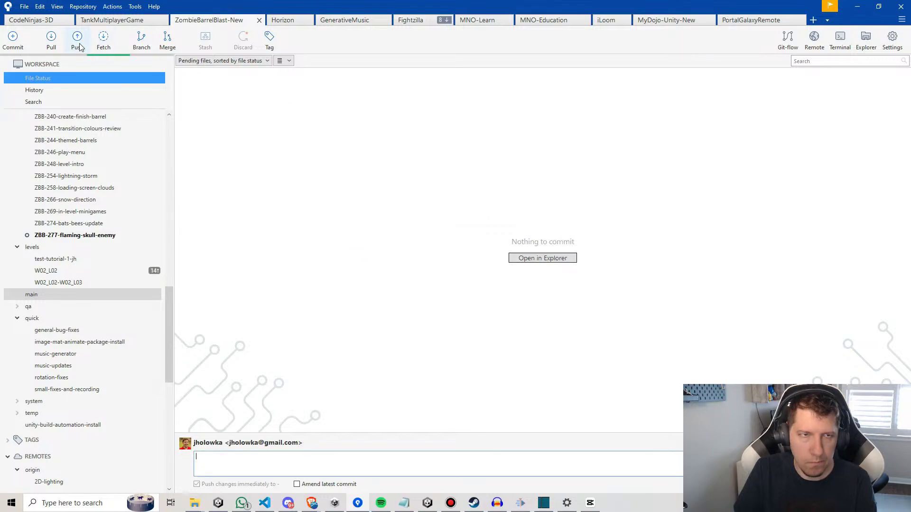
Push only the feature/ZBB-277-flaming-skull-enemy branch to origin.
click(79, 45)
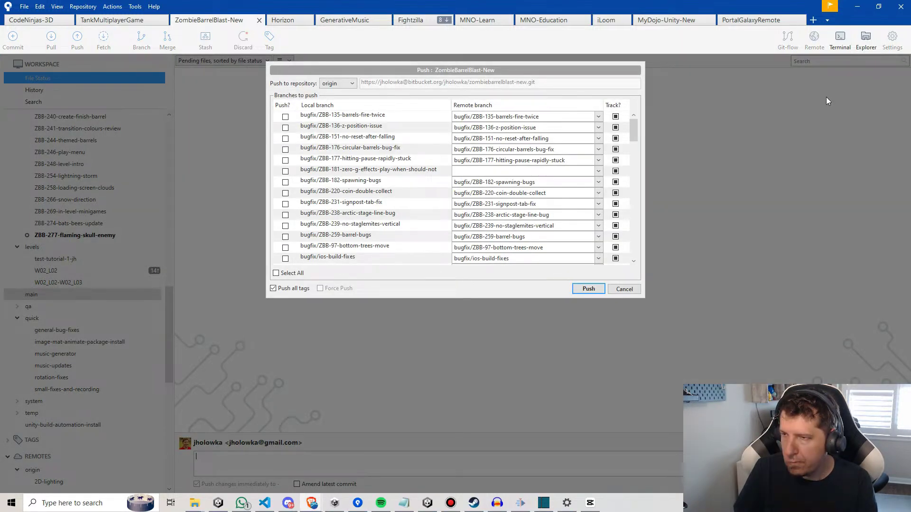
scroll(322, 201, down, 7)
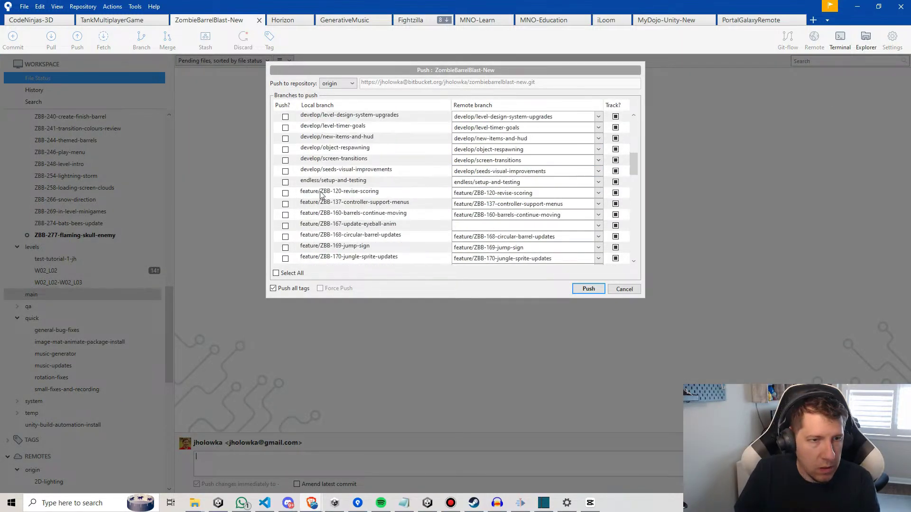
scroll(320, 195, down, 12)
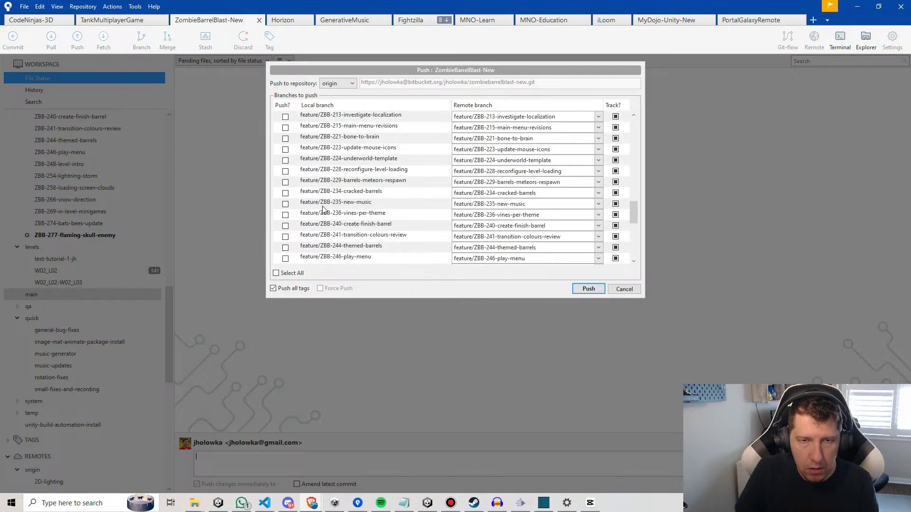
click(285, 139)
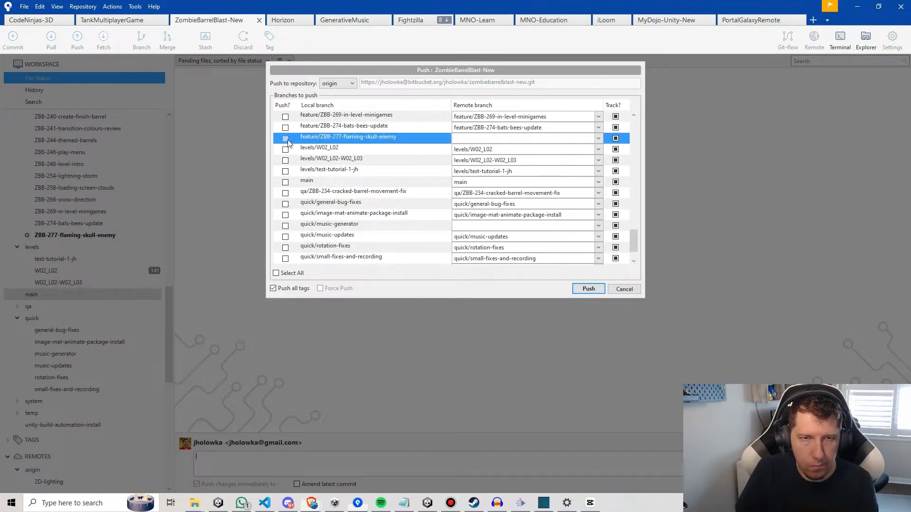
click(576, 288)
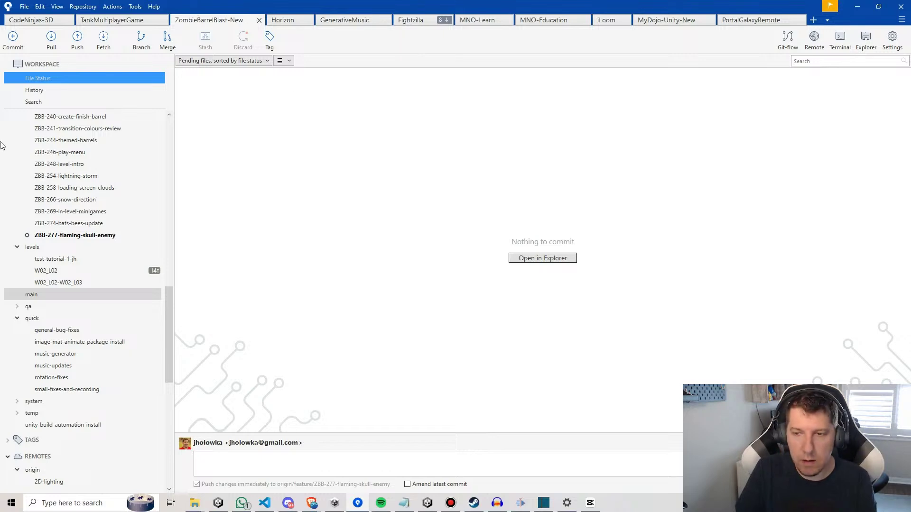
Check out the main branch and merge the feature/ZBB-277-flaming-skull-enemy commit into it.
double_click(48, 294)
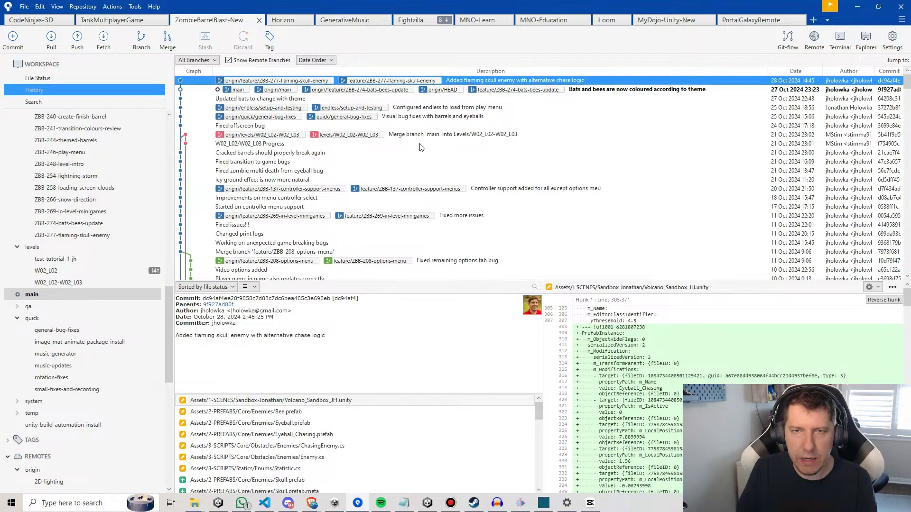
click(167, 39)
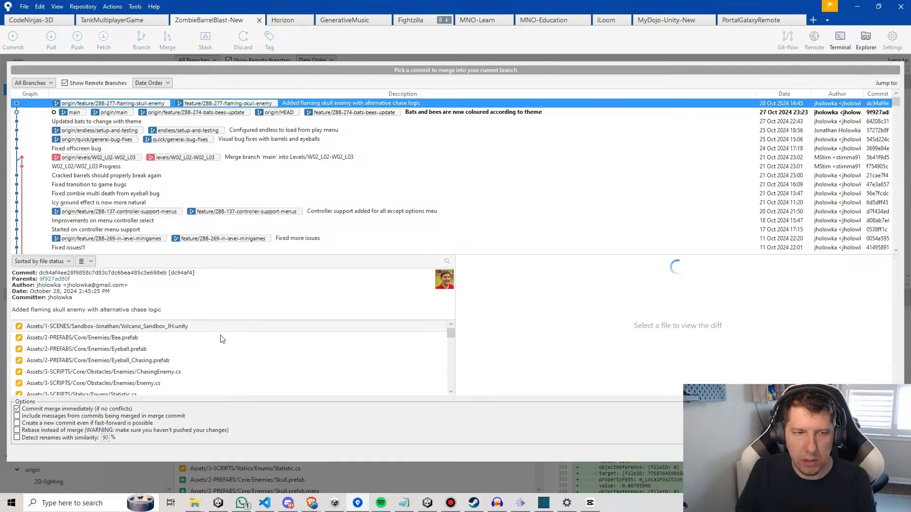
key(Return)
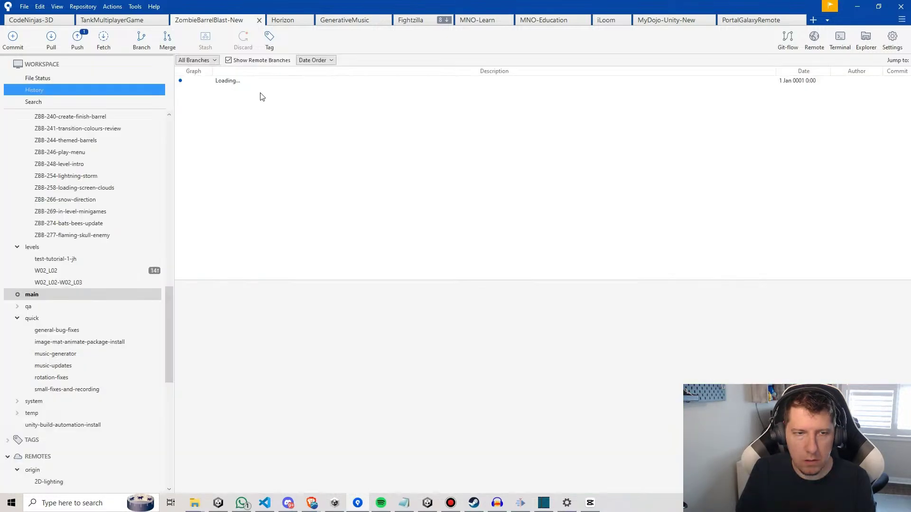
Push the merged main branch to origin.
click(77, 39)
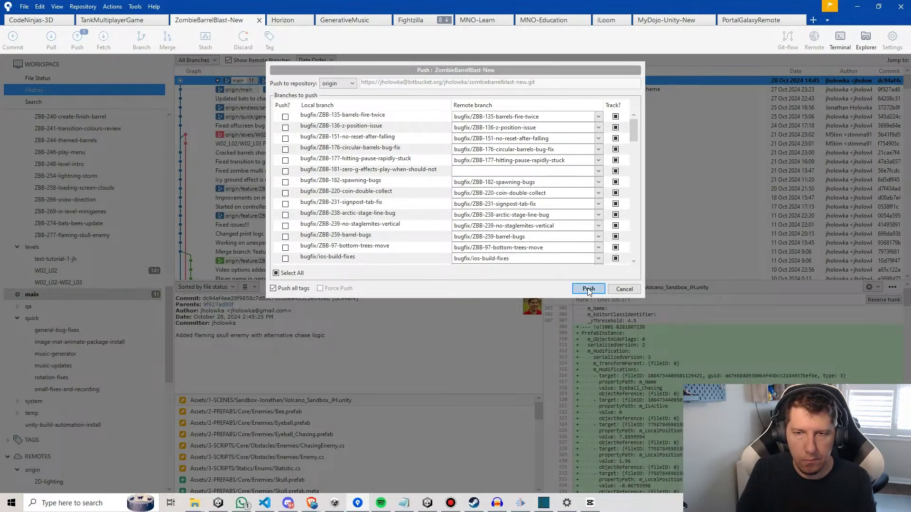
click(588, 289)
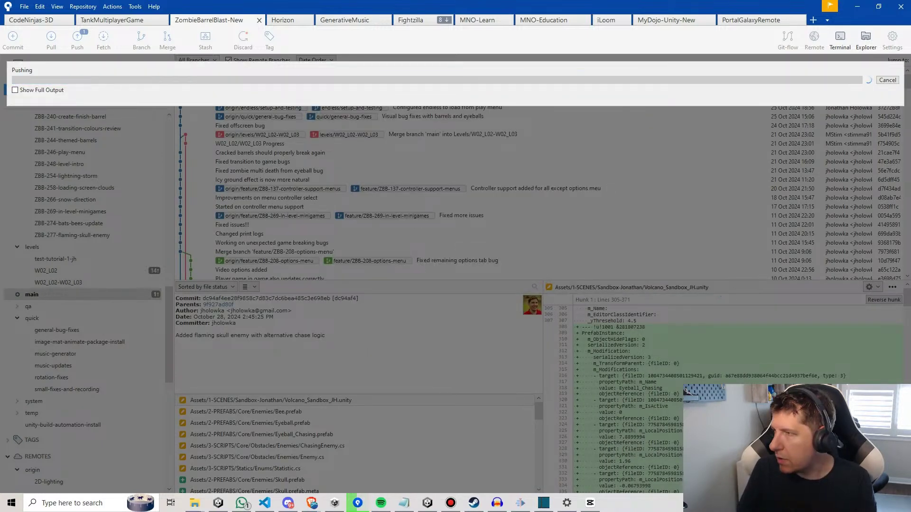